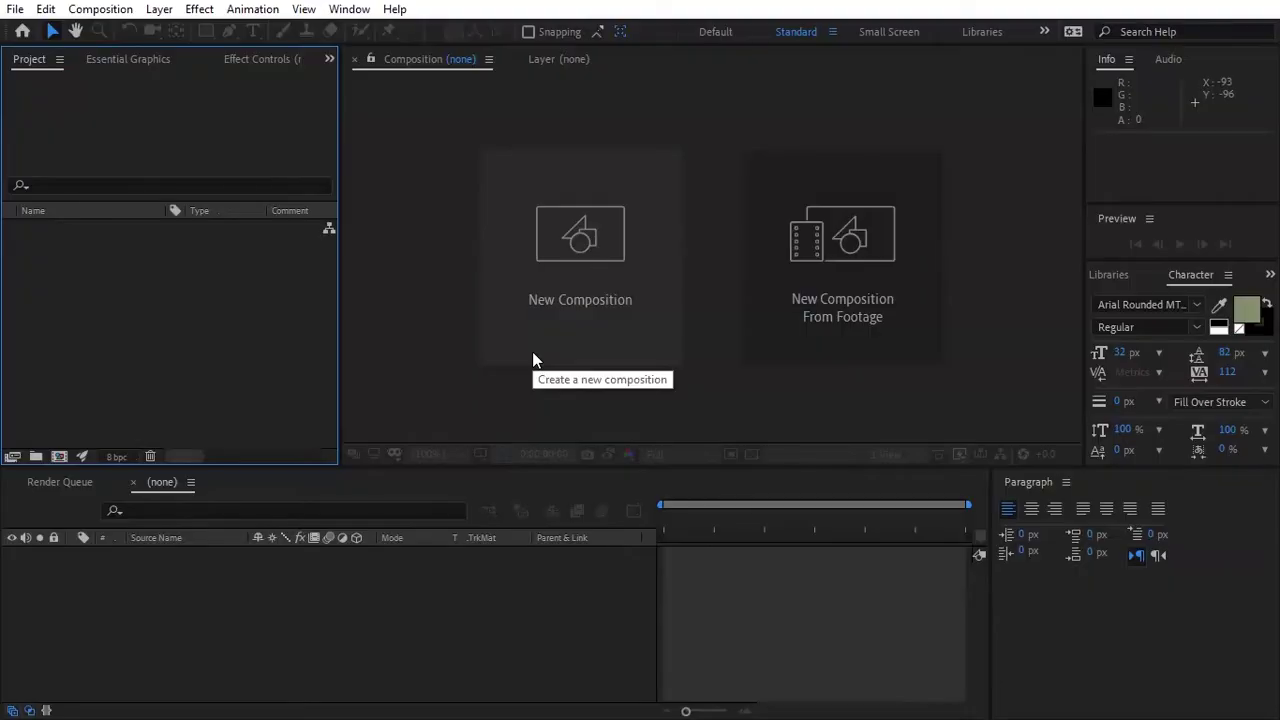
Step: Start a new composition with the start panel's New Composition button
click(532, 351)
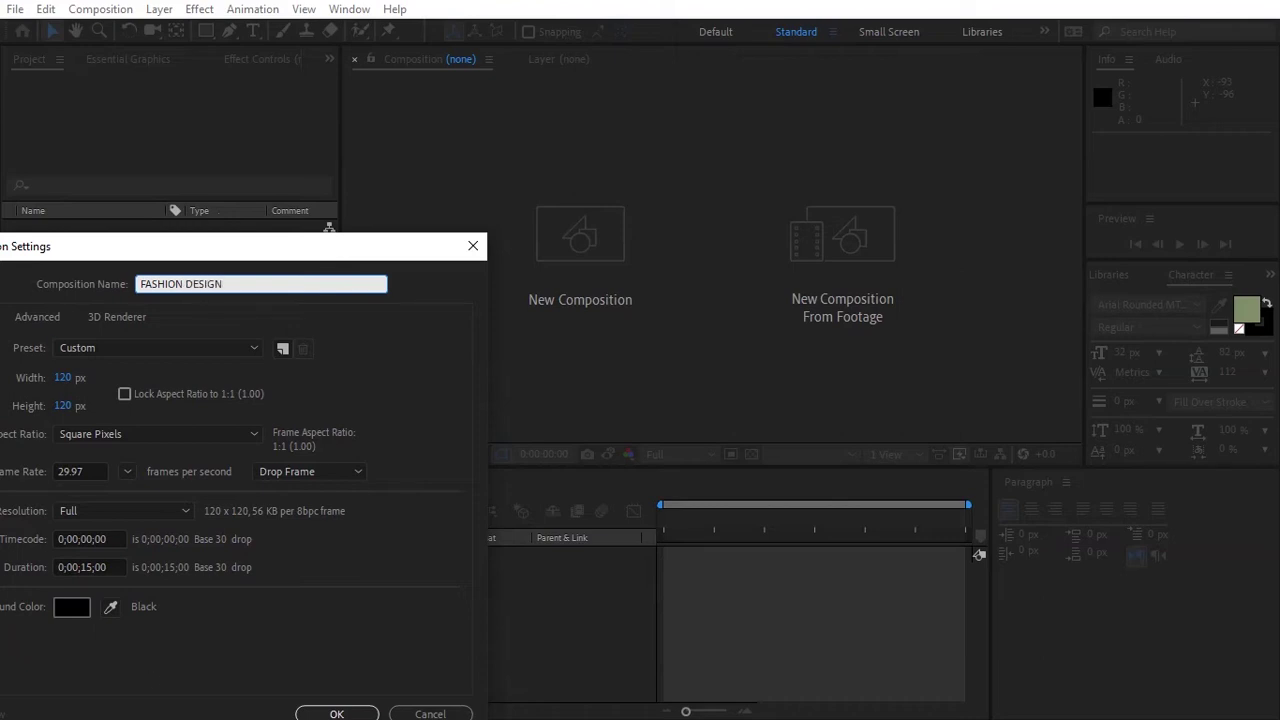
Step: Create the composition with the HDTV 1080 29.97 preset and fit it in the viewer
scroll(158, 350, down, 1)
click(155, 348)
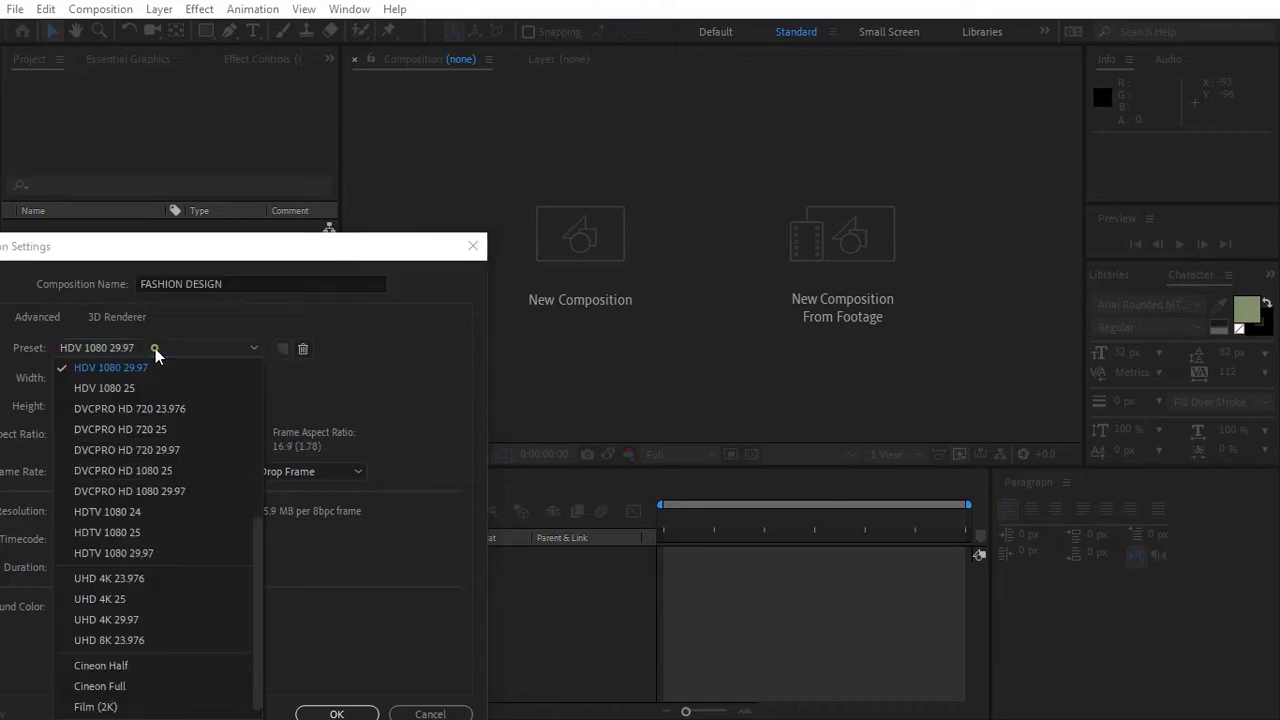
click(159, 553)
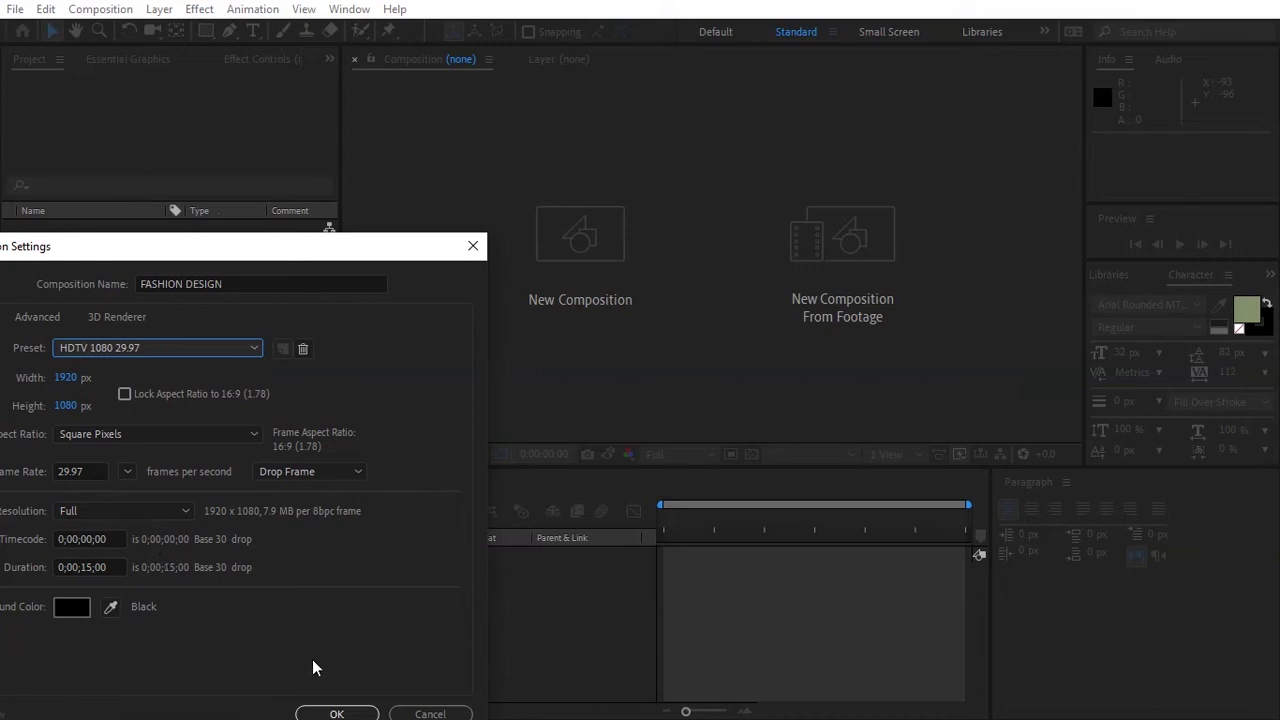
click(336, 713)
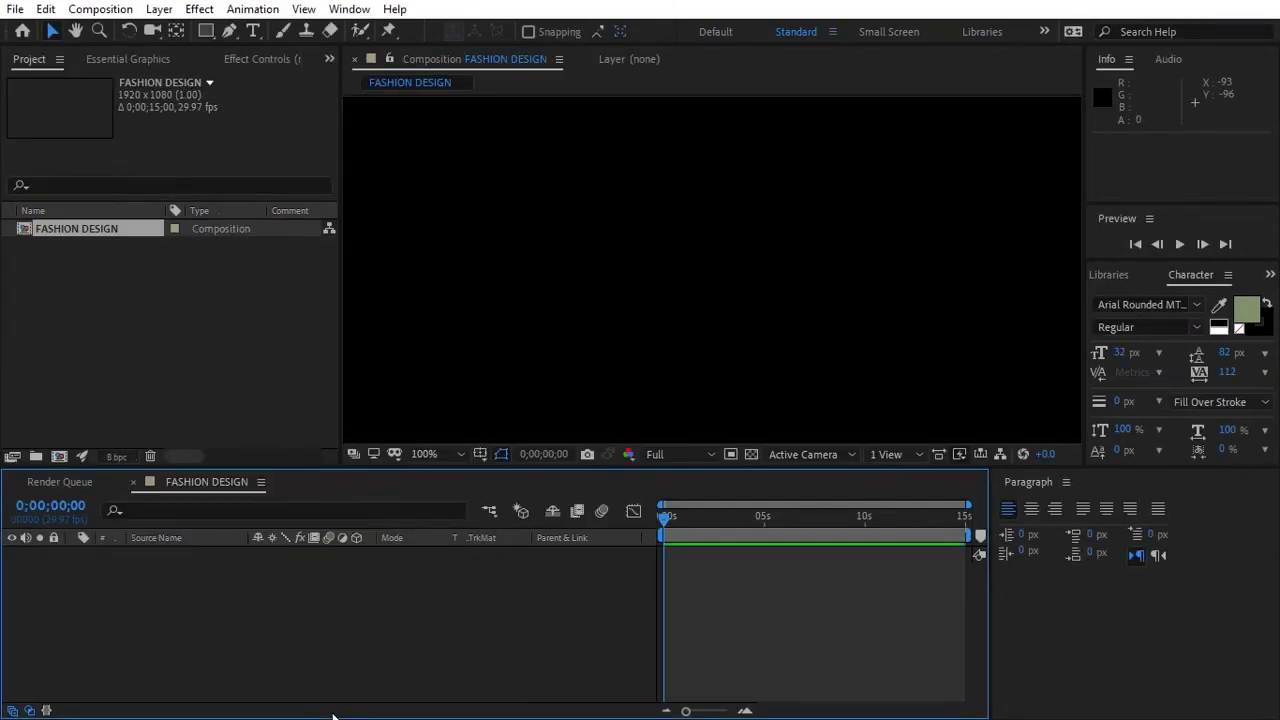
click(424, 454)
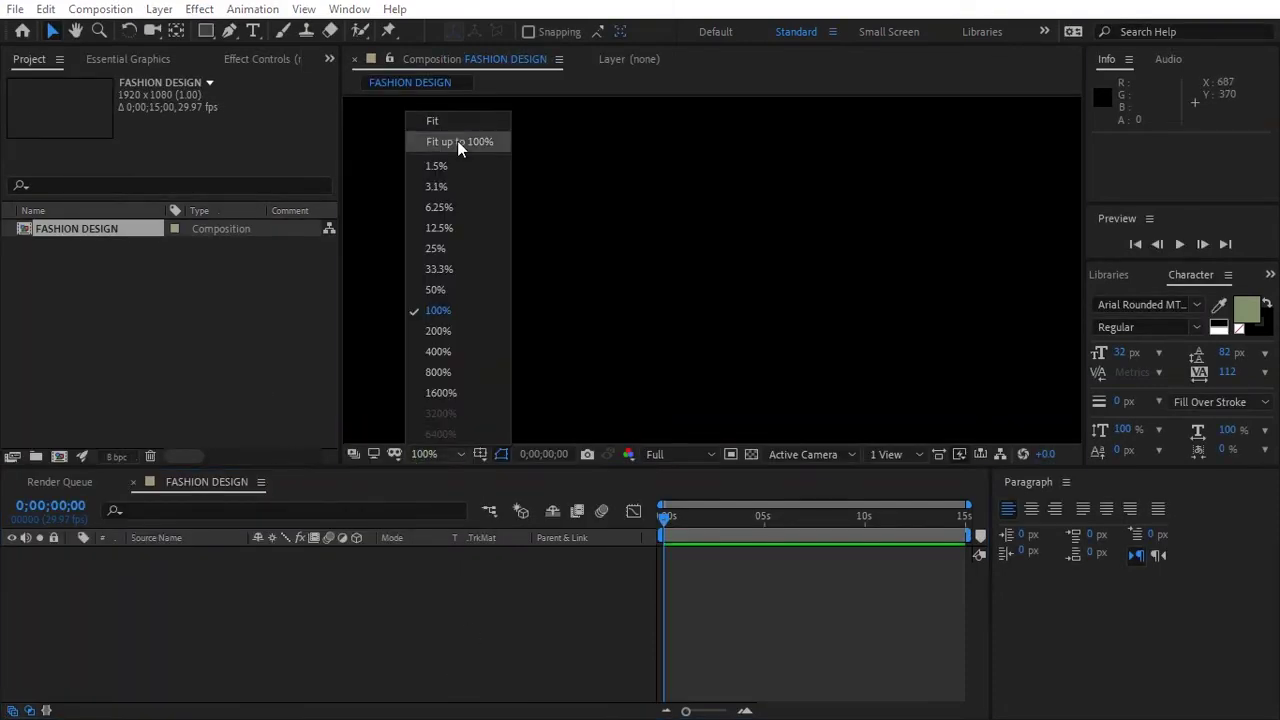
click(458, 141)
Step: Import the fashion design asset folder from the Project panel
right_click(281, 598)
click(147, 347)
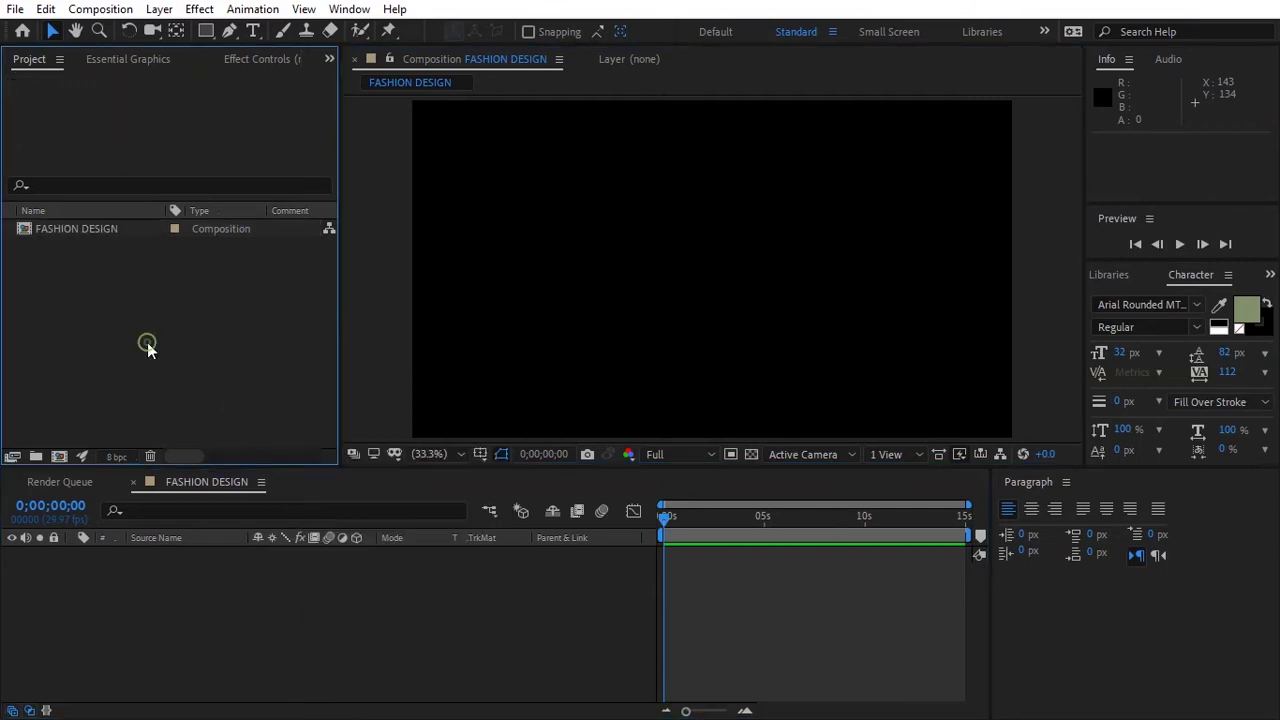
double_click(146, 342)
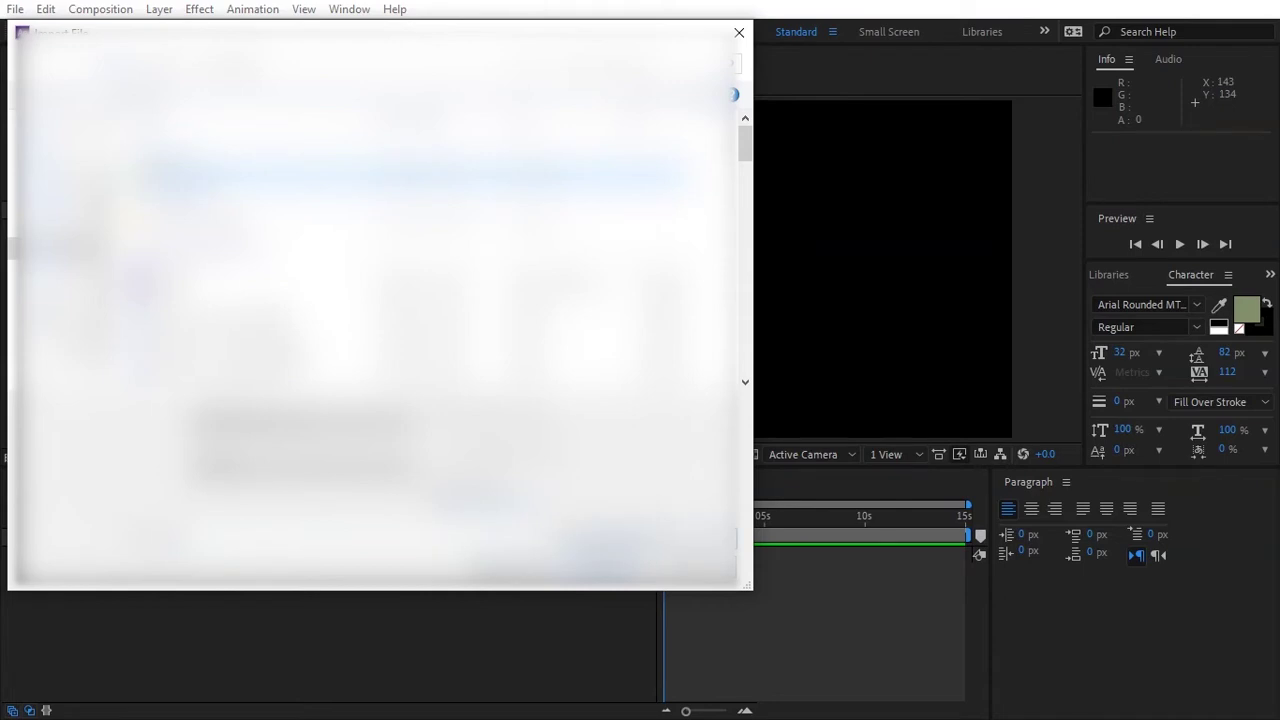
click(533, 571)
Step: Add a new solid layer to the composition
right_click(307, 591)
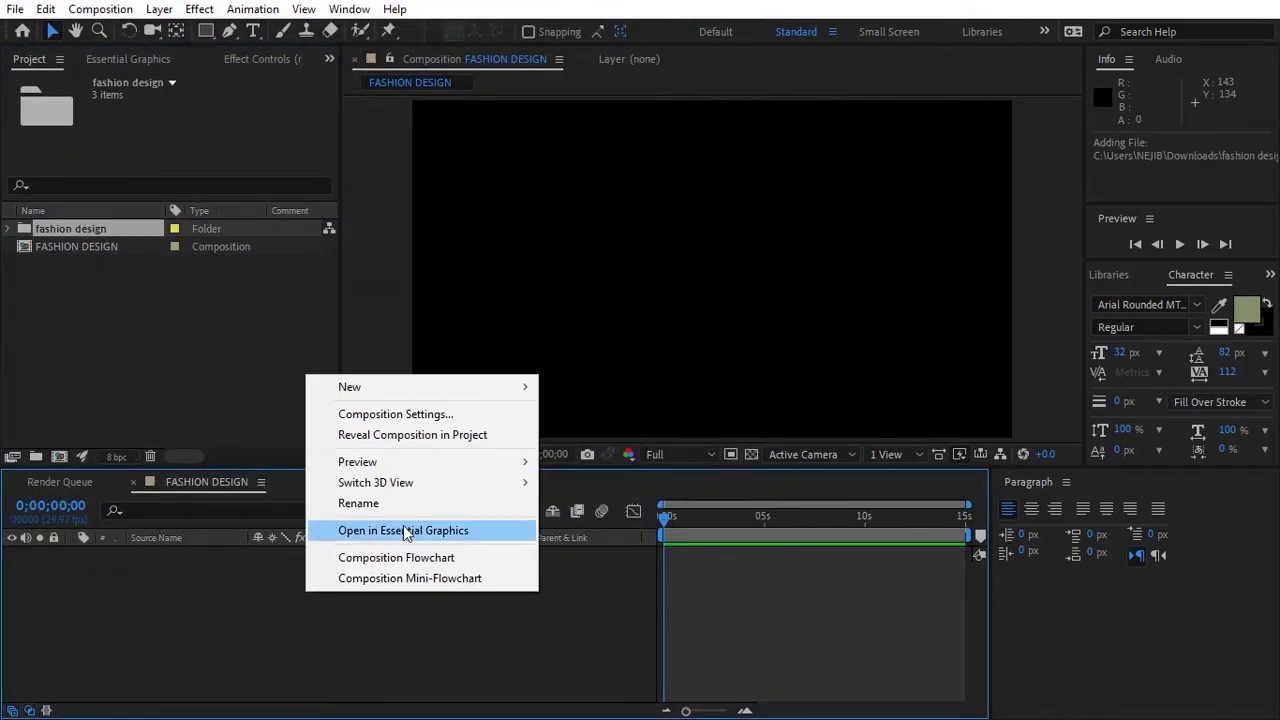
mouse_move(520, 388)
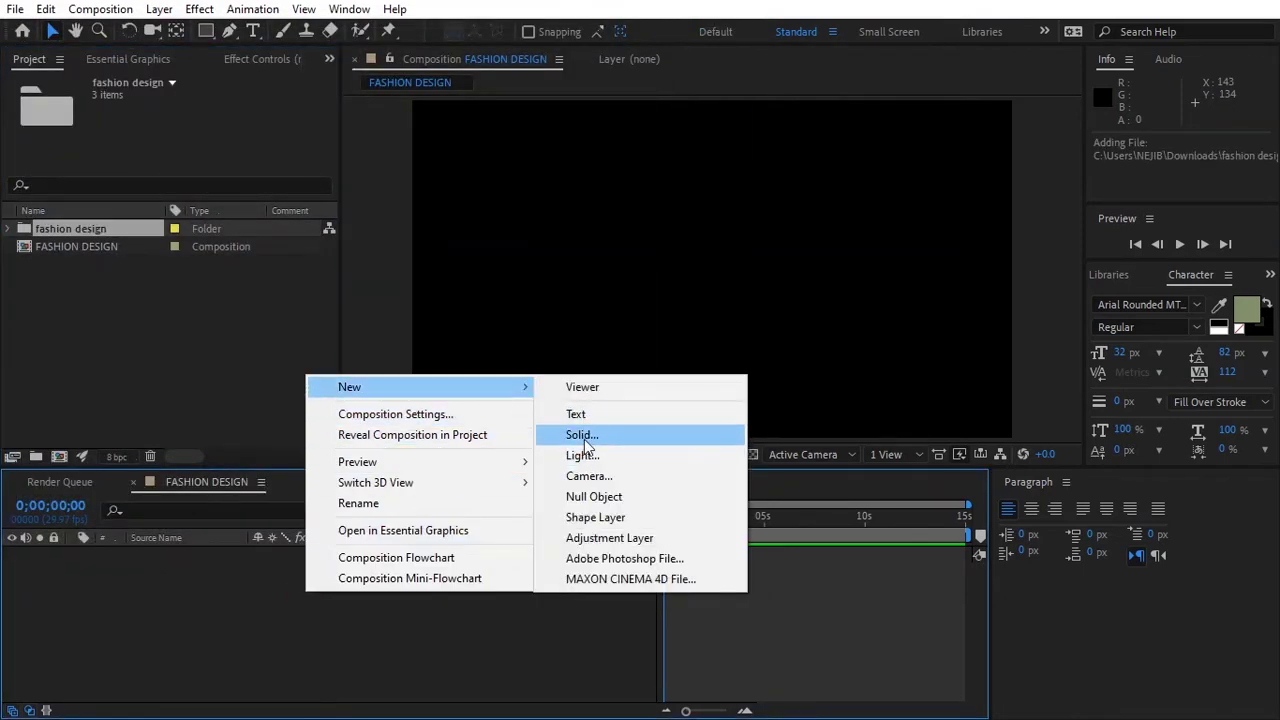
click(582, 435)
click(706, 534)
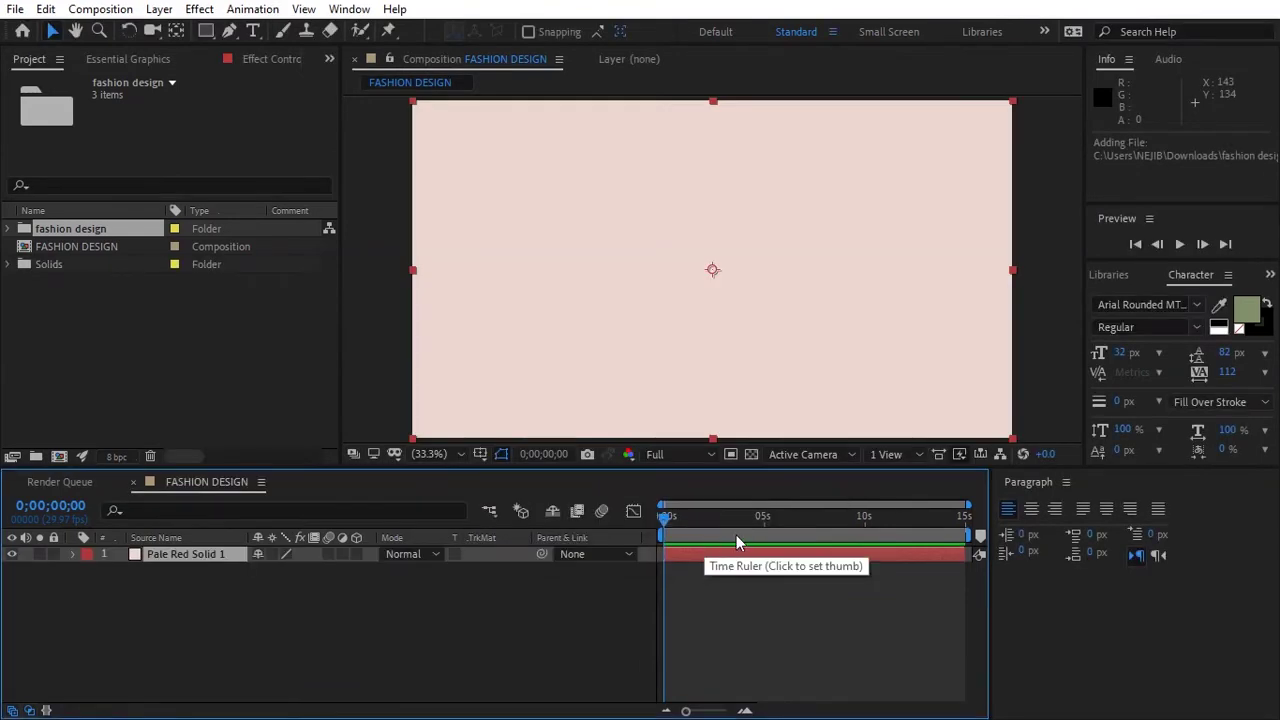
Step: Apply the Fill effect to the solid and colour it ECD7D1
click(1266, 275)
click(1183, 312)
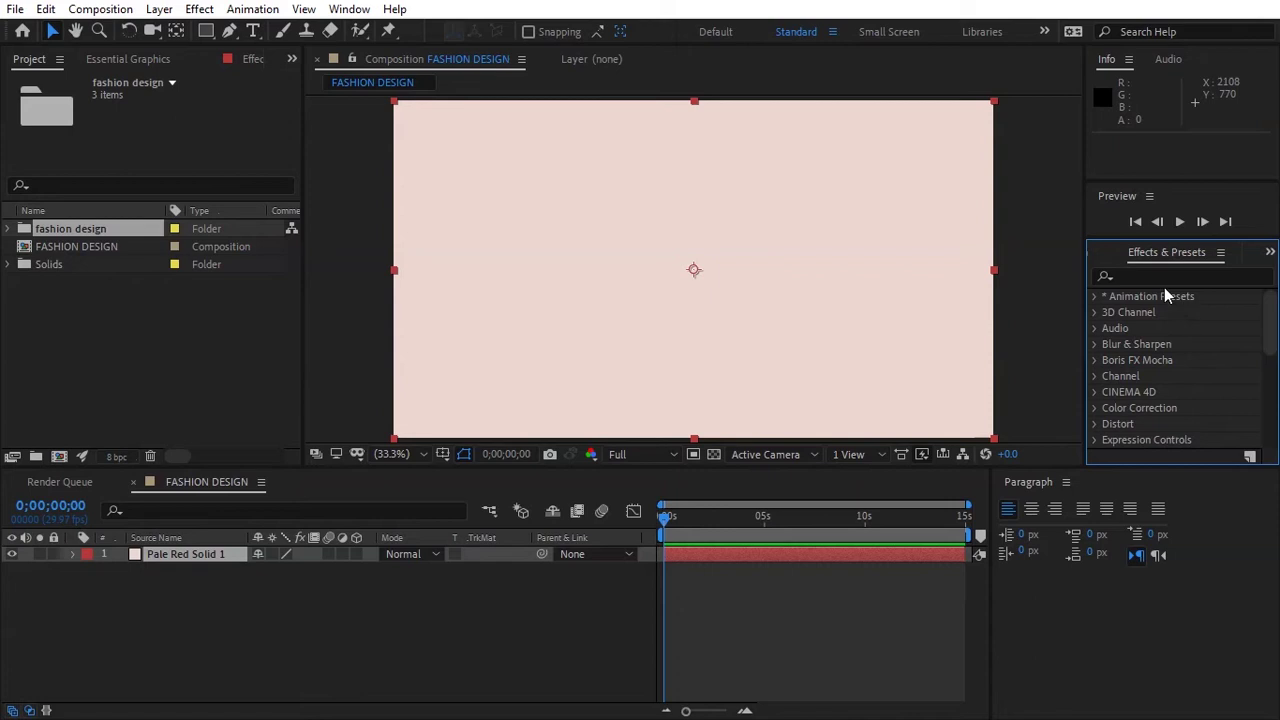
click(1163, 276)
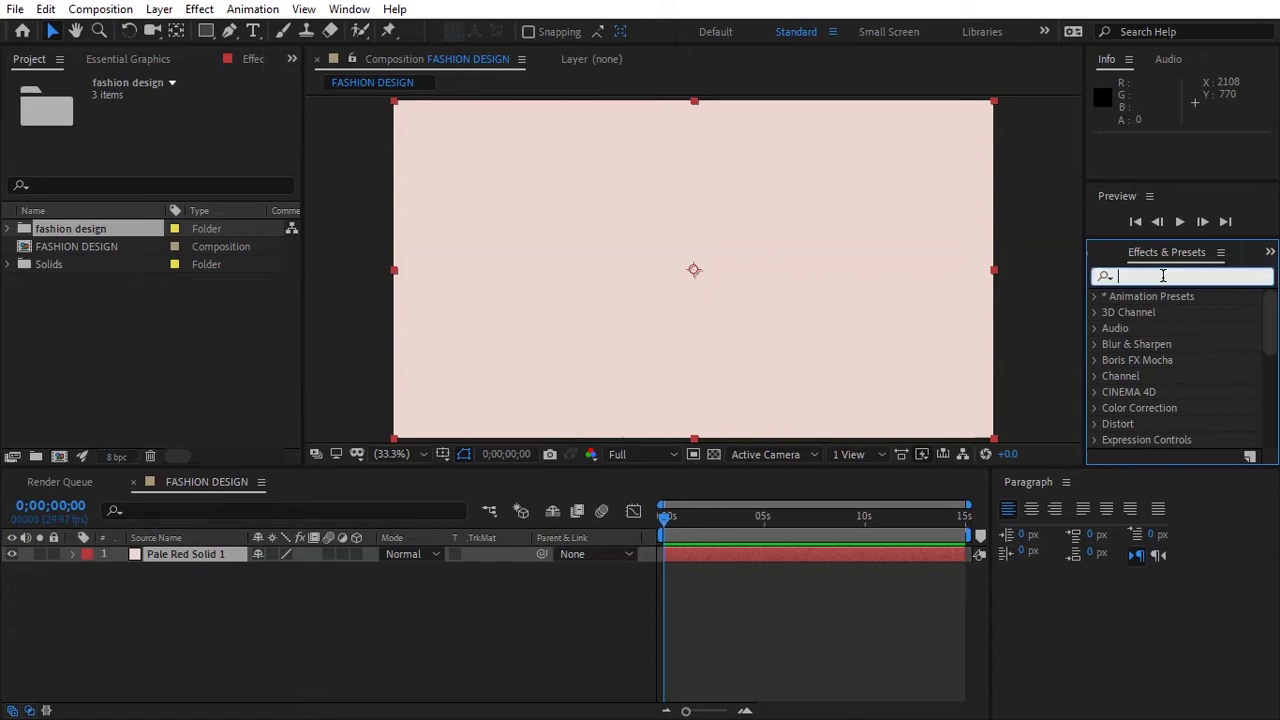
text(fill)
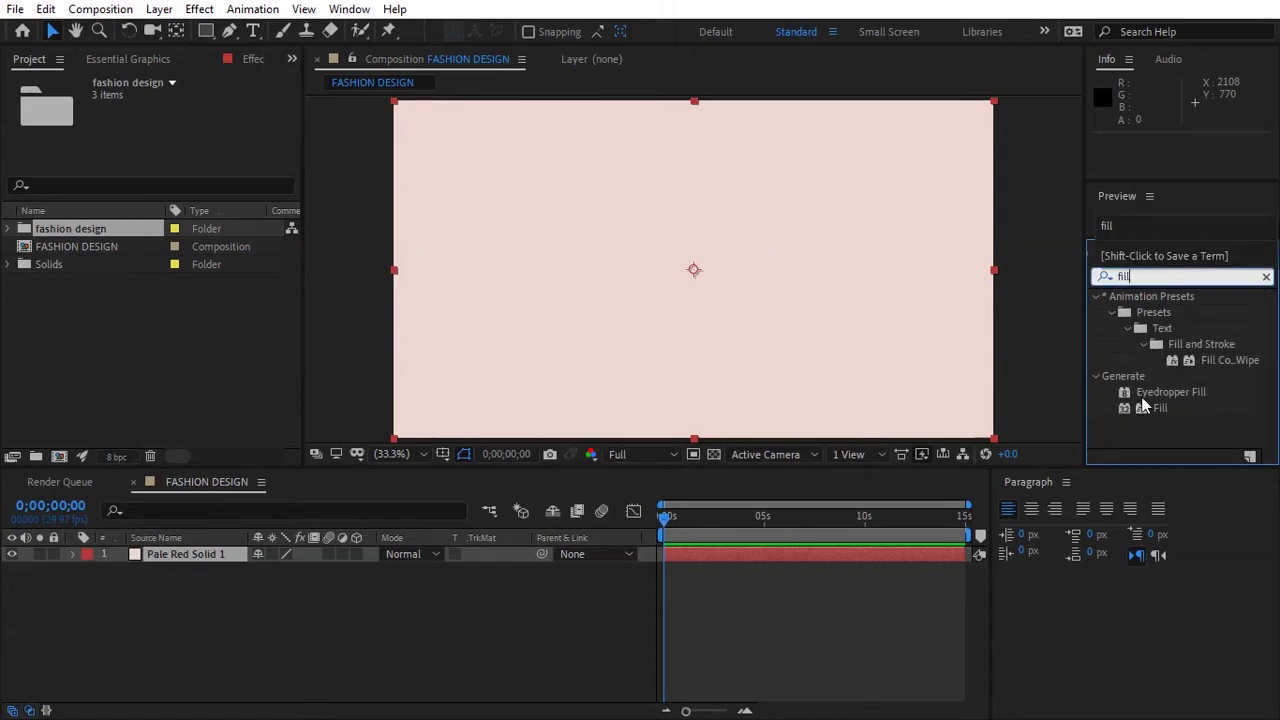
drag(1155, 412, 214, 560)
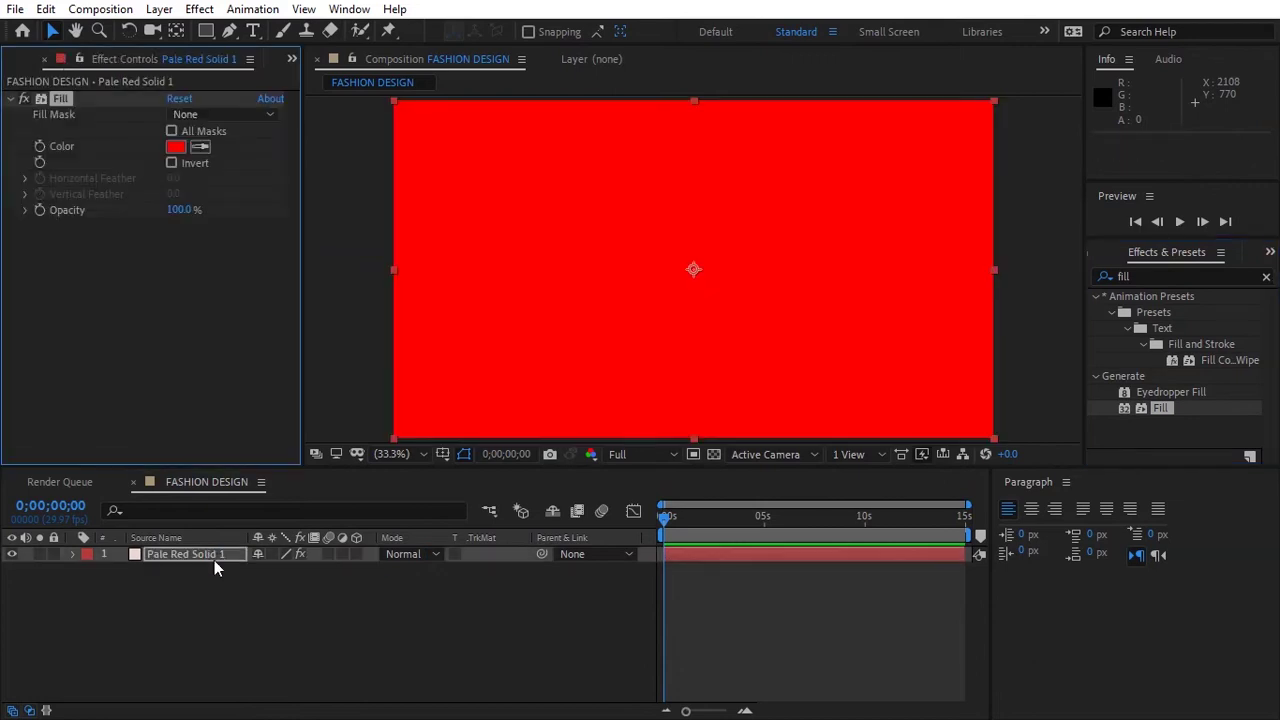
click(176, 148)
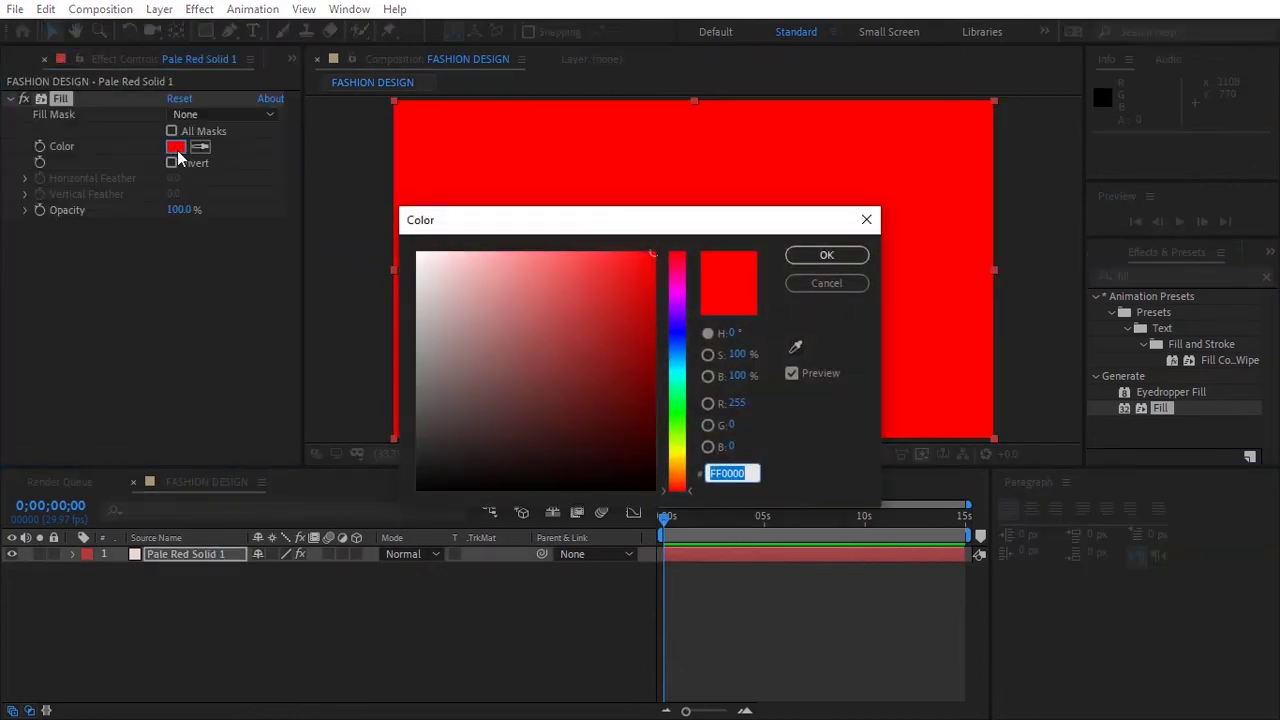
text(ECD)
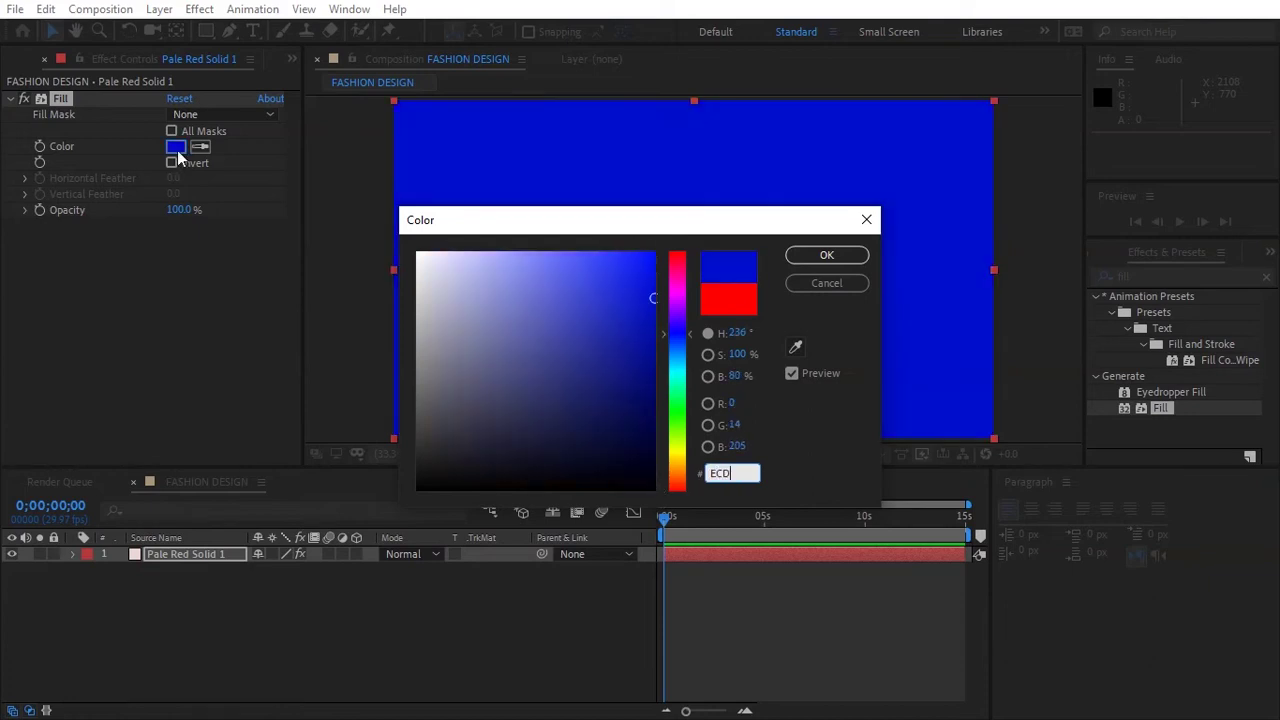
text(7D1)
key(Return)
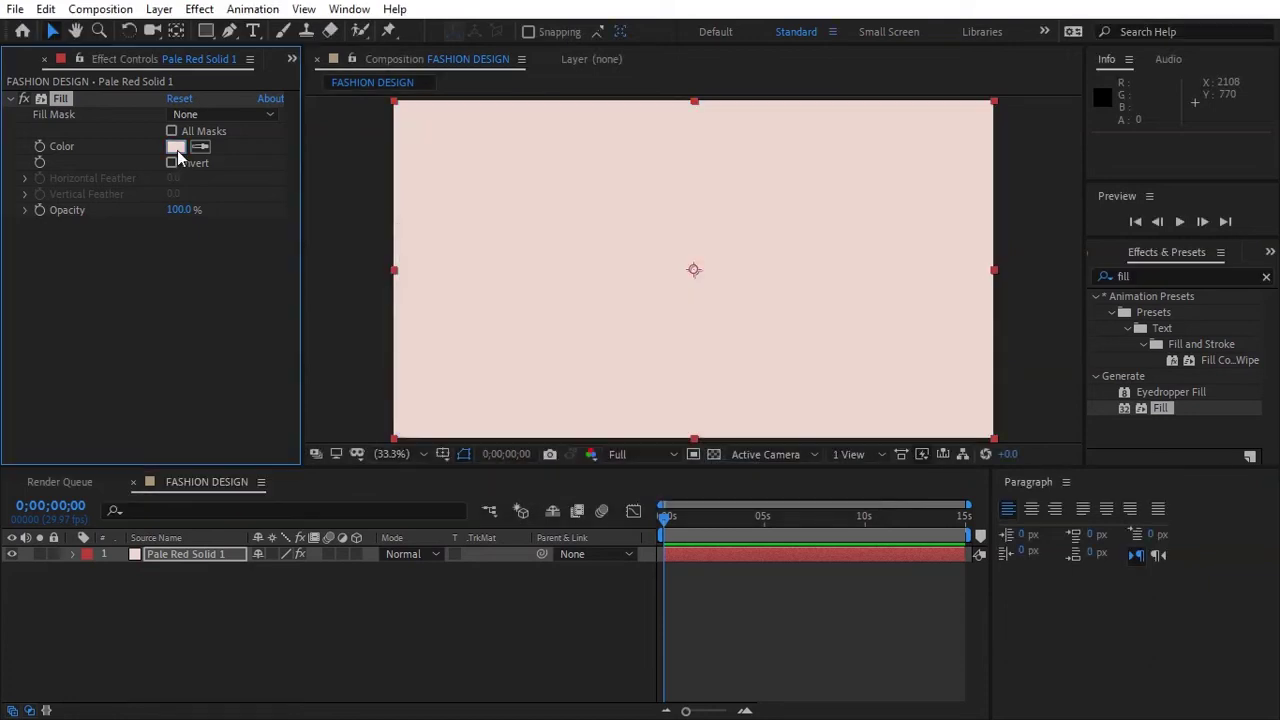
Step: Duplicate the solid and change the copy's fill colour to DFC0BB
click(200, 604)
click(193, 556)
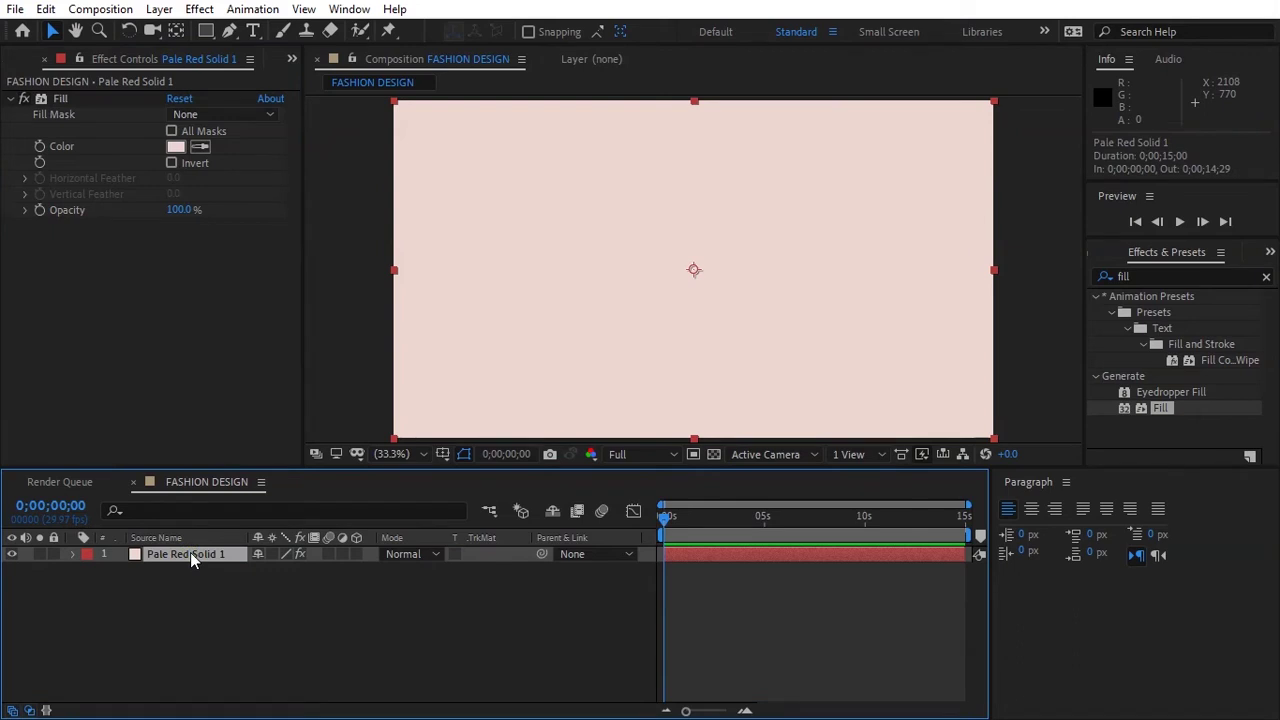
key(ctrl+d)
click(176, 147)
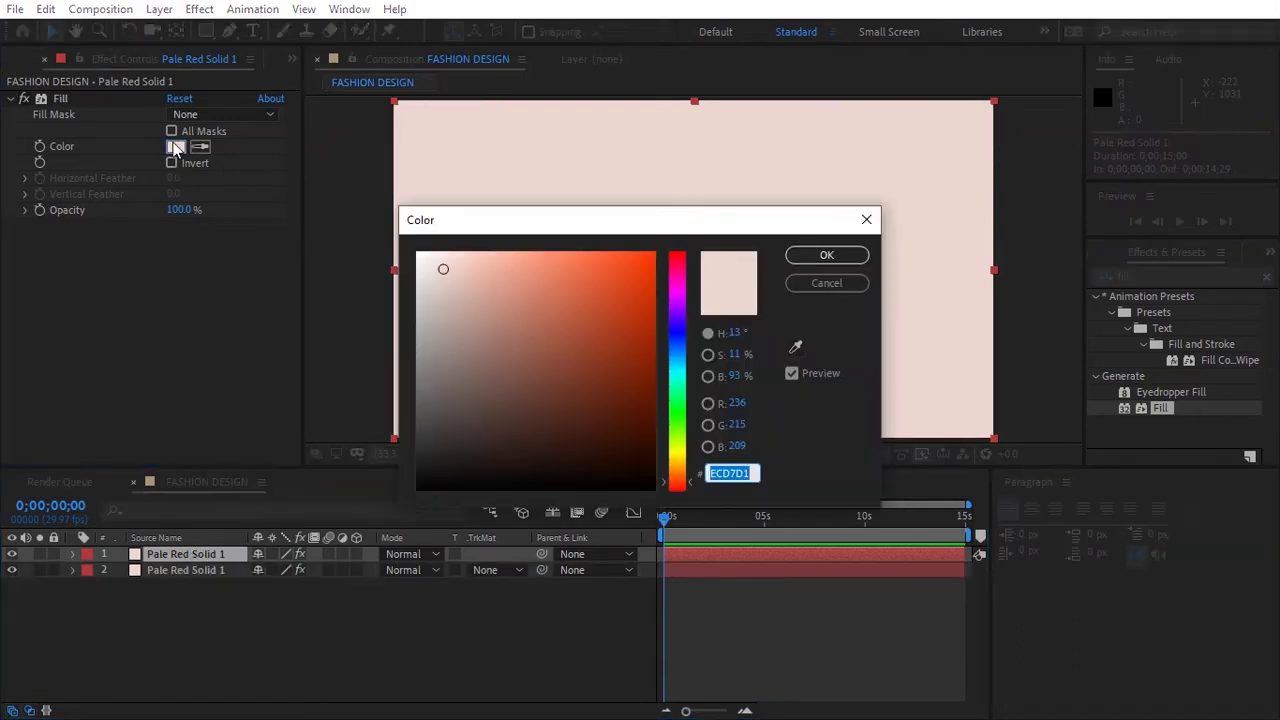
text(D)
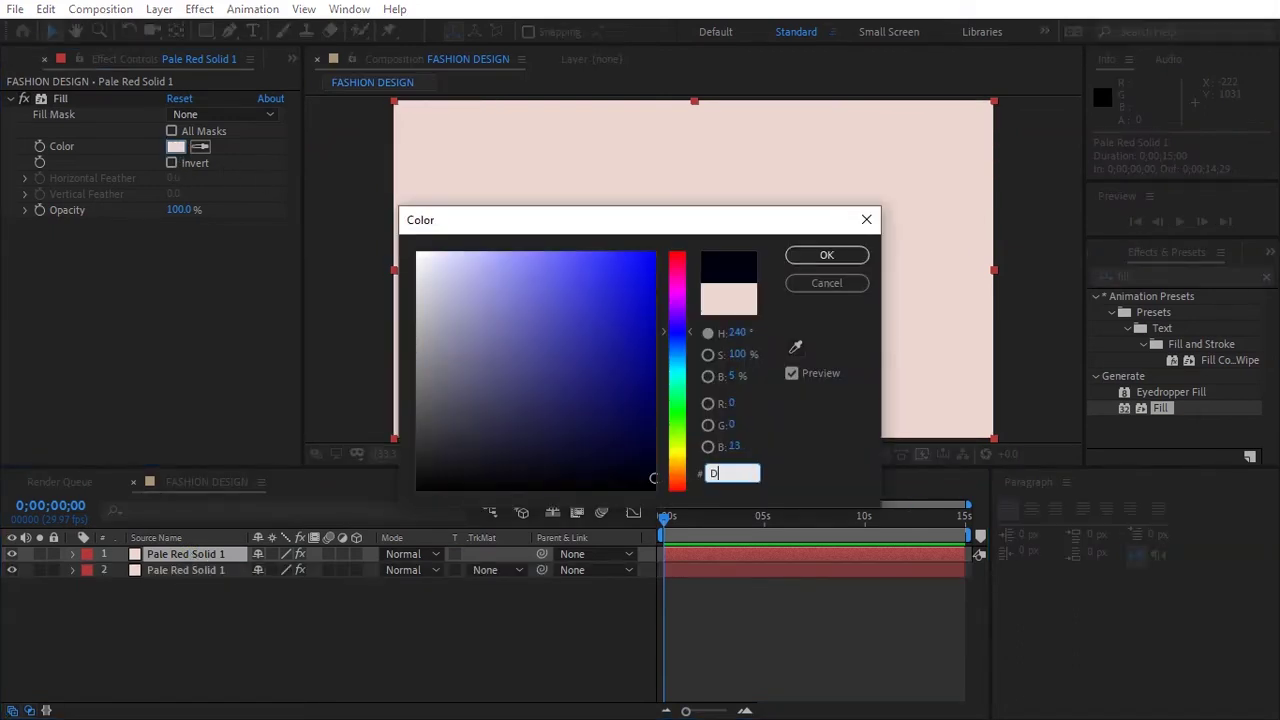
text(FC0BB)
key(Return)
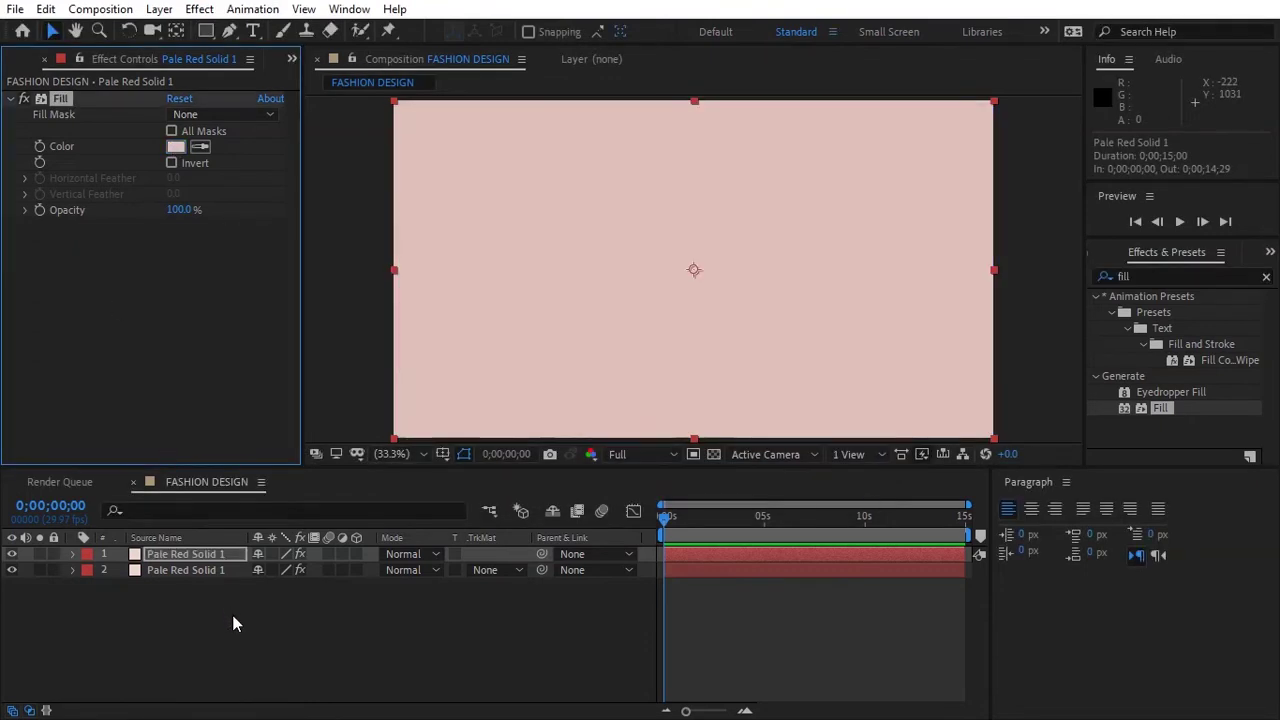
click(233, 624)
click(214, 556)
Step: Set the top darker pink solid's Position X to 0, giving Position 0, 540
key(p)
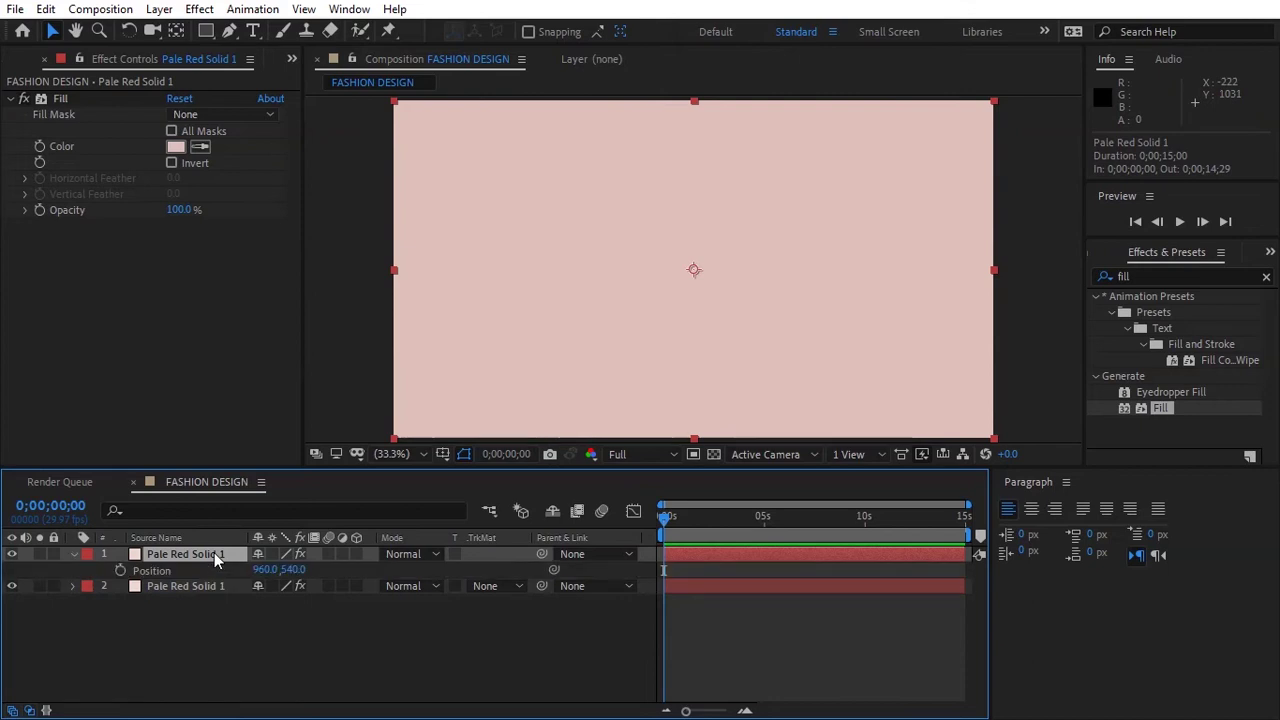
click(1066, 483)
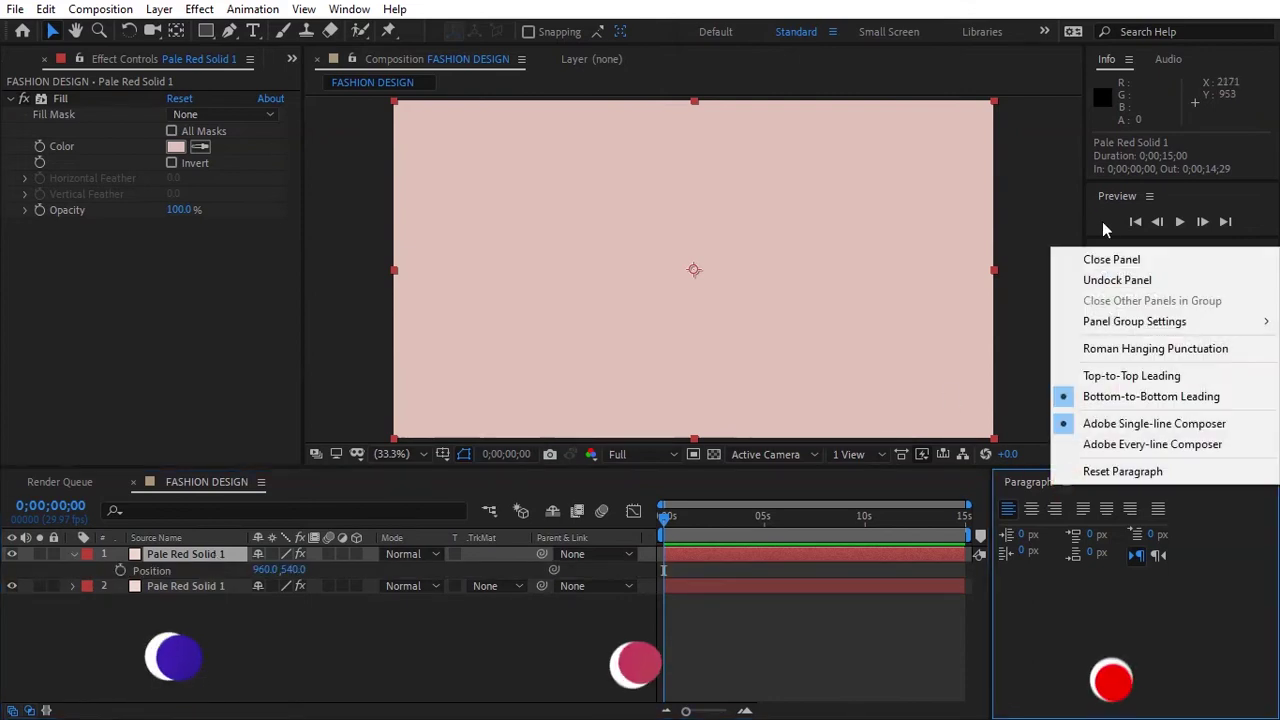
click(1085, 258)
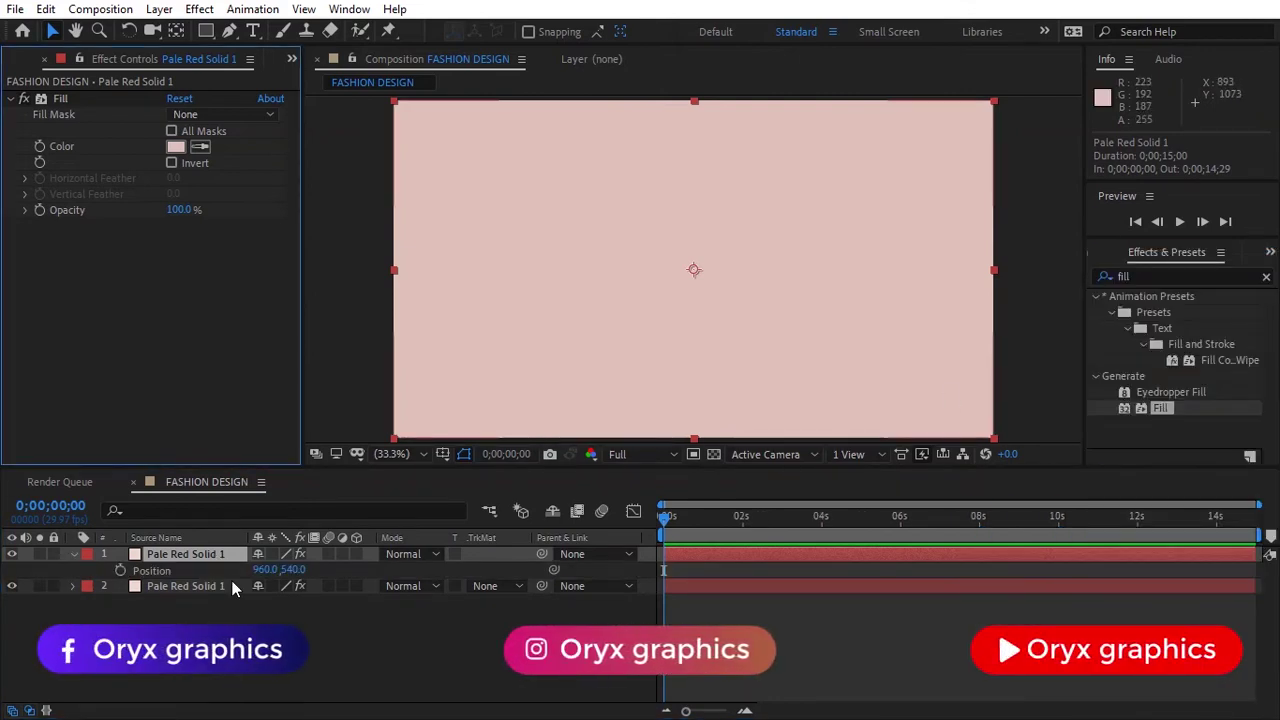
click(264, 569)
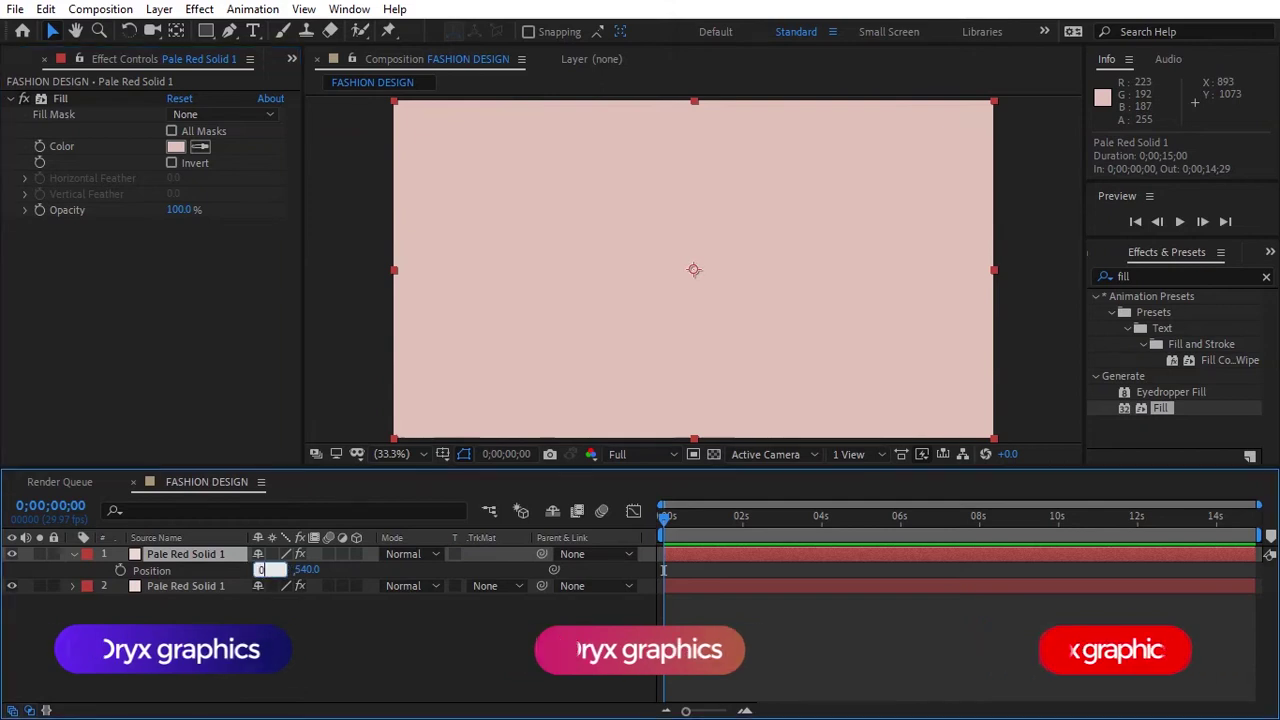
text(.0)
key(Return)
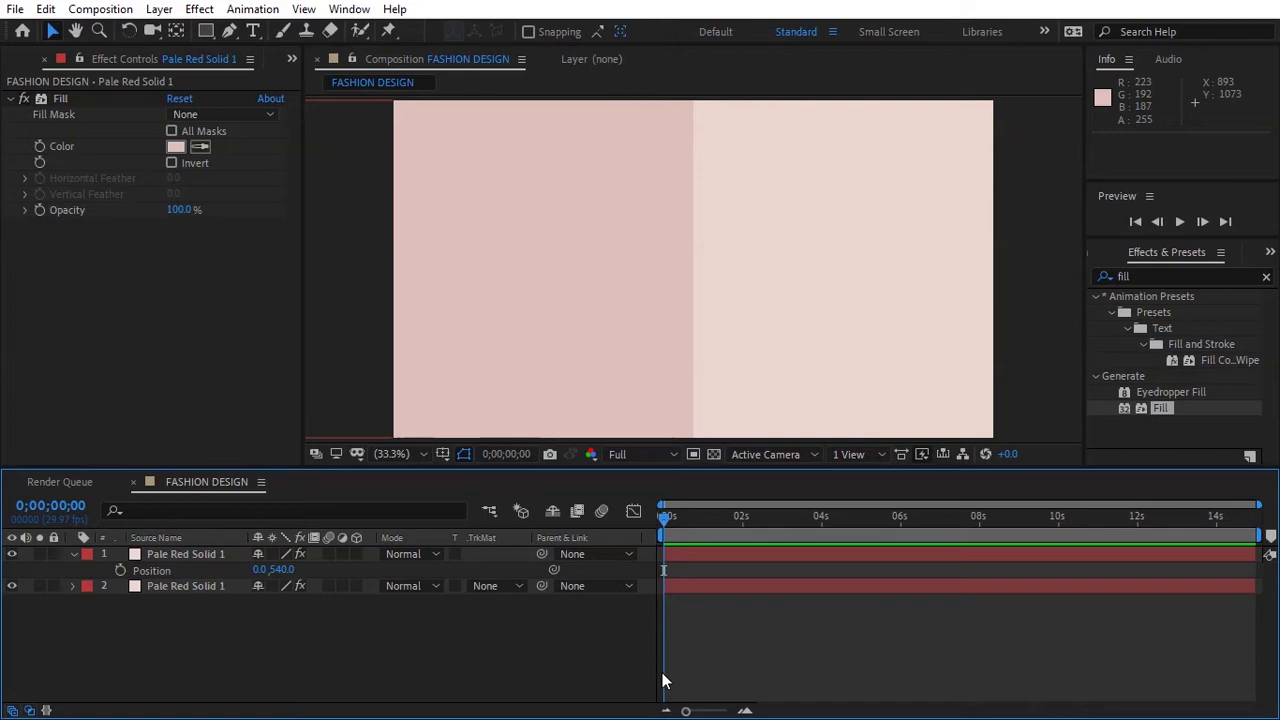
drag(686, 710, 708, 712)
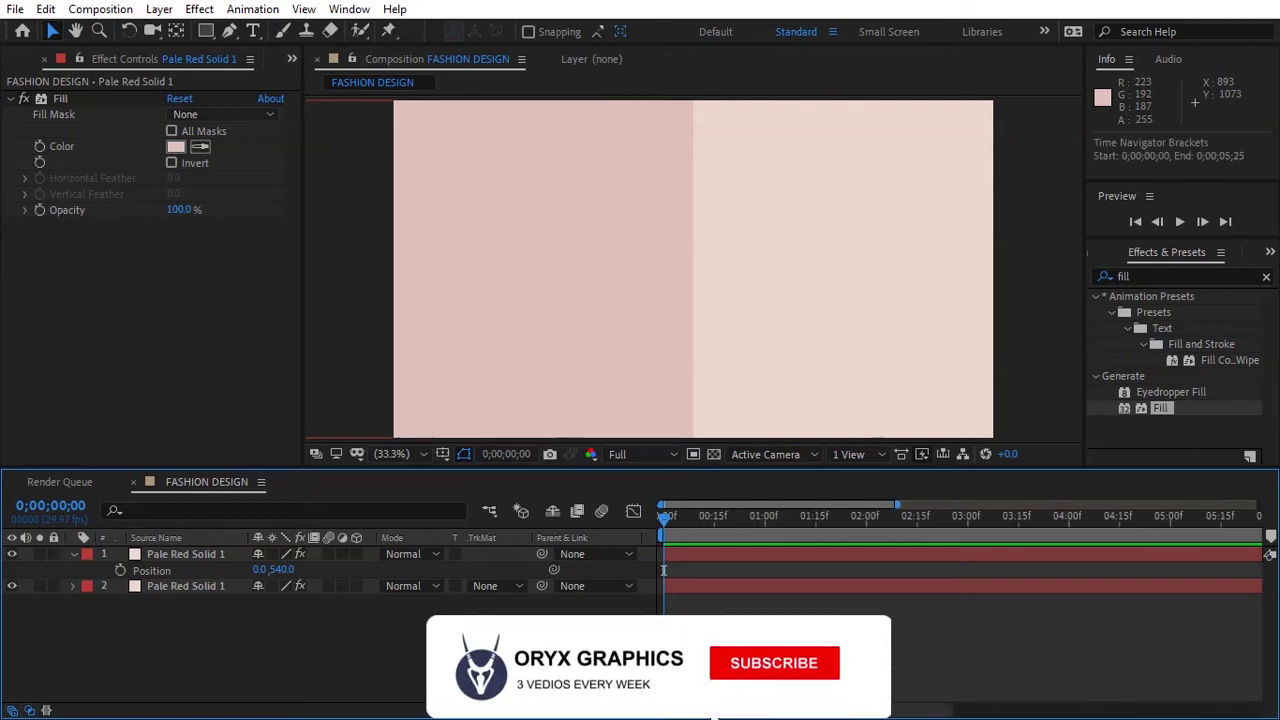
click(752, 518)
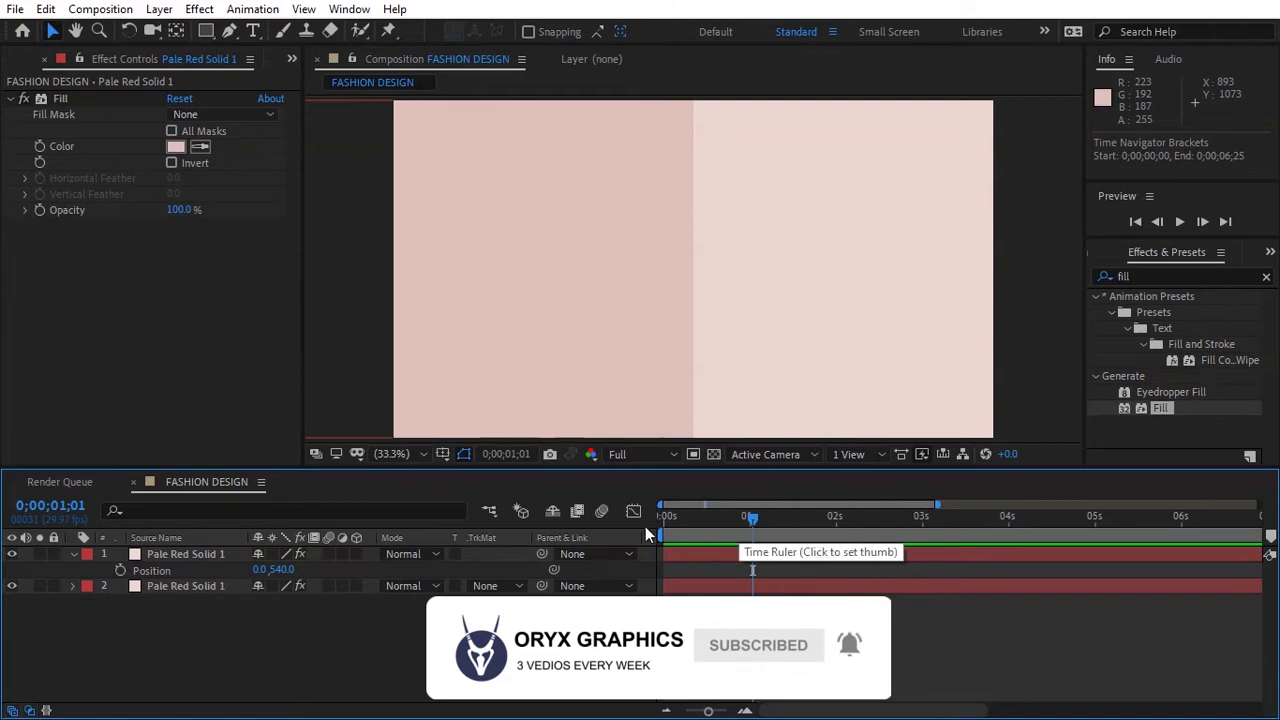
click(155, 585)
Step: Keyframe both solids' Position at 1s, starting them offscreen at x 2904 and -997
key(p)
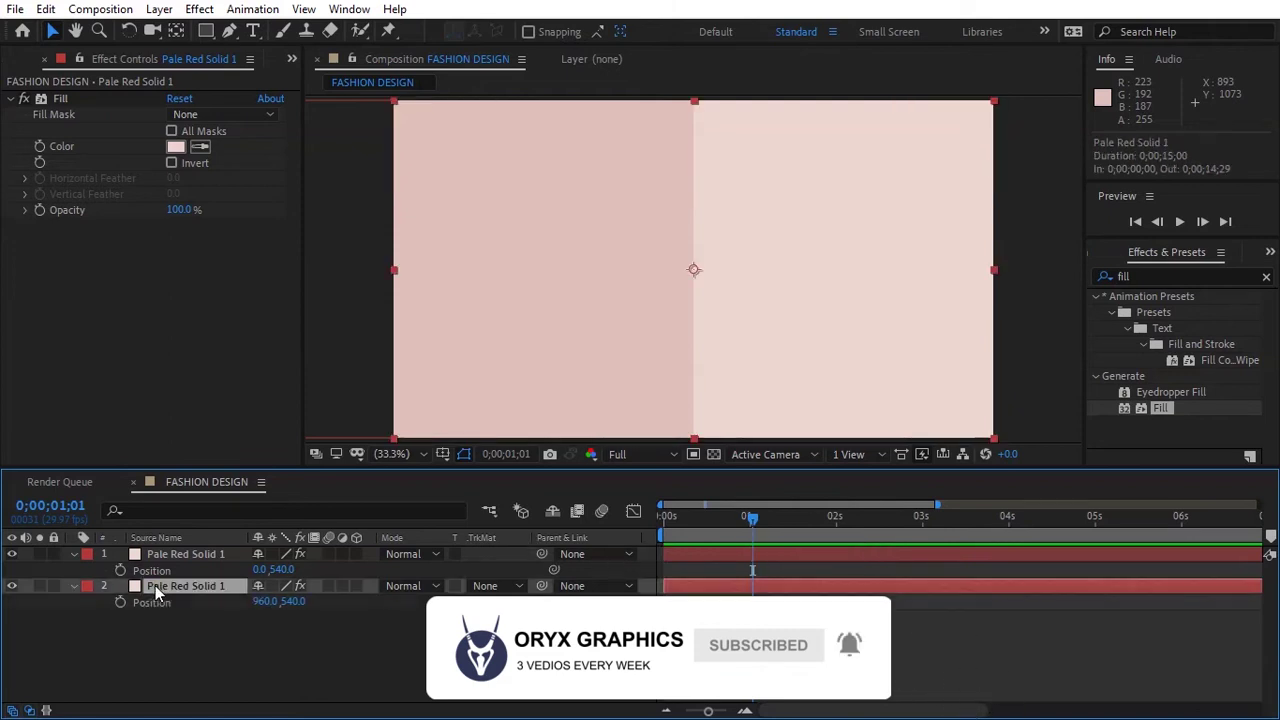
click(120, 602)
click(120, 570)
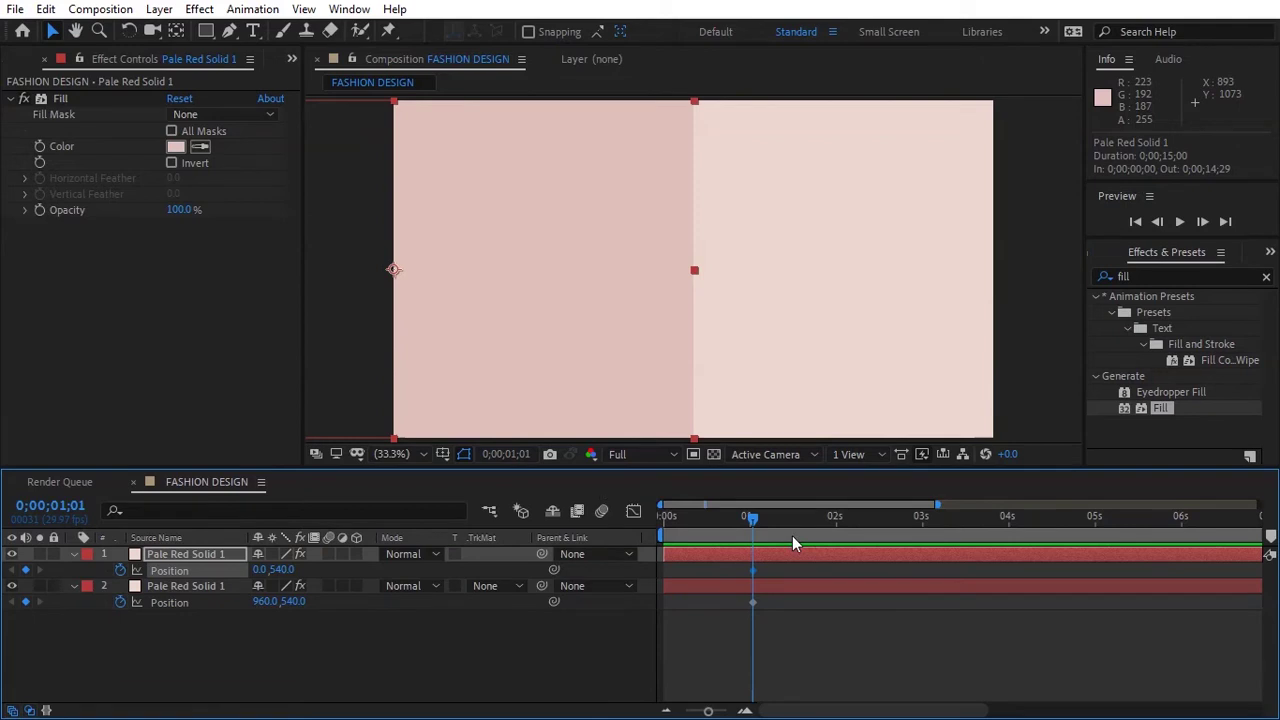
key(Home)
drag(262, 602, 265, 605)
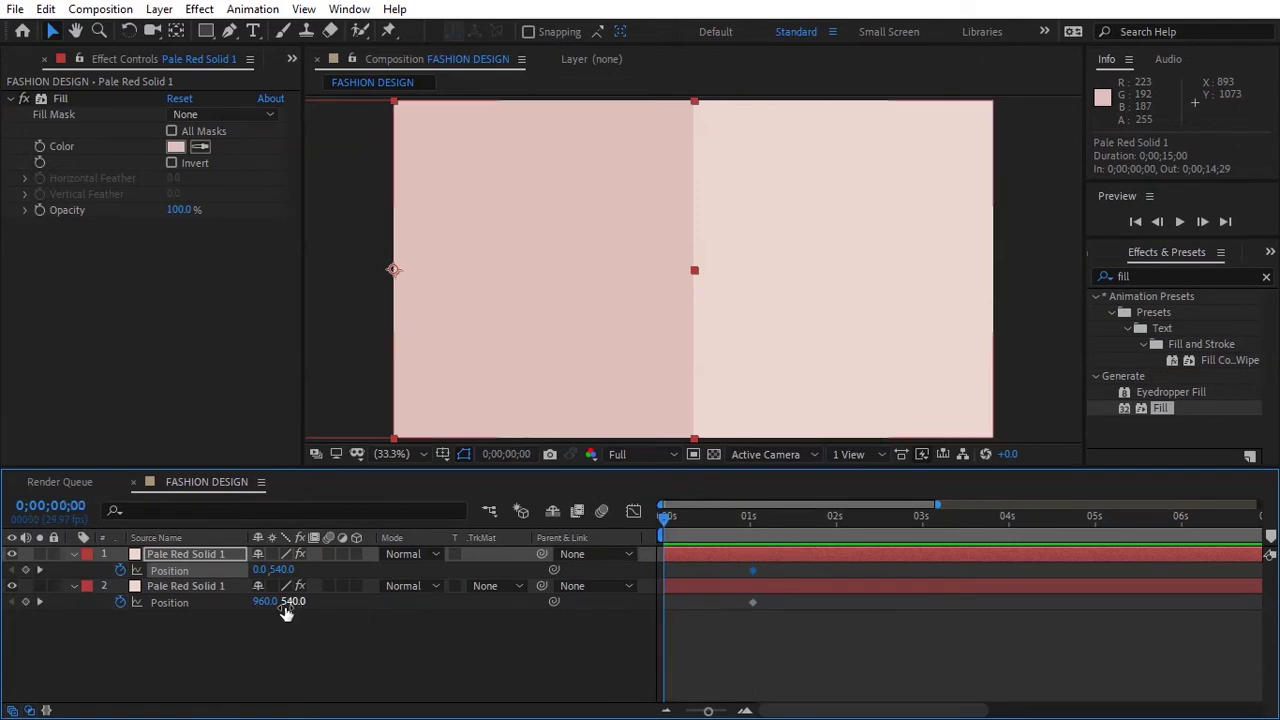
mouse_move(563, 627)
mouse_down()
mouse_move(305, 620)
mouse_move(389, 619)
mouse_up()
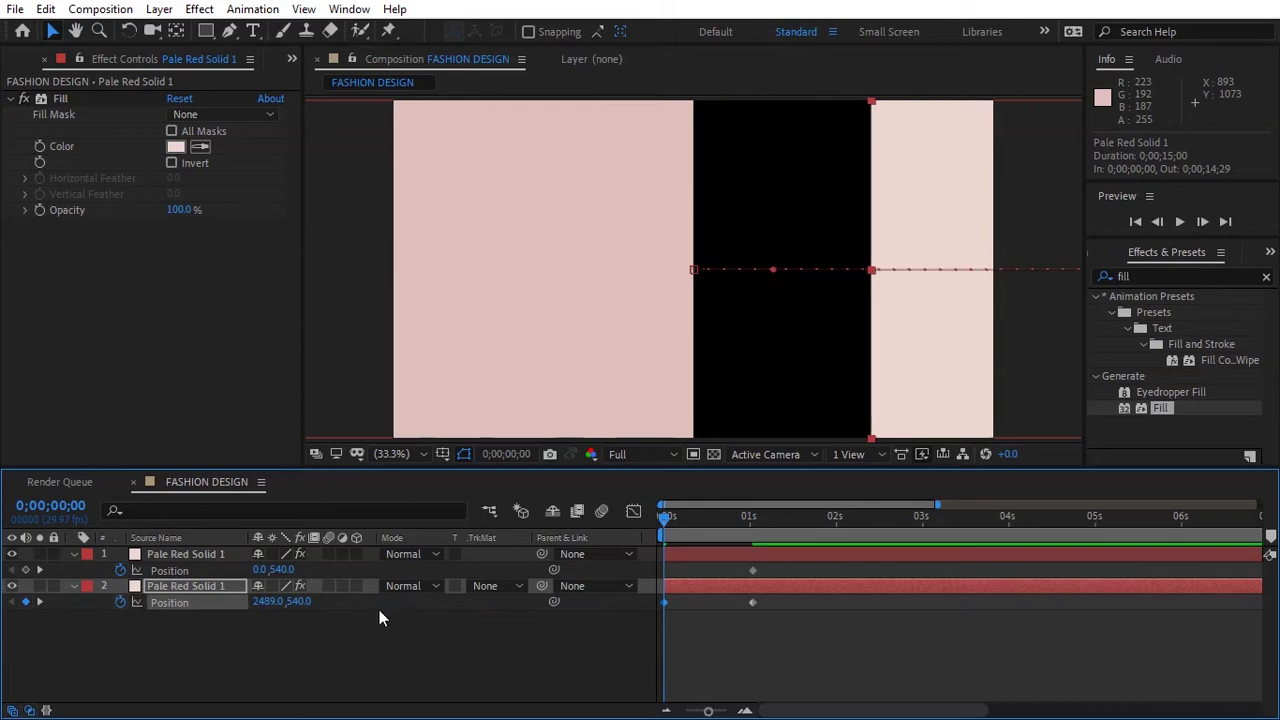
drag(297, 608, 435, 590)
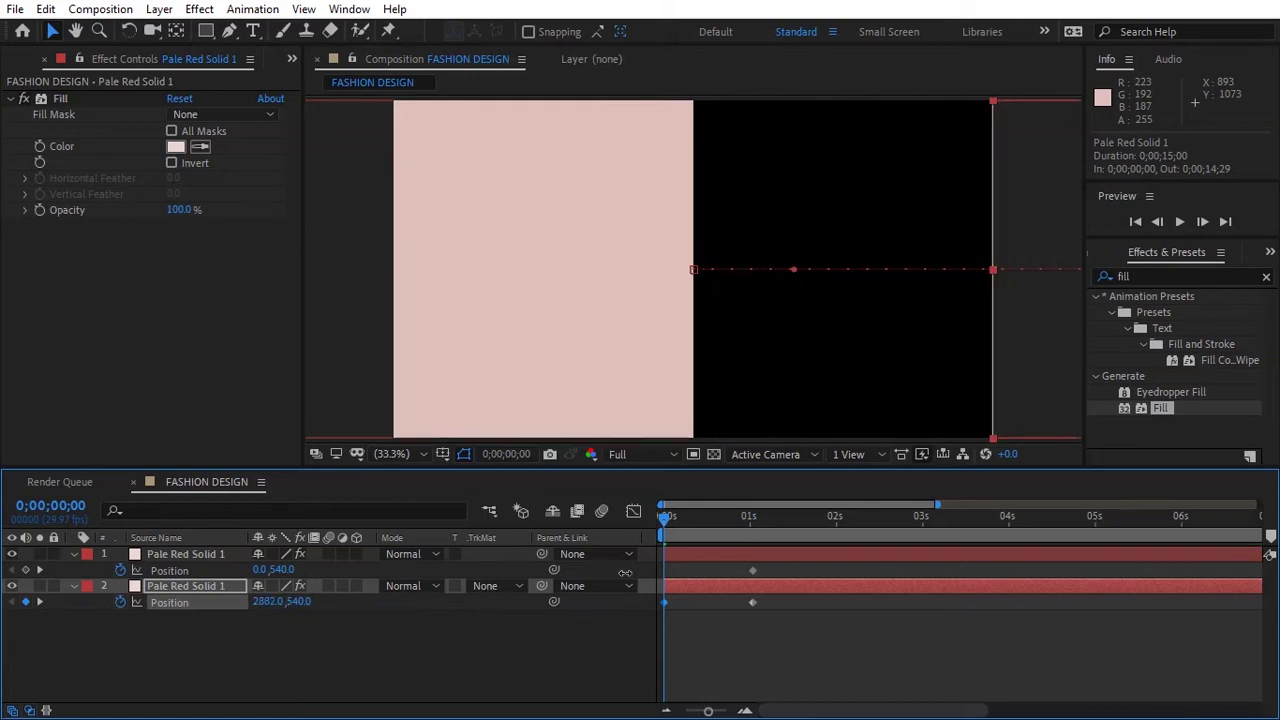
drag(263, 572, 248, 568)
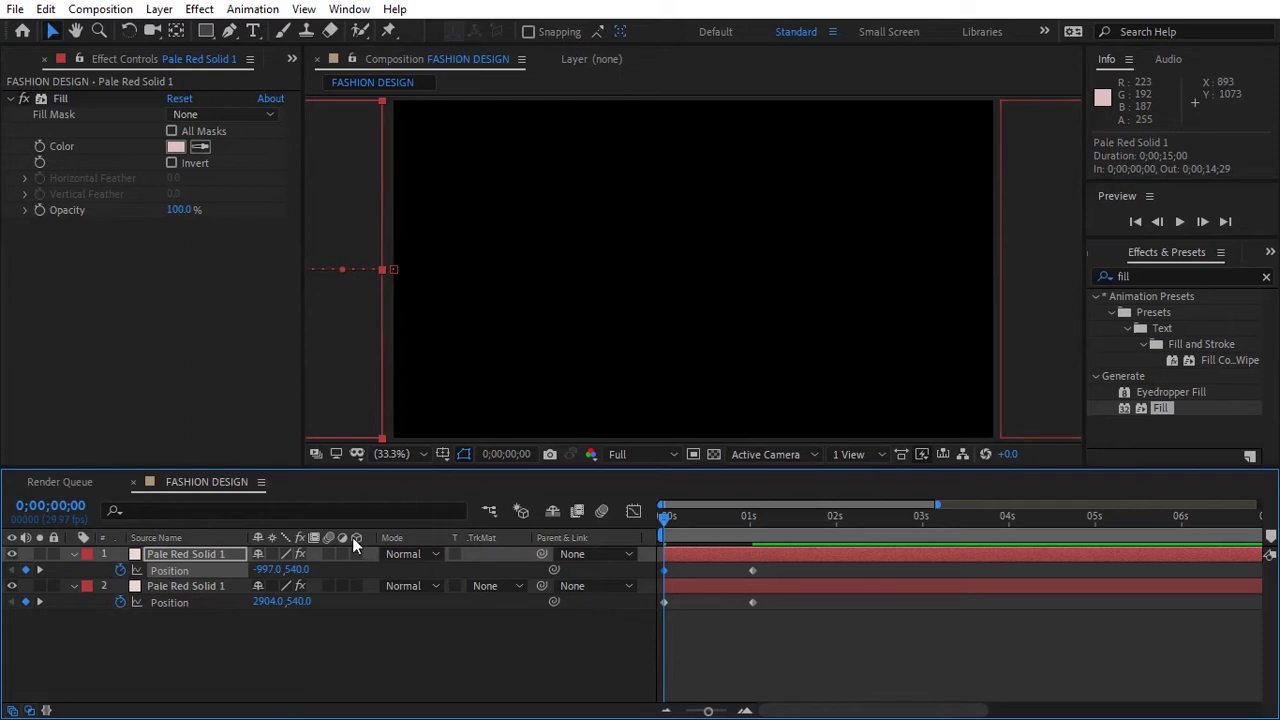
drag(770, 551, 649, 621)
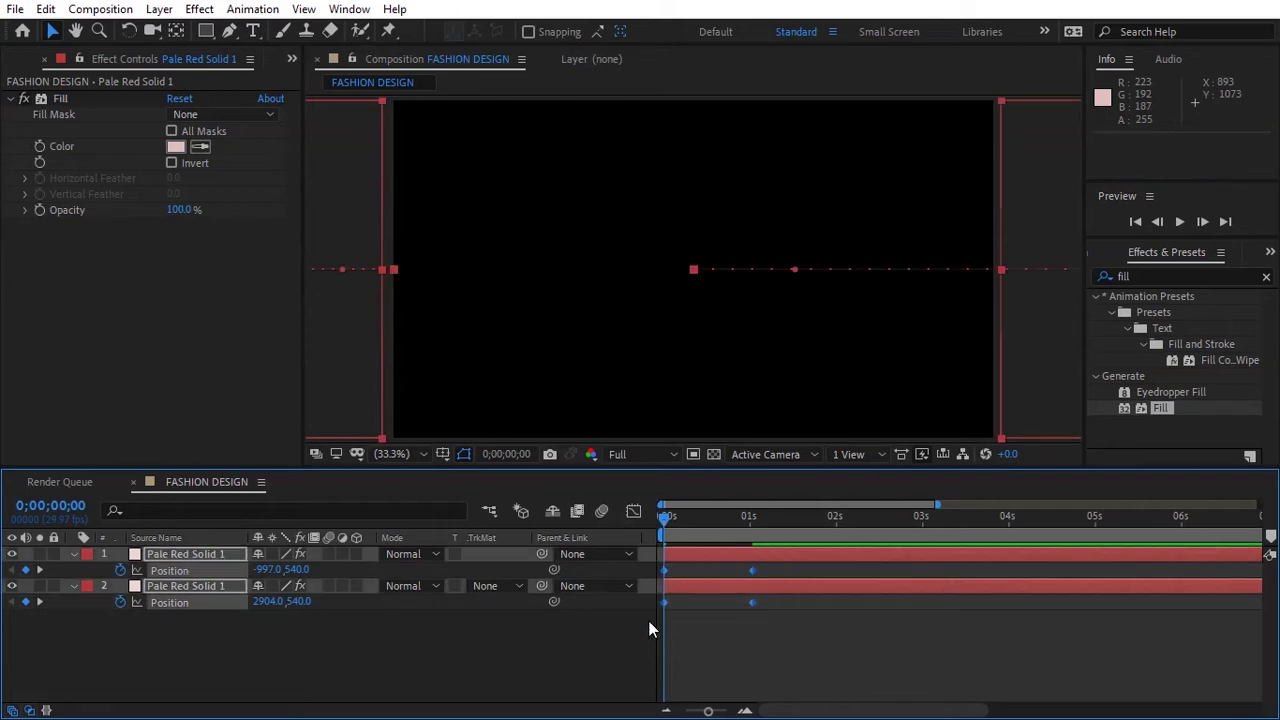
Step: Apply Easy Ease to all four panel Position keyframes
right_click(751, 602)
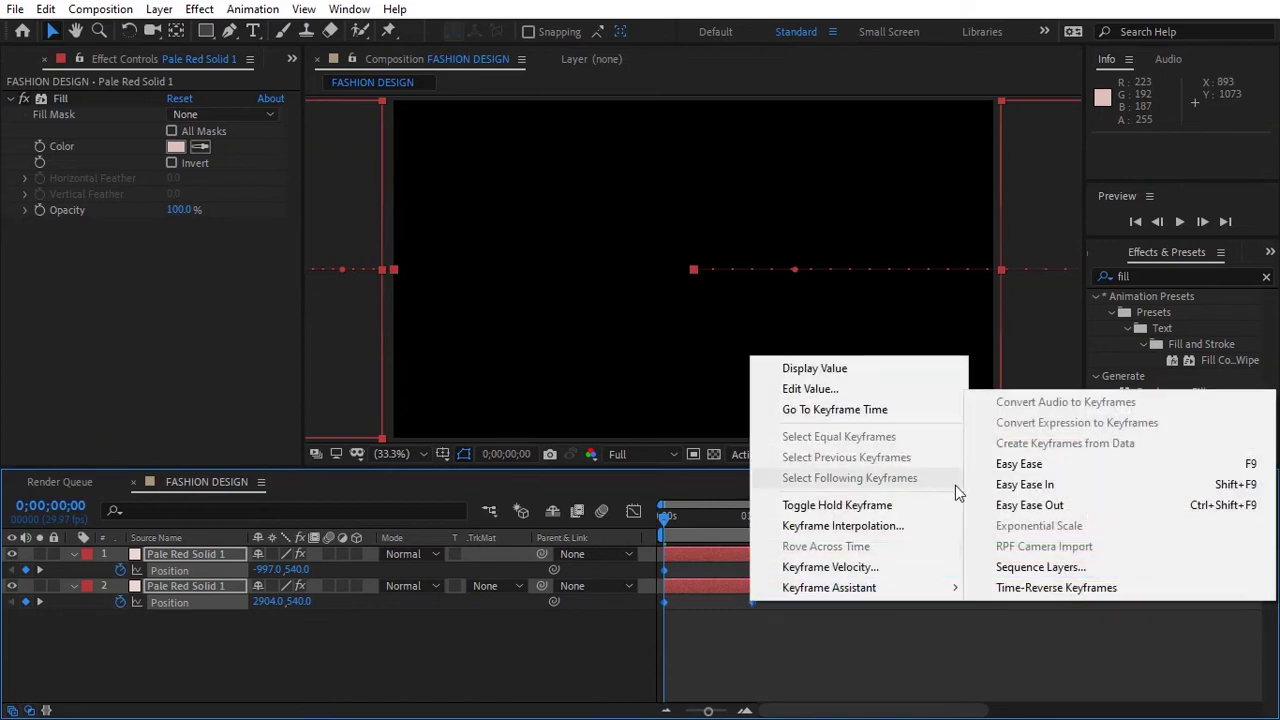
mouse_move(868, 590)
click(1022, 462)
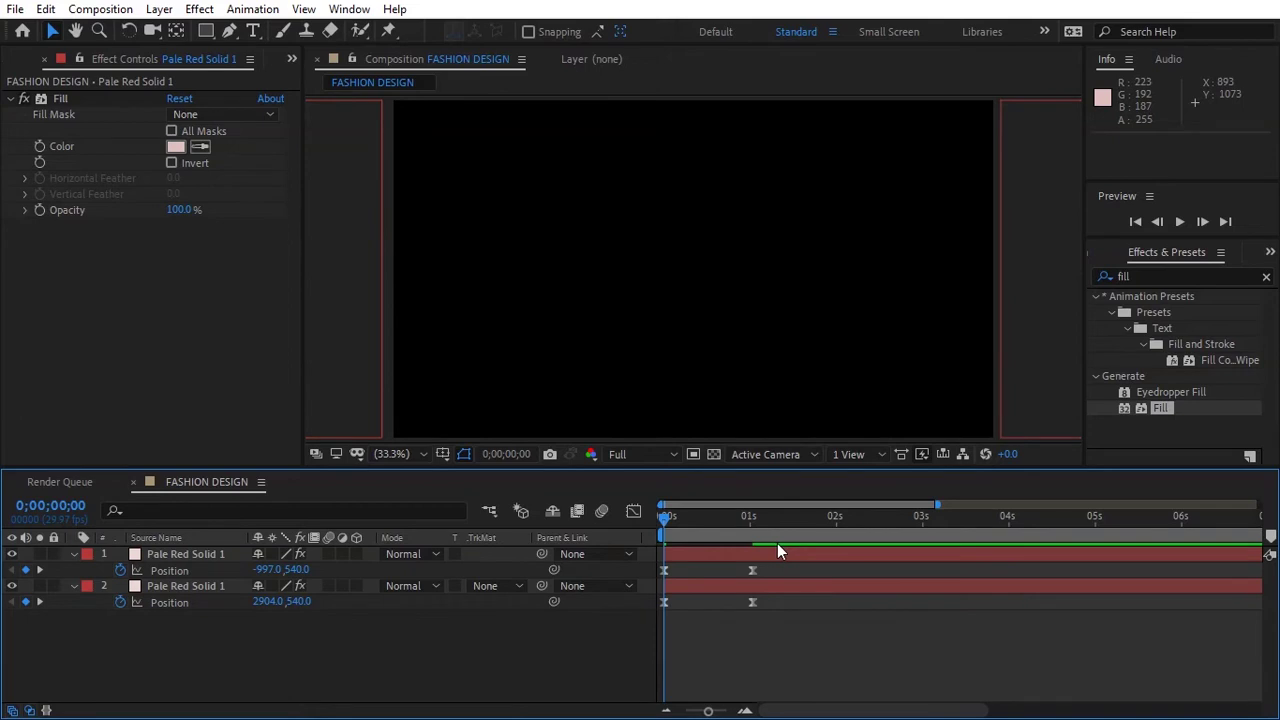
Step: Lengthen the ending ease influence on both panels' speed graphs
drag(746, 605, 661, 625)
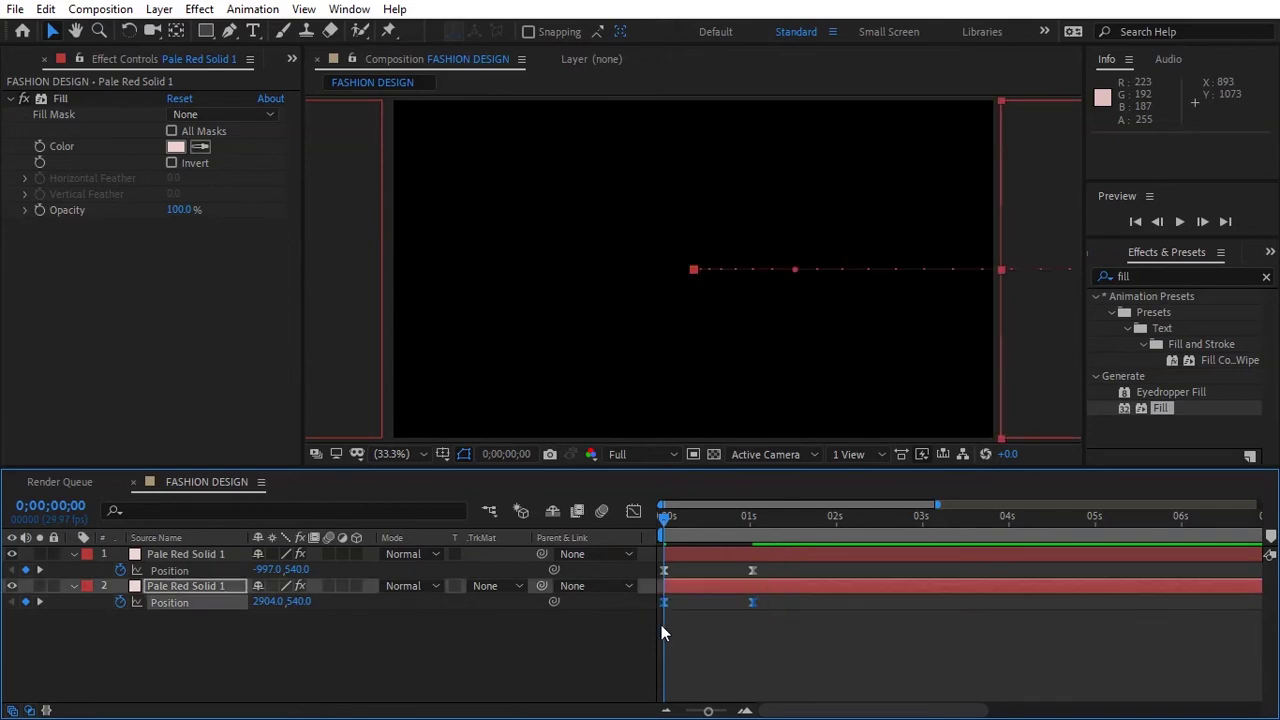
click(631, 511)
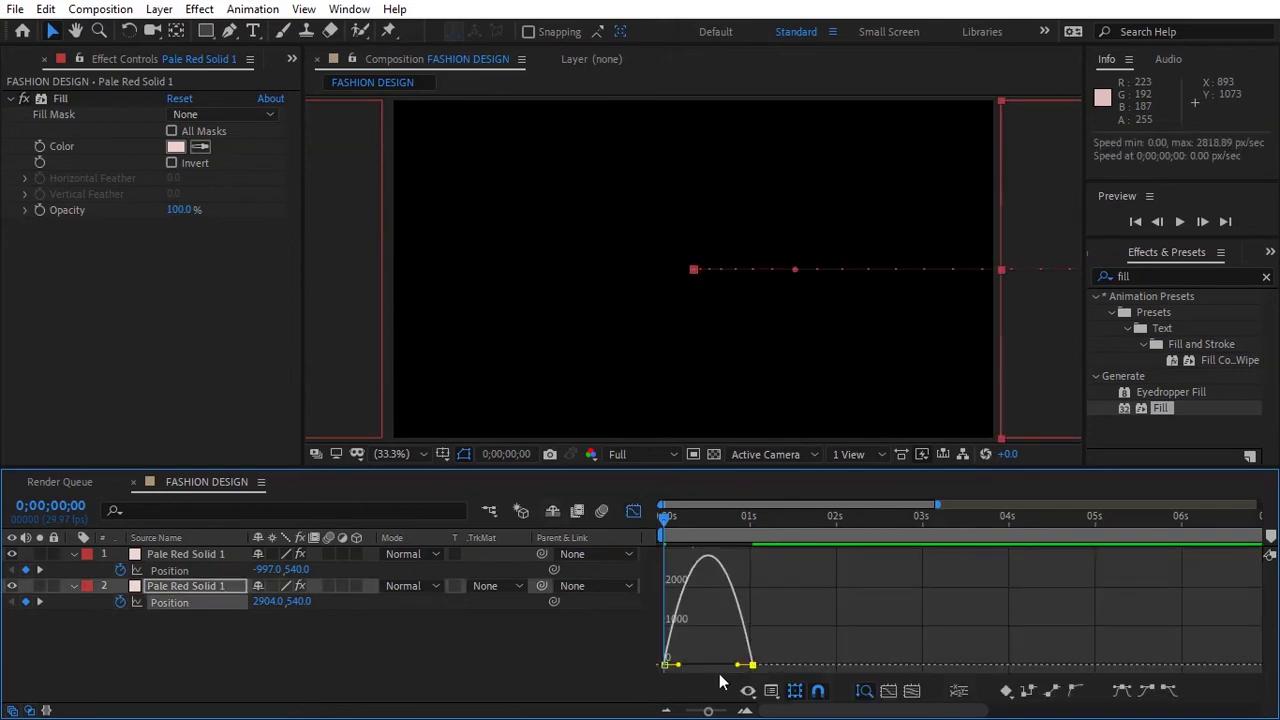
drag(738, 666, 692, 667)
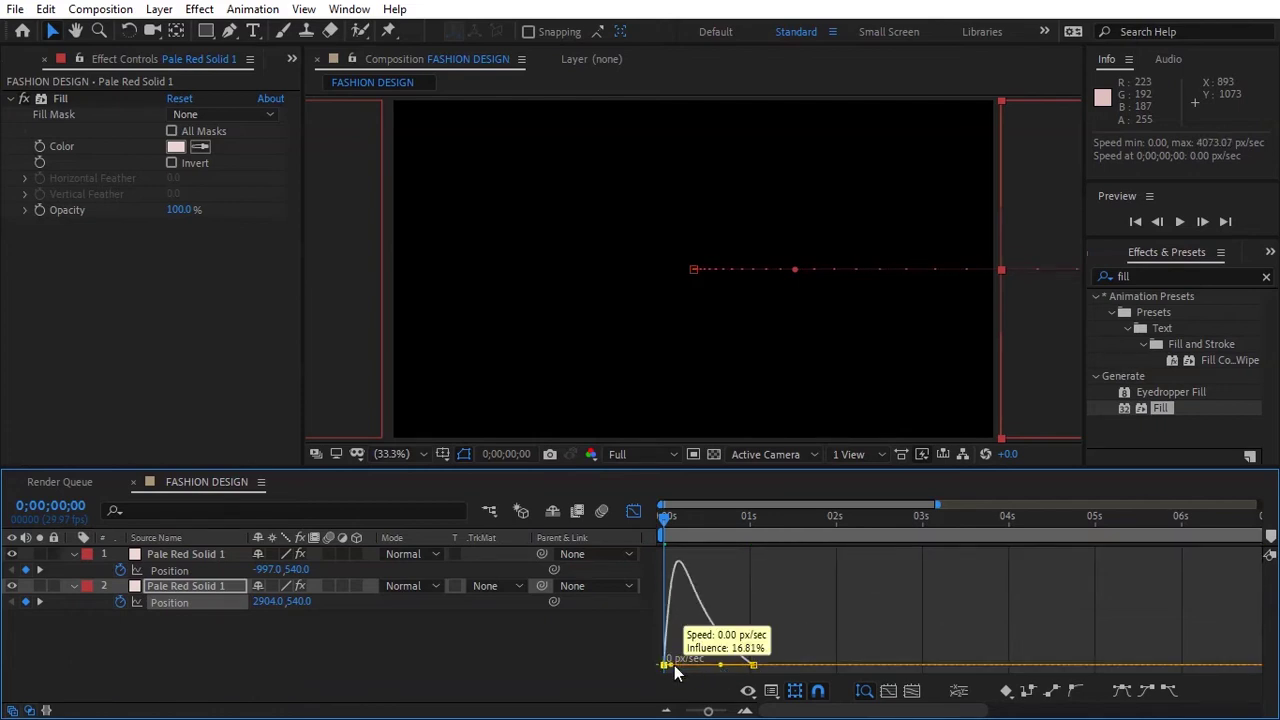
click(633, 511)
drag(772, 570, 657, 579)
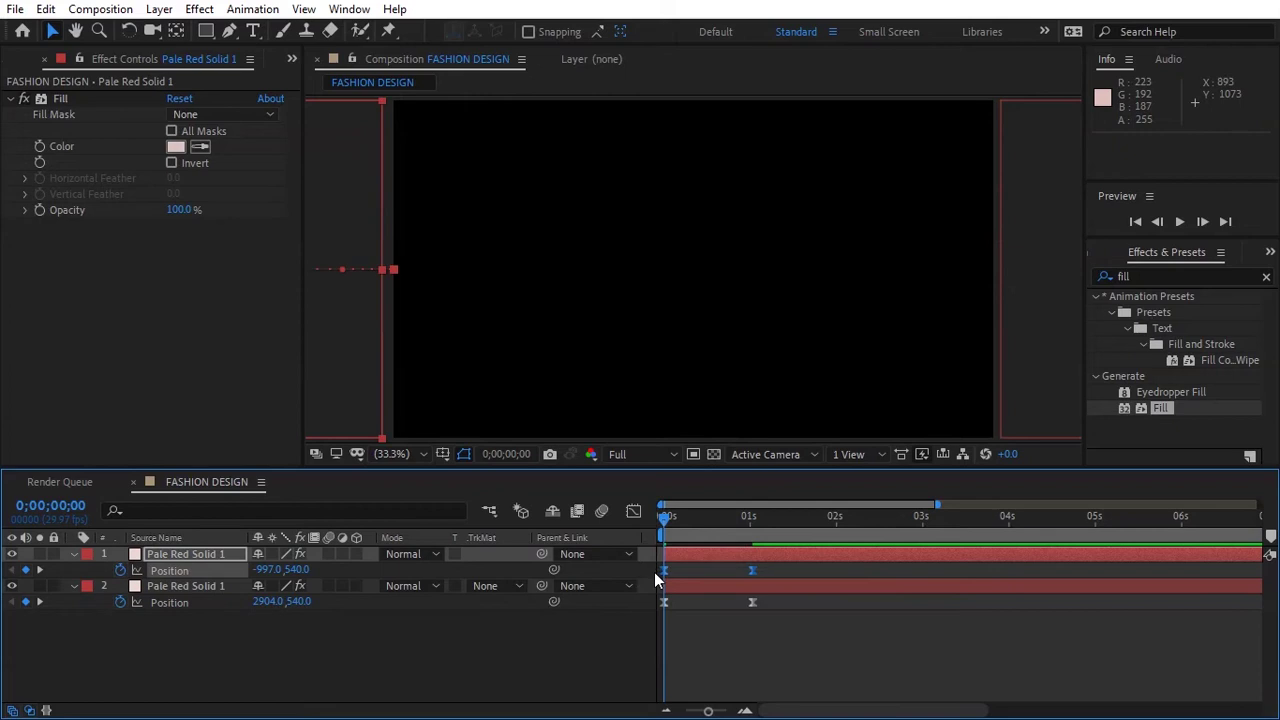
click(638, 513)
drag(738, 666, 694, 666)
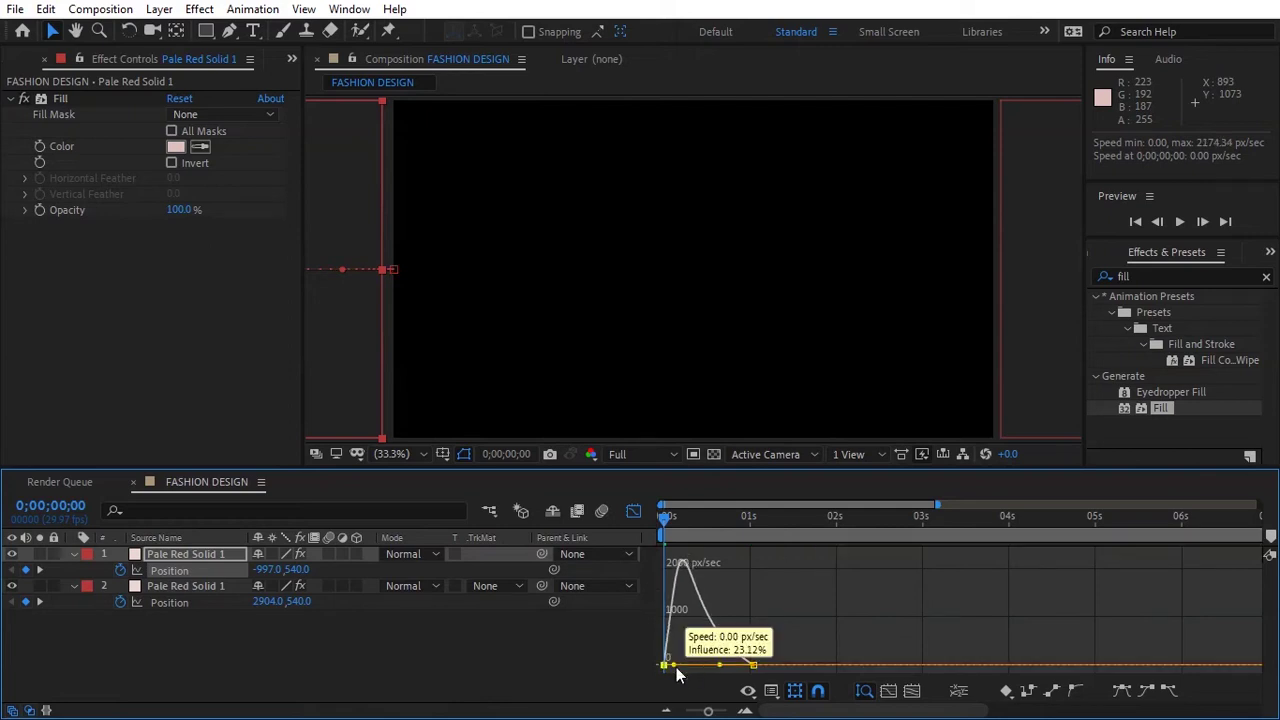
click(634, 512)
Step: Shift the left panel's keyframes about 0.7s later to stagger the slide-ins, and preview
click(517, 640)
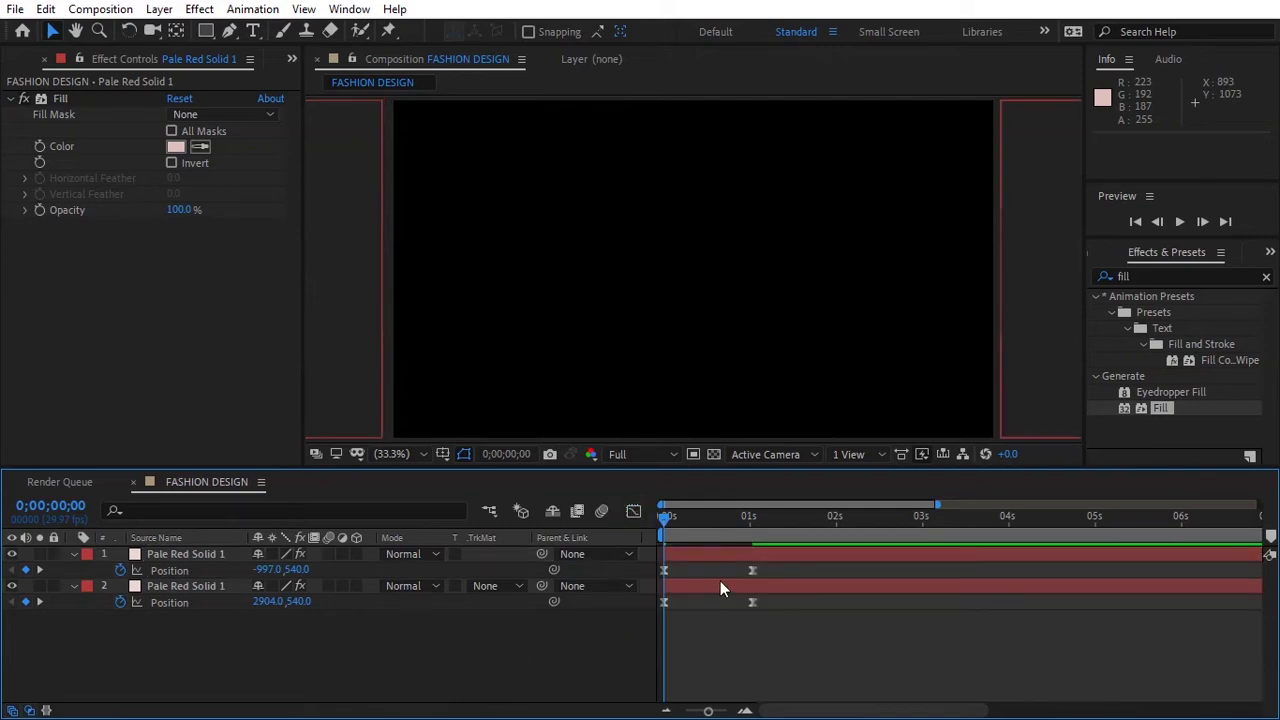
drag(725, 554, 782, 554)
click(787, 570)
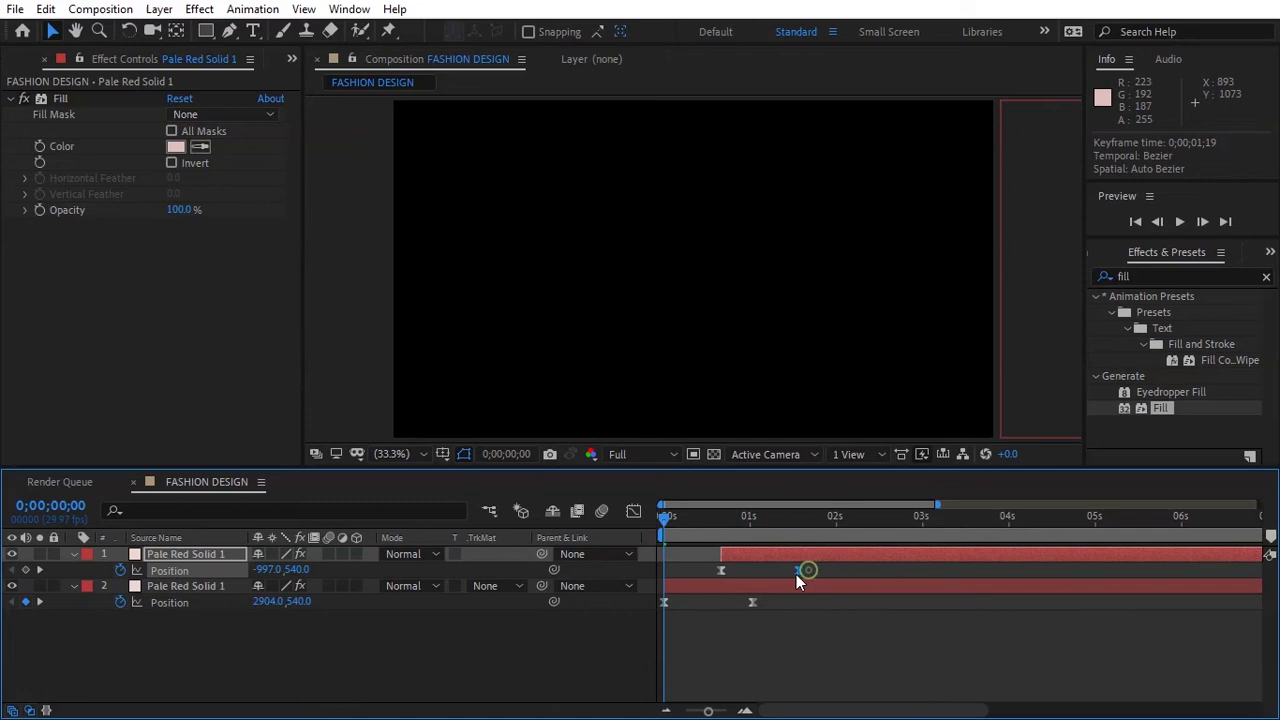
drag(751, 603, 729, 603)
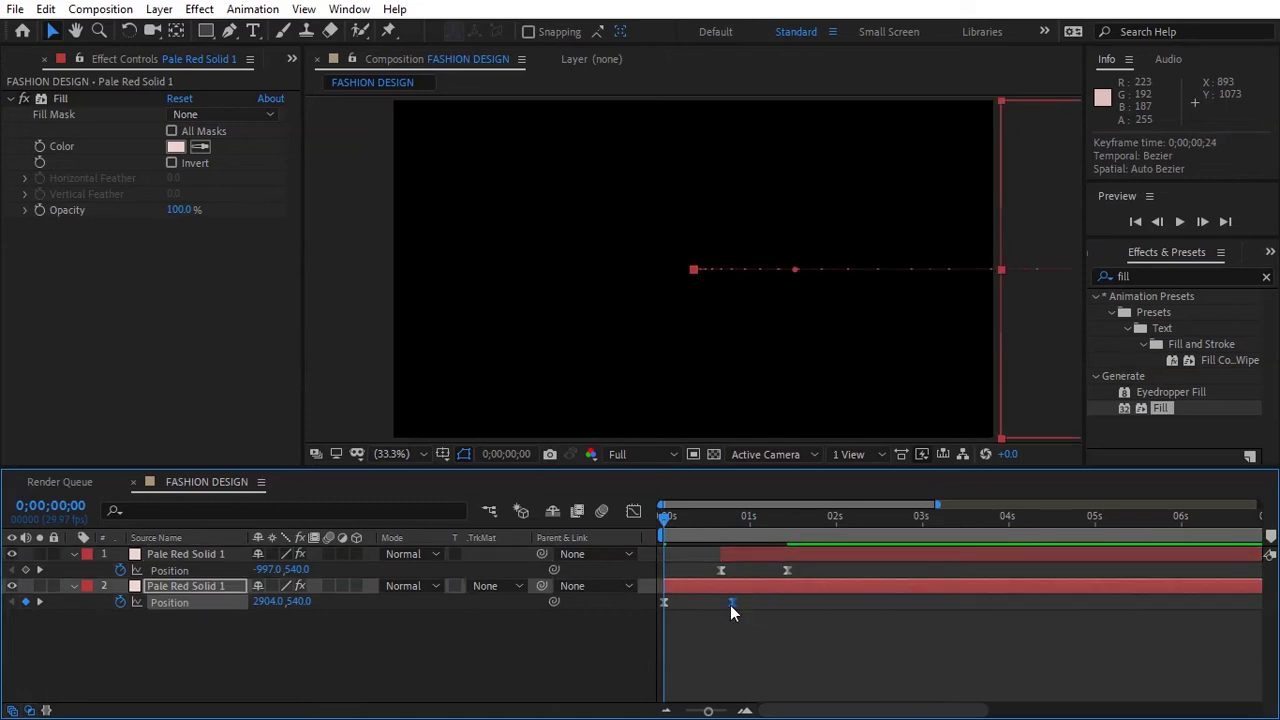
click(547, 642)
key(space)
key(space)
drag(753, 554, 743, 553)
key(Page_Up)
key(Page_Up)
key(Page_Up)
click(430, 655)
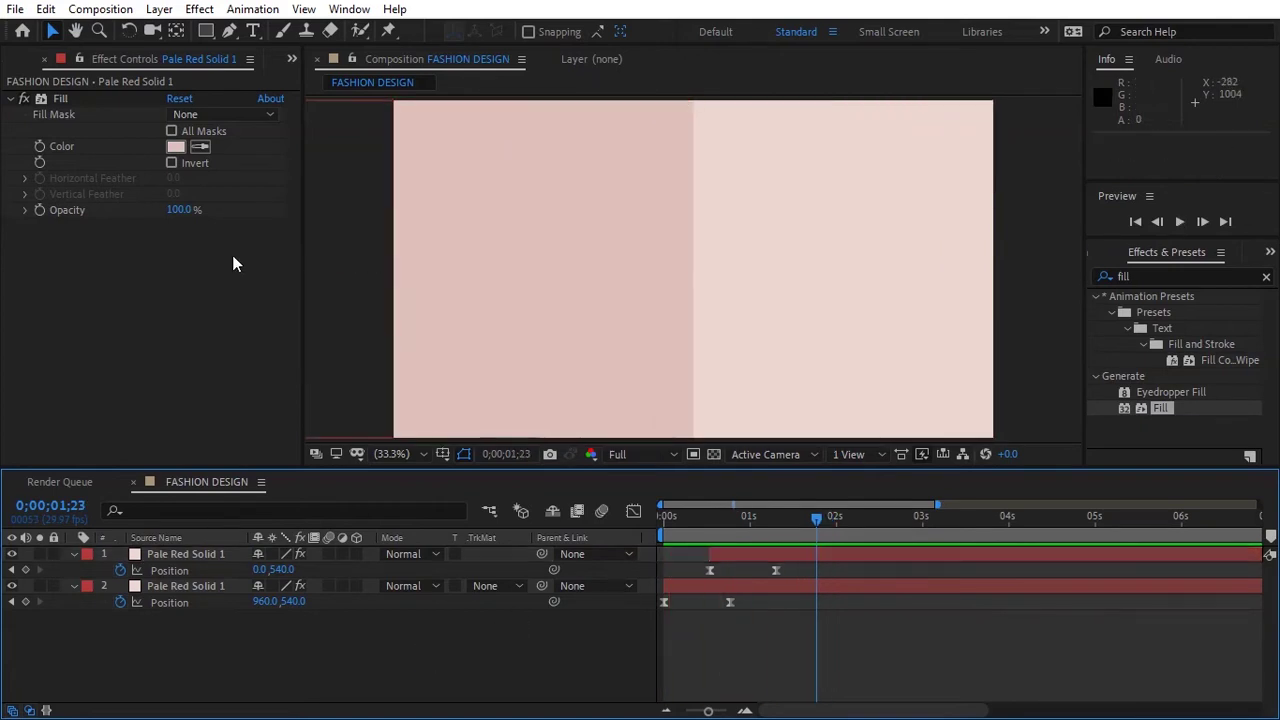
key(u)
click(206, 31)
Step: Draw a large circle with the Ellipse Tool and move it onto the lower left edge
drag(211, 37, 245, 71)
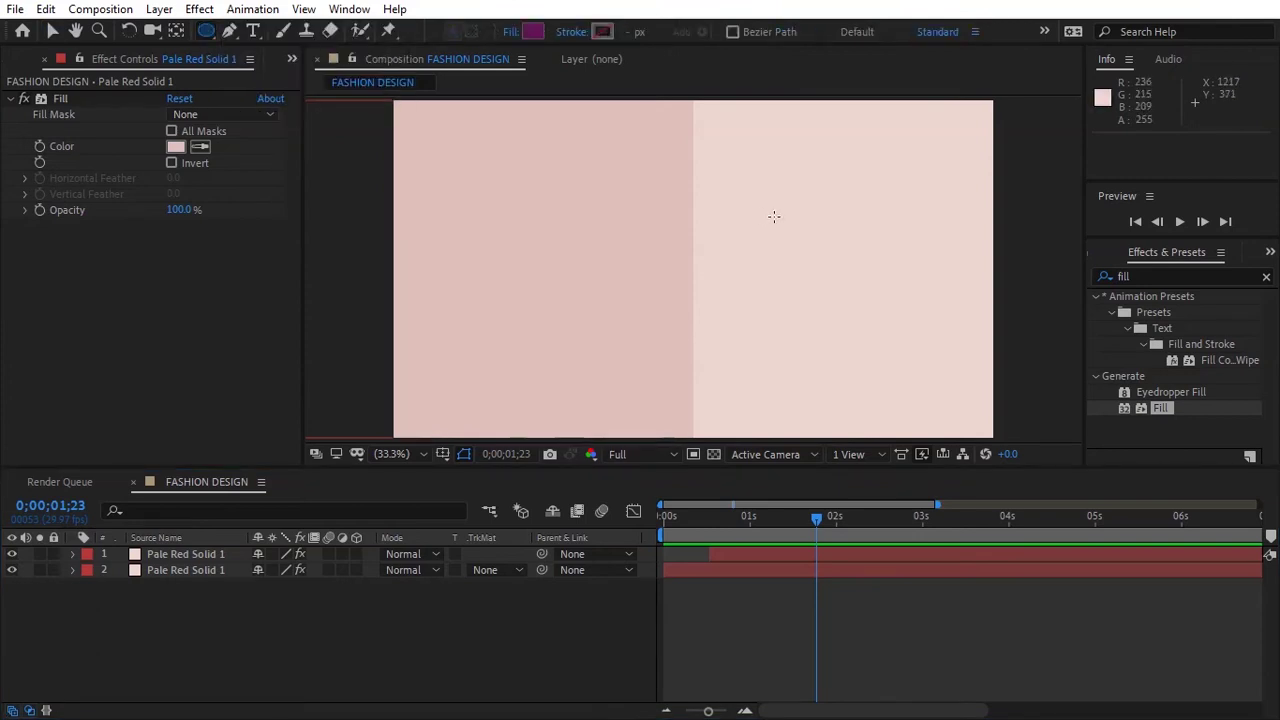
drag(454, 286, 624, 438)
mouse_move(522, 367)
mouse_down()
mouse_move(400, 385)
mouse_move(432, 420)
mouse_up()
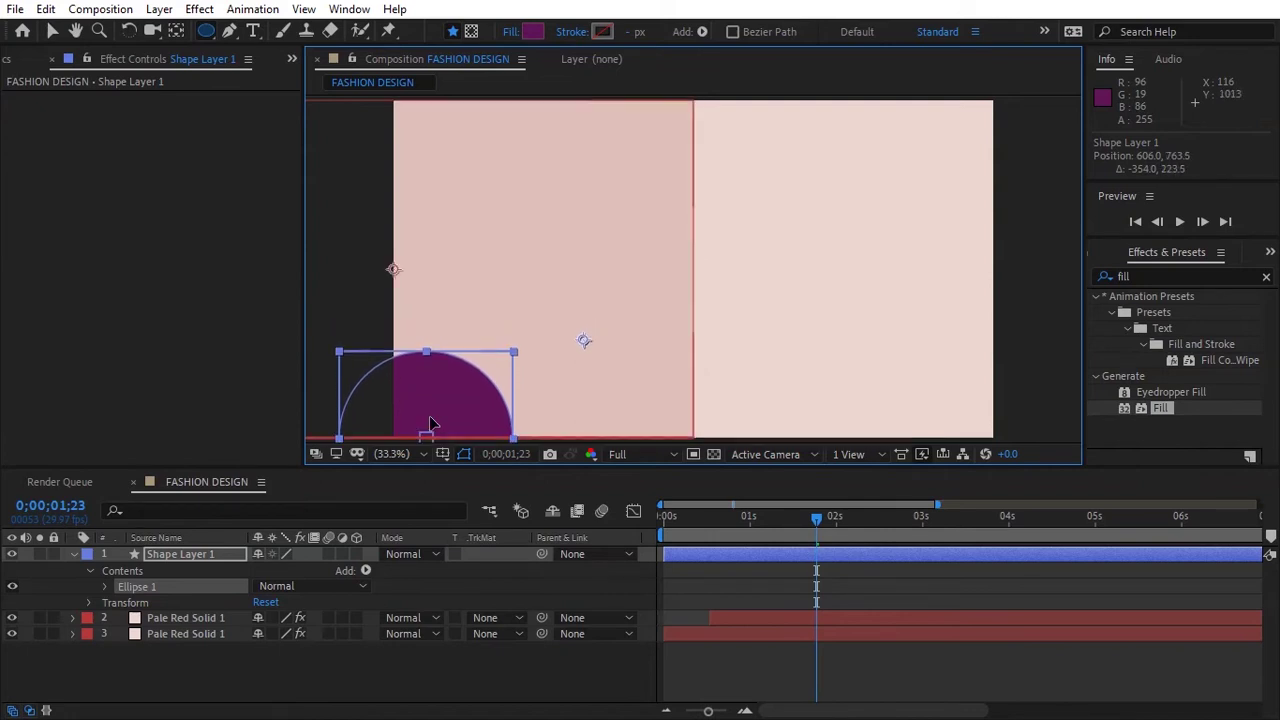
Step: Apply the Fill effect to the circle with colour FFDFD5
click(286, 669)
click(198, 554)
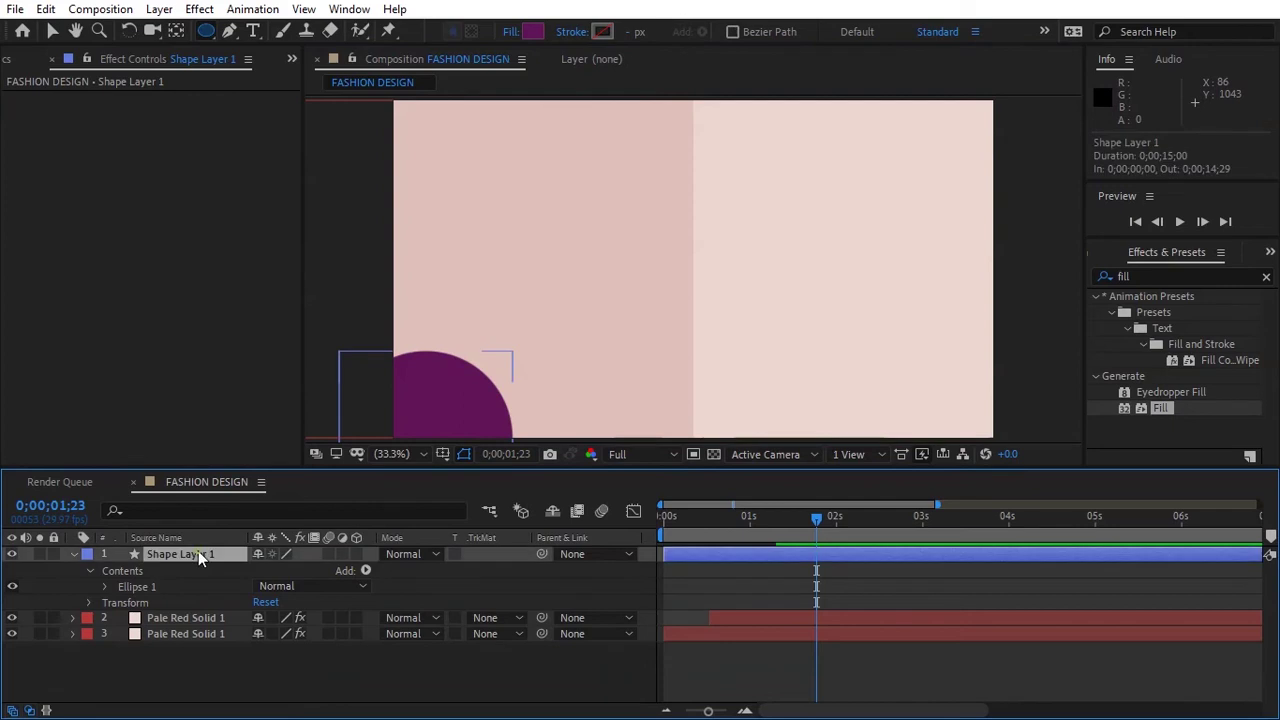
drag(1163, 412, 200, 556)
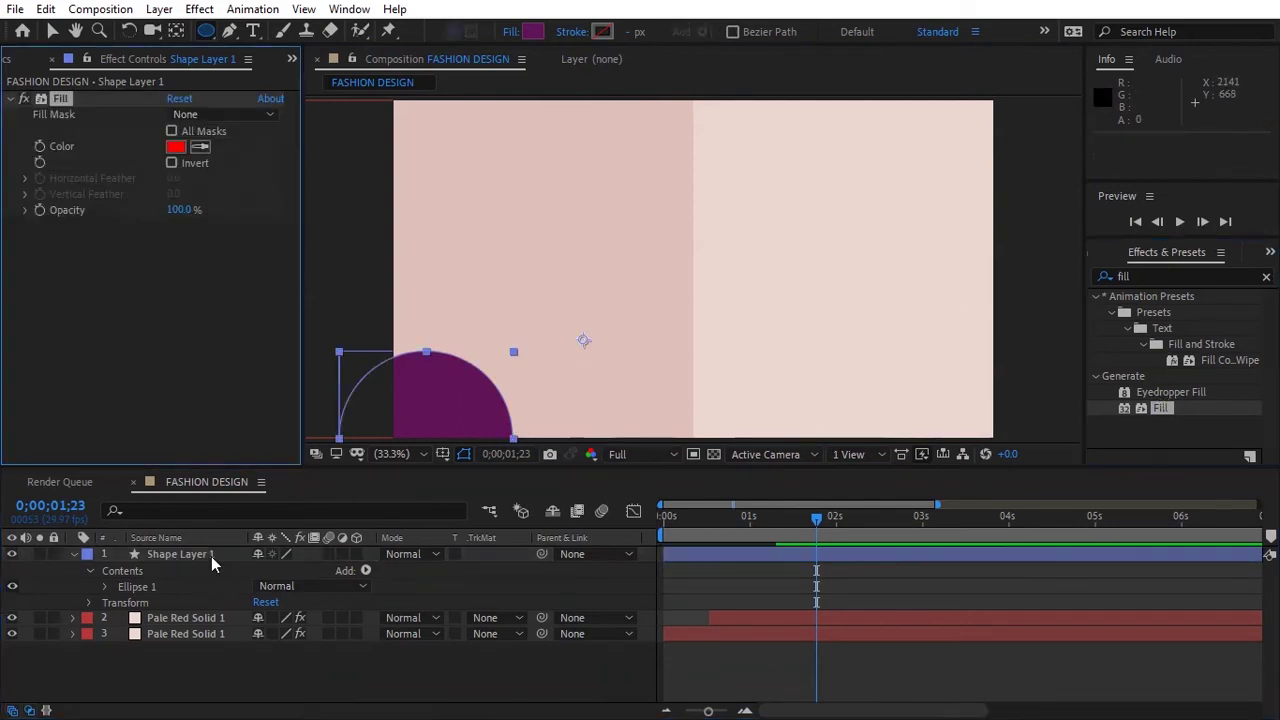
click(177, 148)
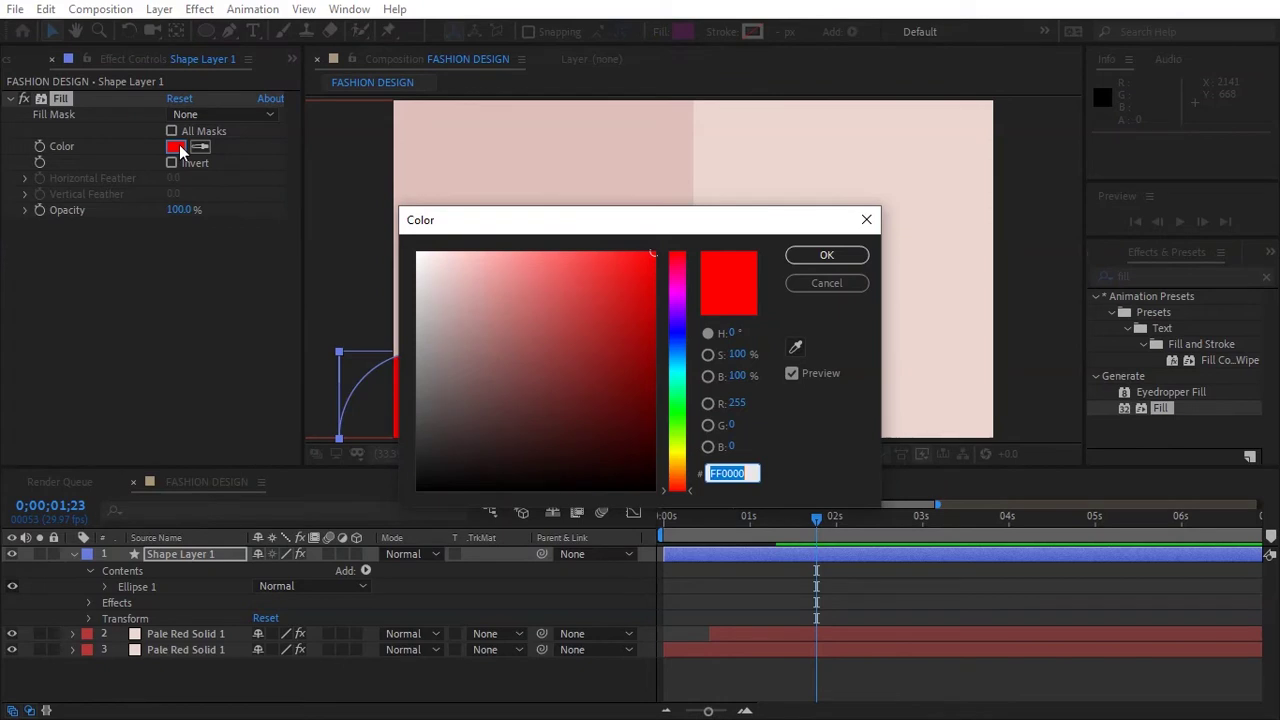
text(FFDFD5)
key(Return)
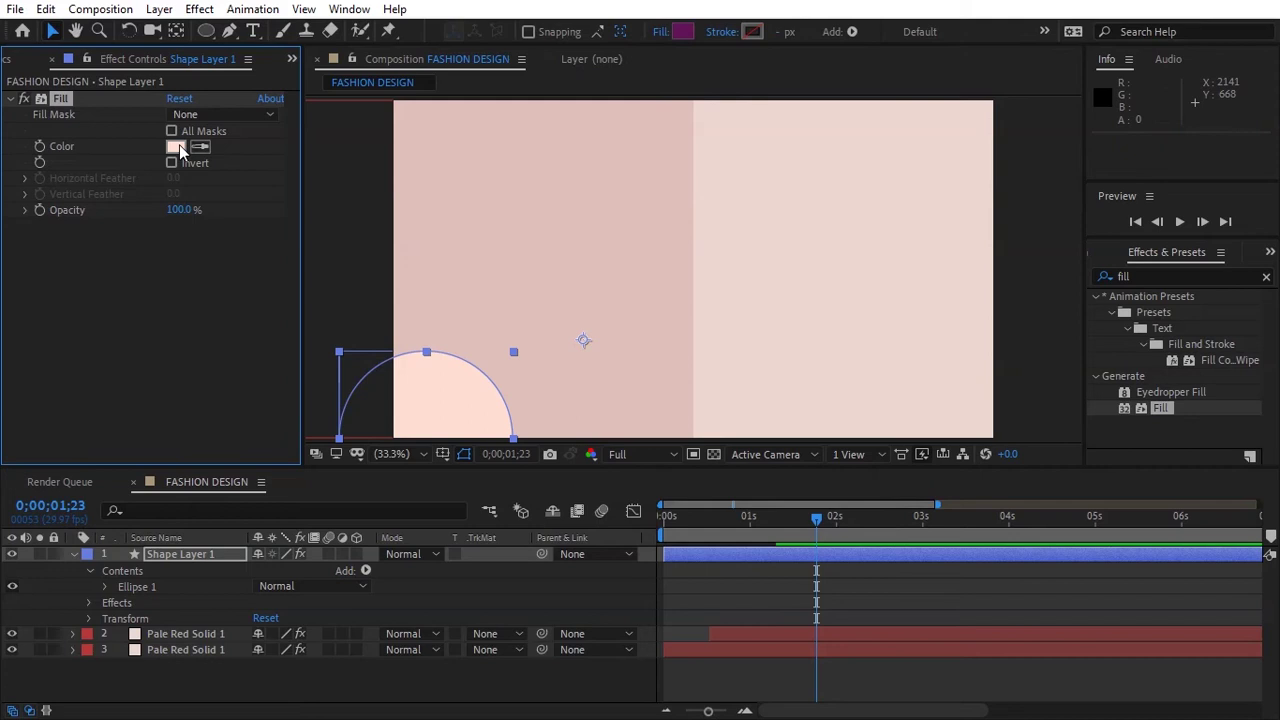
Step: Collapse the circle layer and duplicate it as Shape Layer 2
click(214, 686)
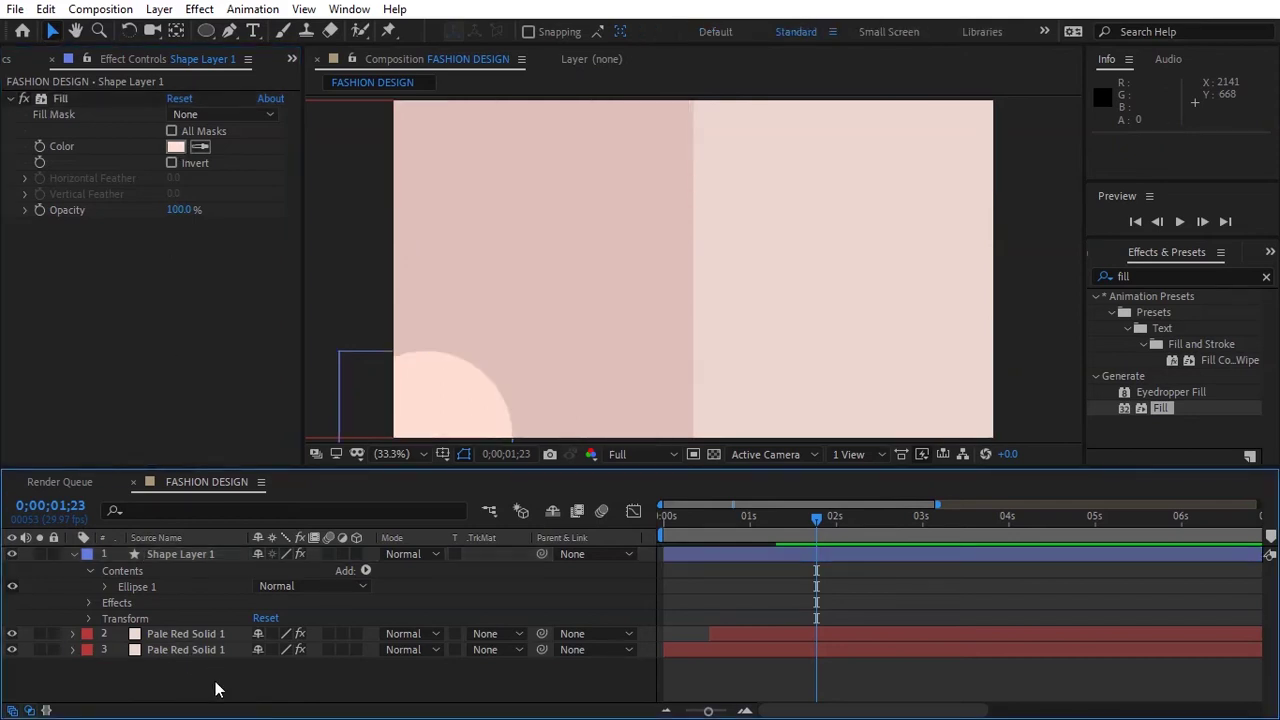
click(74, 556)
click(158, 557)
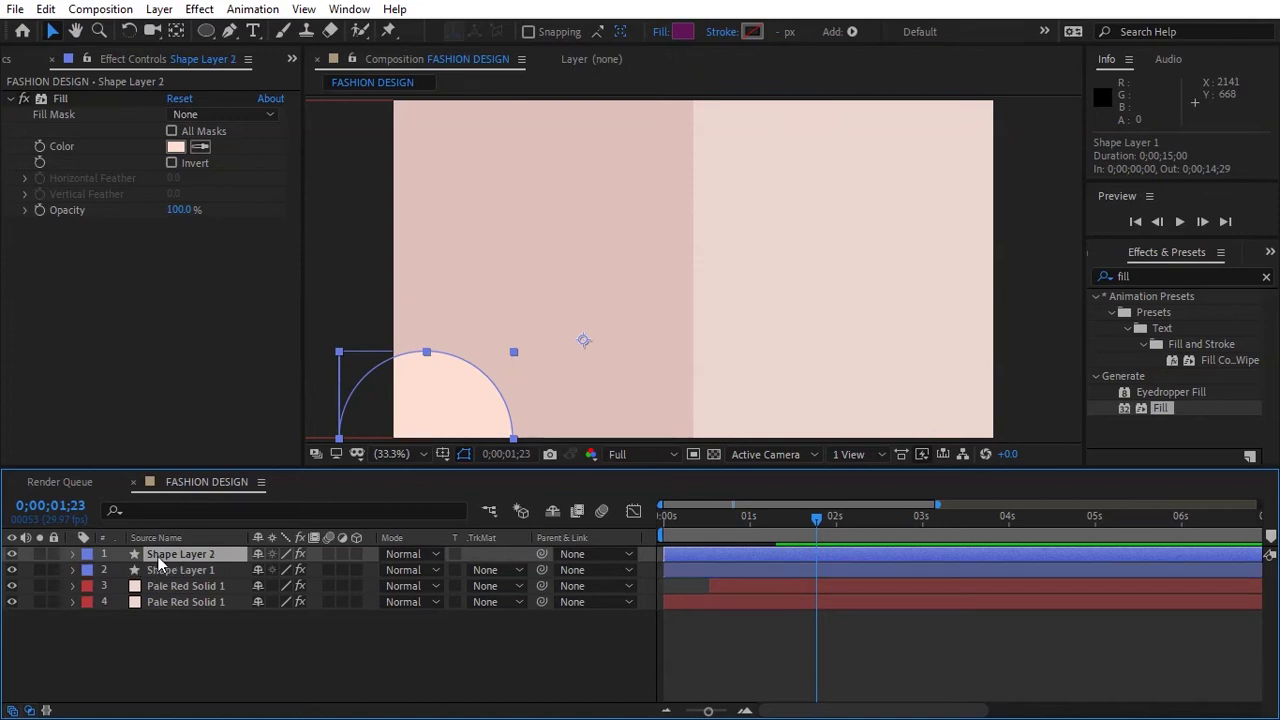
key(ctrl+d)
click(167, 575)
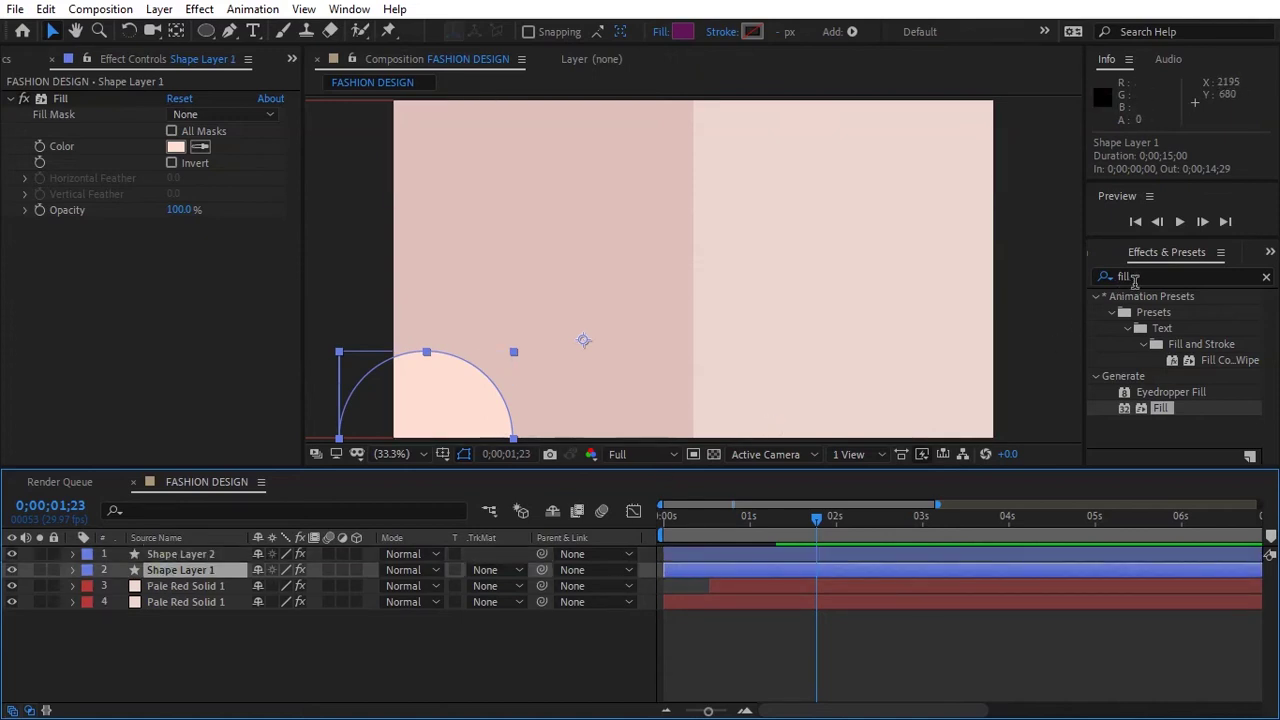
Step: Apply Drop Shadow to the circle layer with distance 0
double_click(1134, 277)
text(dro)
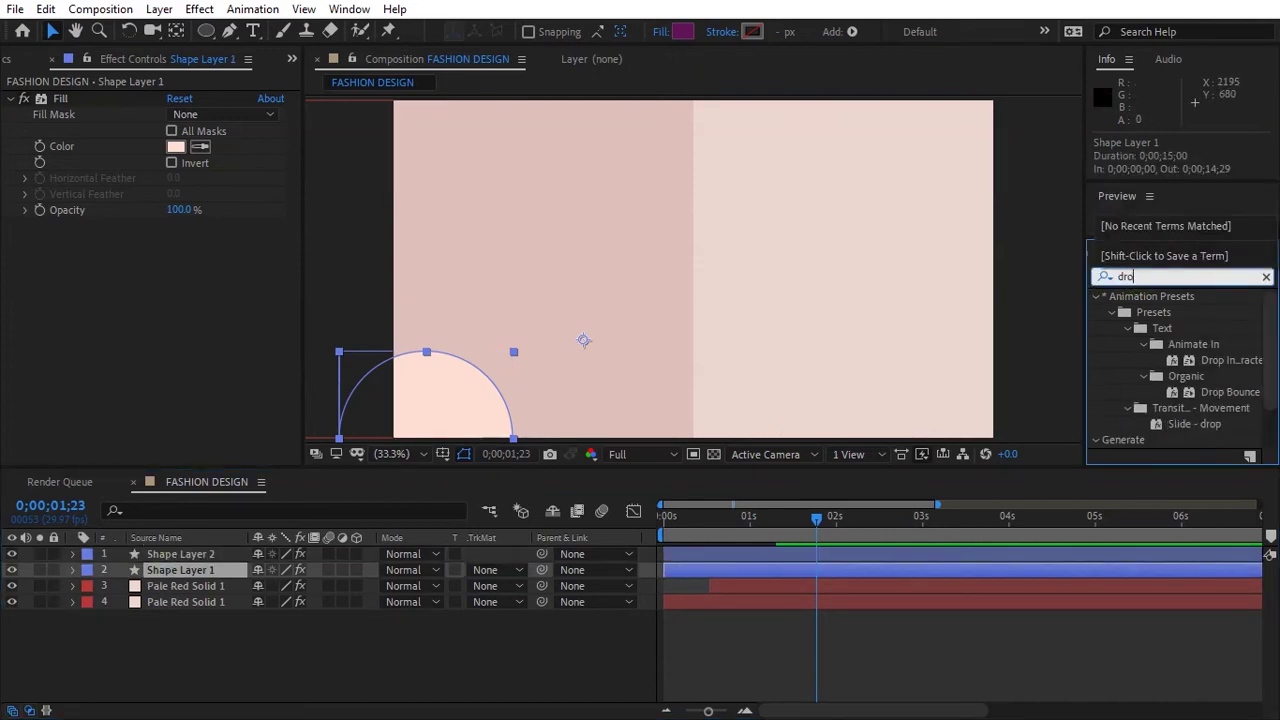
text(p sh)
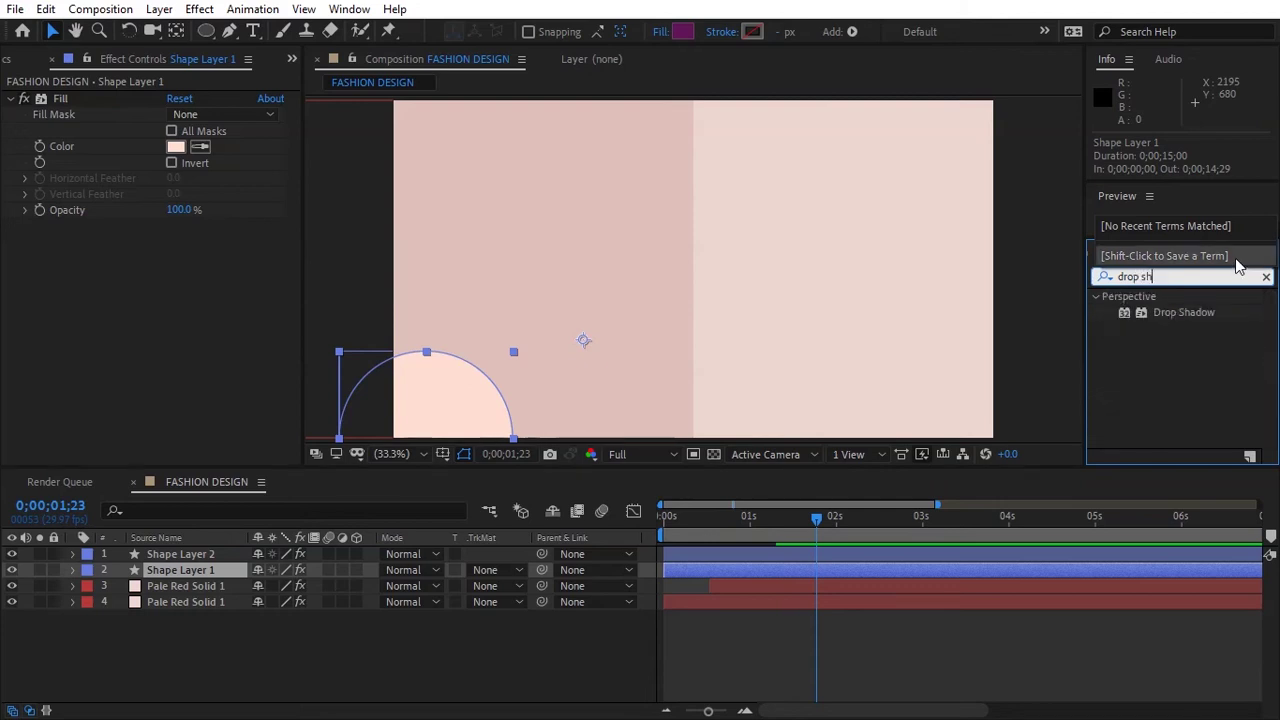
mouse_move(1184, 312)
mouse_down()
mouse_move(405, 537)
mouse_move(220, 570)
mouse_up()
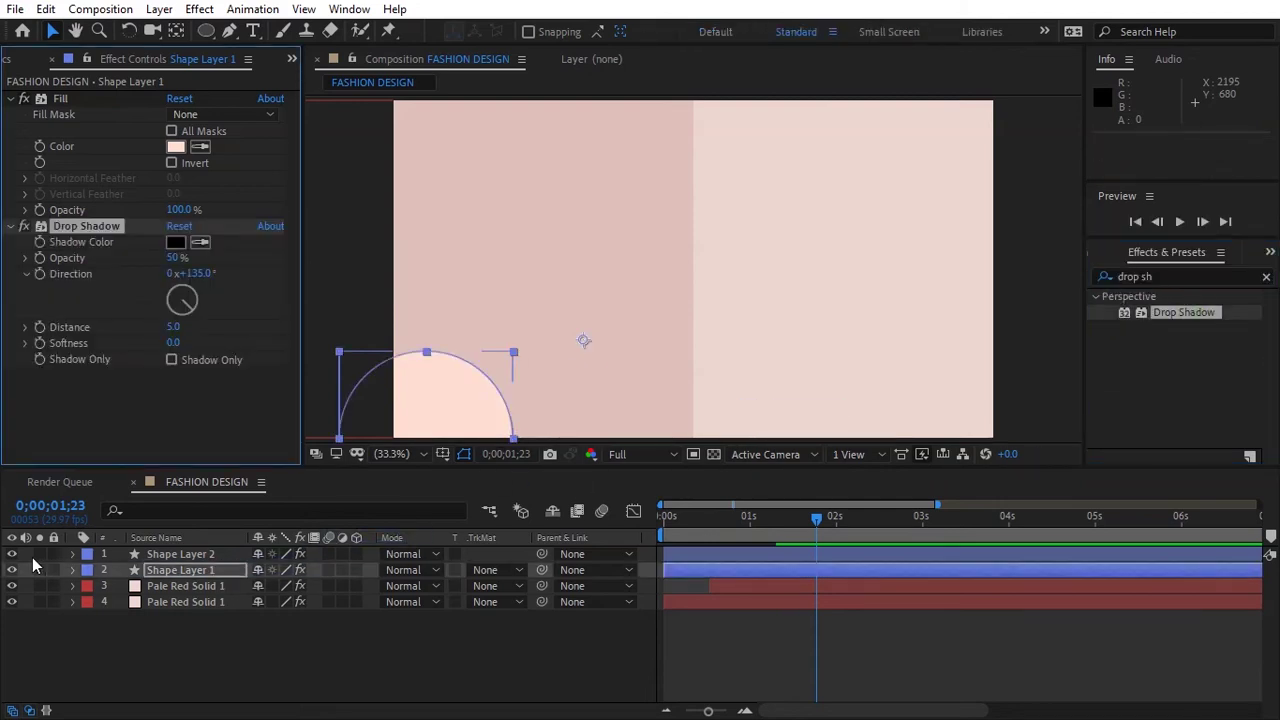
click(175, 328)
text(0)
key(Return)
Step: Set the drop shadow softness to 350 and opacity to 70%
click(175, 344)
text(240)
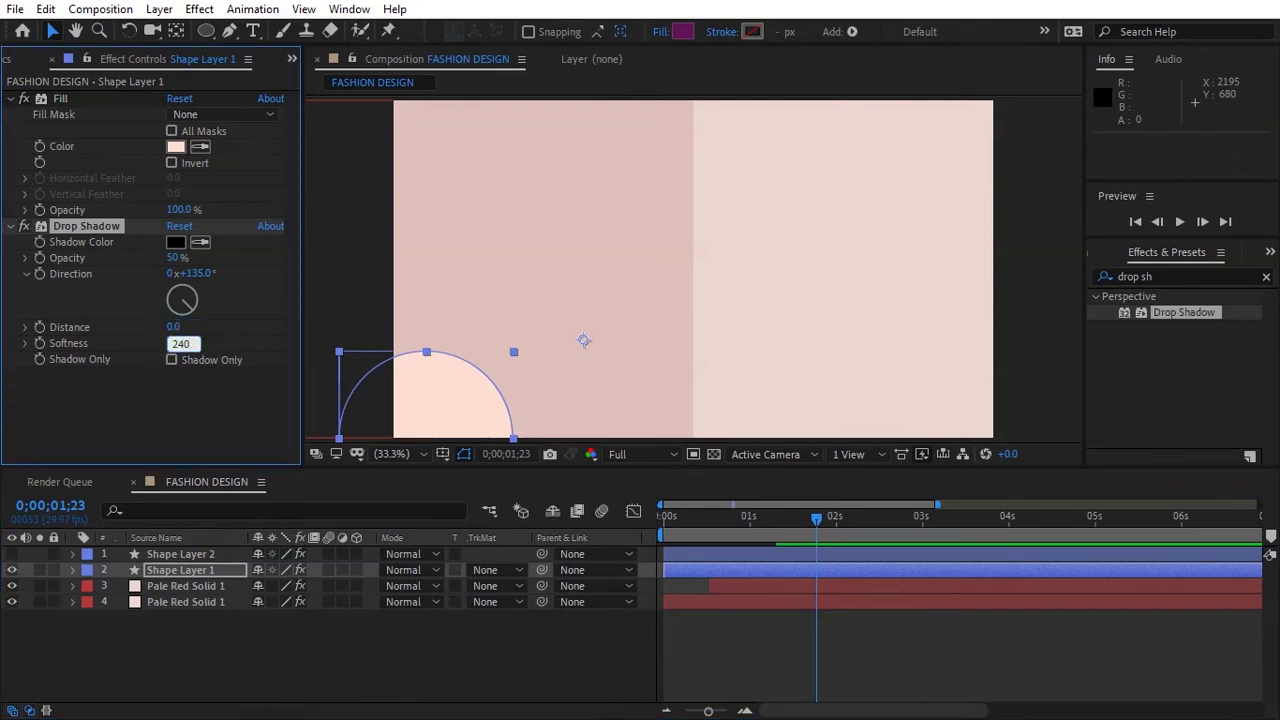
click(131, 406)
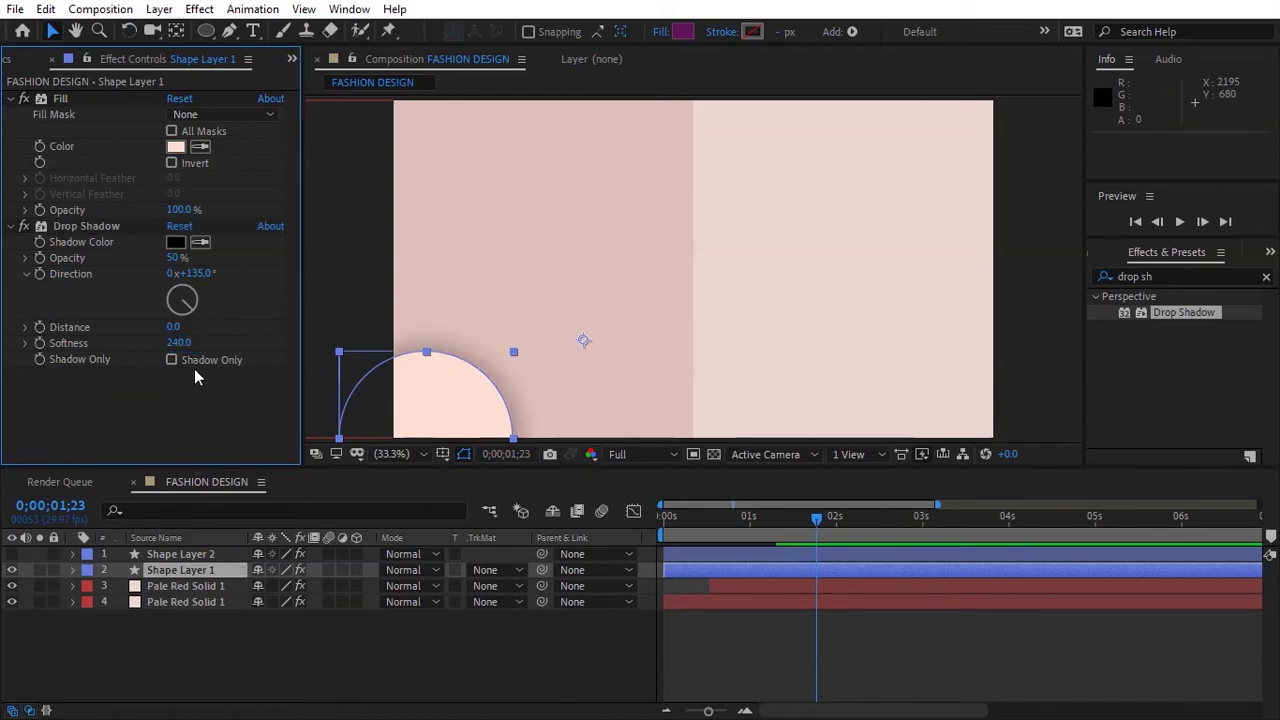
click(178, 343)
text(0)
key(Return)
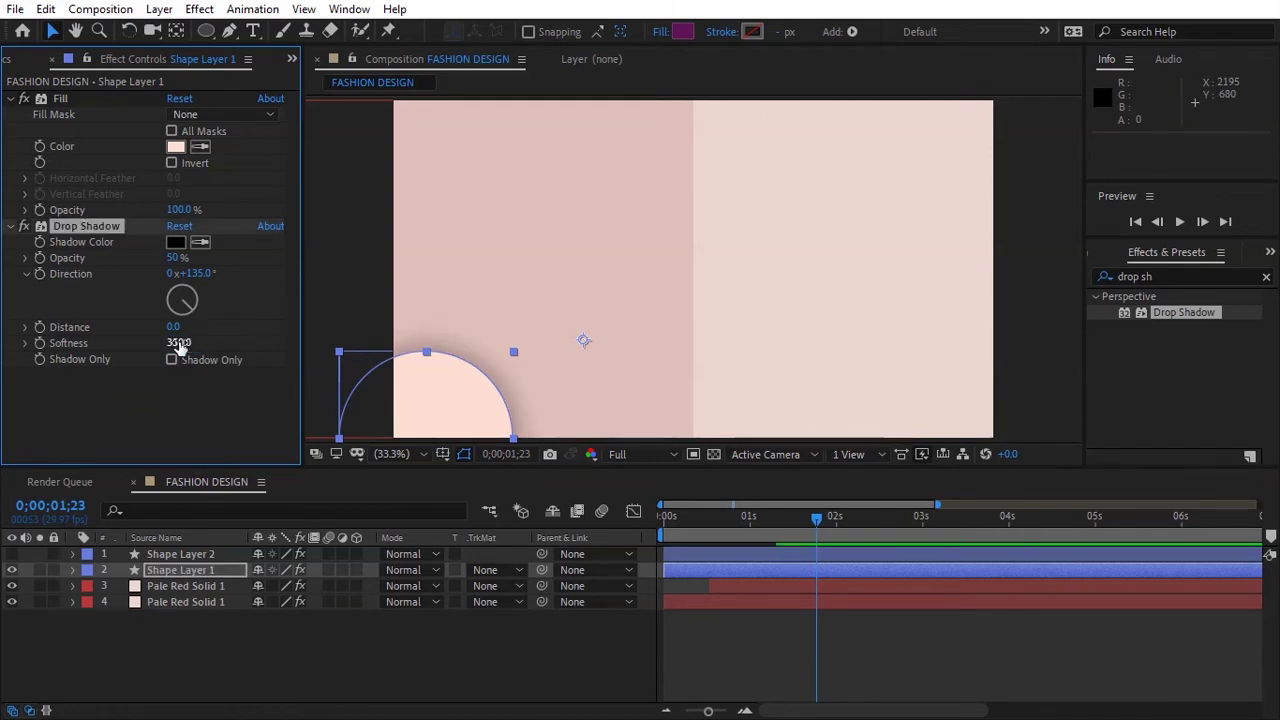
click(172, 258)
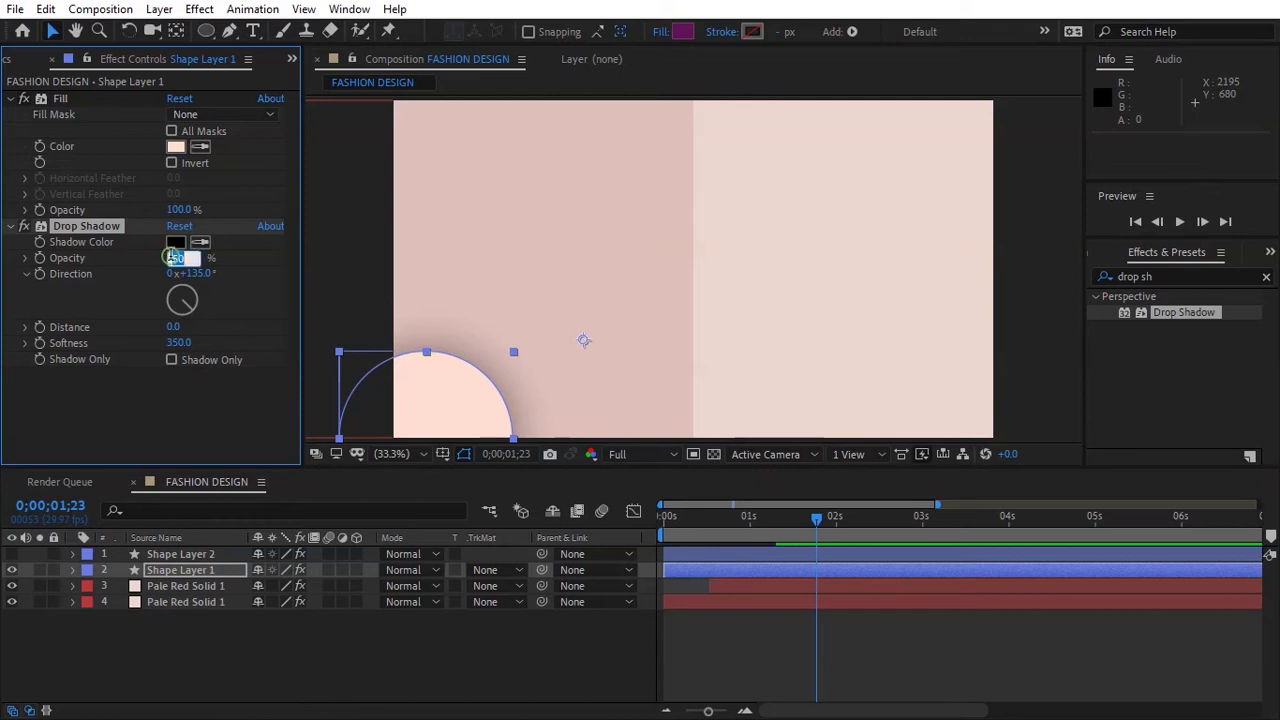
key(Tab)
click(235, 655)
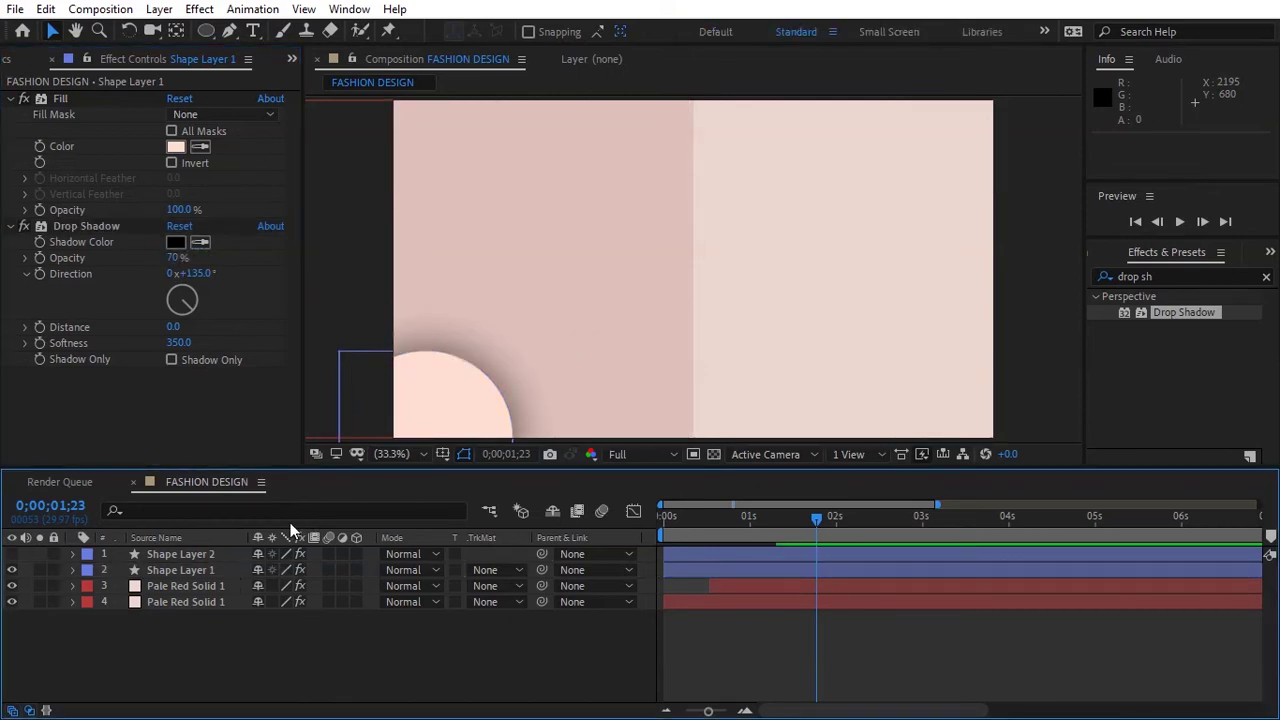
Step: Center both shape layers' anchor points on the circle
key(z)
key(comma)
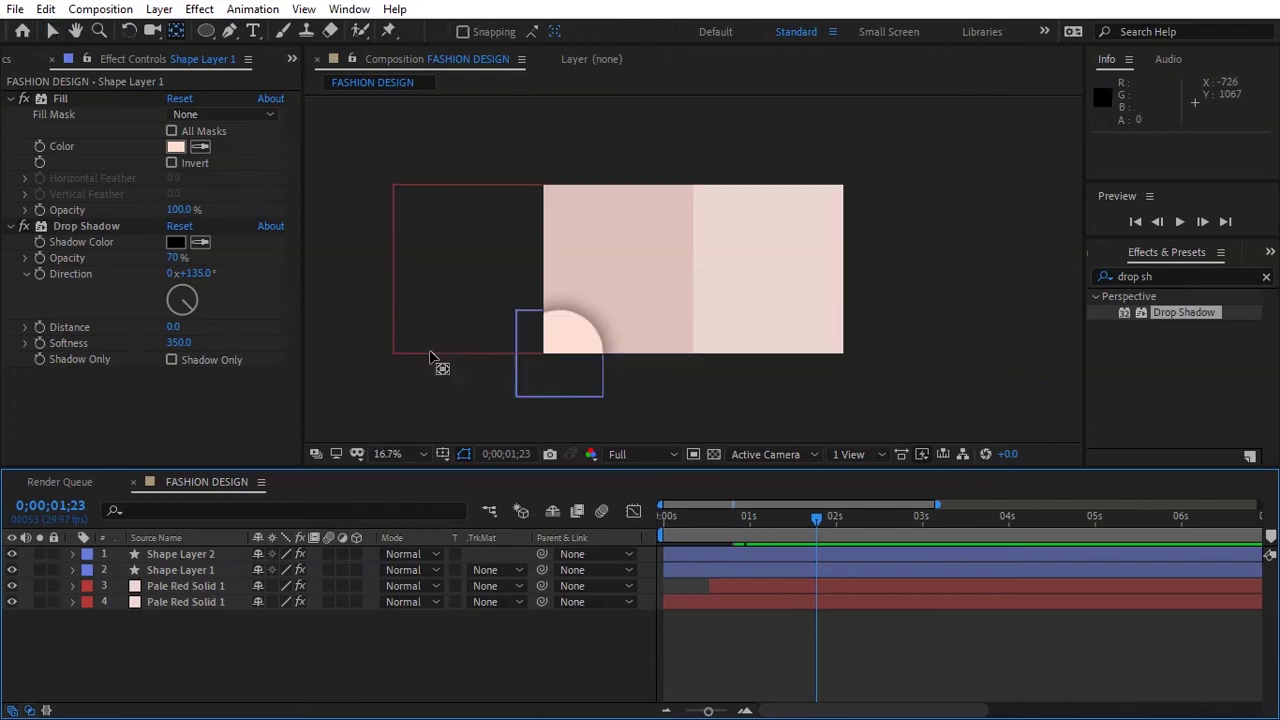
click(200, 555)
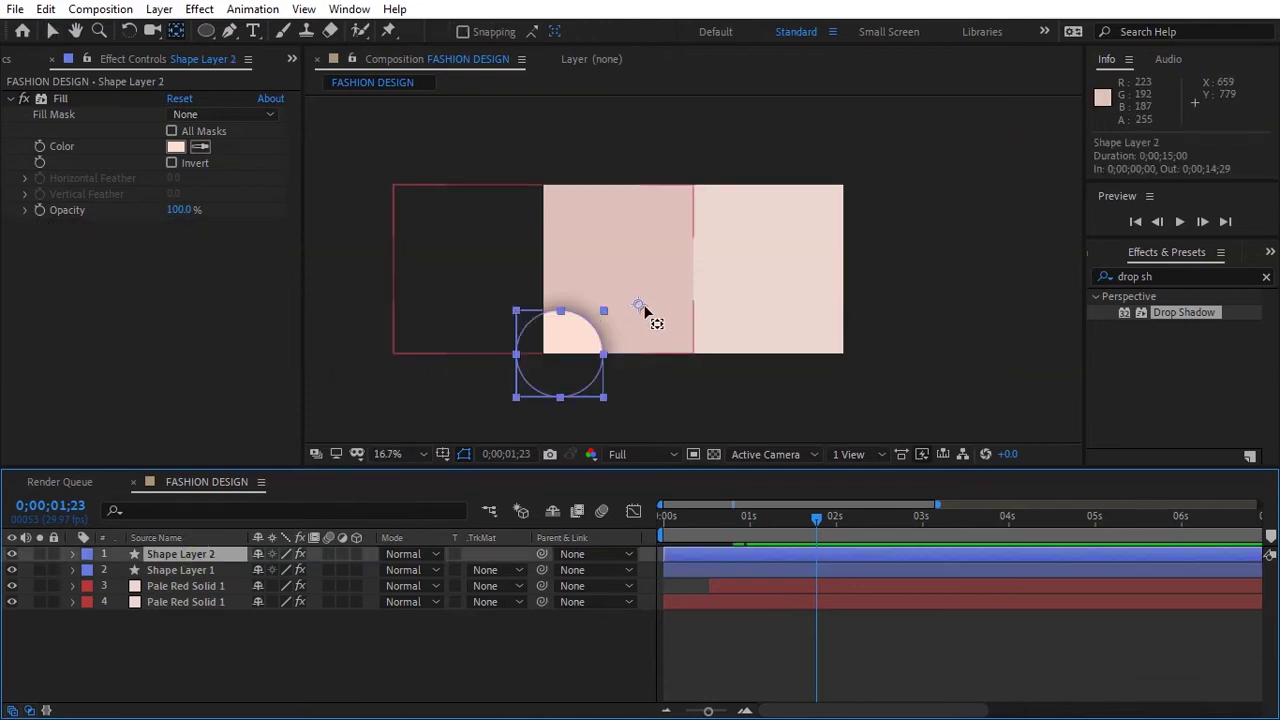
drag(645, 311, 560, 355)
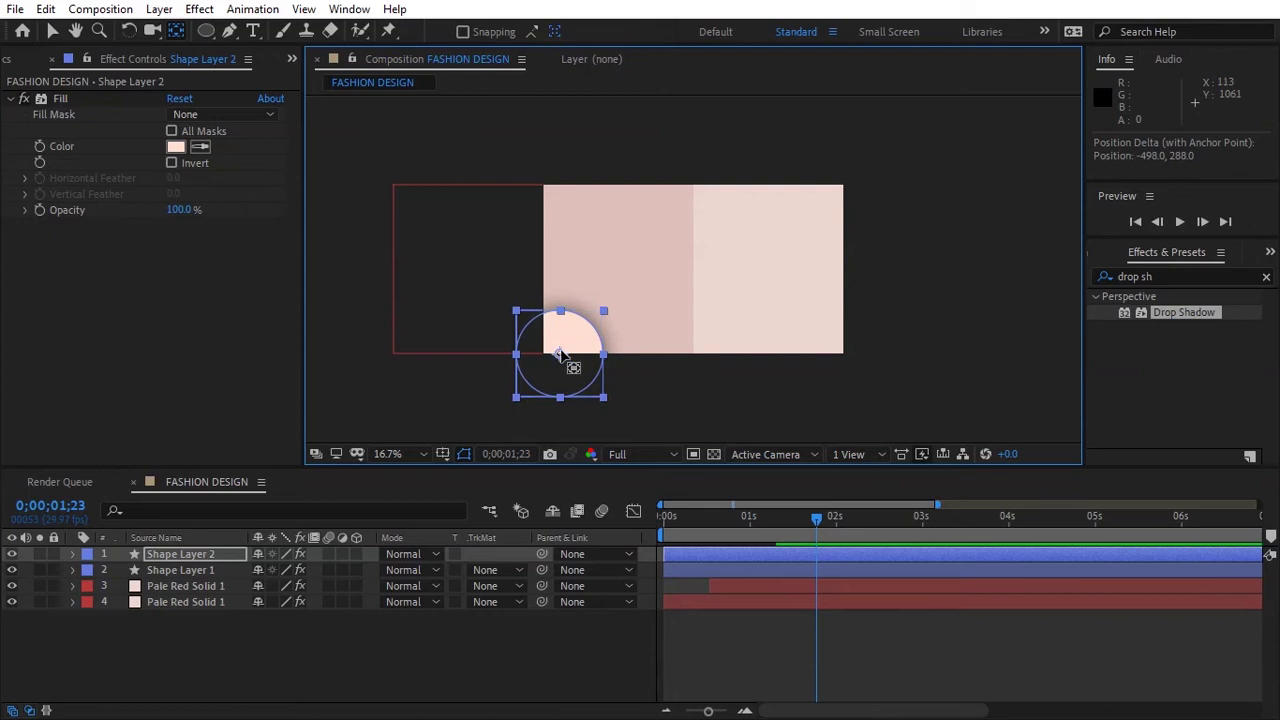
click(180, 570)
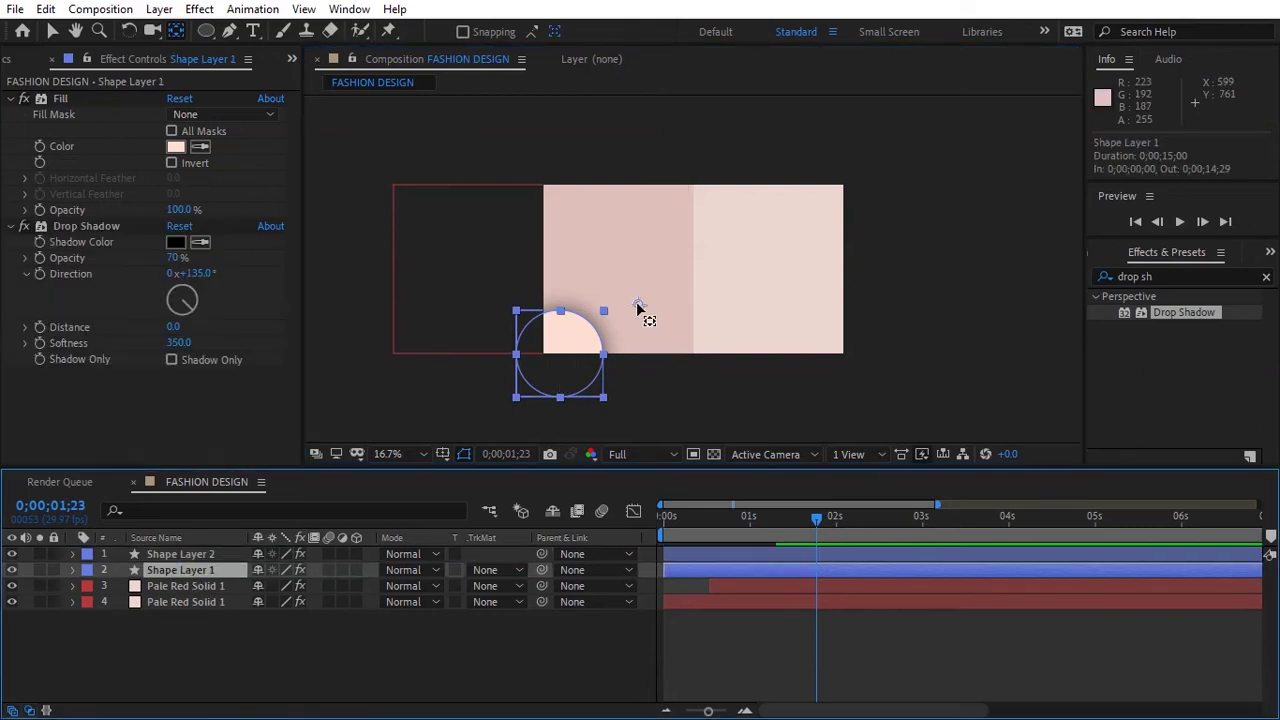
drag(638, 308, 560, 354)
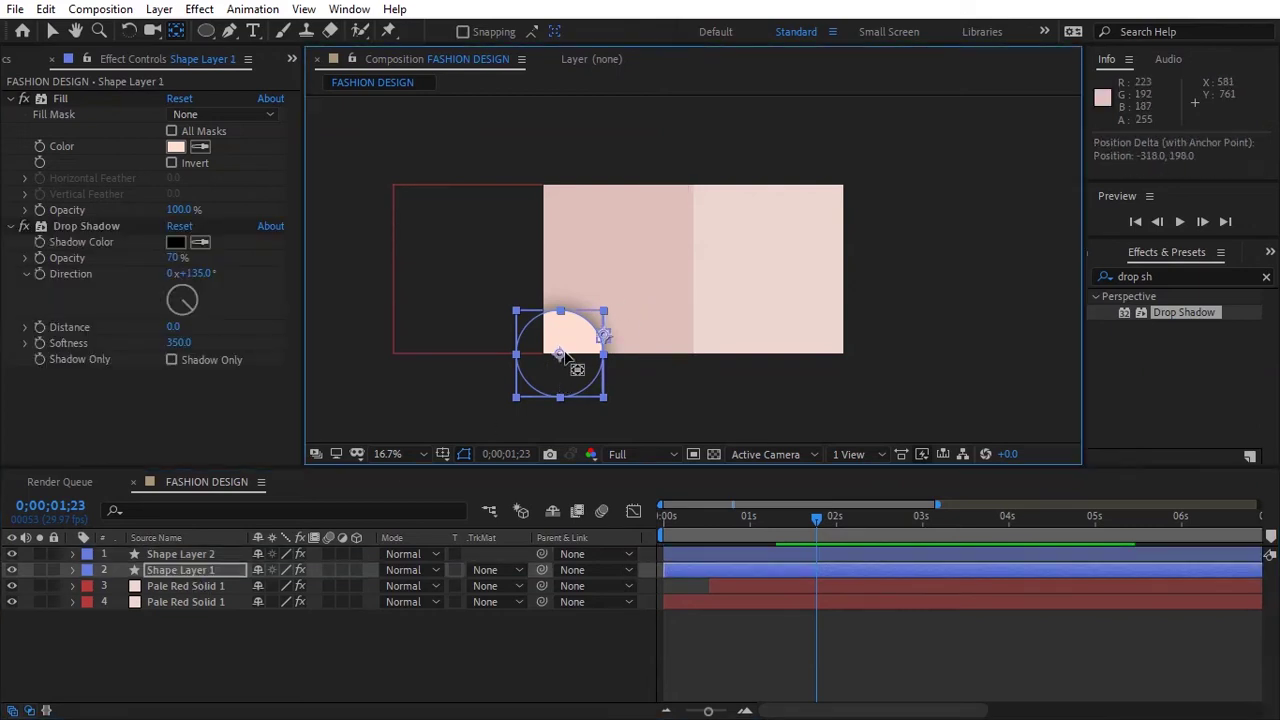
Step: Keyframe both circles' Position at 103.5, 1080 and offscreen at -232.5, 1398
click(197, 553)
shift+click(197, 563)
key(p)
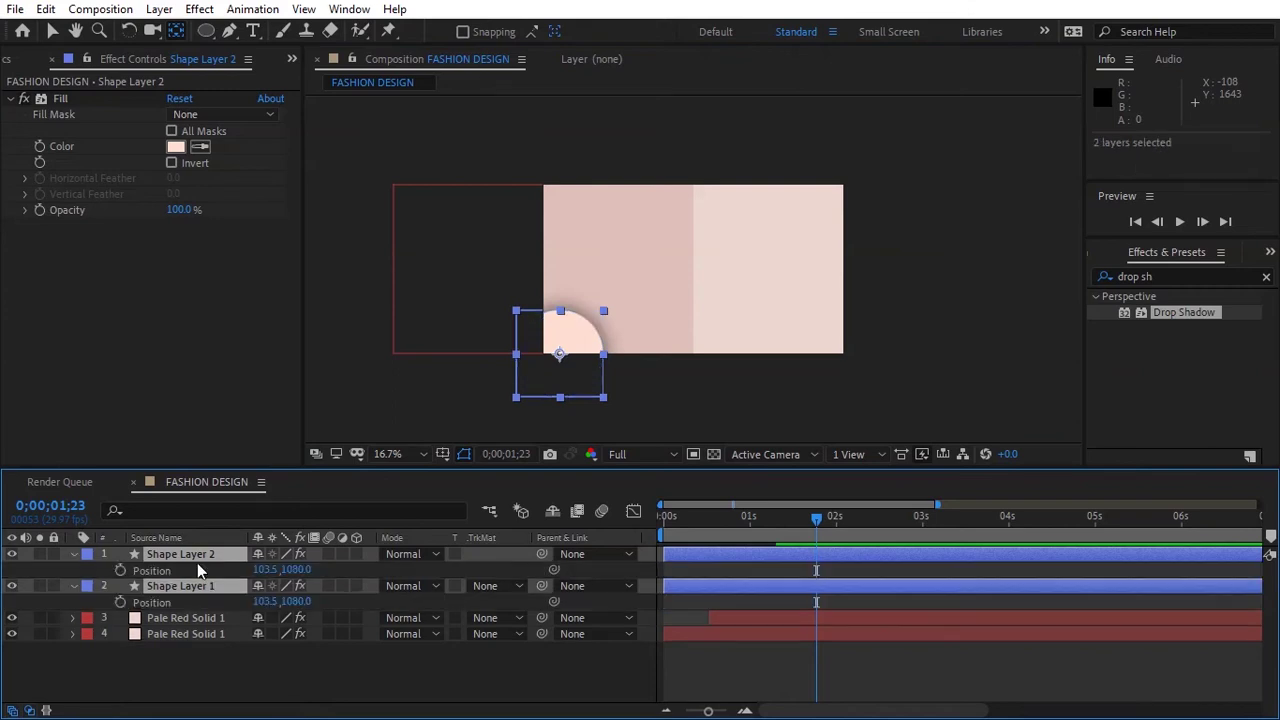
mouse_move(817, 519)
mouse_down()
mouse_move(792, 524)
mouse_move(804, 526)
mouse_up()
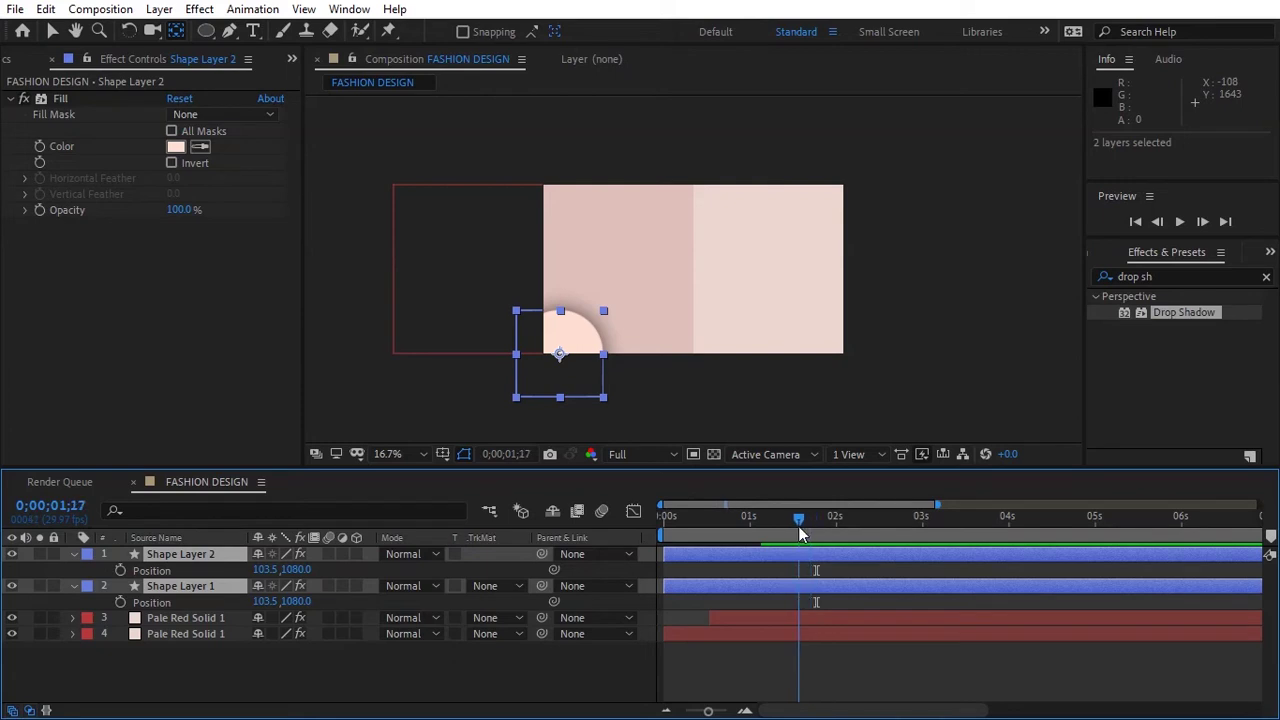
click(121, 601)
key(alt+shift+p)
drag(797, 518, 758, 519)
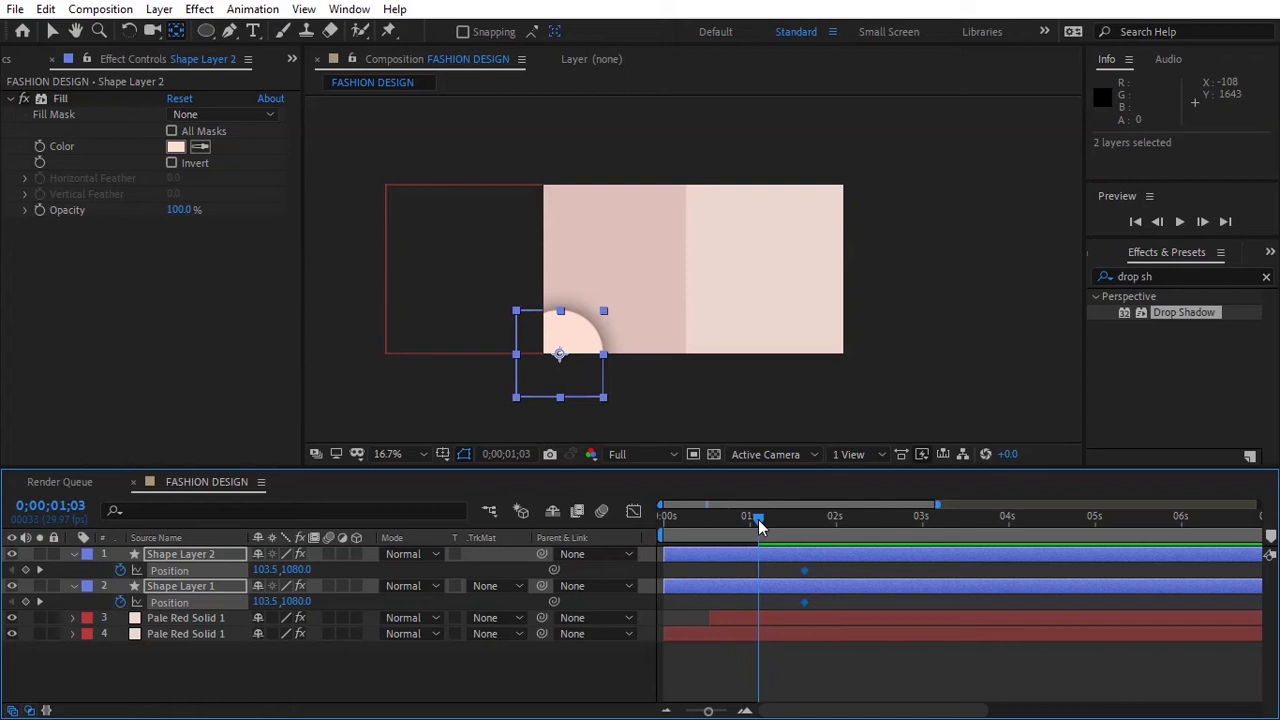
click(560, 355)
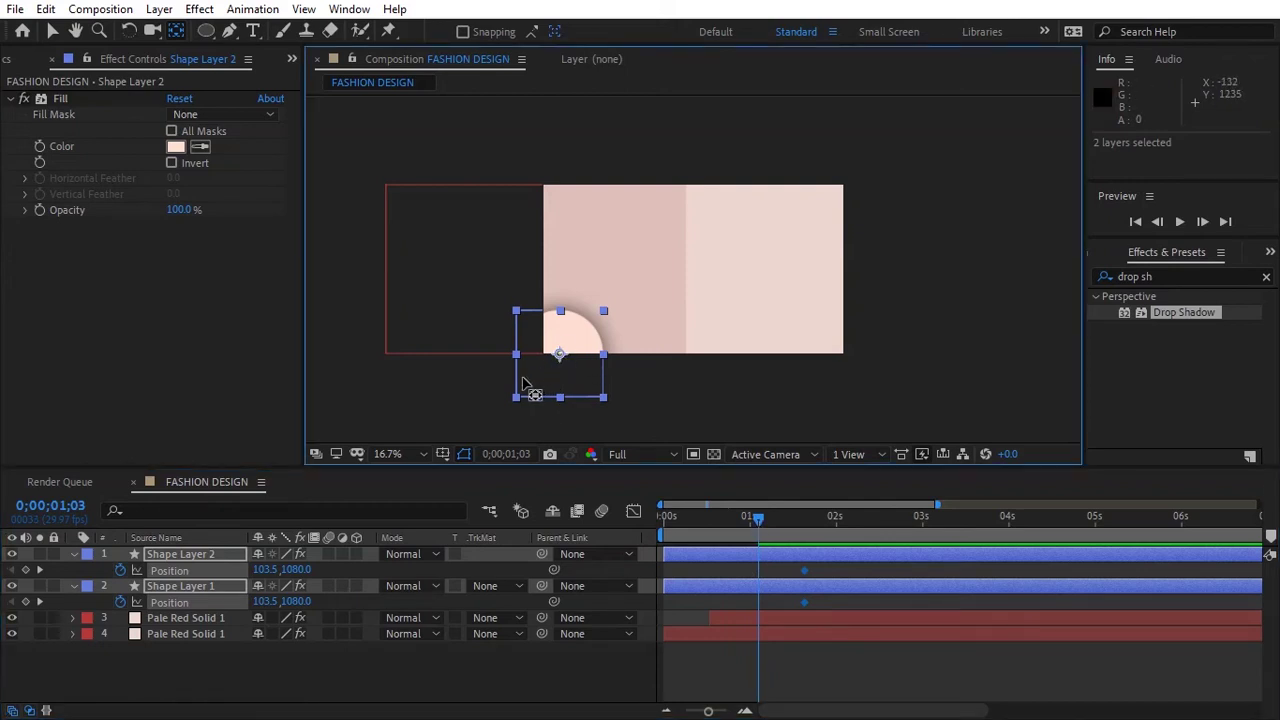
click(54, 32)
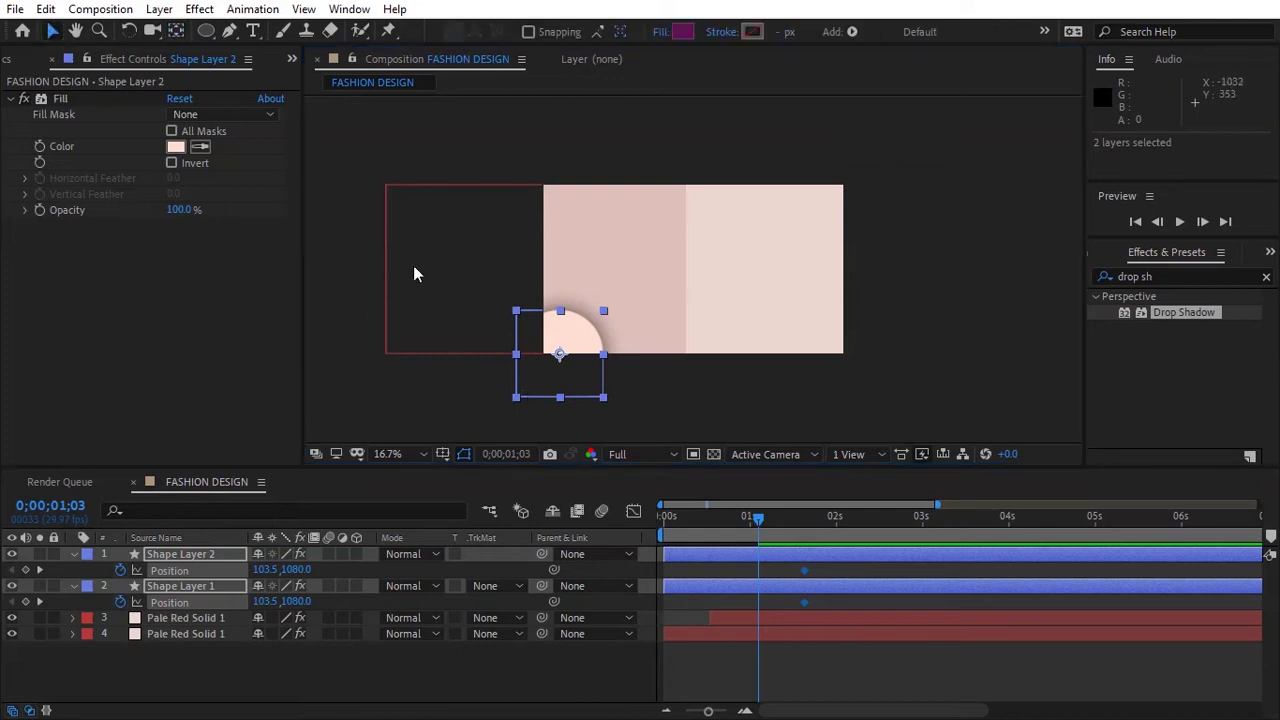
drag(561, 359, 507, 404)
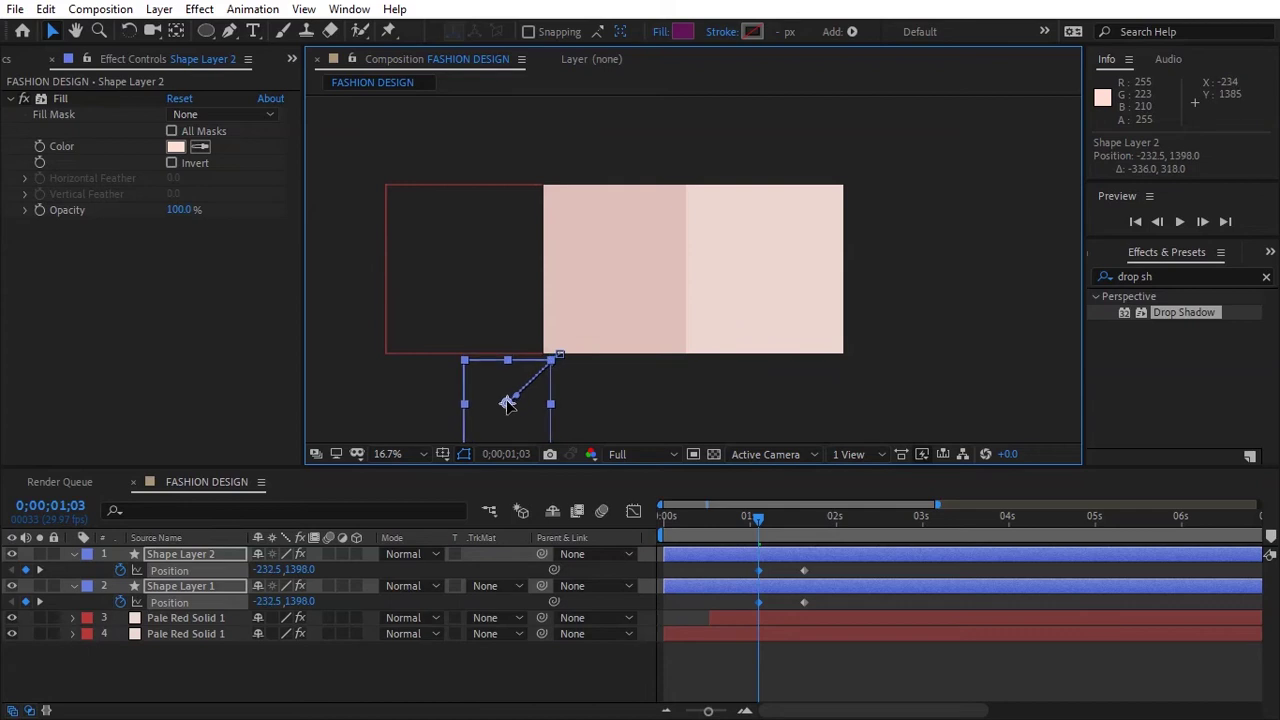
Step: Select both circle layers' ending Position keyframes for easing
drag(835, 562, 743, 607)
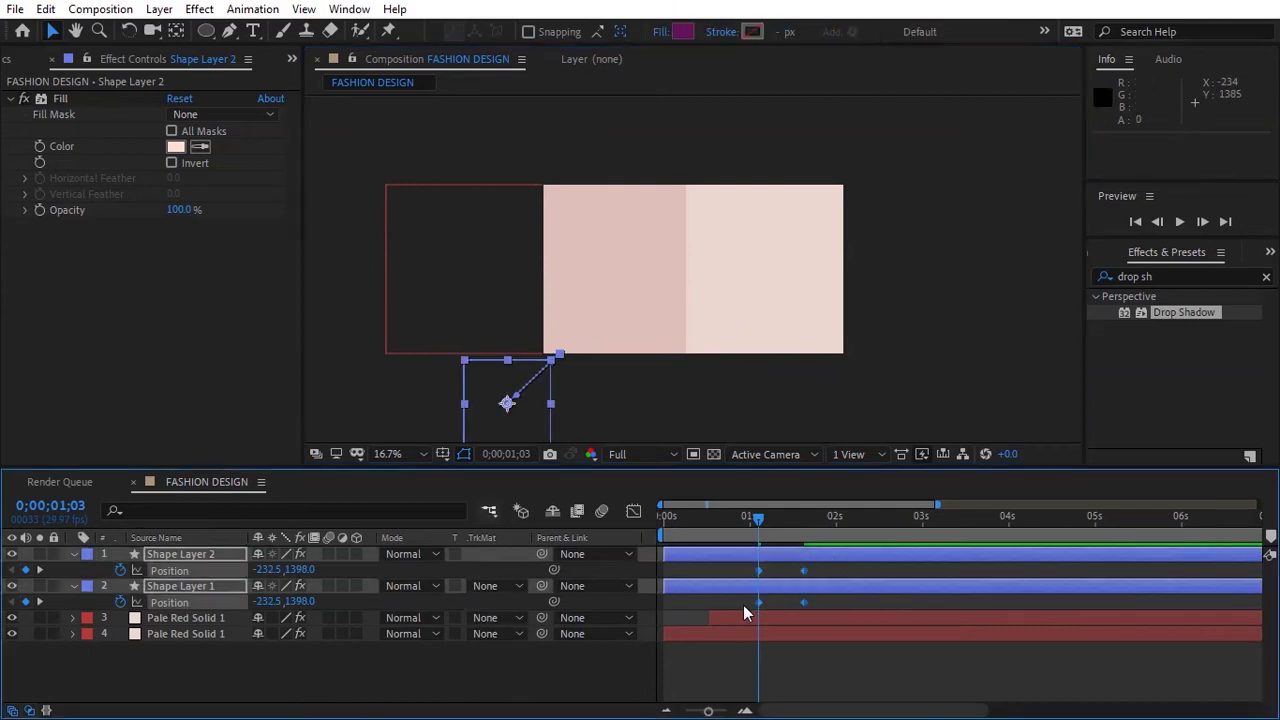
click(634, 512)
key(shift+F3)
drag(819, 564, 738, 603)
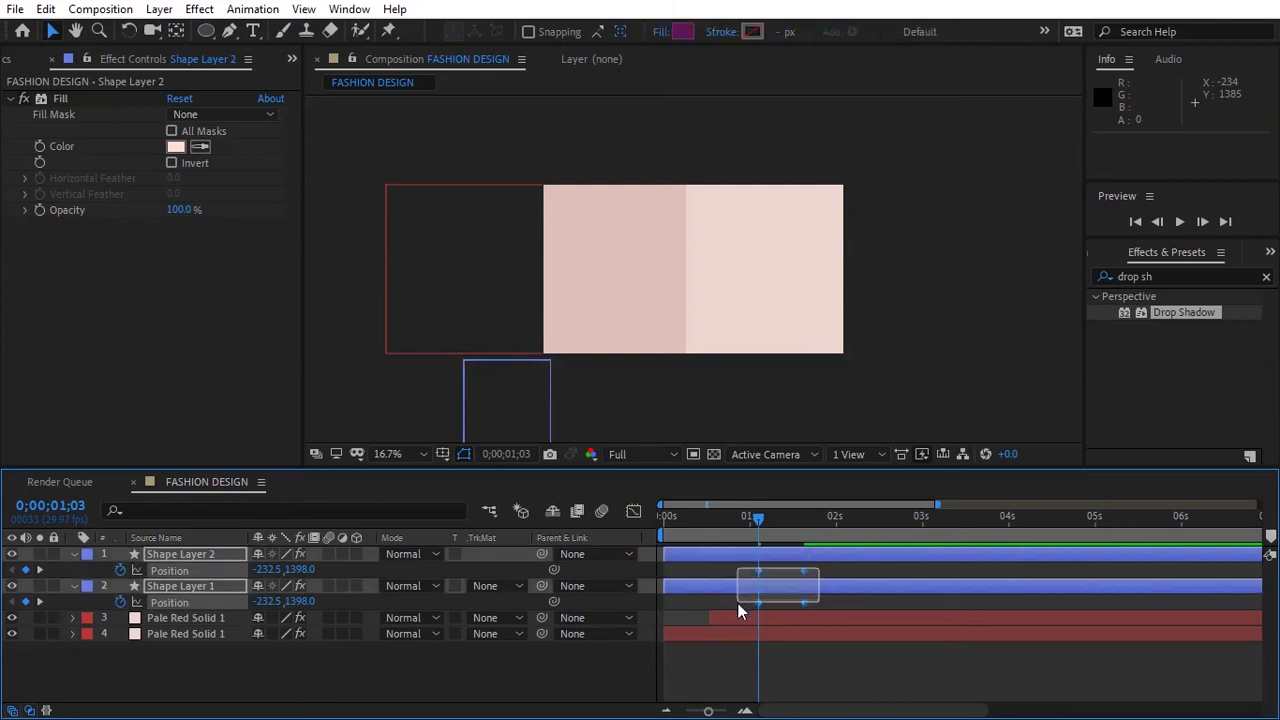
right_click(806, 570)
Step: Easy Ease the circles' keyframes, with about 74% ending influence and a short starting ease
mouse_move(829, 569)
click(606, 437)
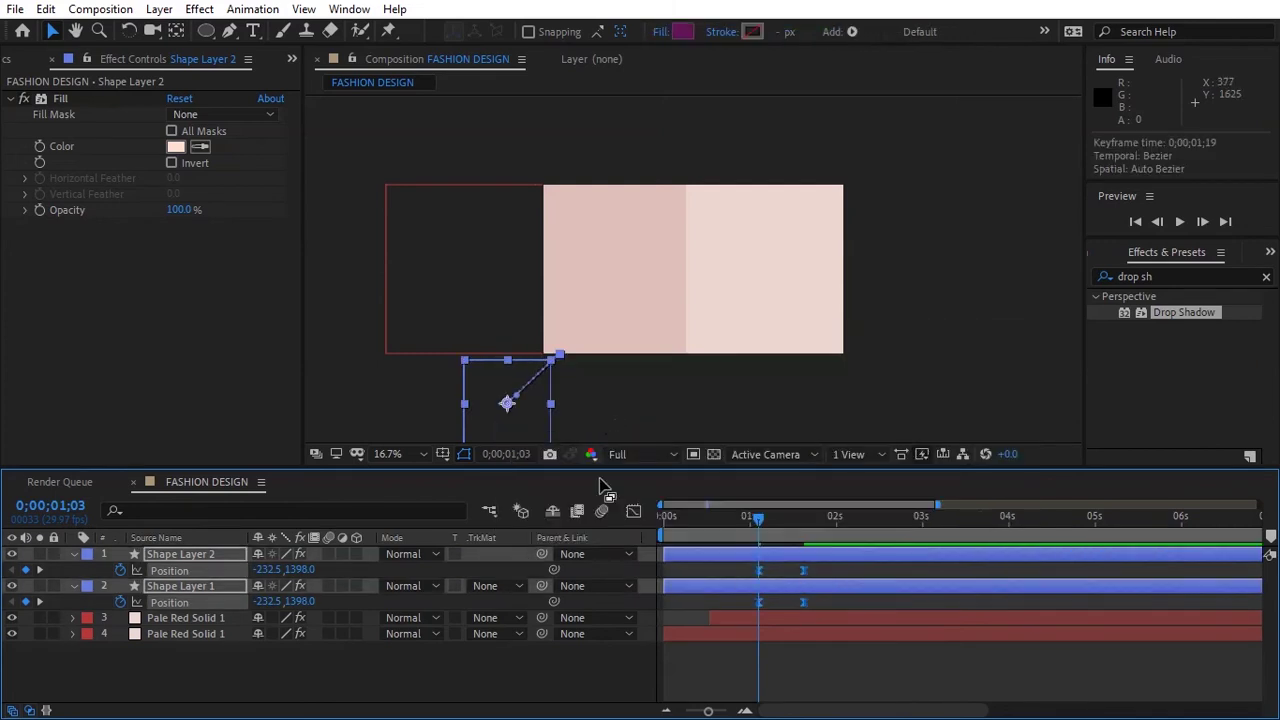
click(634, 512)
click(806, 660)
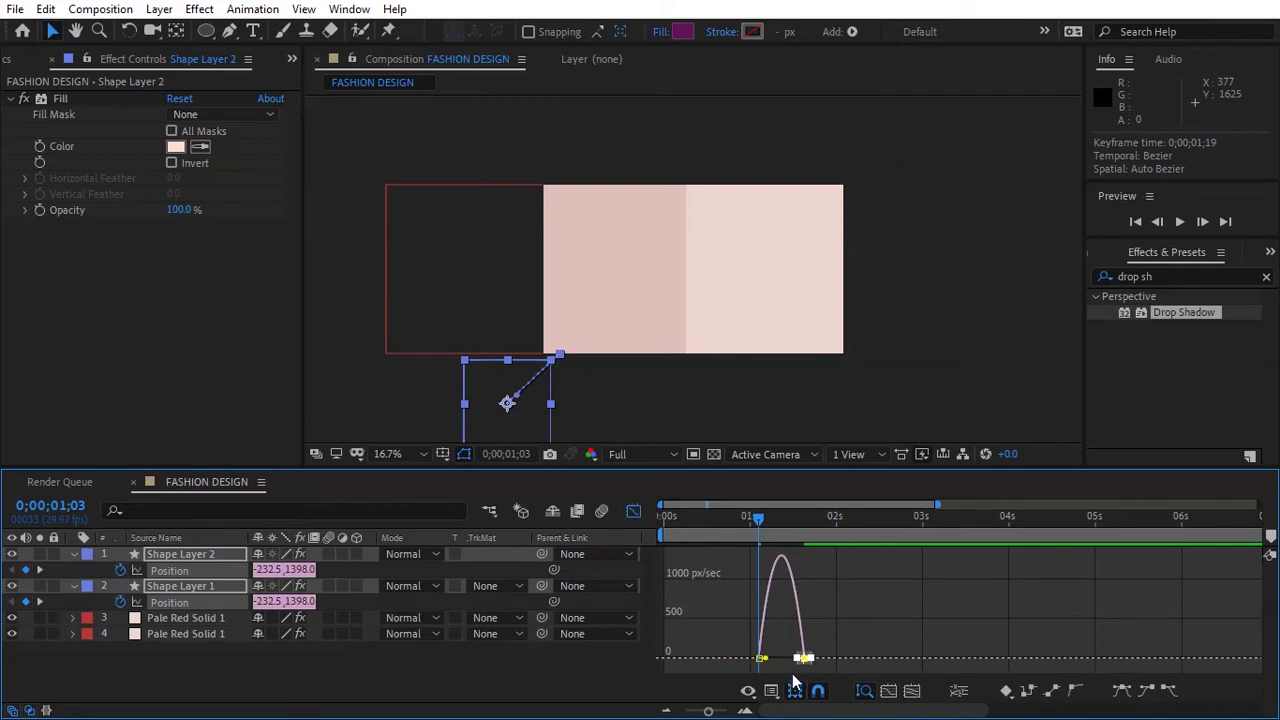
drag(718, 712, 730, 712)
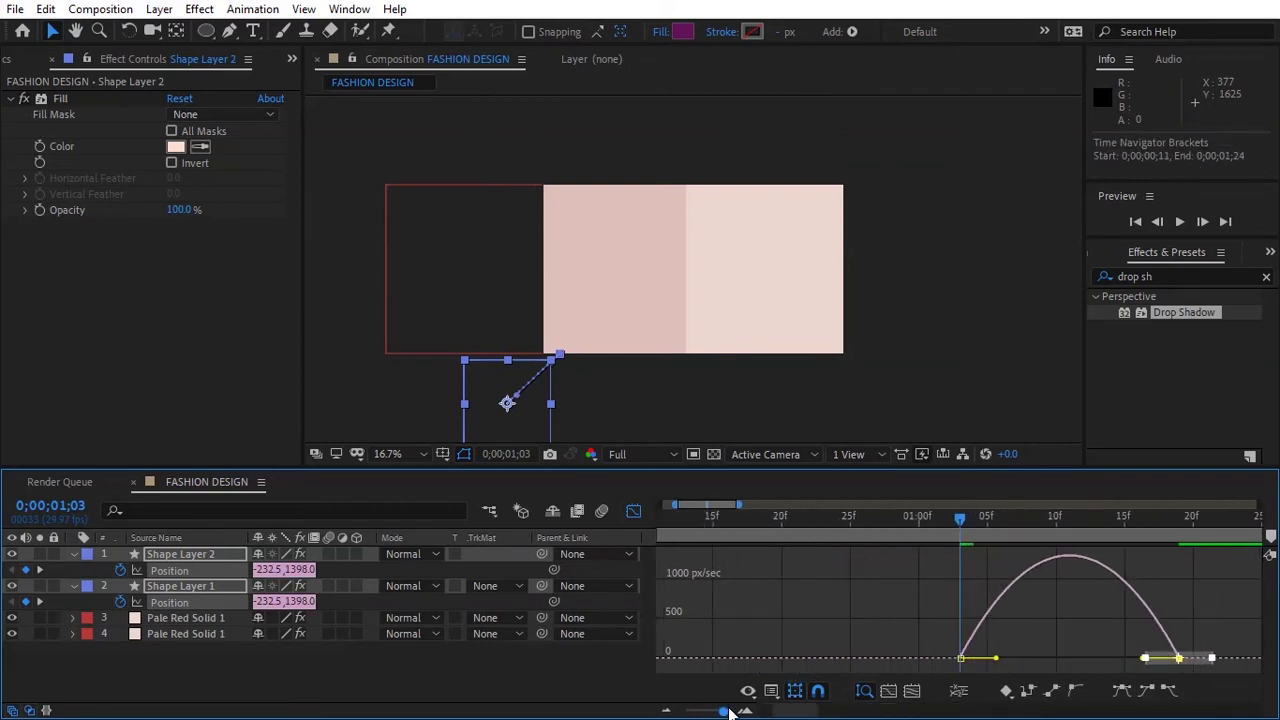
mouse_move(1167, 597)
mouse_down()
mouse_move(1116, 672)
mouse_move(1093, 668)
mouse_up()
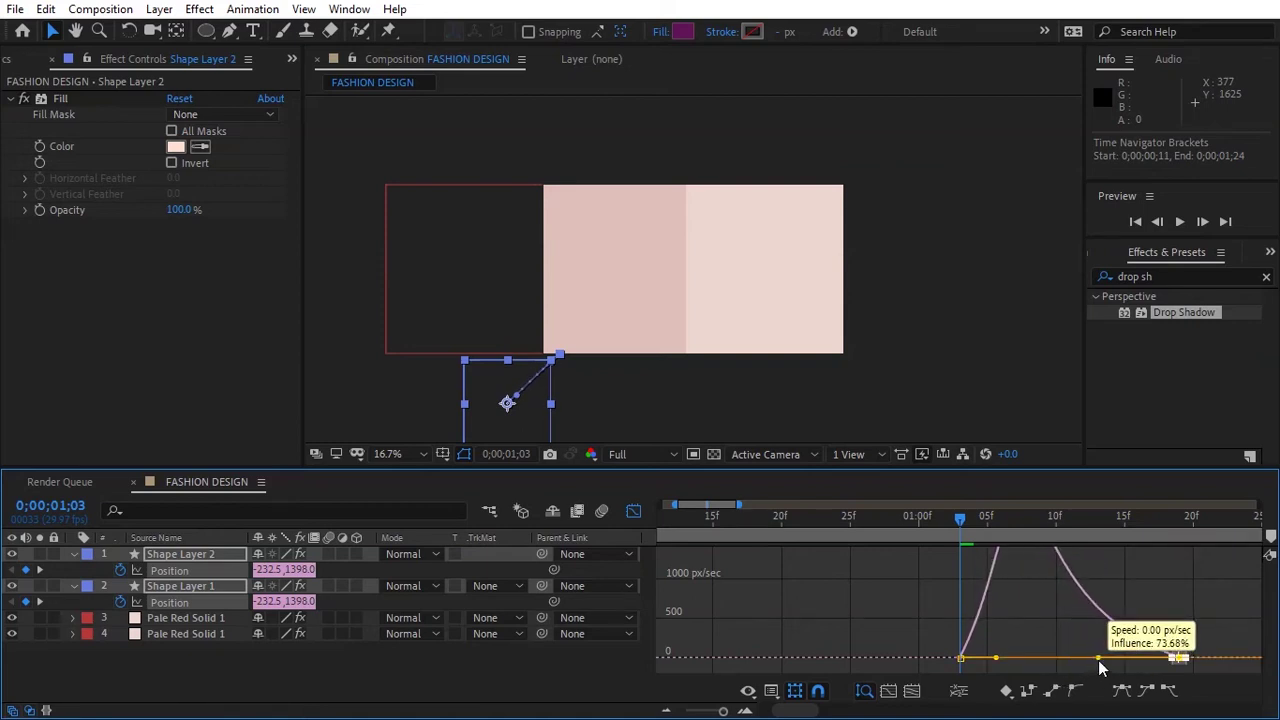
drag(1008, 642, 926, 686)
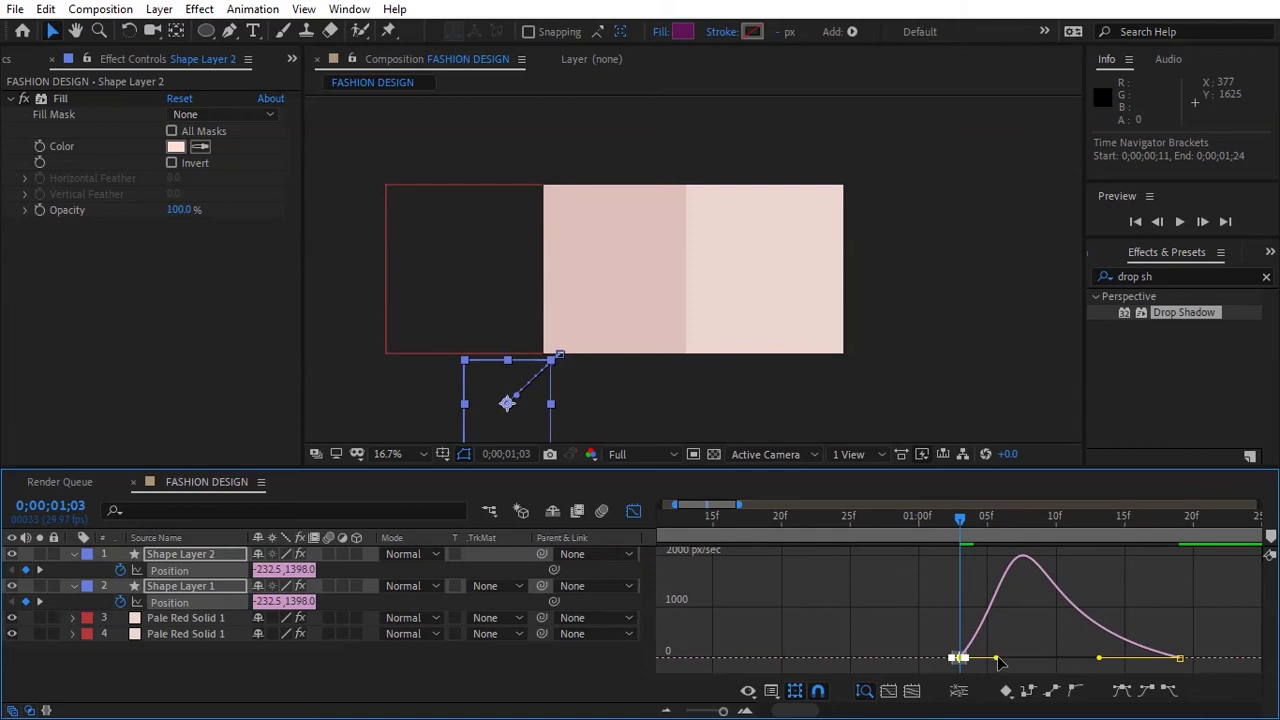
drag(997, 660, 980, 658)
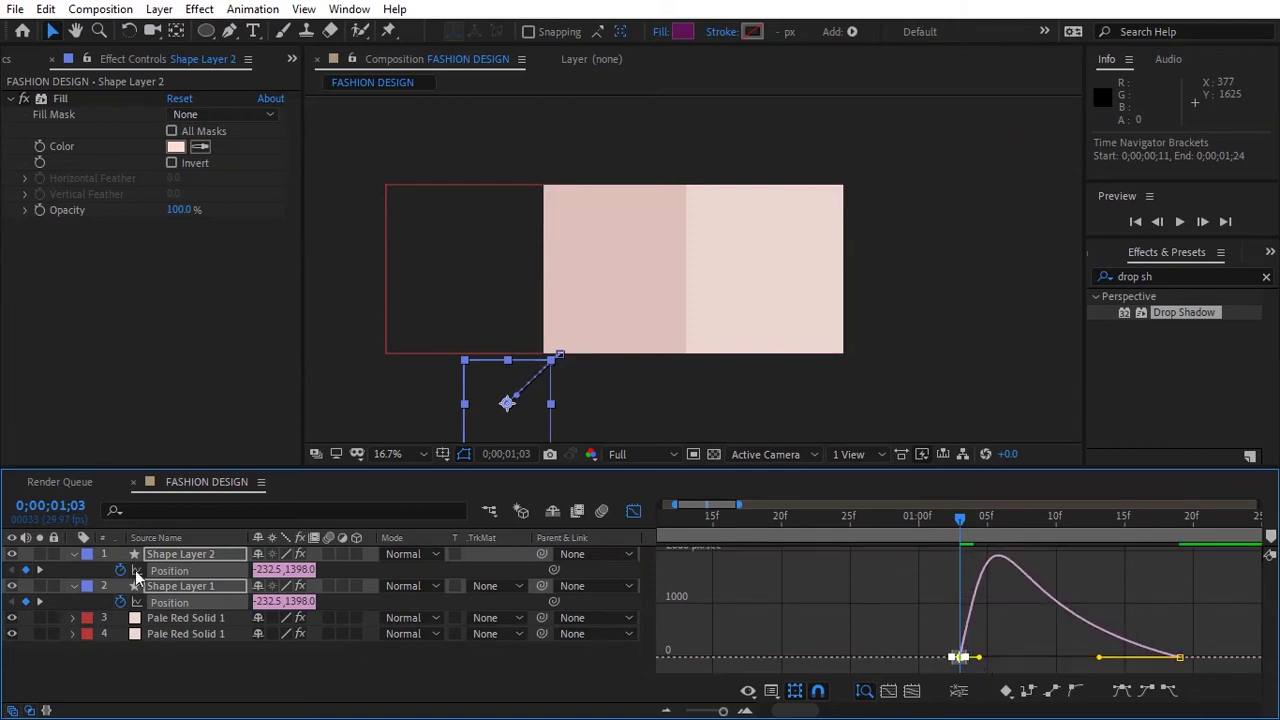
Step: Zoom the timeline back out and preview the circles' slide-in
key(u)
click(633, 511)
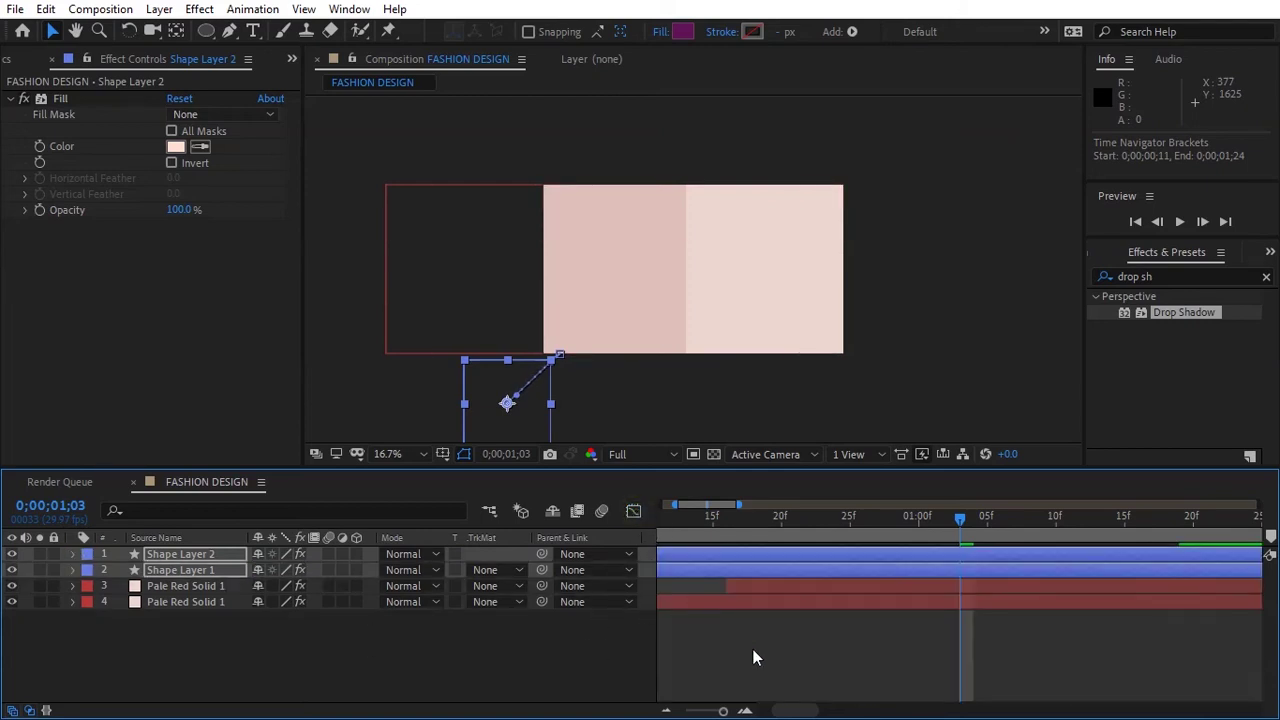
drag(726, 711, 705, 711)
click(508, 688)
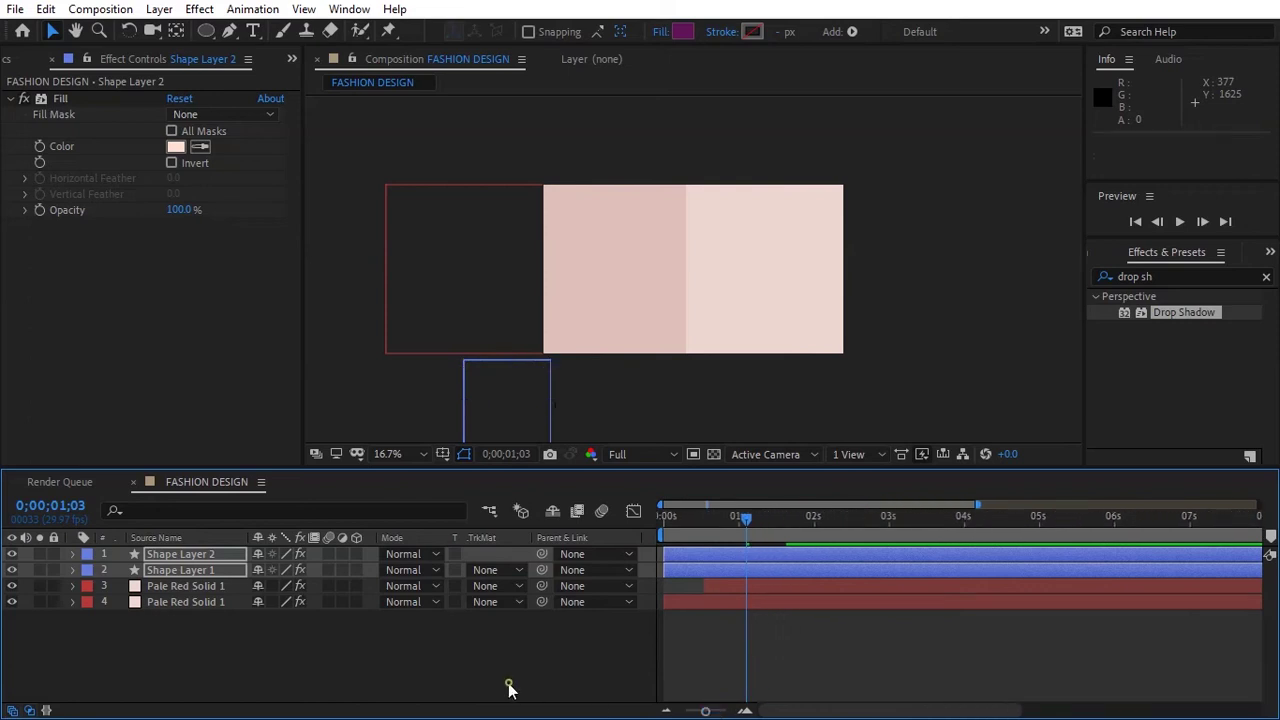
key(space)
key(space)
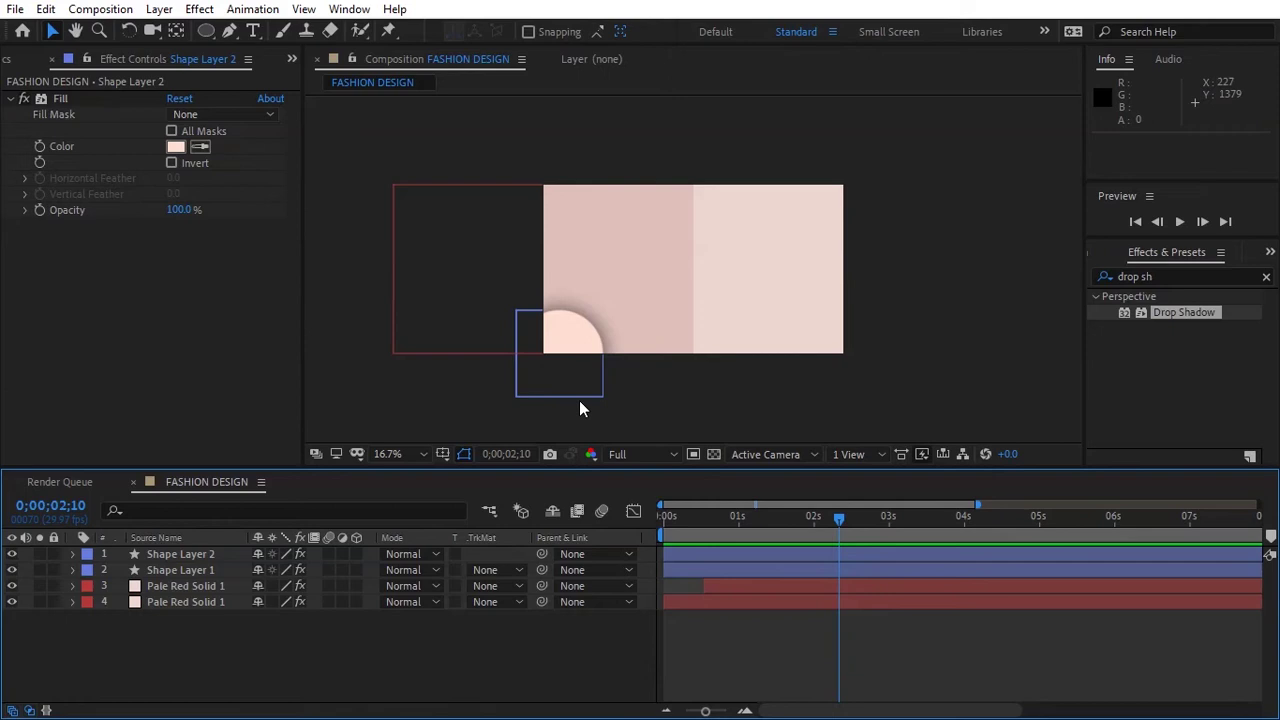
Step: Draw a purple circle on the right half of the composition with the Ellipse tool
key(period)
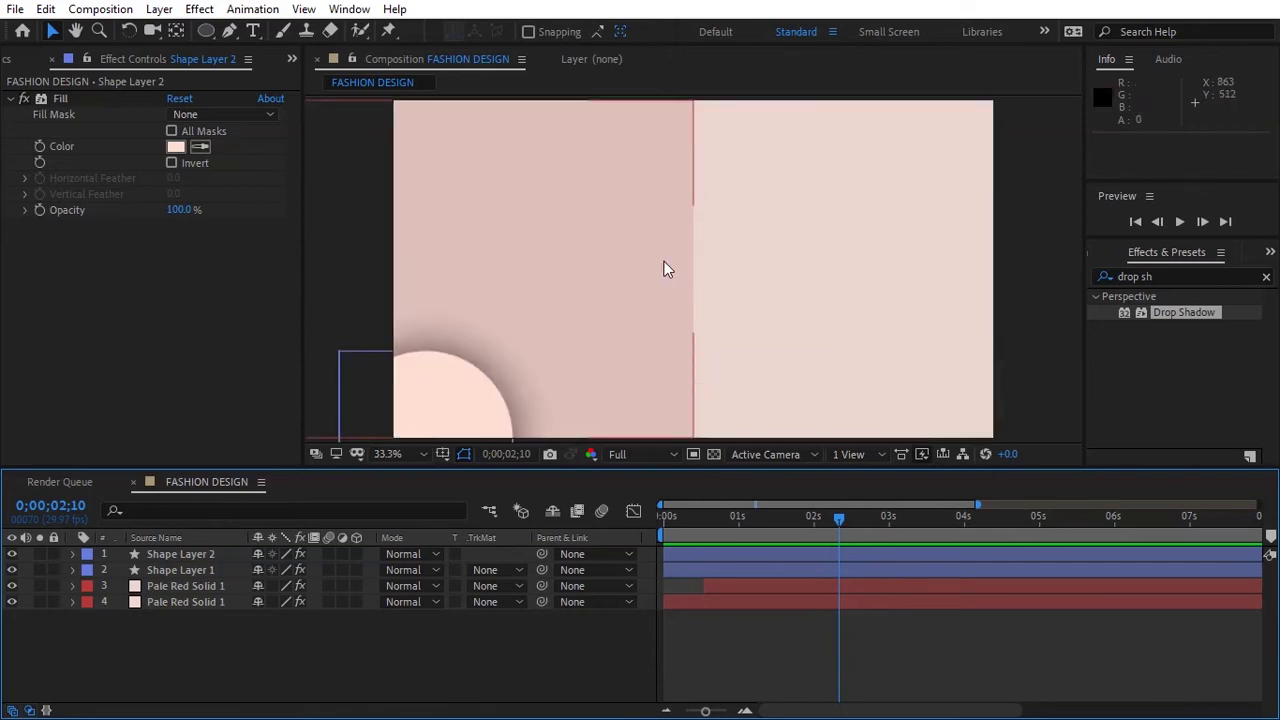
click(209, 32)
drag(672, 209, 857, 376)
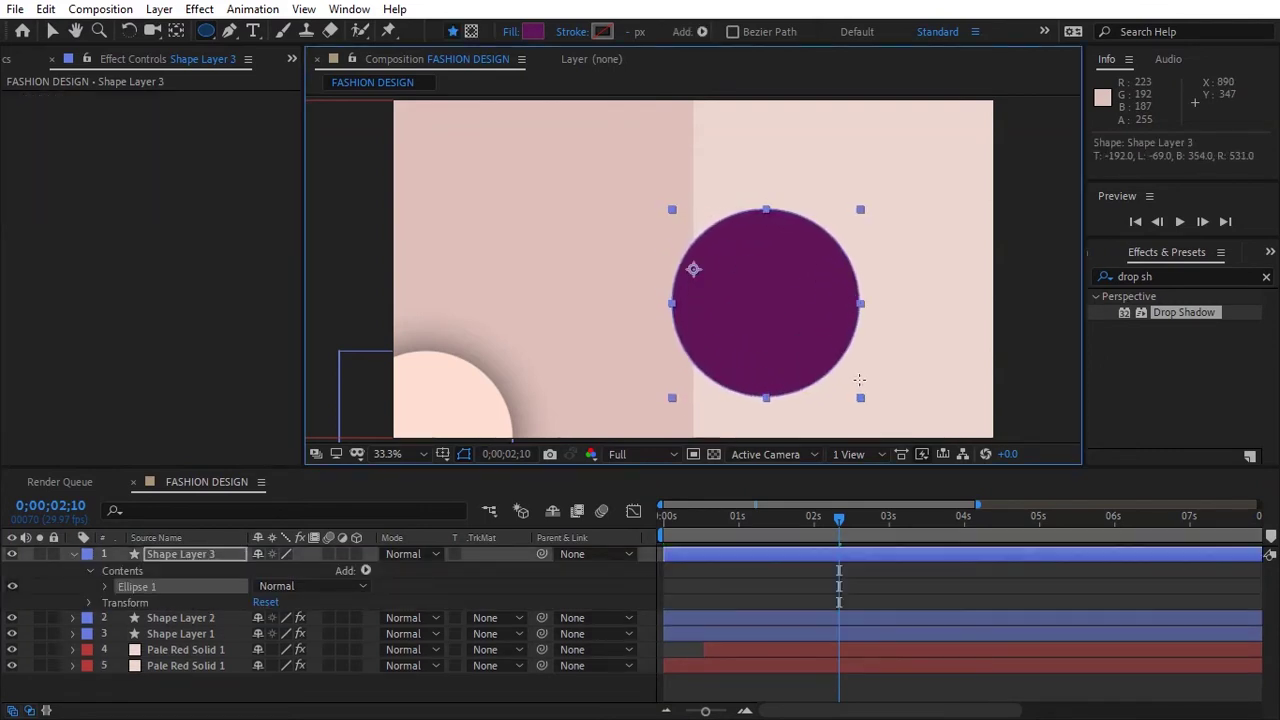
drag(857, 376, 870, 407)
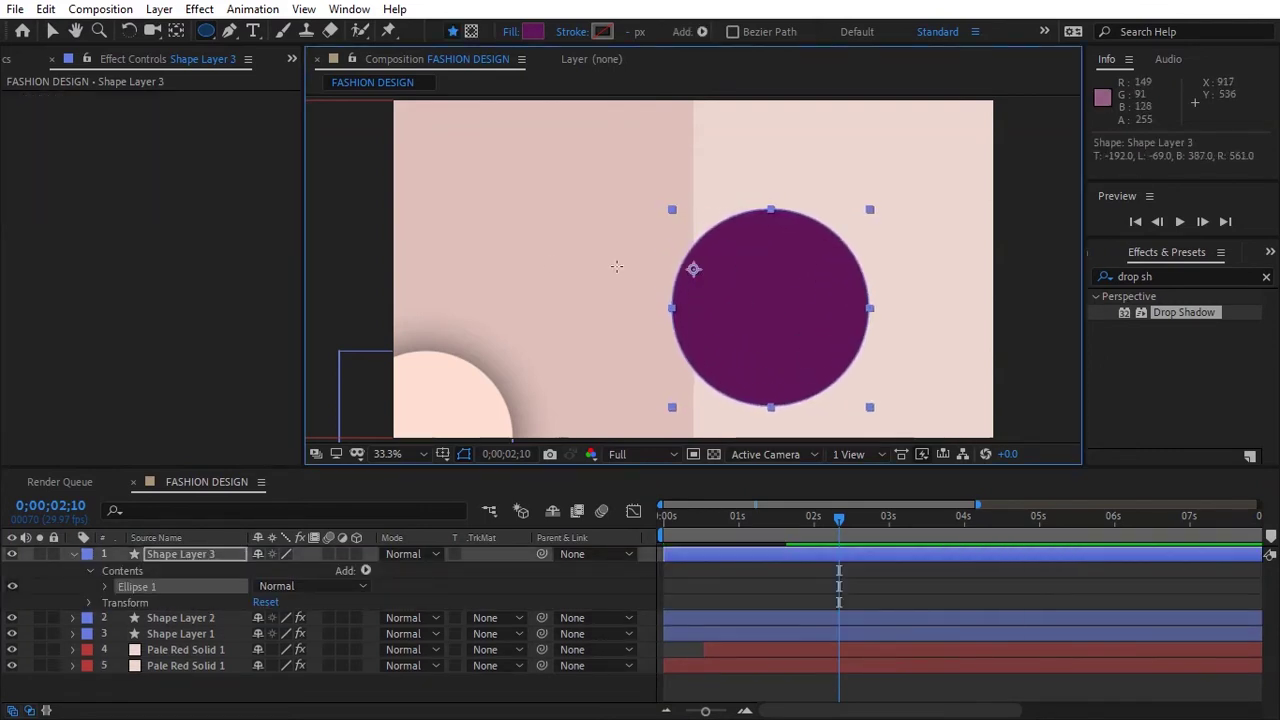
Step: Move the circle's anchor point to its right edge and shift the circle up and right
click(176, 31)
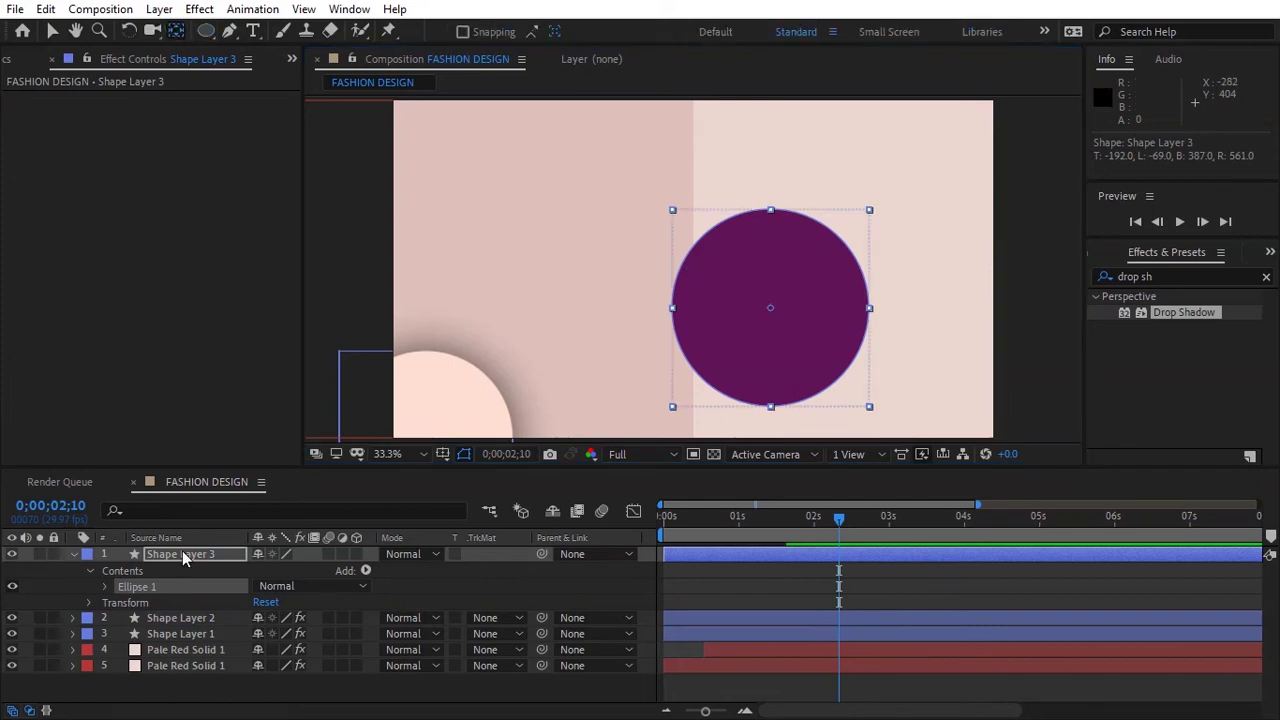
drag(770, 307, 868, 308)
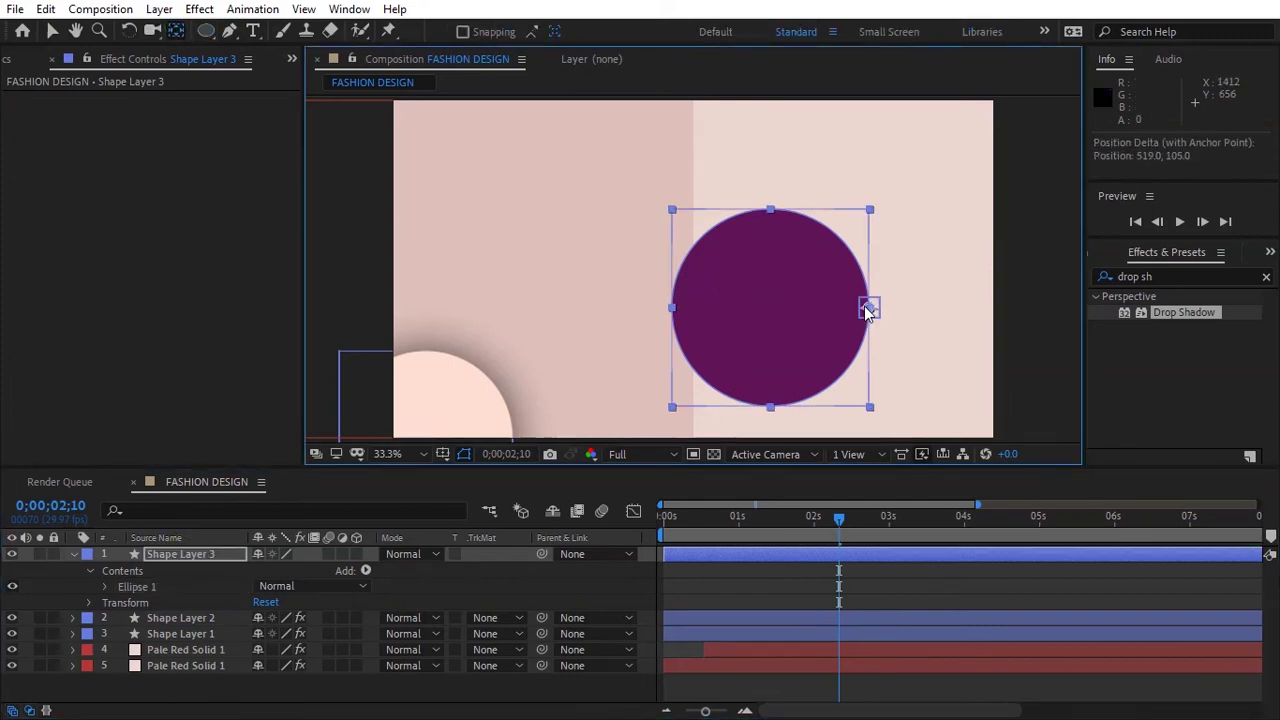
click(170, 556)
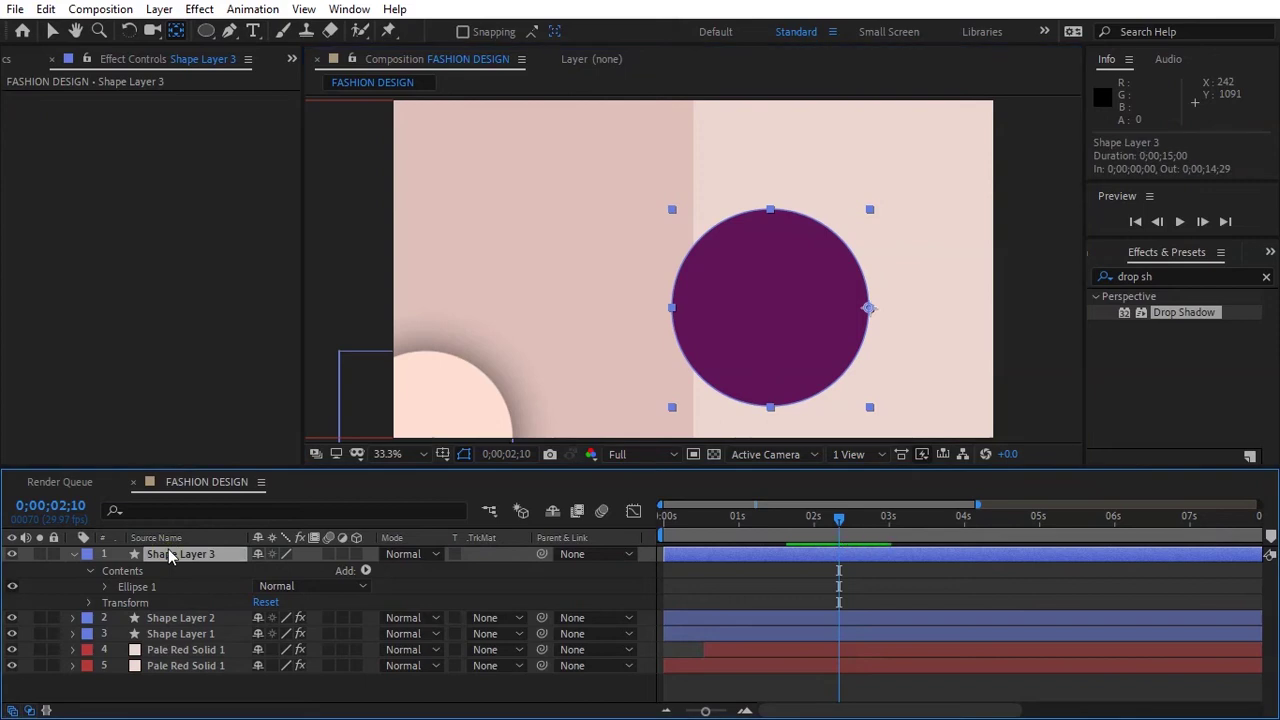
key(v)
mouse_move(749, 290)
mouse_down()
mouse_move(893, 260)
mouse_move(880, 256)
mouse_up()
Step: Align the purple circle vertically centred and flush to the composition's right edge
click(1266, 252)
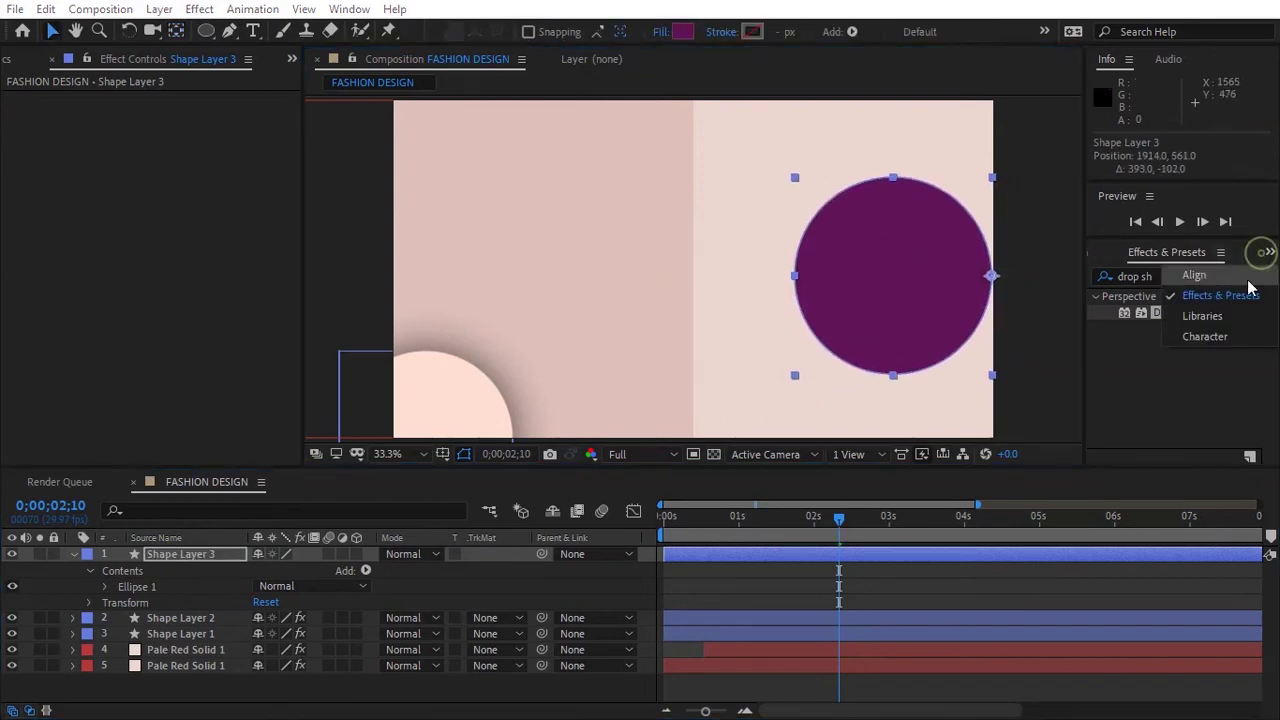
click(1240, 275)
click(1264, 299)
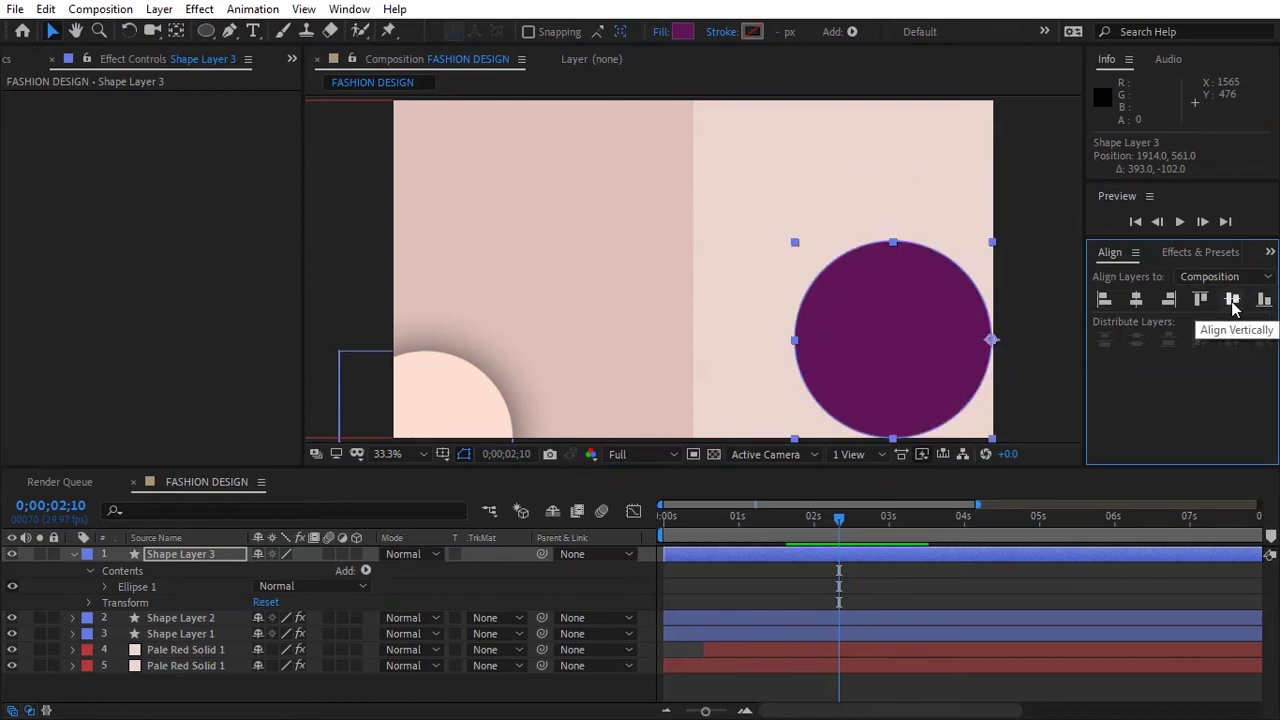
click(1233, 300)
click(1168, 299)
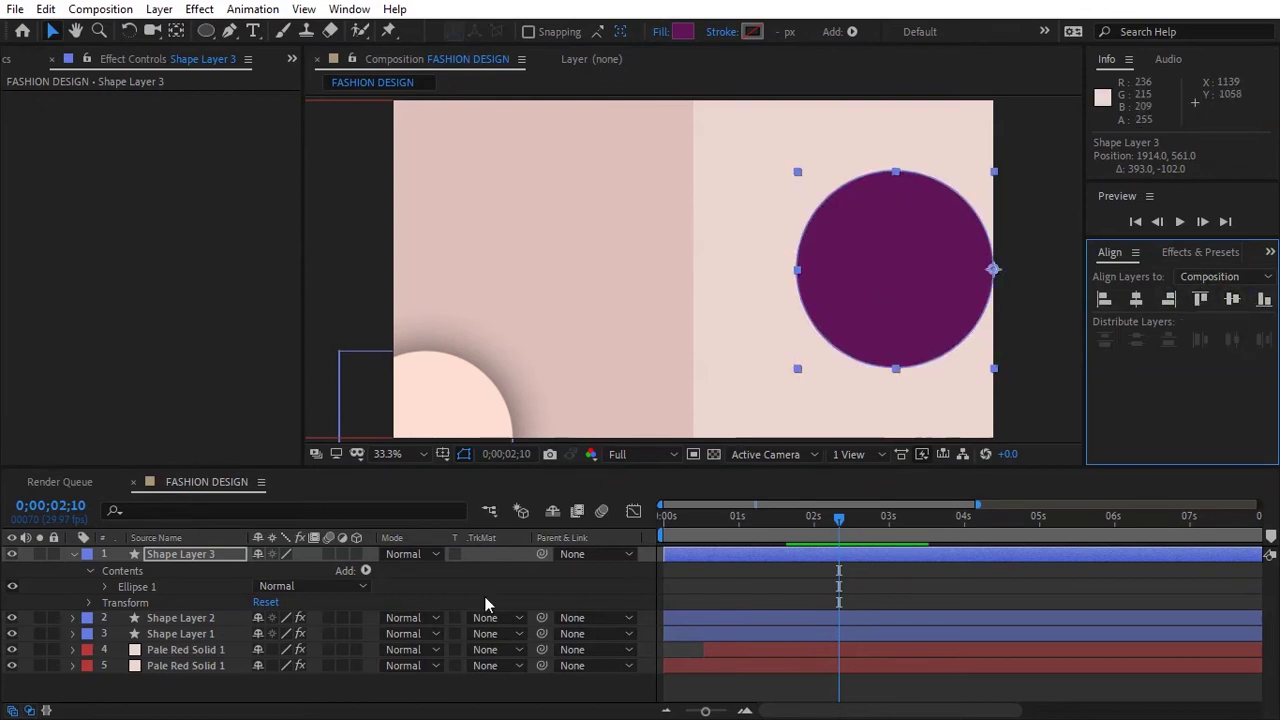
click(559, 521)
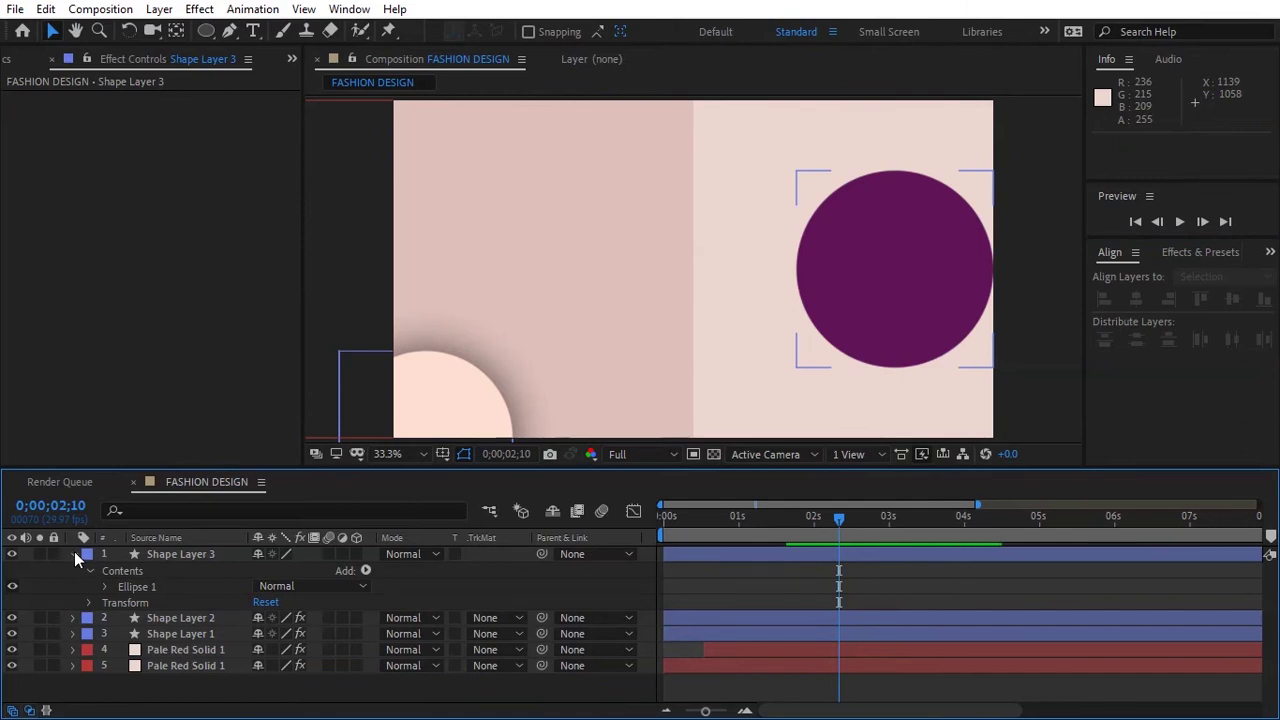
Step: Duplicate the purple circle layer as Shape Layer 4
click(73, 553)
click(179, 554)
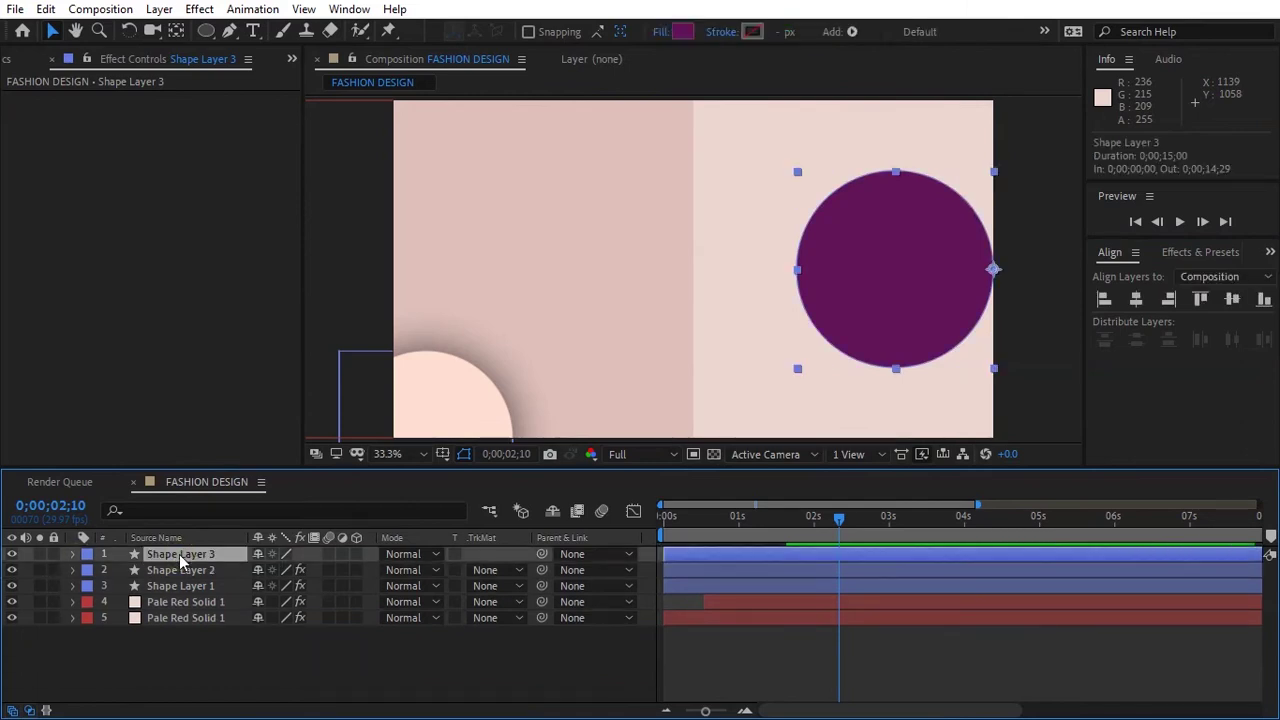
key(ctrl+d)
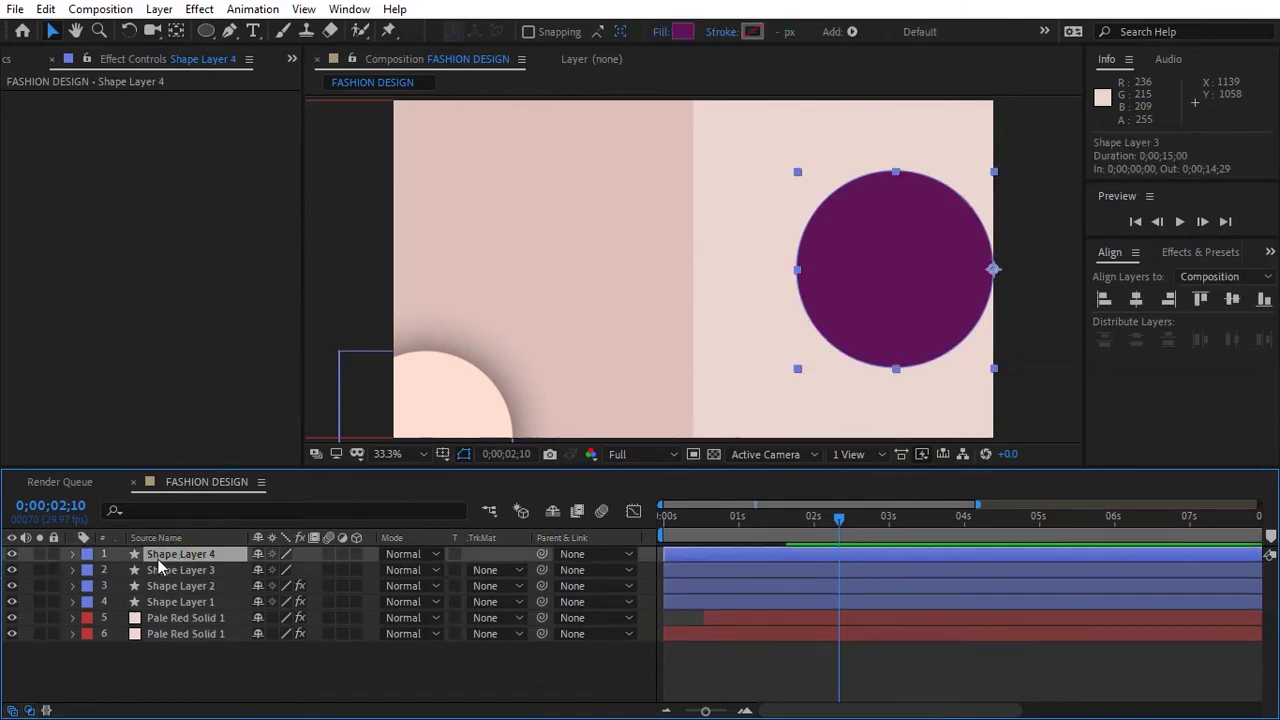
click(183, 570)
click(188, 555)
Step: Centre the copy's anchor point on the circle and set its Scale to 90%
key(y)
drag(994, 269, 895, 270)
key(s)
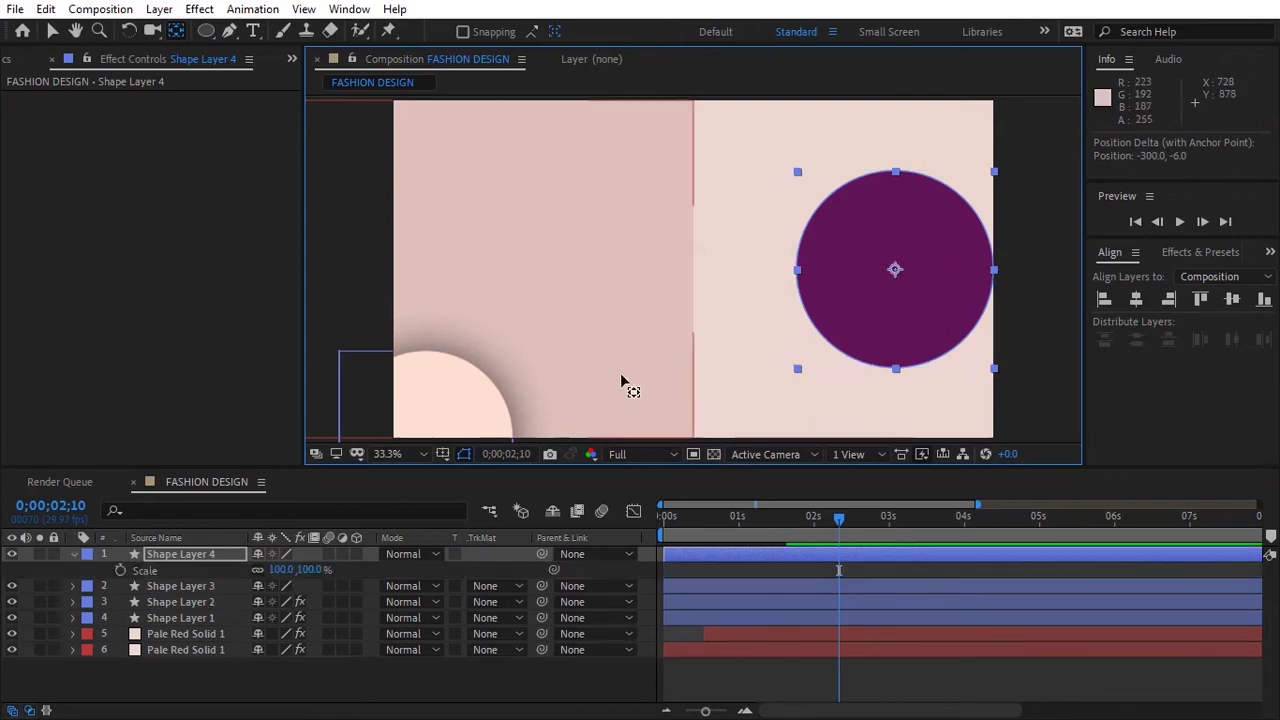
click(280, 569)
text(90)
key(Return)
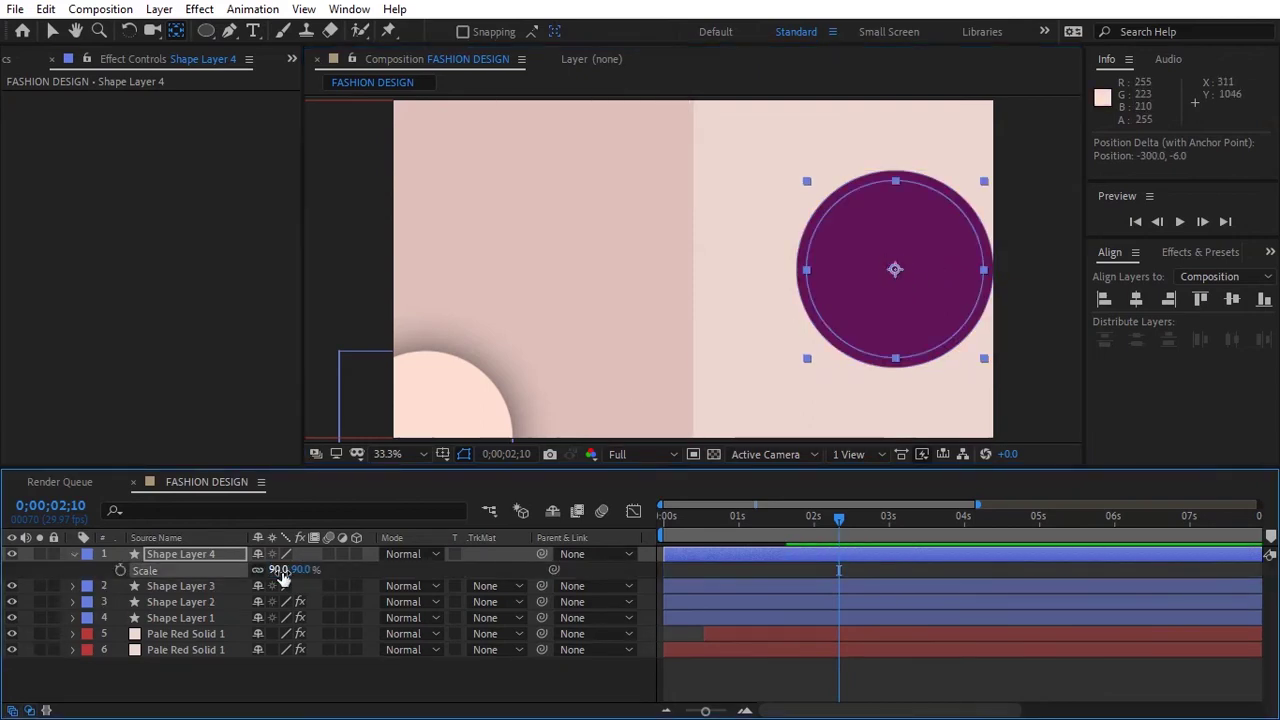
click(181, 585)
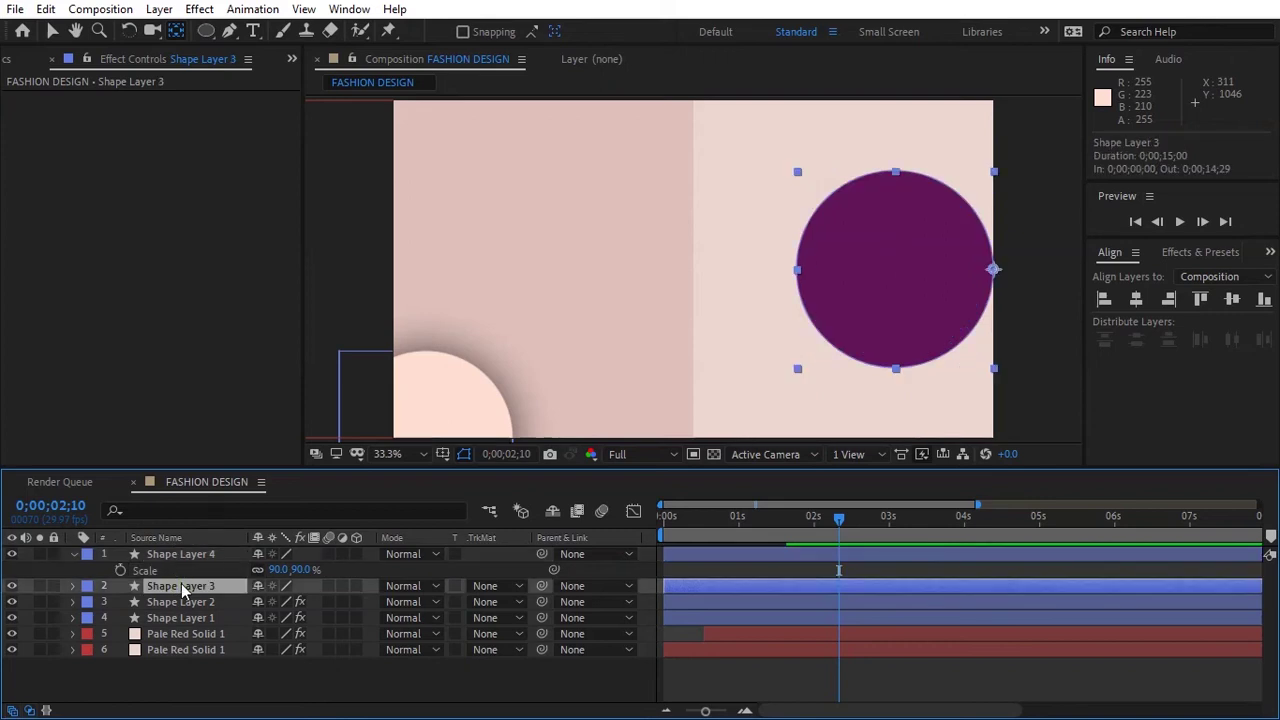
Step: Apply Drop Shadow to Shape Layer 3 with 70% opacity, softness 400 and distance 0
click(1200, 252)
click(1124, 277)
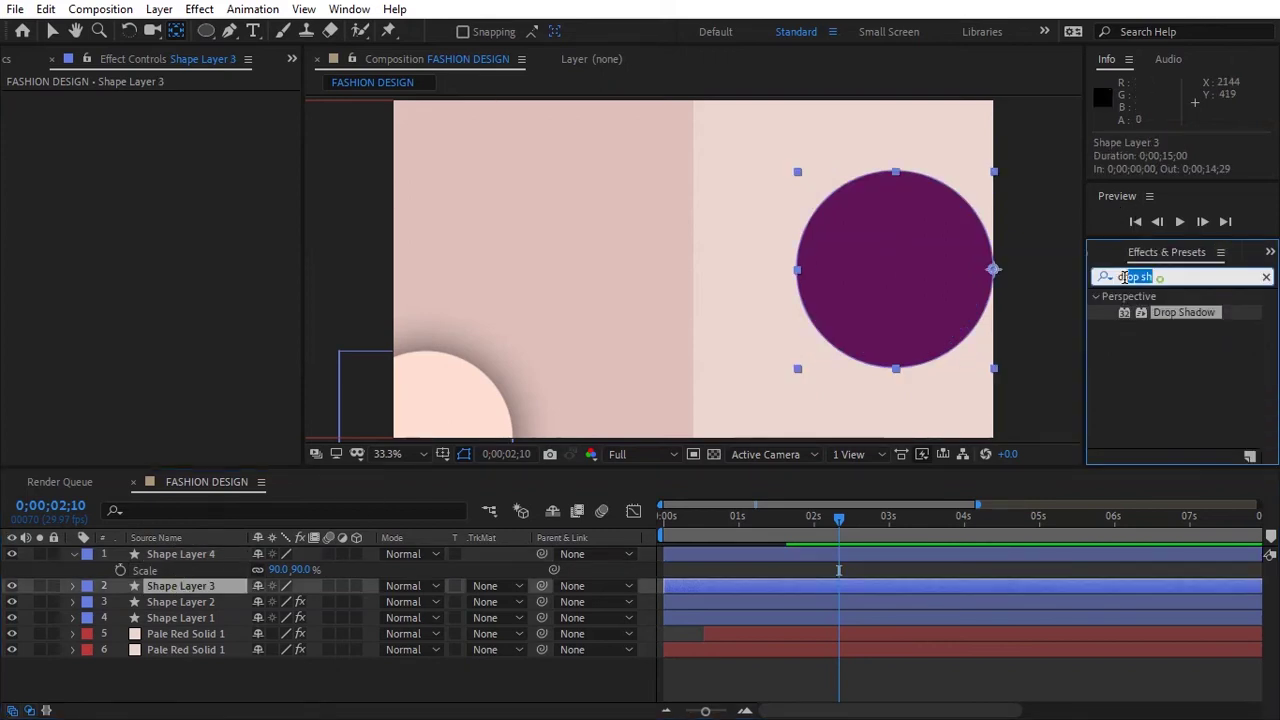
drag(1187, 314, 200, 586)
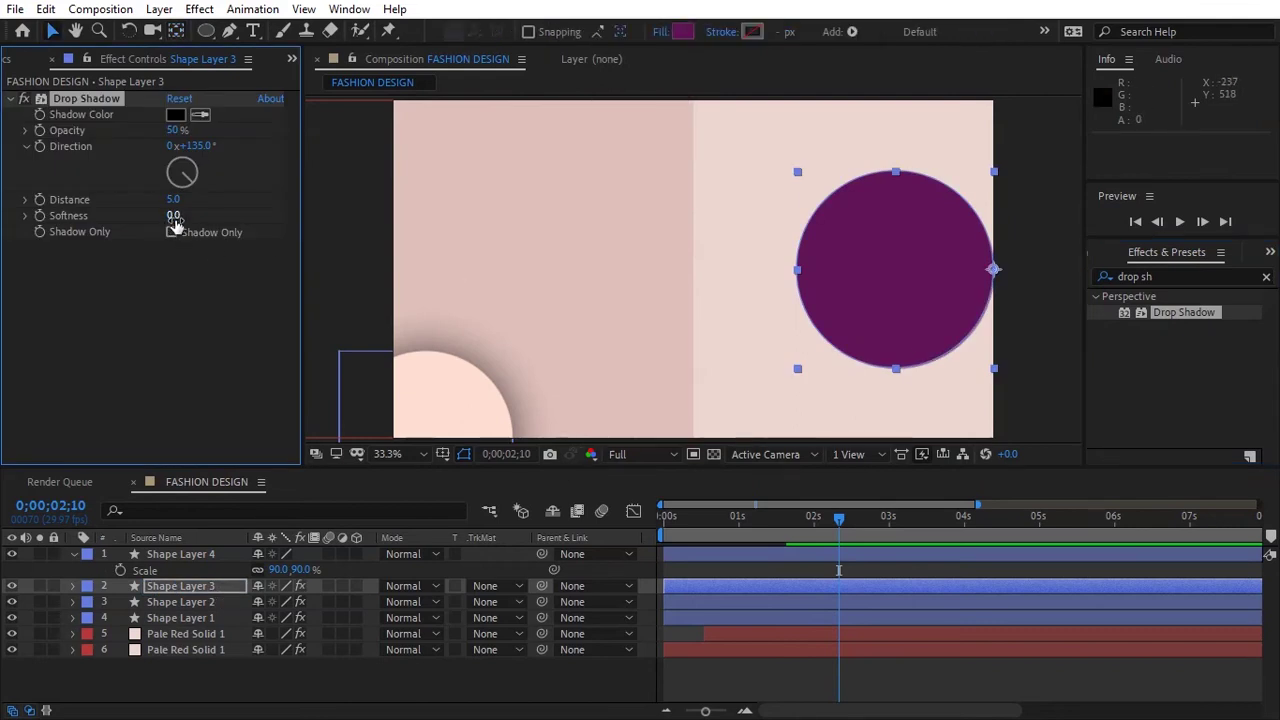
click(176, 130)
text(70)
key(Return)
click(174, 214)
text(400)
key(Return)
click(174, 200)
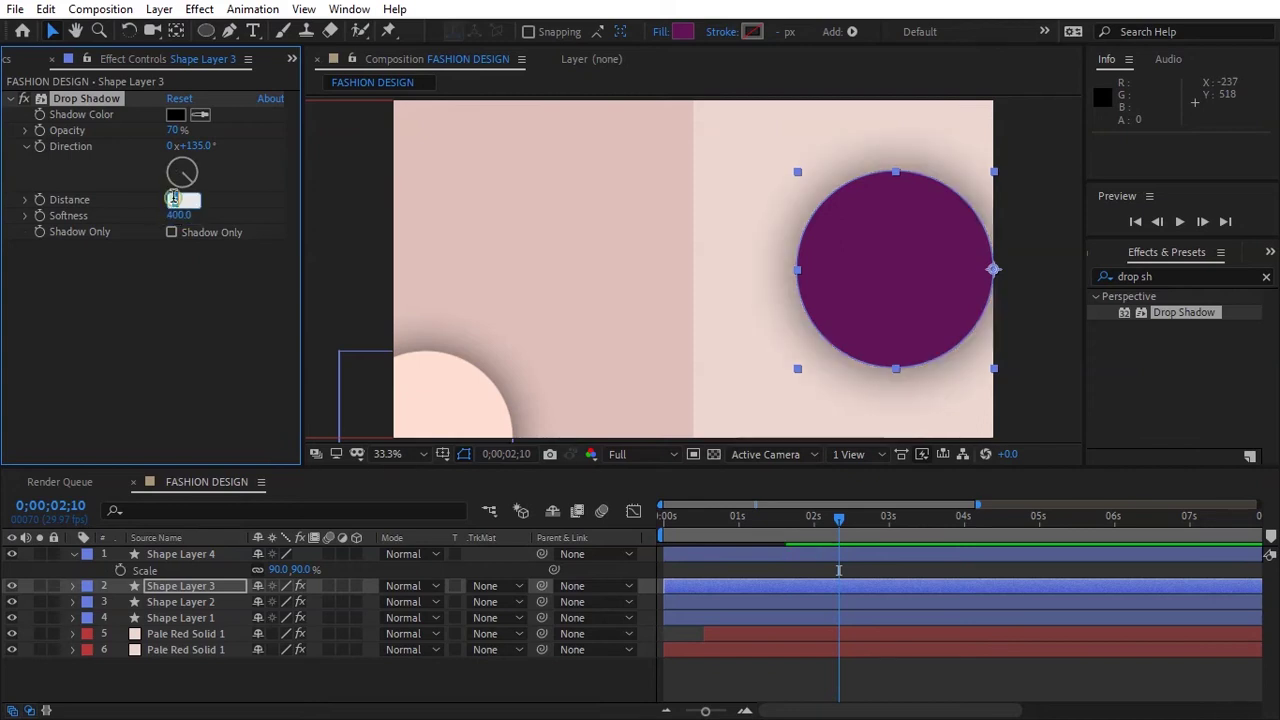
key(Return)
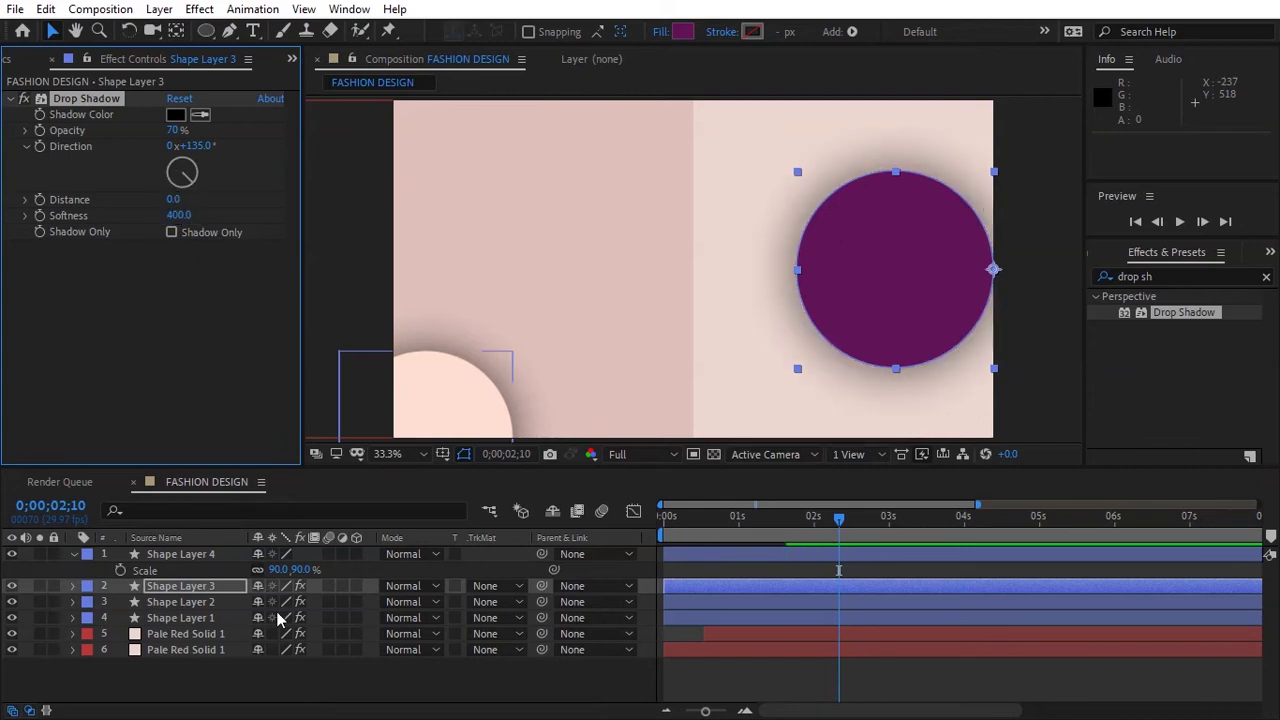
Step: Add a Fill effect to Shape Layer 3 with the pale pink colour FCCCCC
click(200, 590)
click(1150, 276)
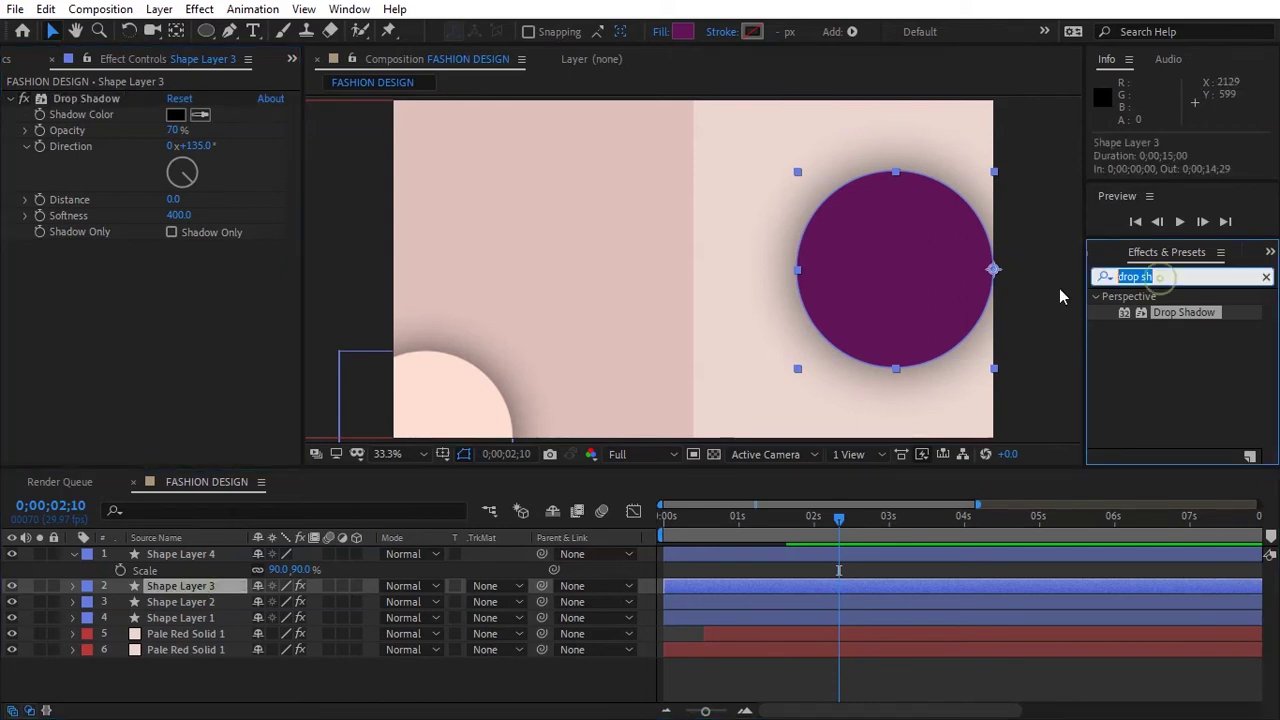
text(fill)
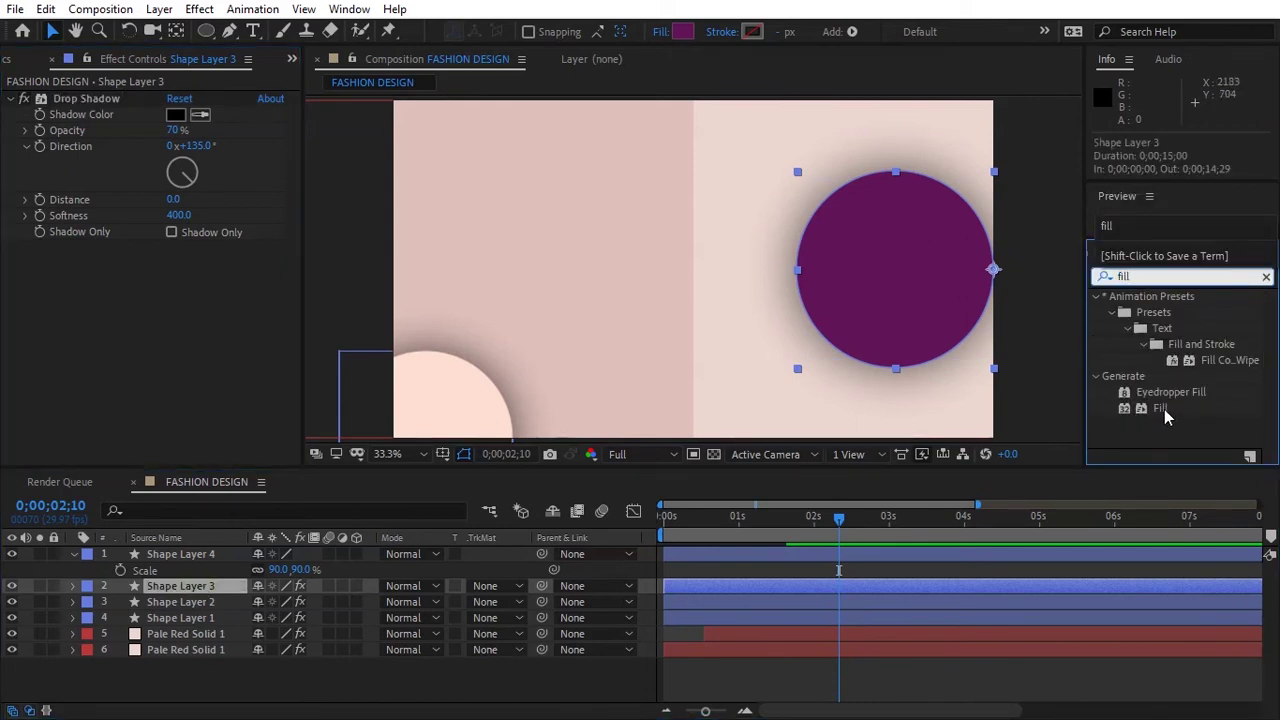
drag(1165, 416, 190, 592)
click(175, 295)
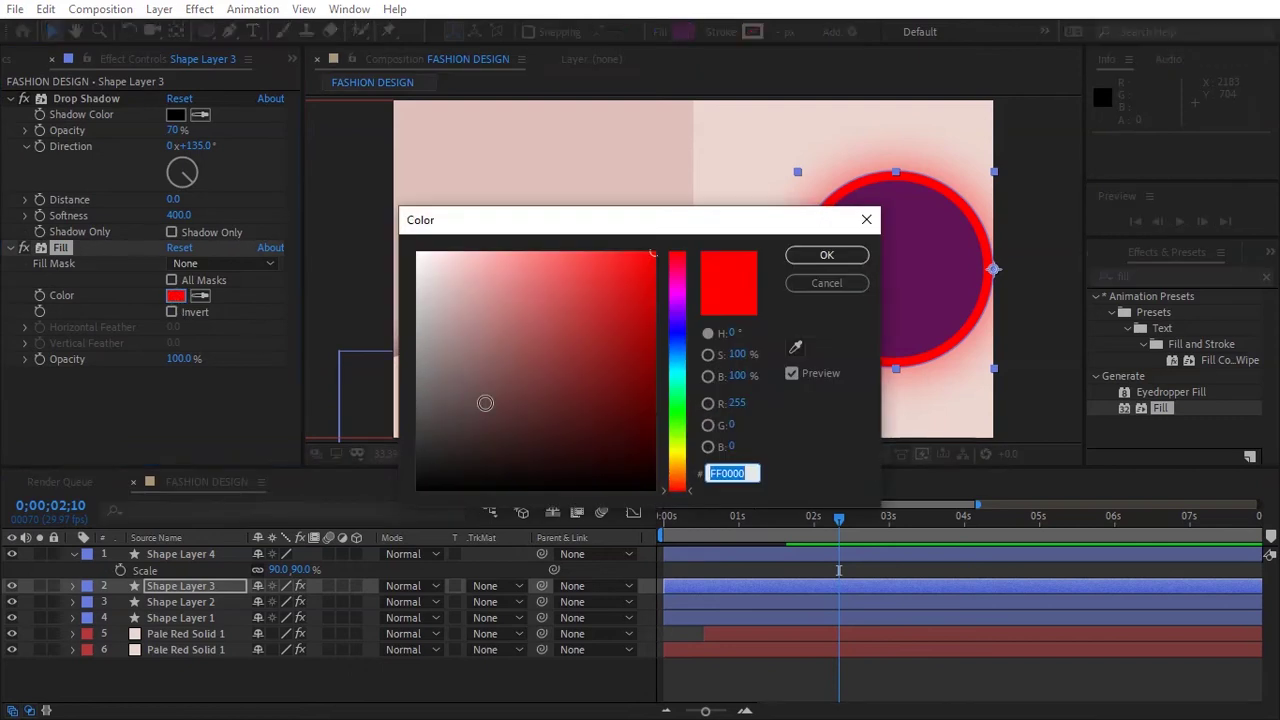
text(FCC)
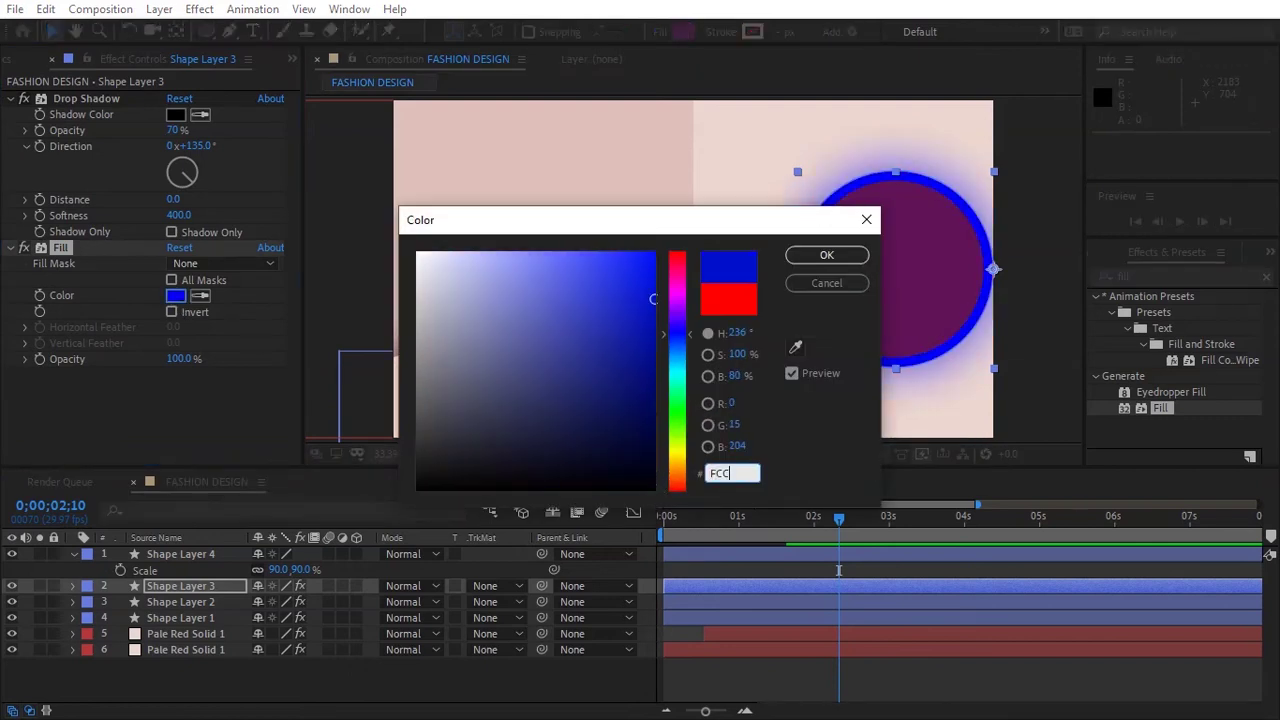
text(CCC)
key(Return)
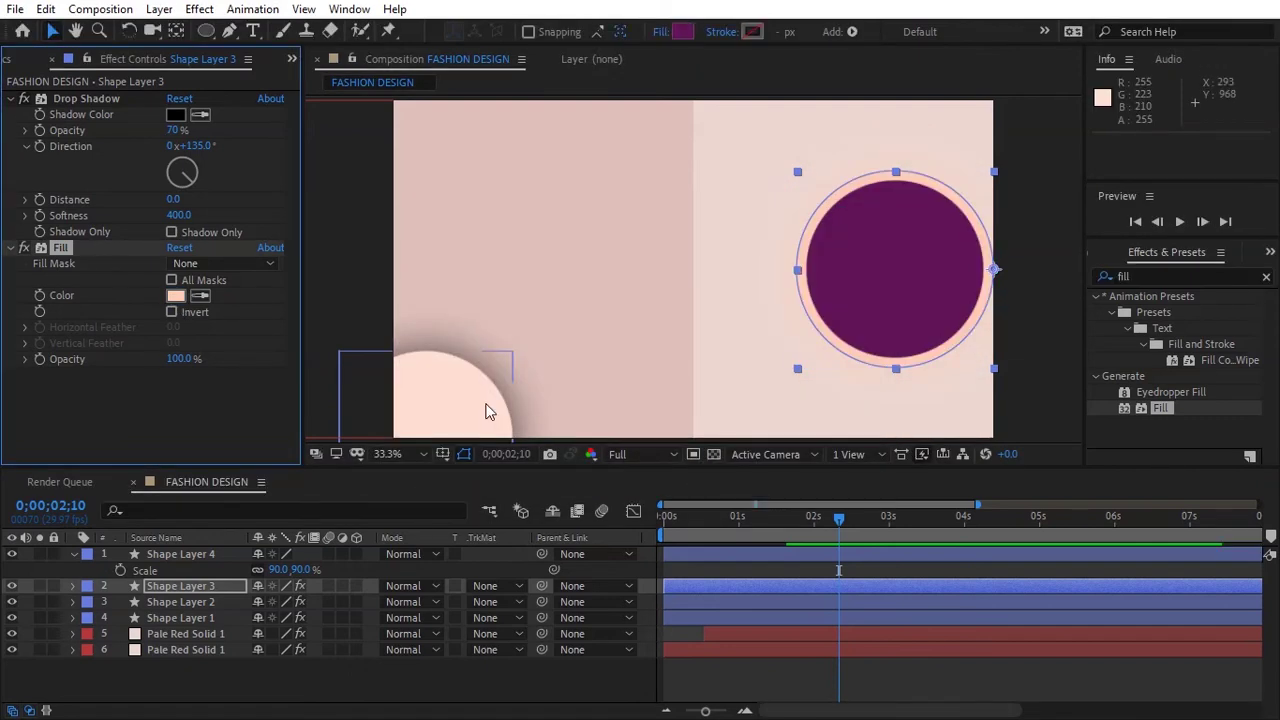
Step: Move Fill above Drop Shadow in the effect order and preview the ring
click(334, 687)
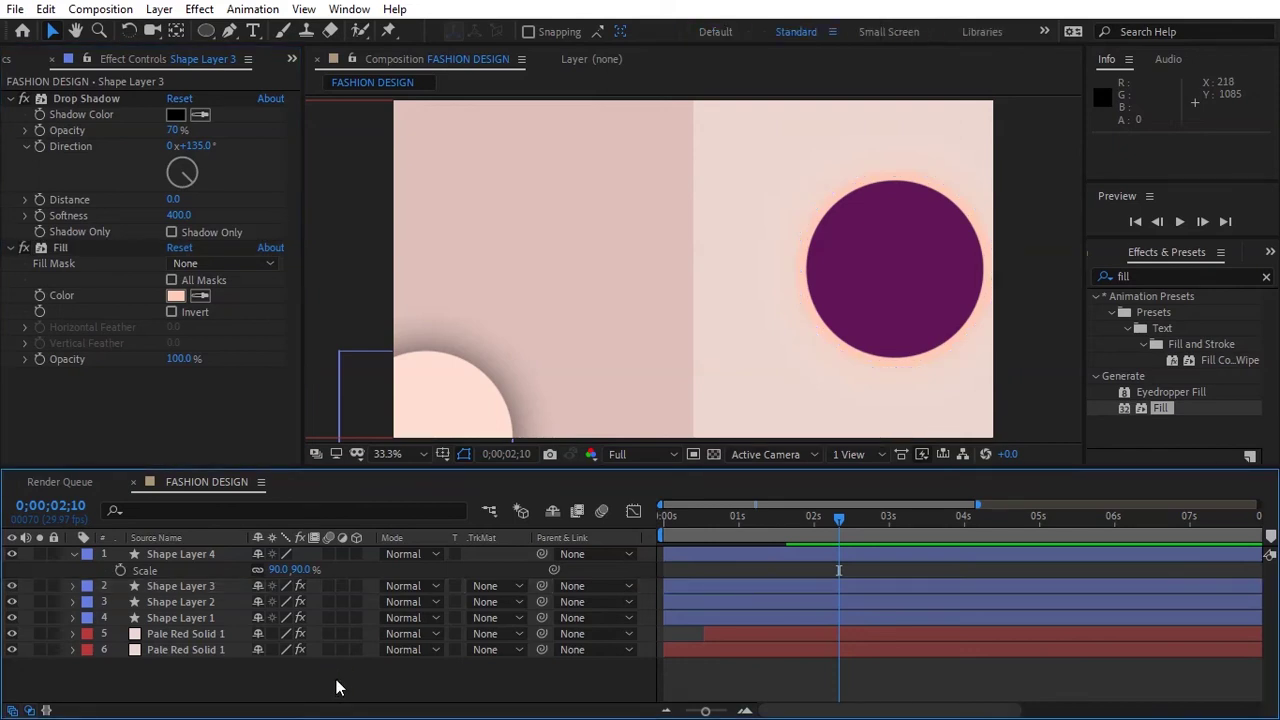
drag(95, 250, 60, 95)
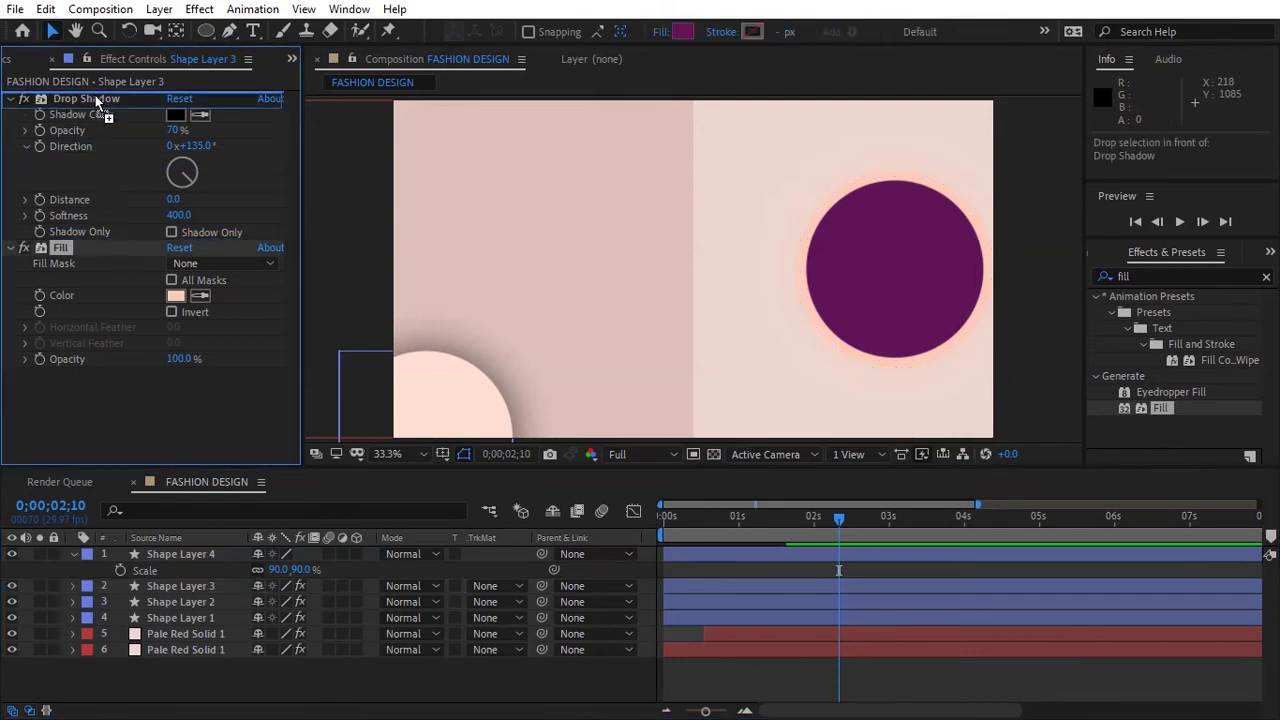
click(303, 680)
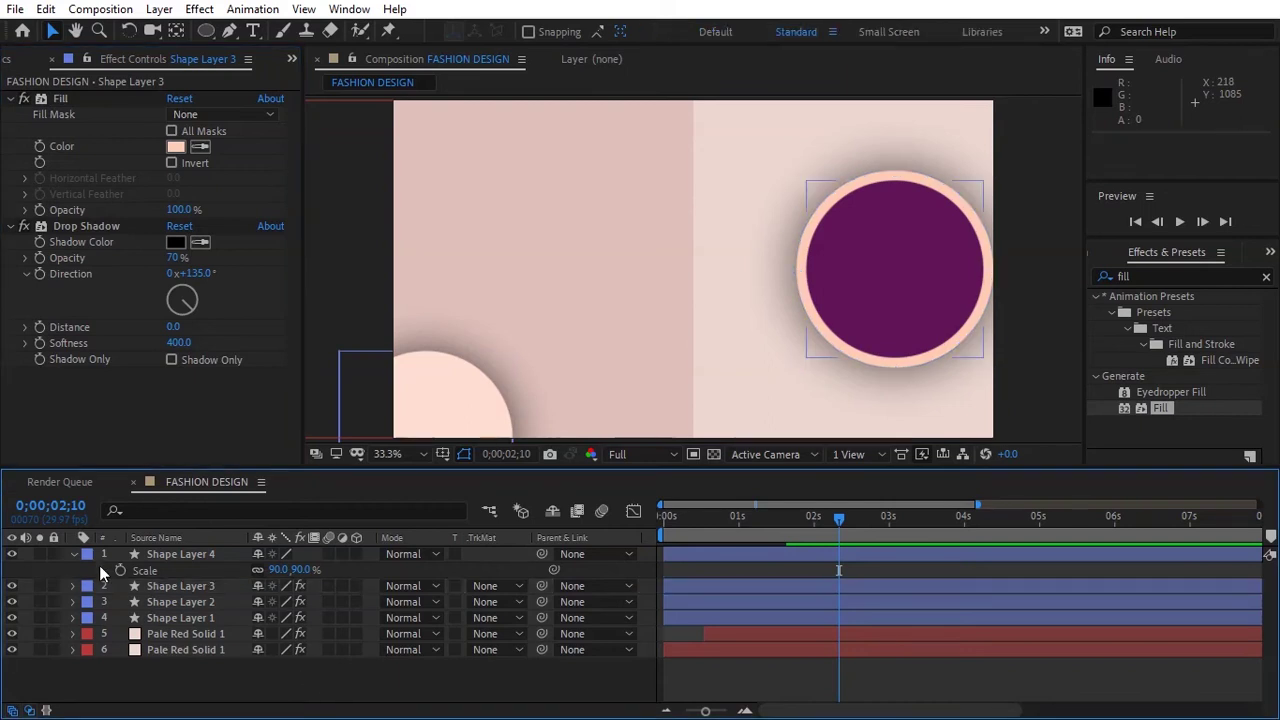
click(73, 554)
Step: Create a 700×700 composition named 'image placeholder' from the Project panel
click(290, 59)
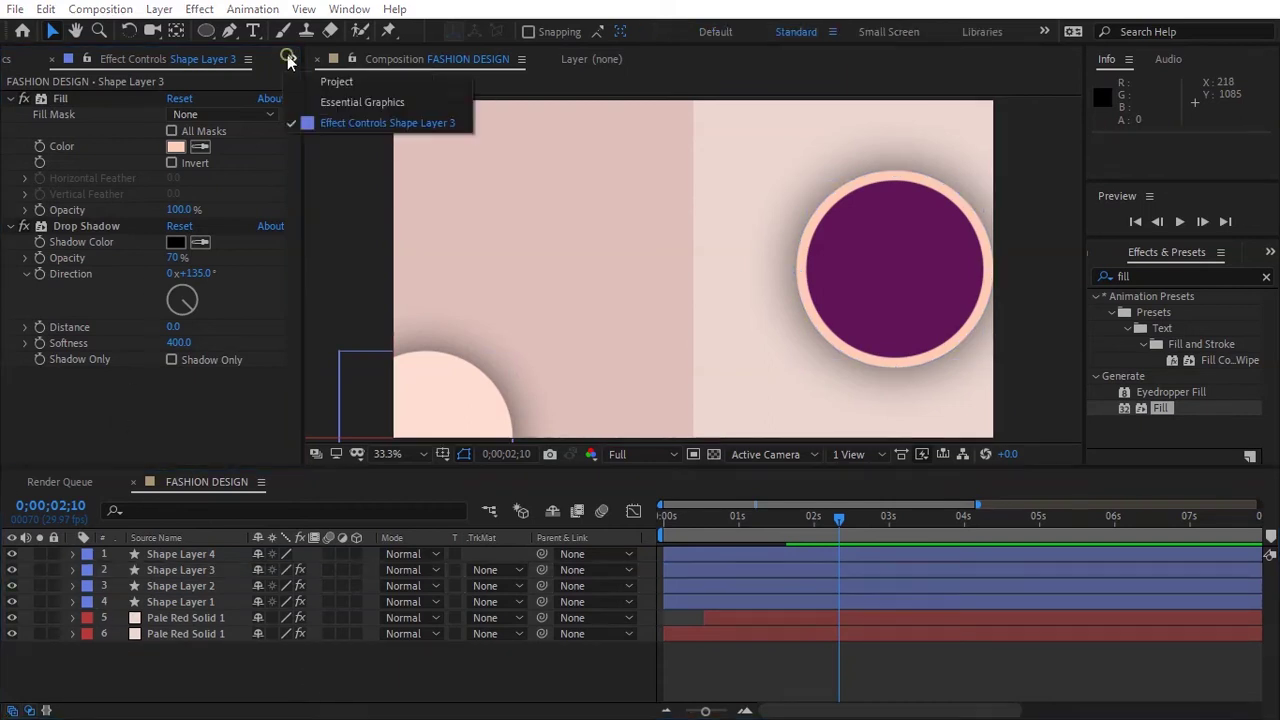
click(320, 94)
click(59, 456)
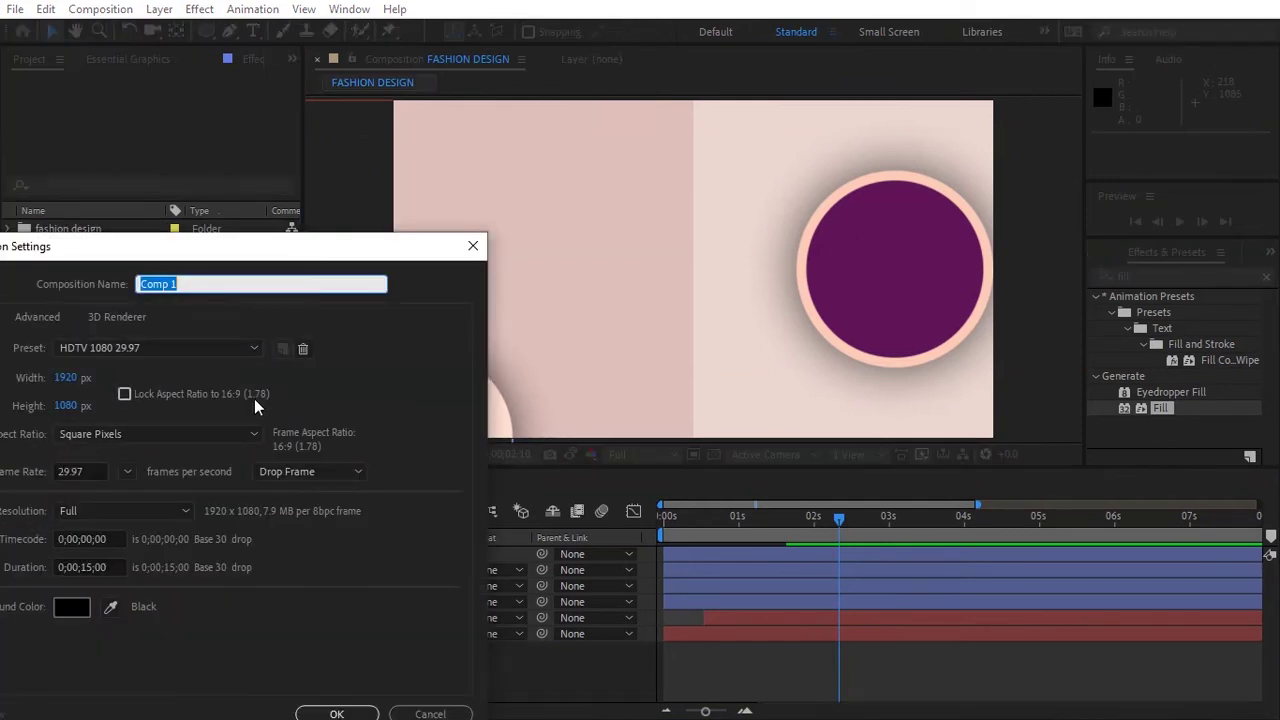
text(image placeho)
text(lder)
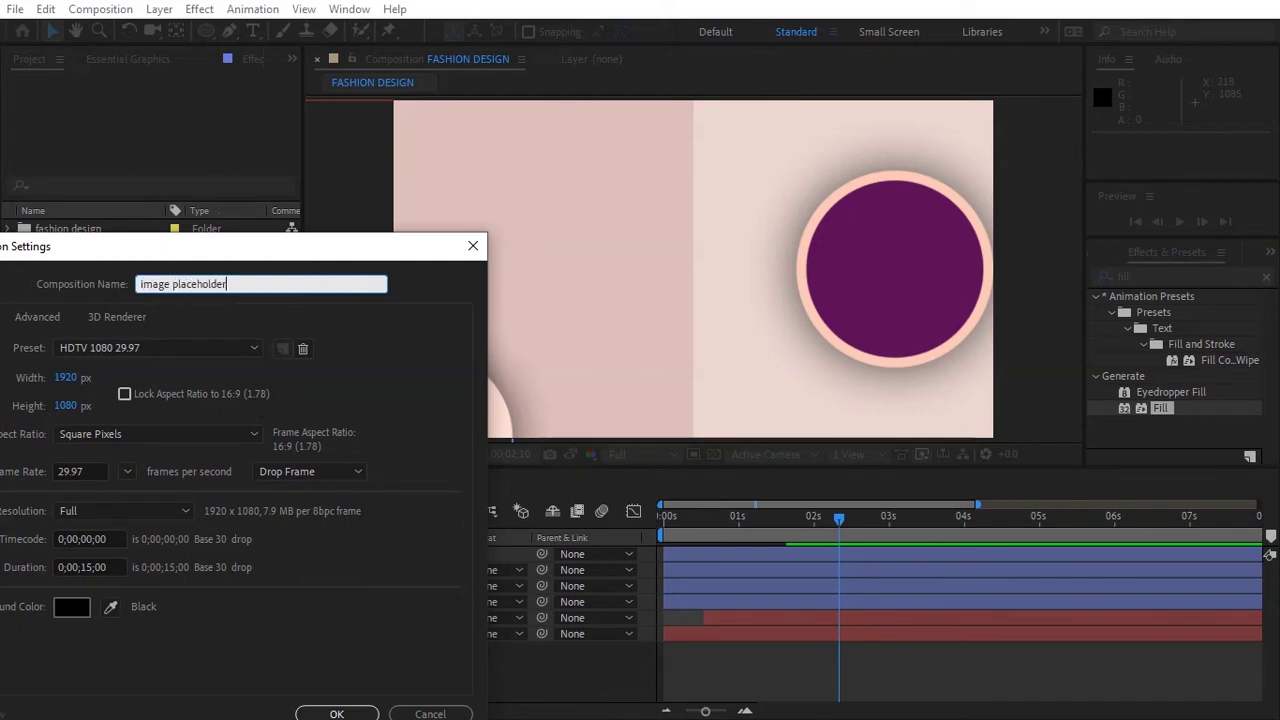
click(65, 379)
text(700)
key(Tab)
text(700)
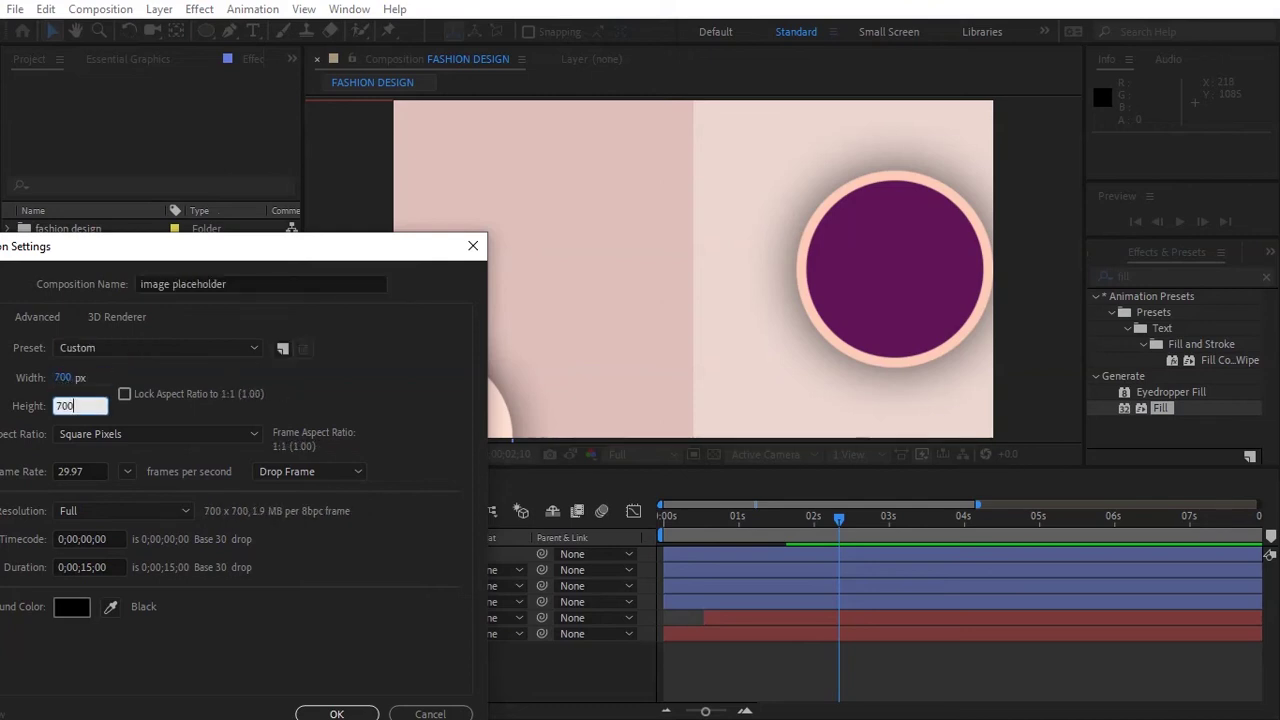
key(Return)
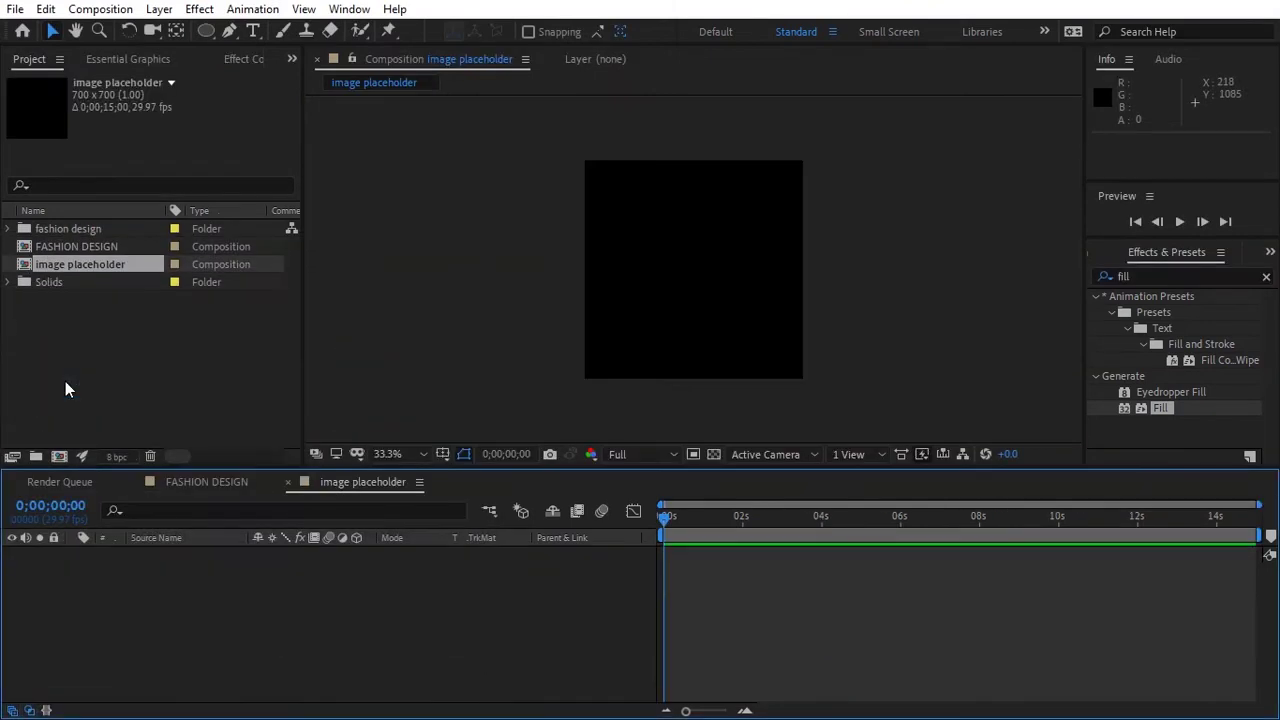
Step: Create a second 120×120 composition for the logo placeholder
click(62, 456)
text(logo placeholder)
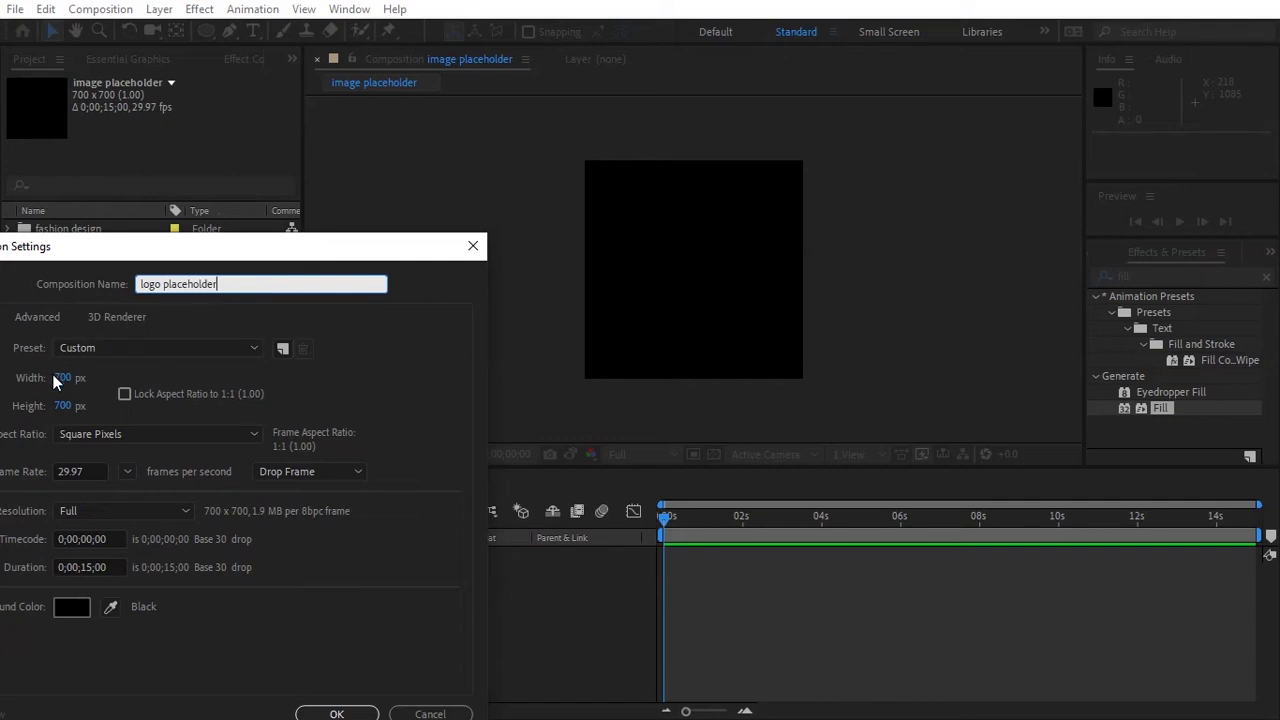
click(62, 378)
text(120)
key(Tab)
text(120)
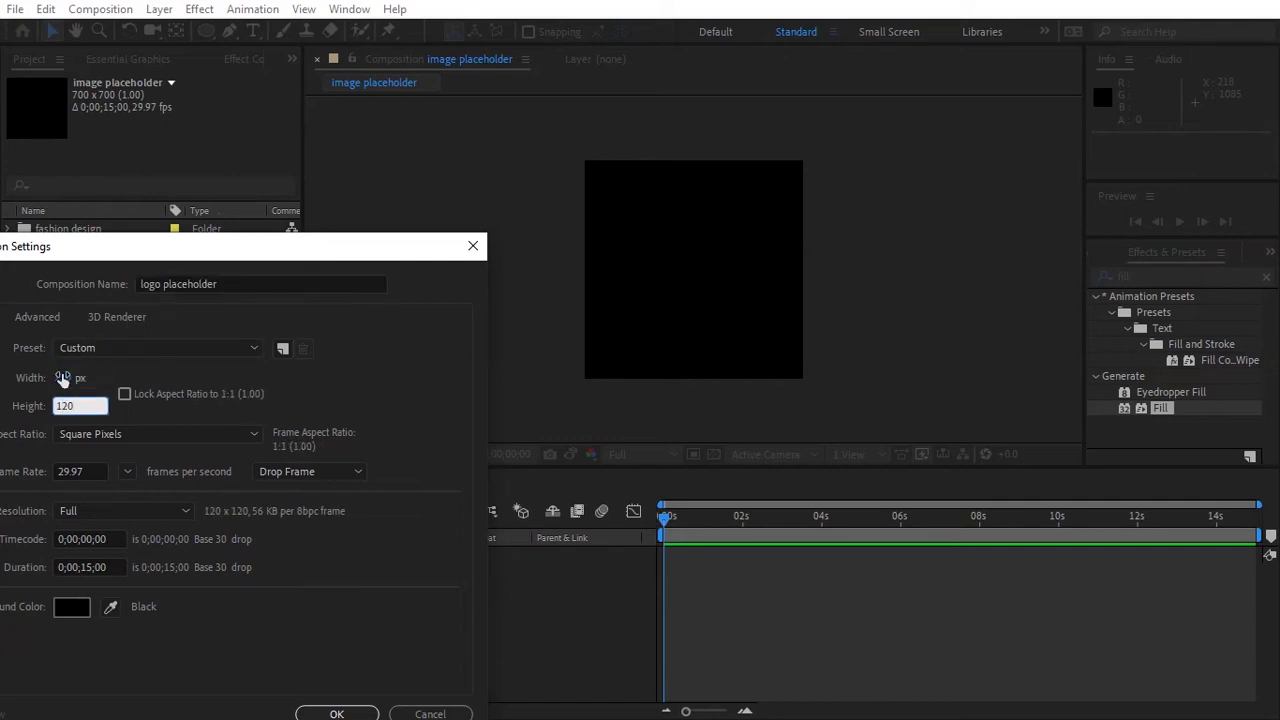
key(Return)
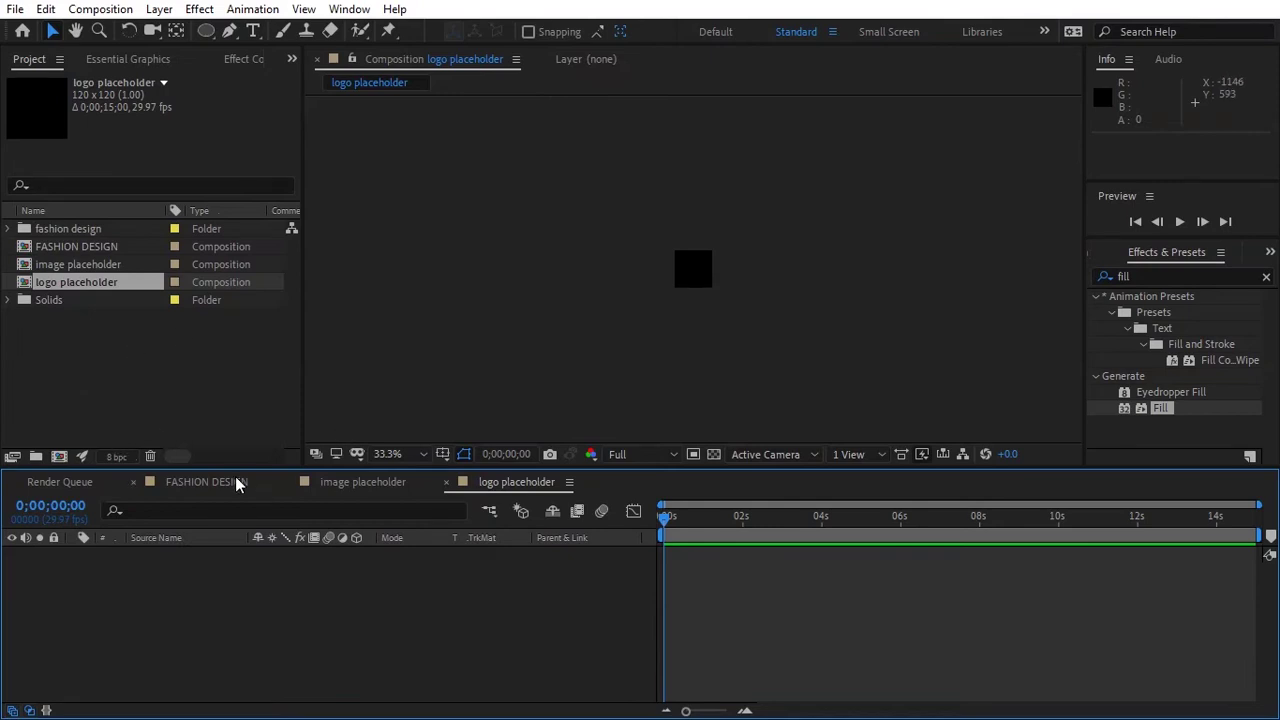
click(235, 483)
Step: Add both placeholder comps to FASHION DESIGN and move the image placeholder over the right circle
drag(70, 282, 209, 605)
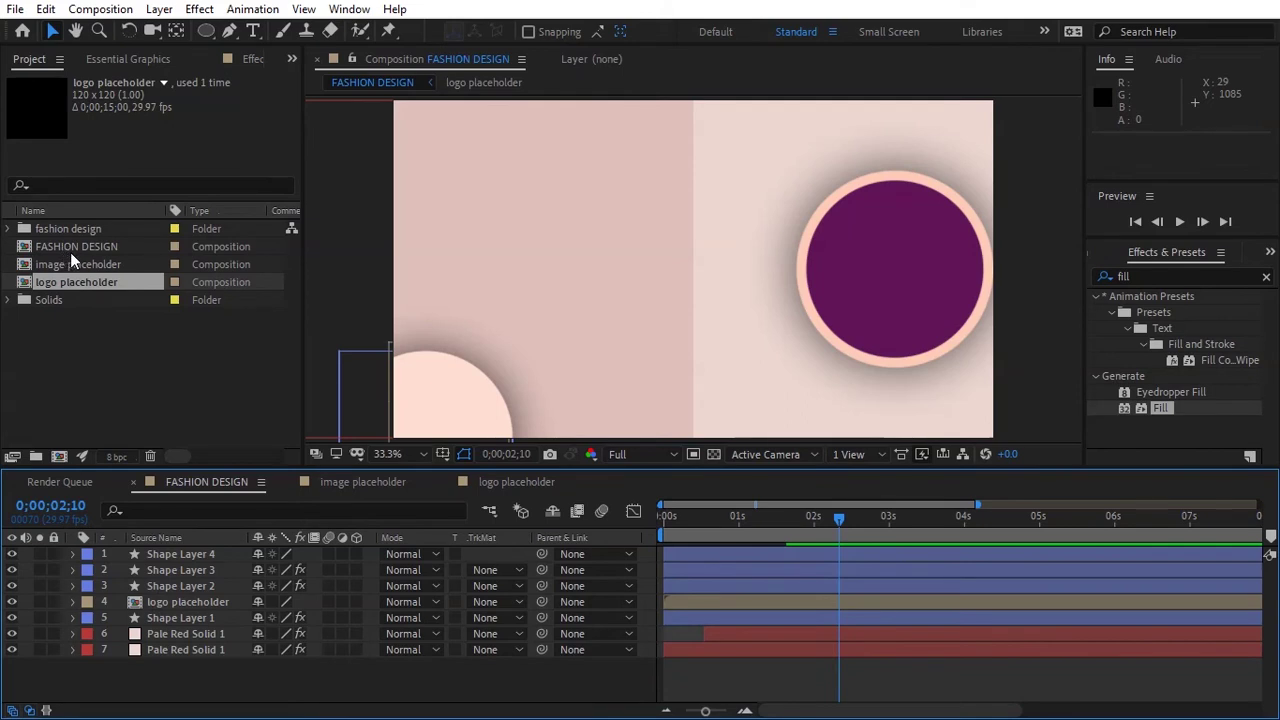
drag(74, 262, 160, 568)
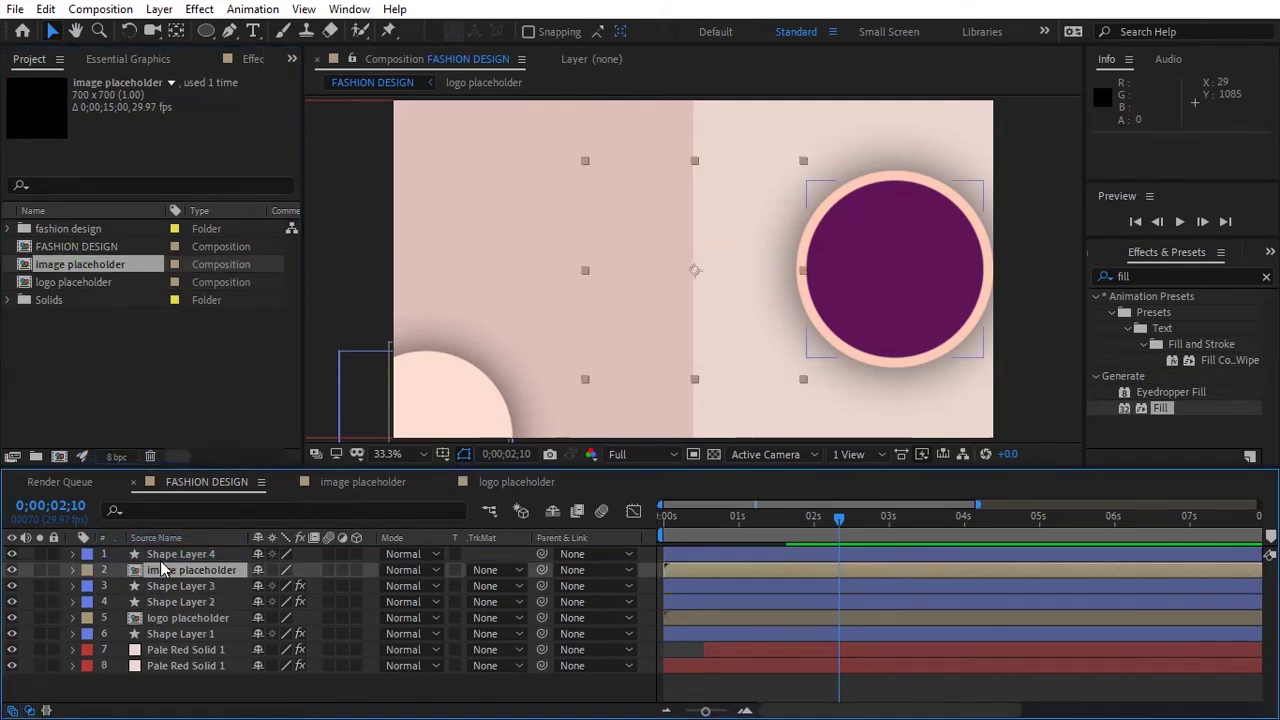
drag(694, 270, 890, 268)
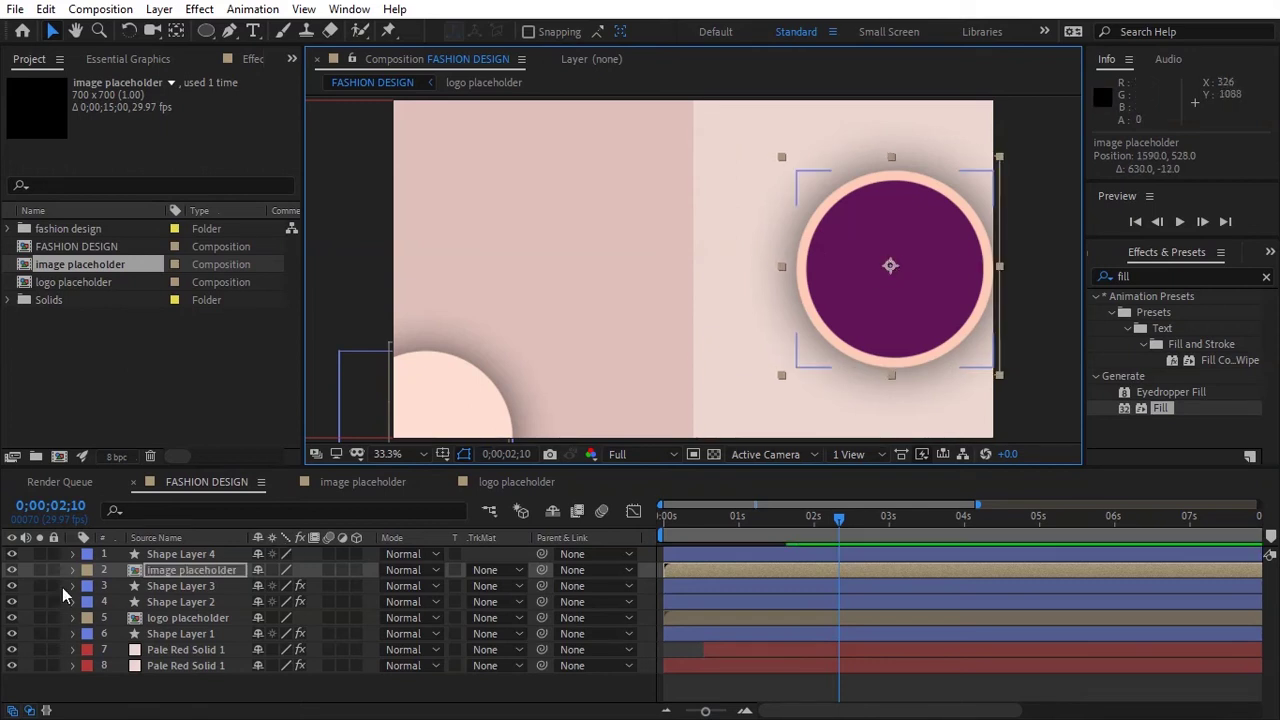
Step: Place the jeans-shop photo inside the image placeholder comp at 32% scale
double_click(186, 571)
click(9, 228)
click(87, 250)
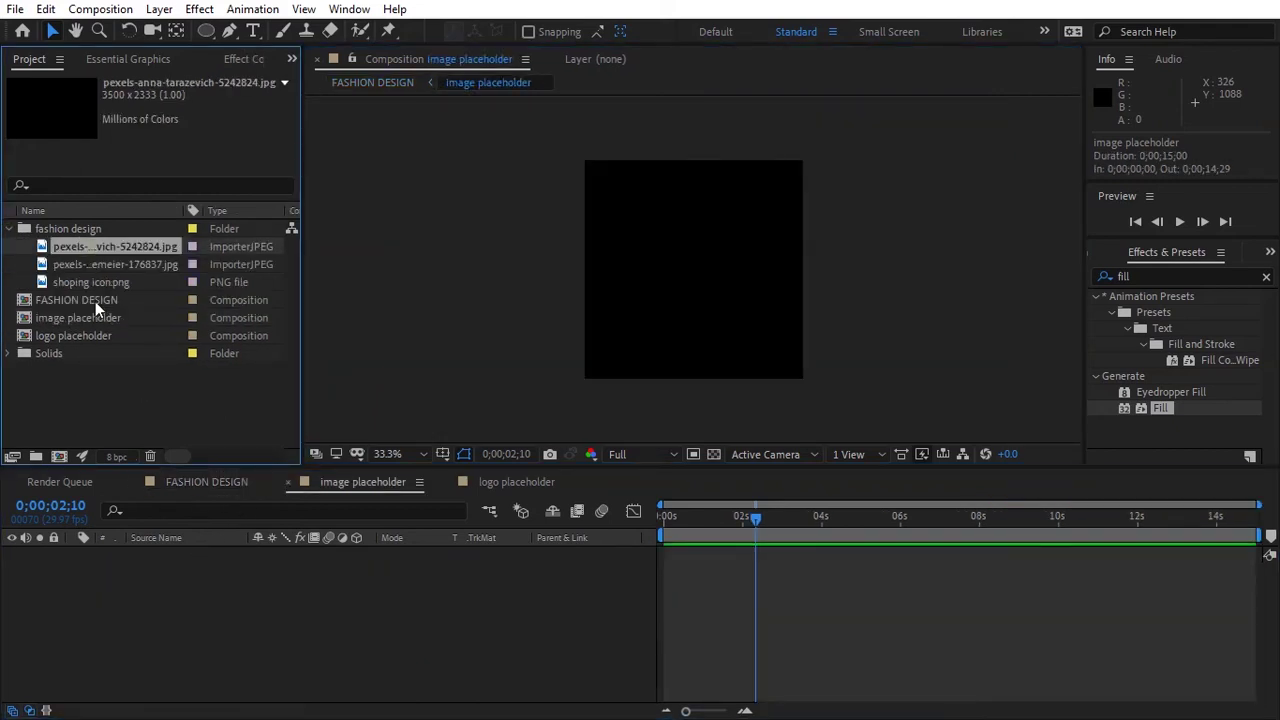
drag(95, 301, 142, 558)
key(s)
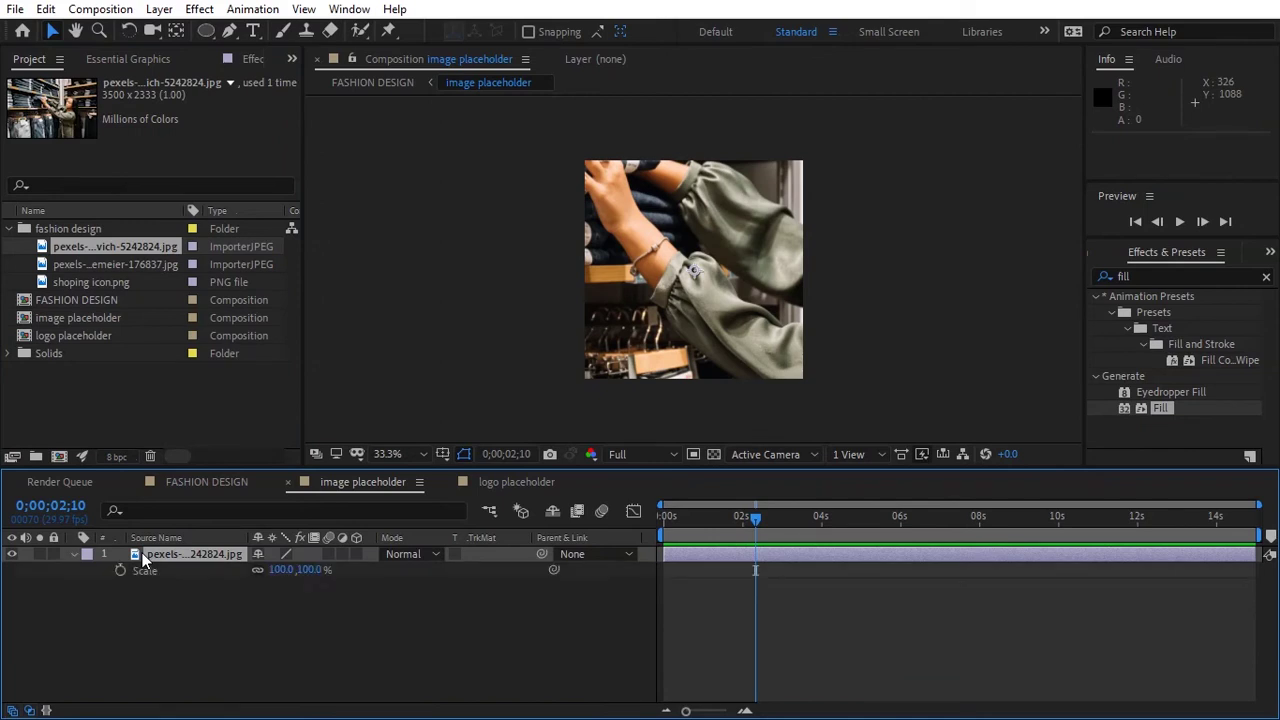
drag(270, 574, 190, 580)
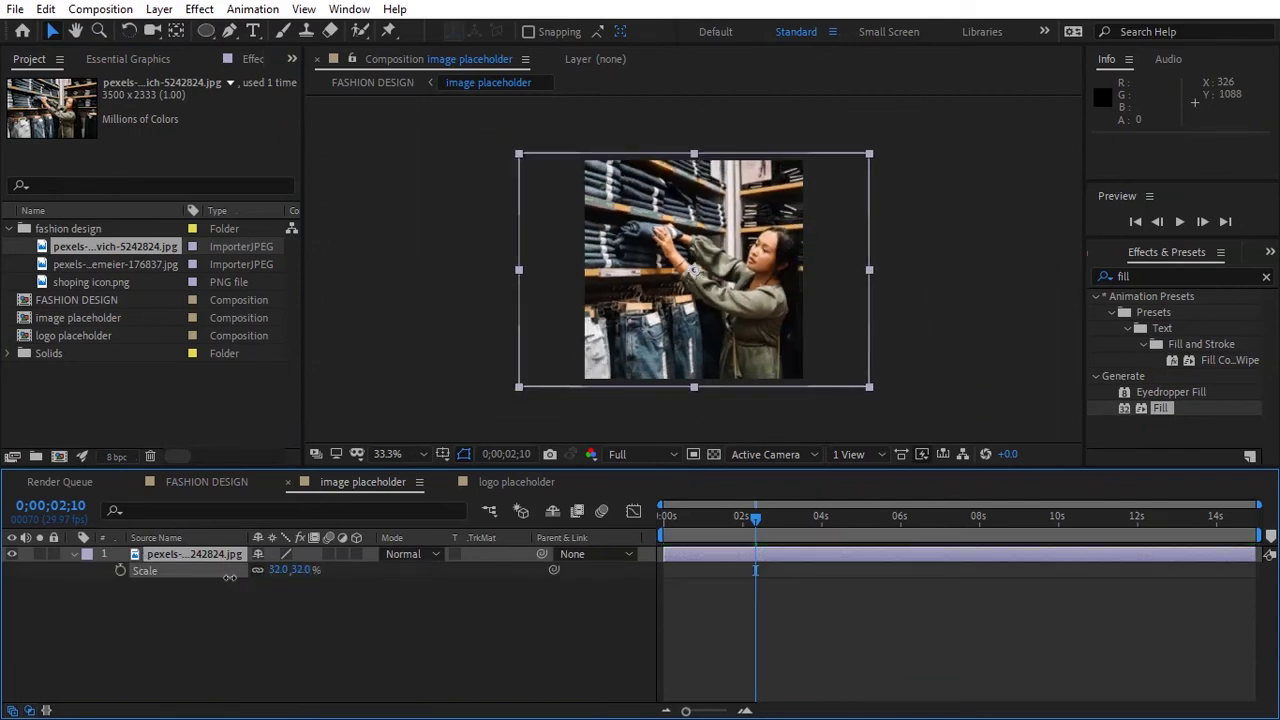
Step: Set the image placeholder's Track Matte to Alpha Matte 'Shape Layer 4'
click(204, 482)
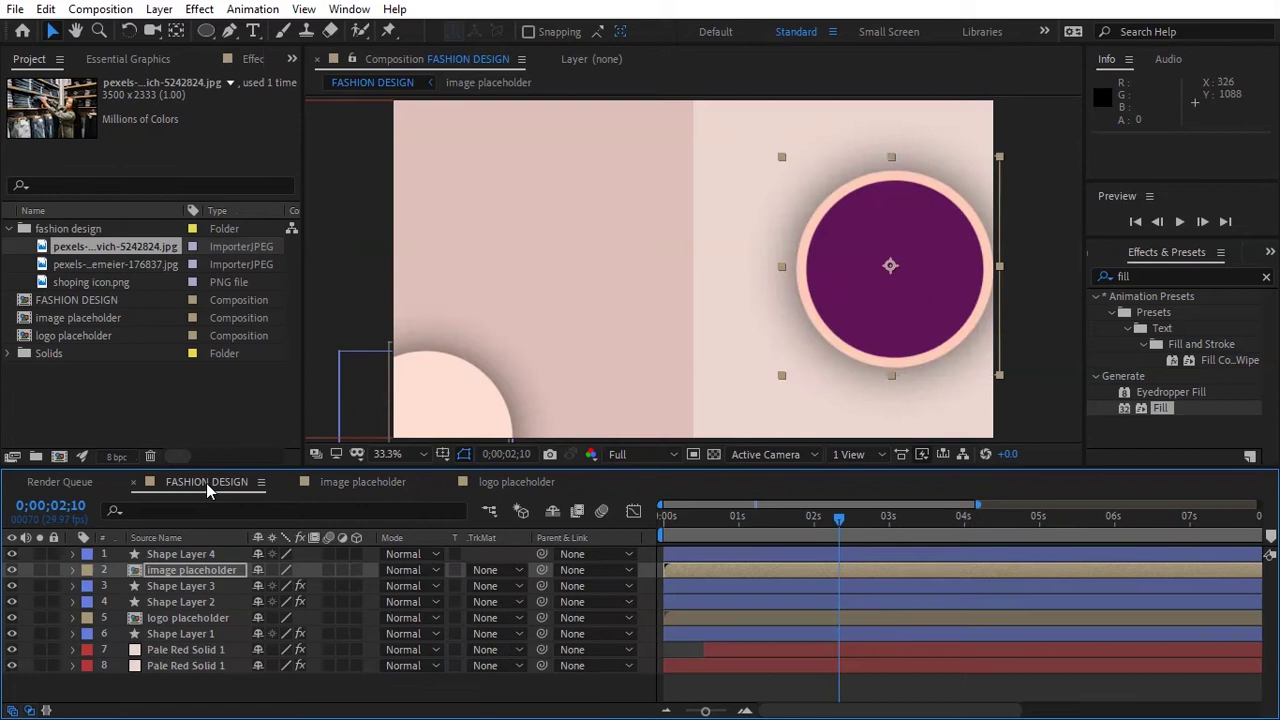
click(480, 573)
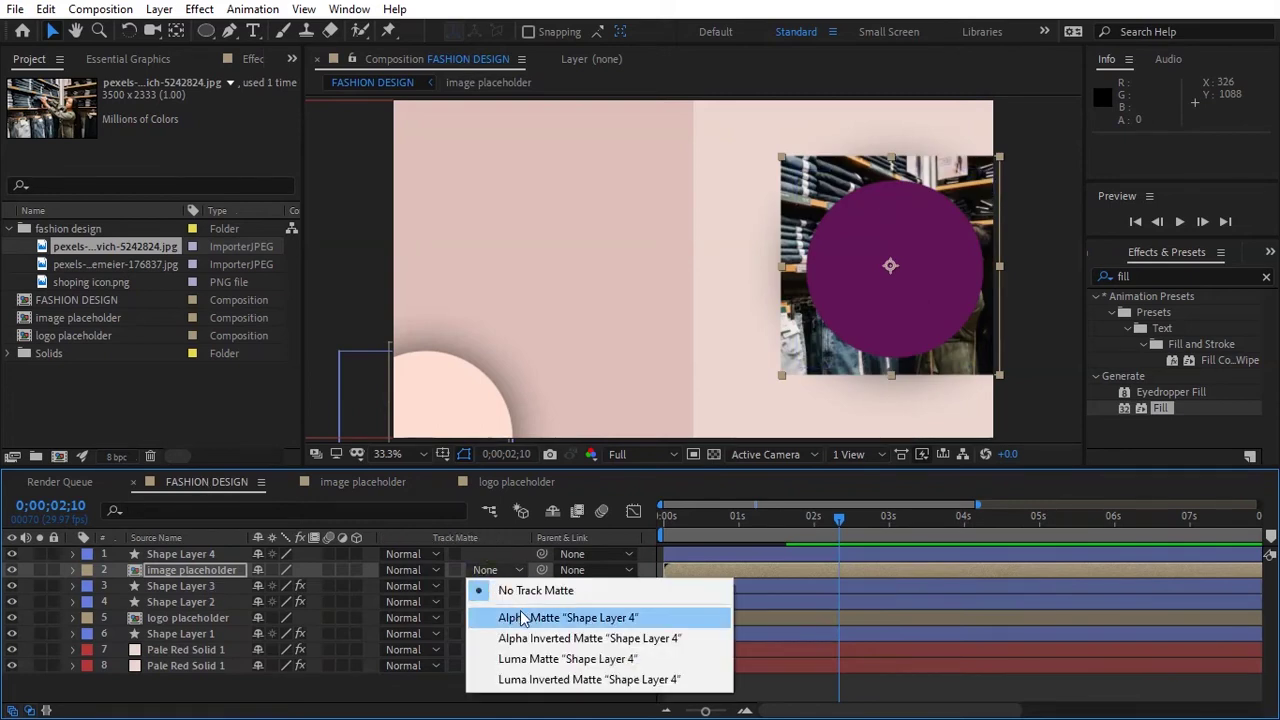
click(515, 591)
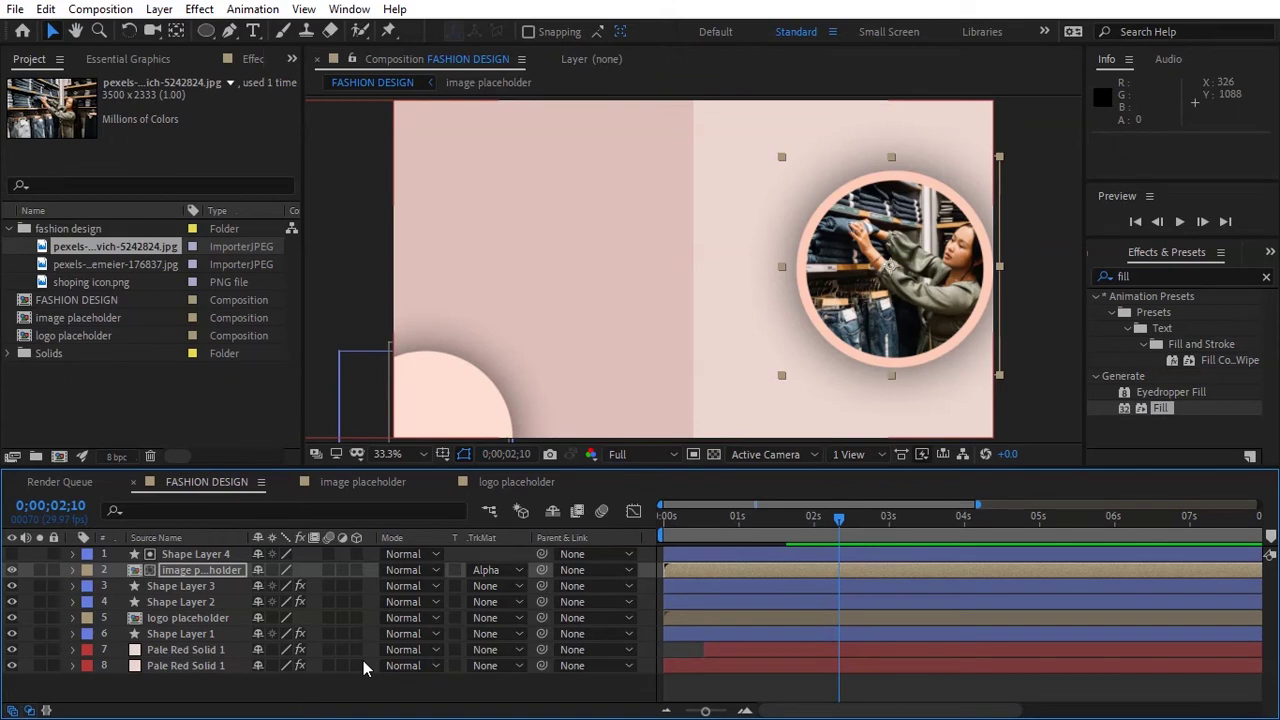
Step: Hide the matted photo and show Shape Layer 3's Scale near the two-second mark
click(192, 586)
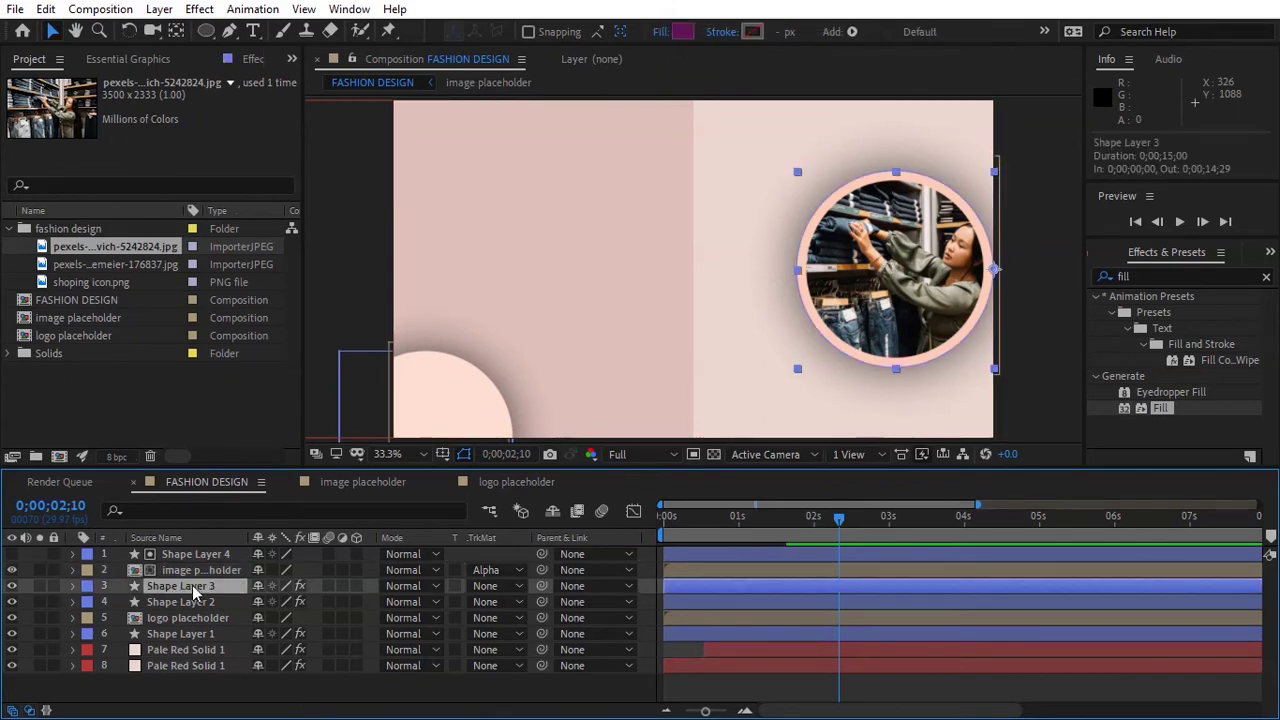
click(12, 570)
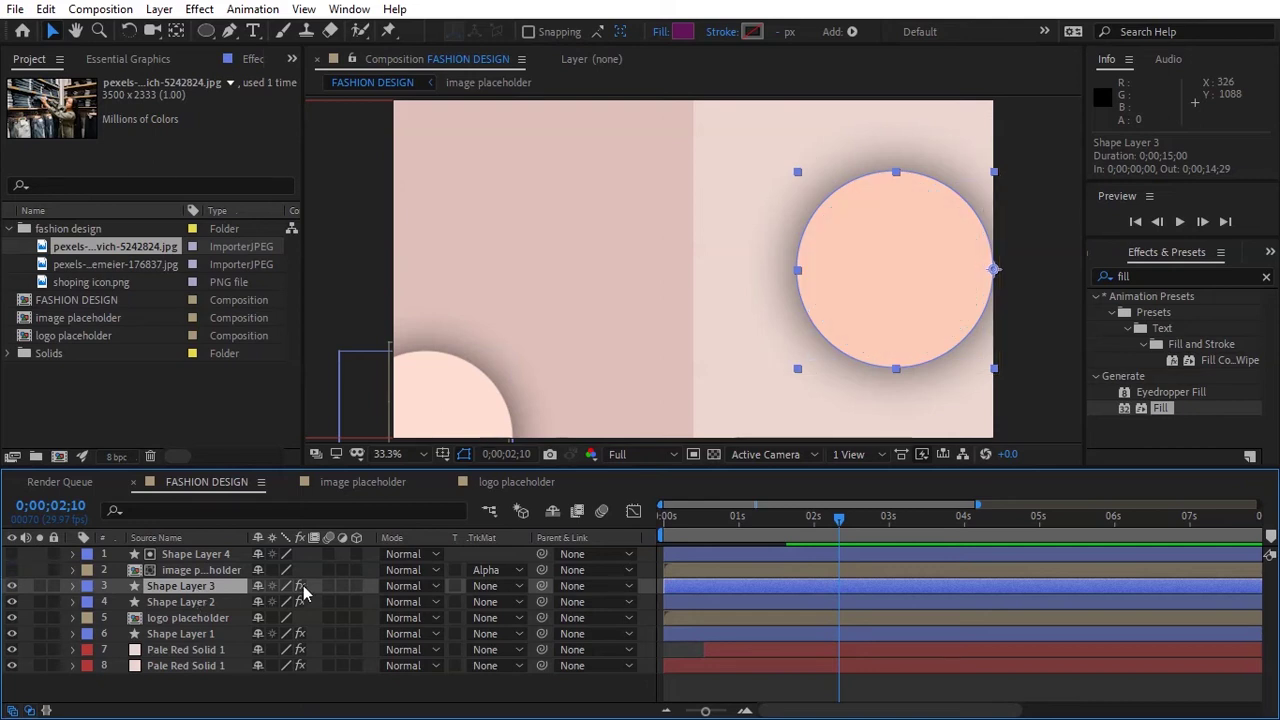
key(p)
key(s)
drag(840, 522, 753, 530)
Step: Keyframe Shape Layer 3's Scale from 0% at 1;05 to 100% at 2 seconds
click(120, 601)
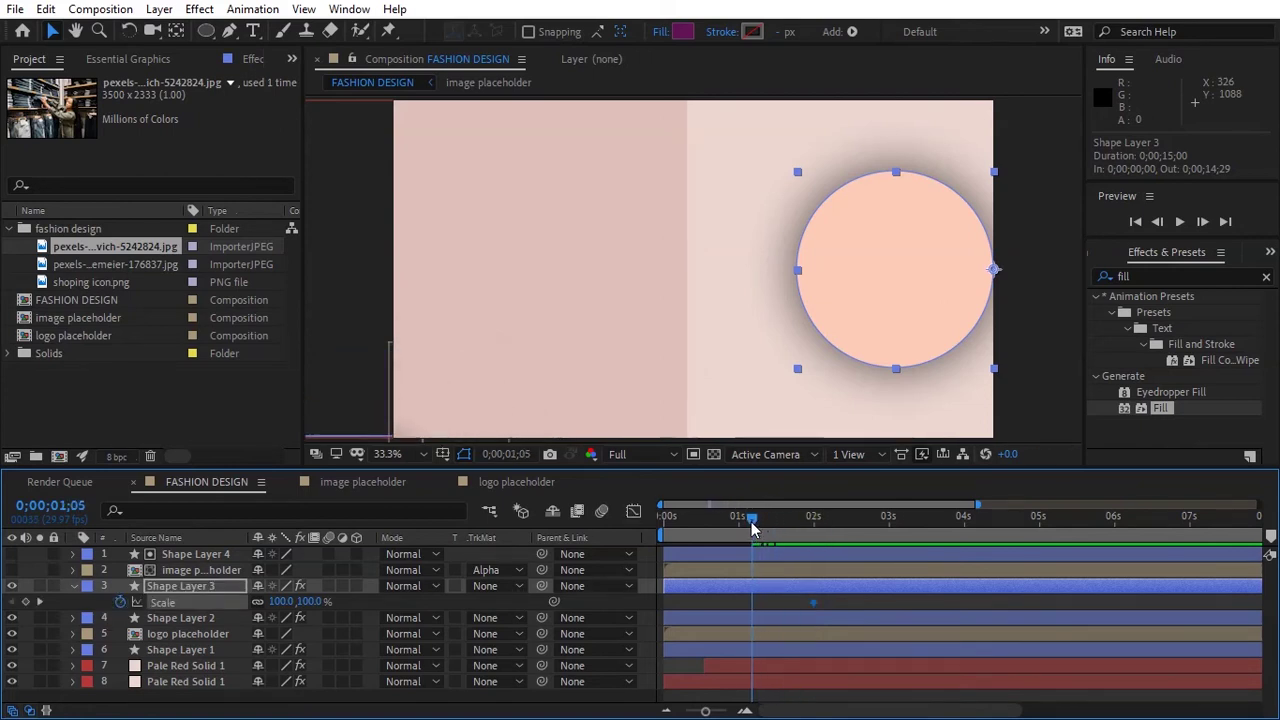
click(283, 605)
text(0)
key(Return)
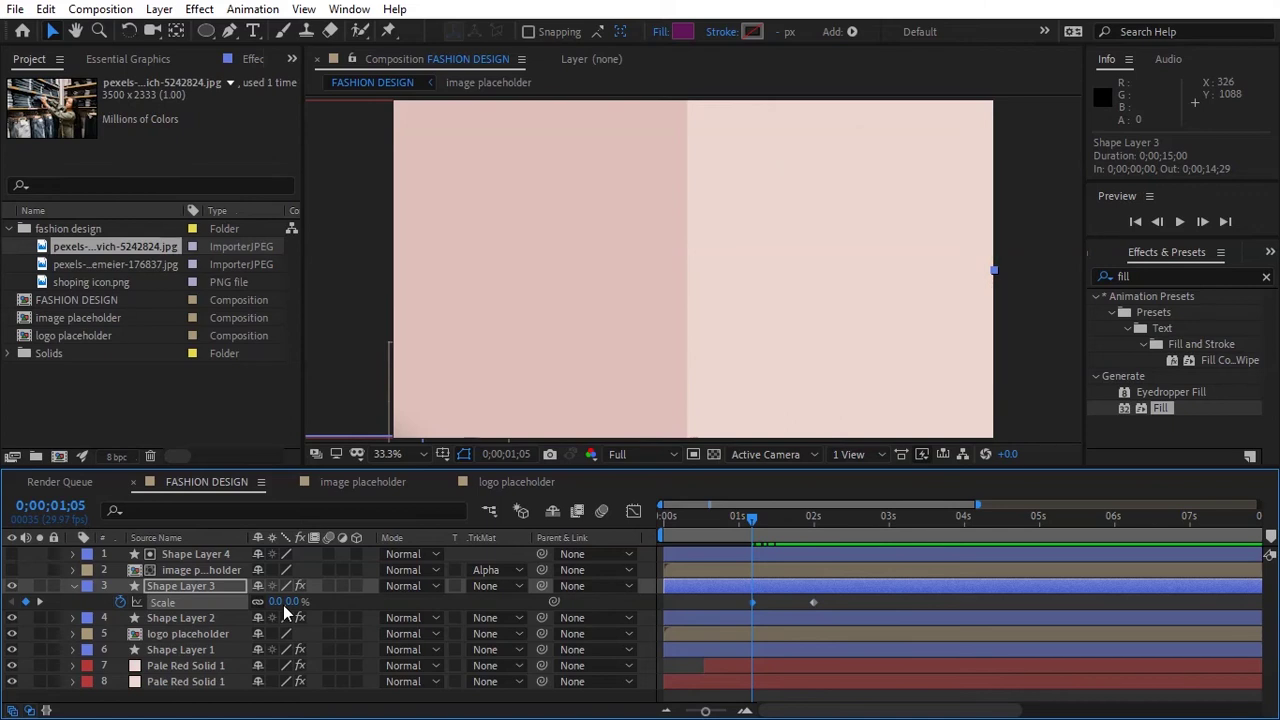
Step: Apply Easy Ease to Shape Layer 3's scale keyframes and steepen its speed curve to peak earlier
drag(822, 611, 744, 600)
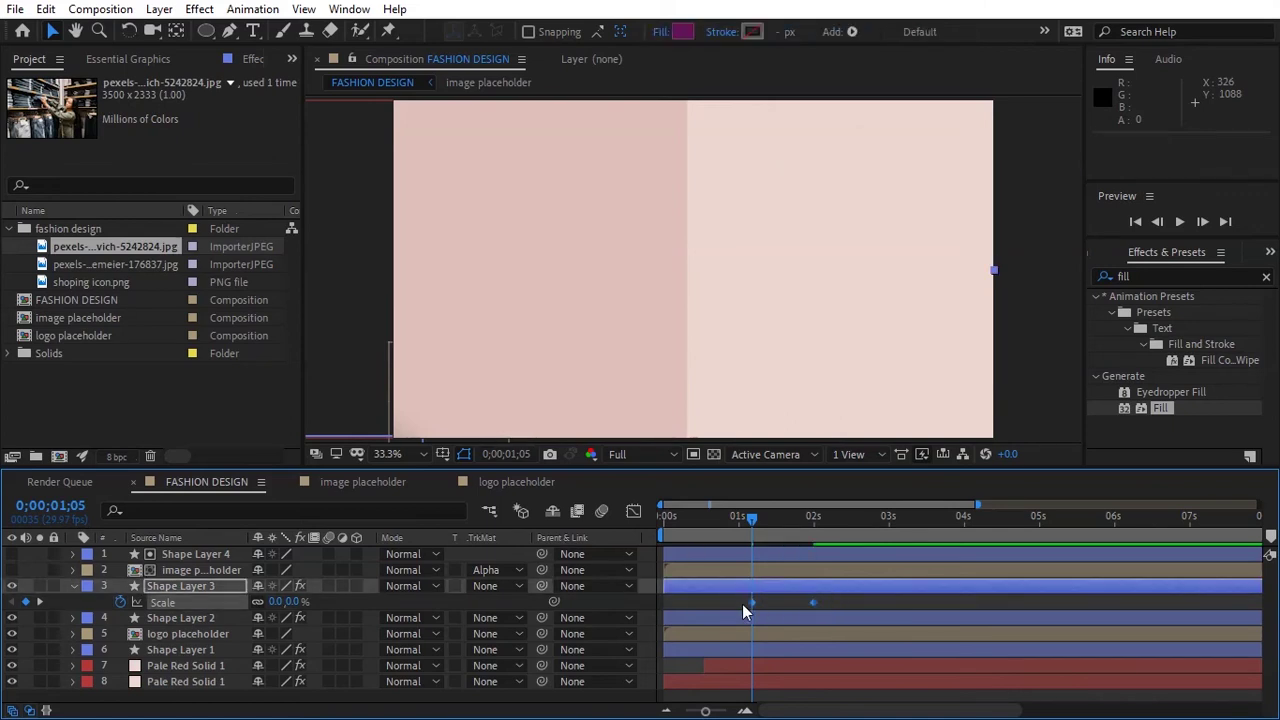
right_click(754, 605)
mouse_move(857, 589)
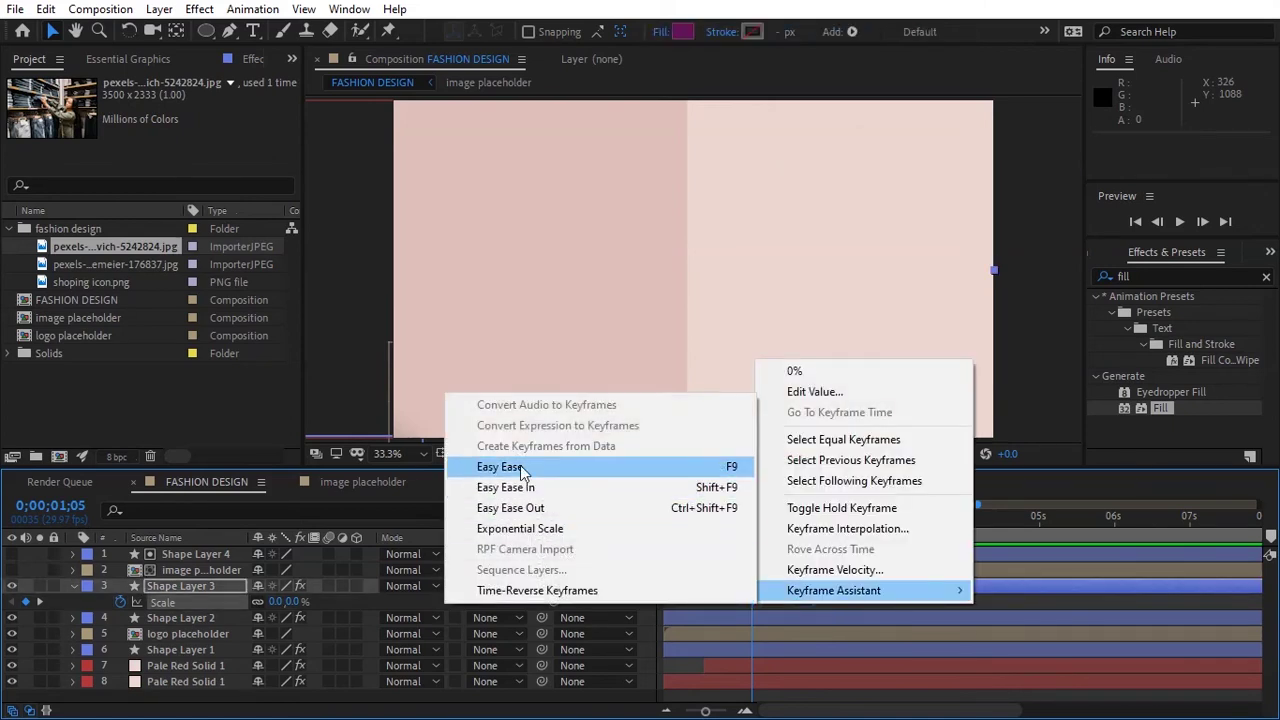
click(520, 468)
click(633, 511)
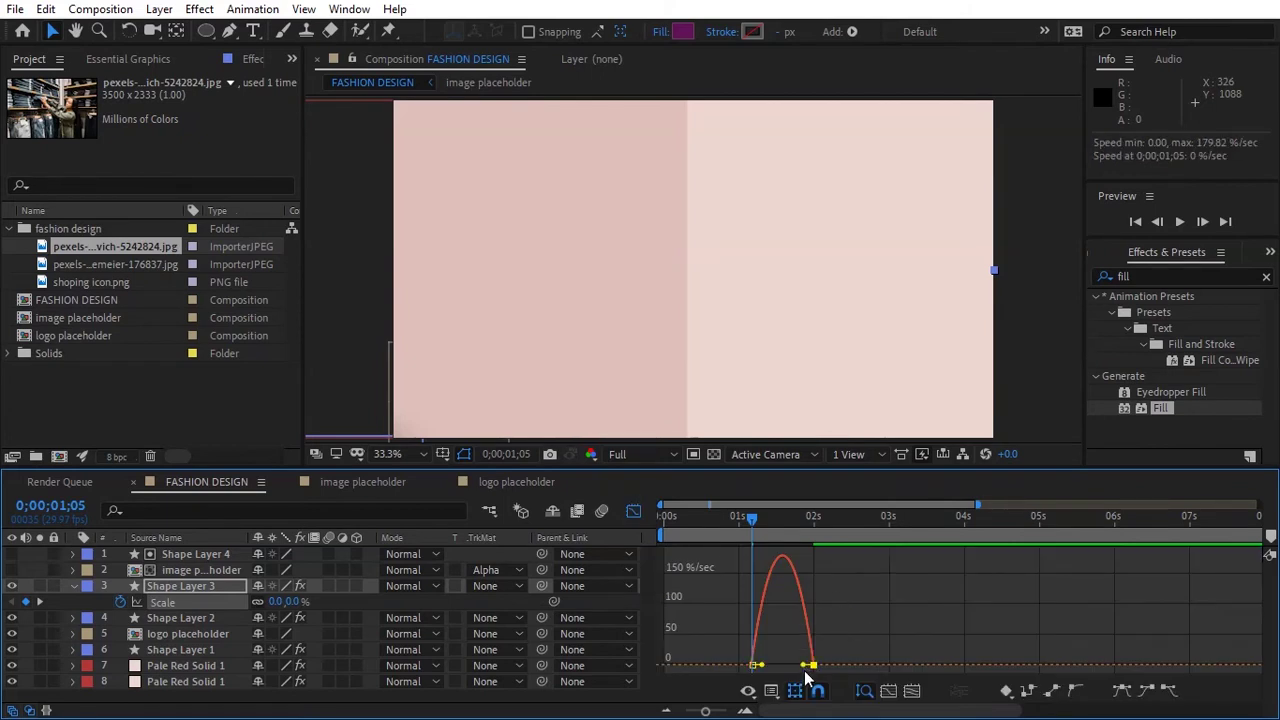
drag(805, 666, 768, 667)
click(633, 511)
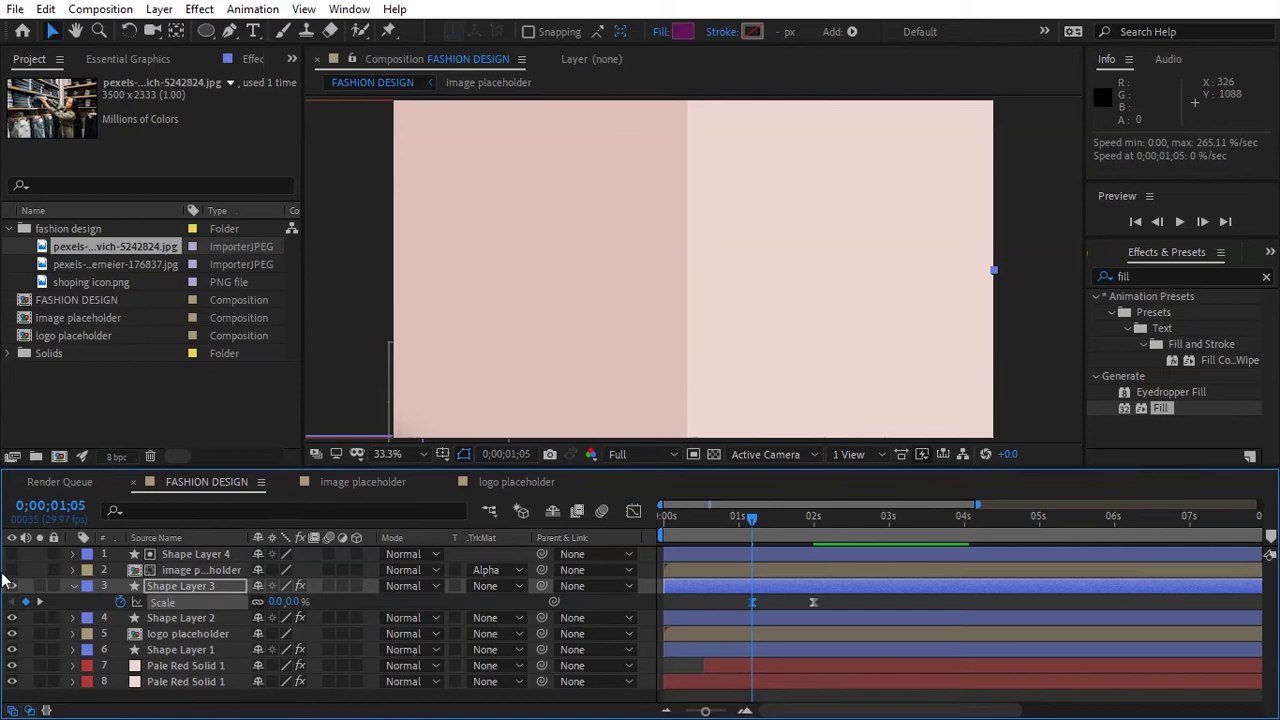
click(74, 586)
Step: Keyframe Shape Layer 4's Scale from 0% at 2;00 to 90% at 2;16
click(180, 575)
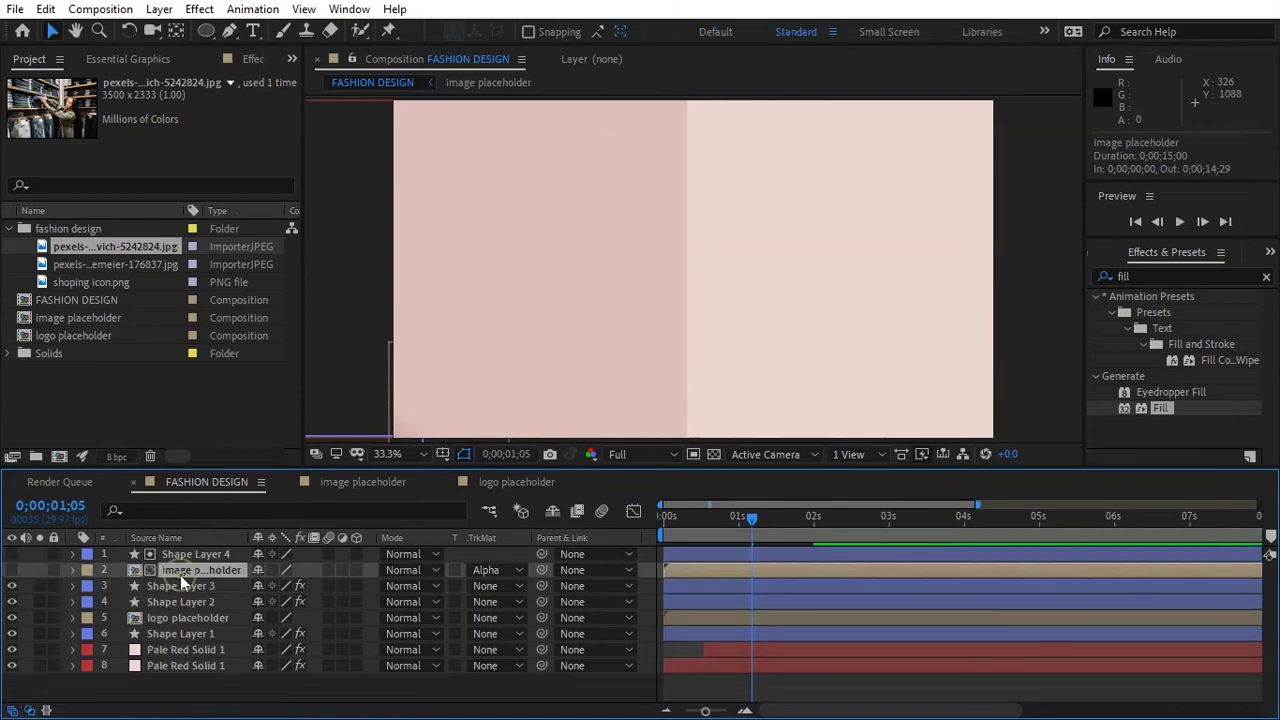
click(189, 556)
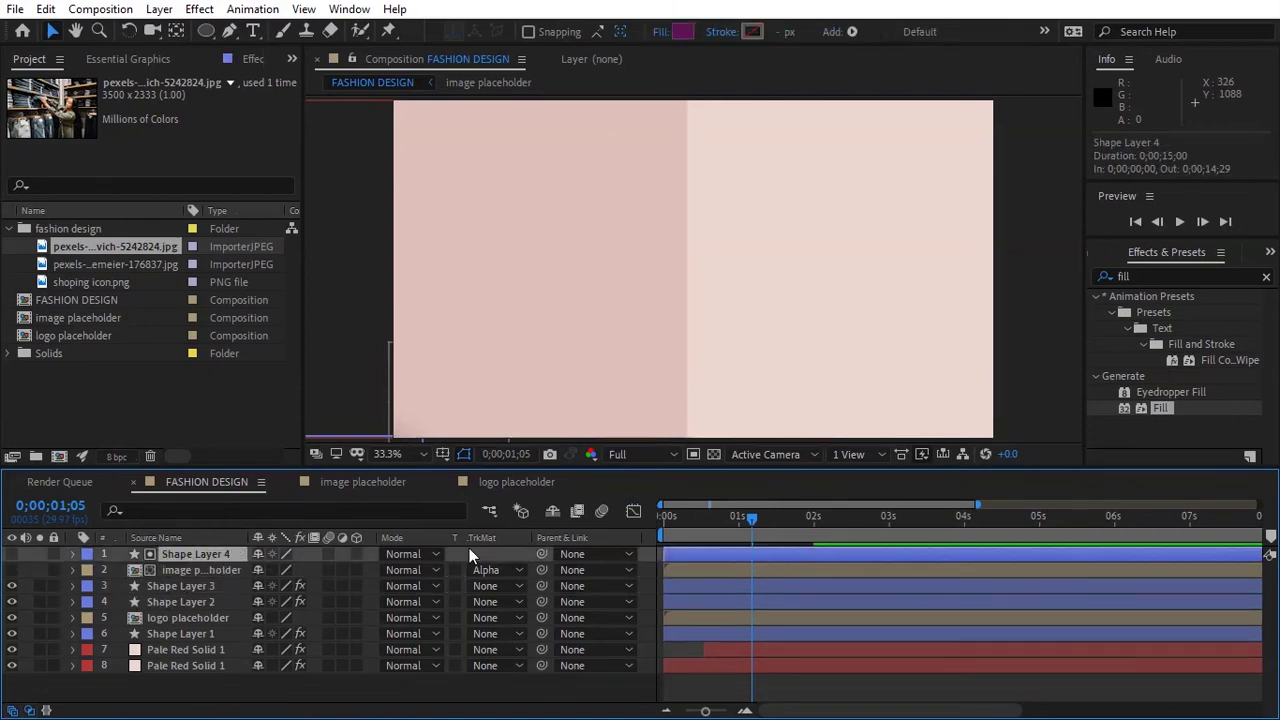
key(s)
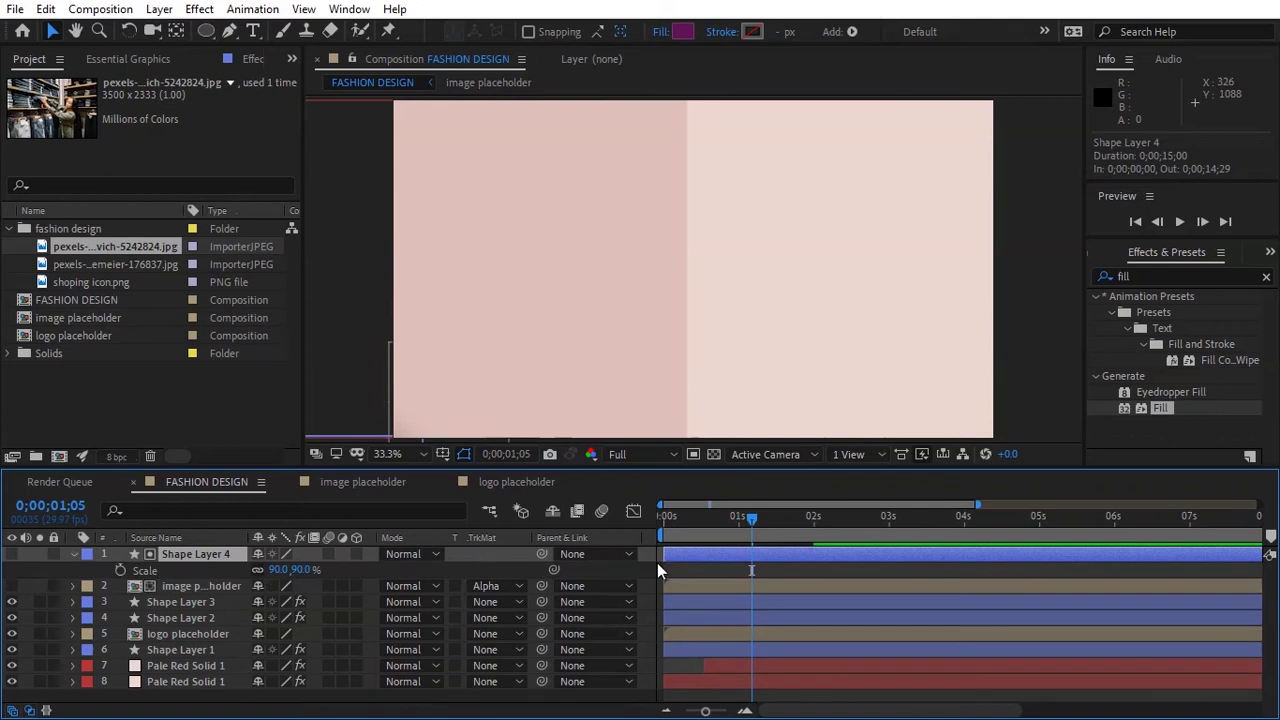
click(759, 517)
drag(780, 517, 855, 520)
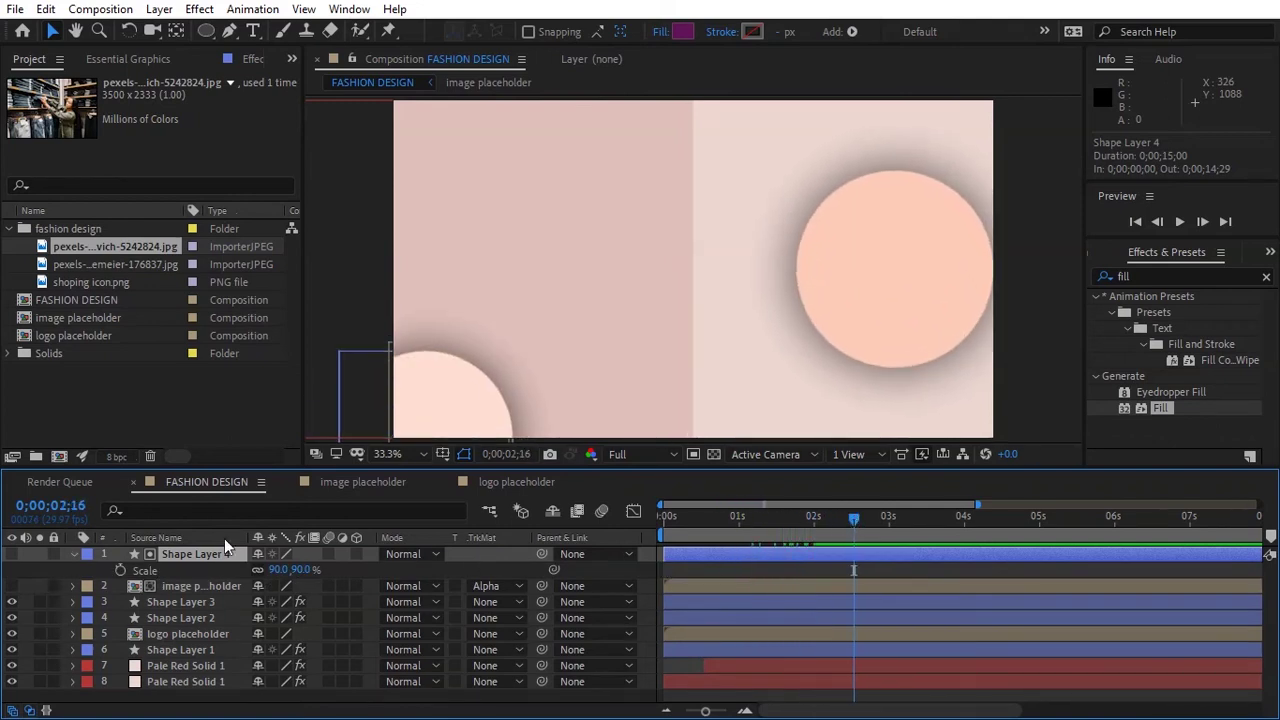
click(120, 570)
drag(854, 518, 823, 519)
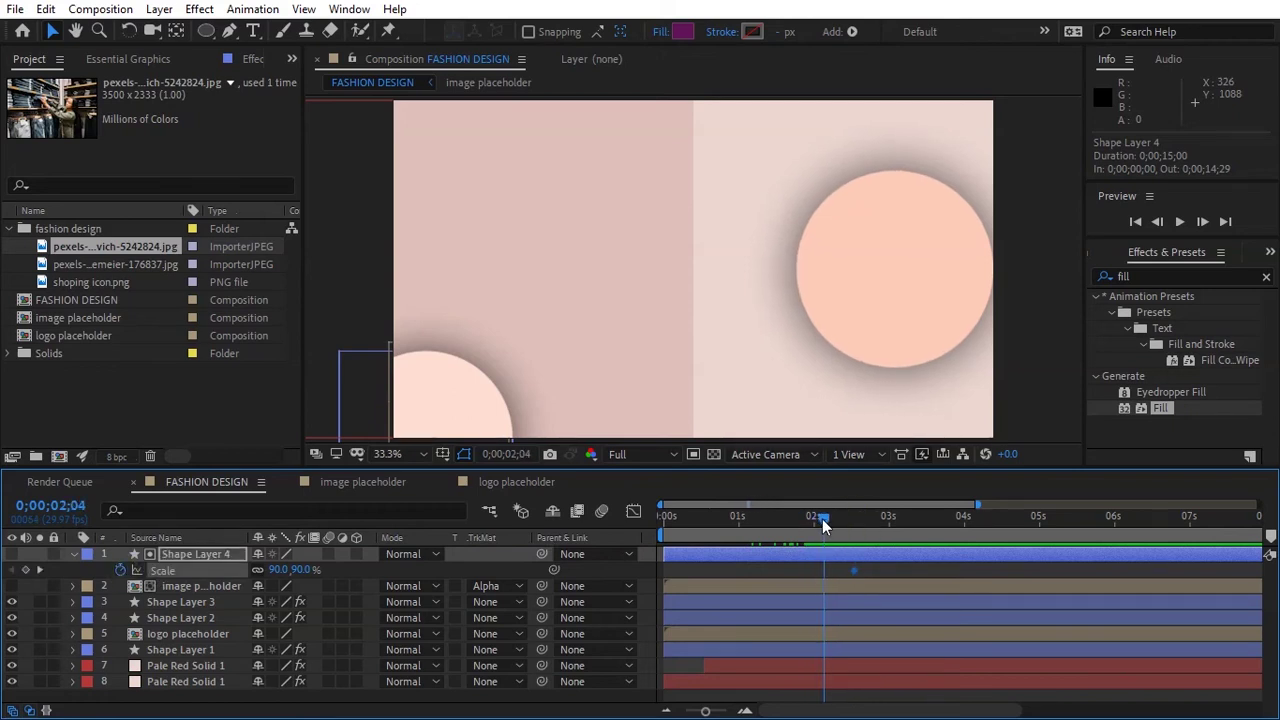
drag(822, 519, 812, 517)
click(278, 569)
text(0)
key(Return)
Step: Ease Shape Layer 4's scale keyframes and sharpen the speed curve for a snappier pop
click(855, 570)
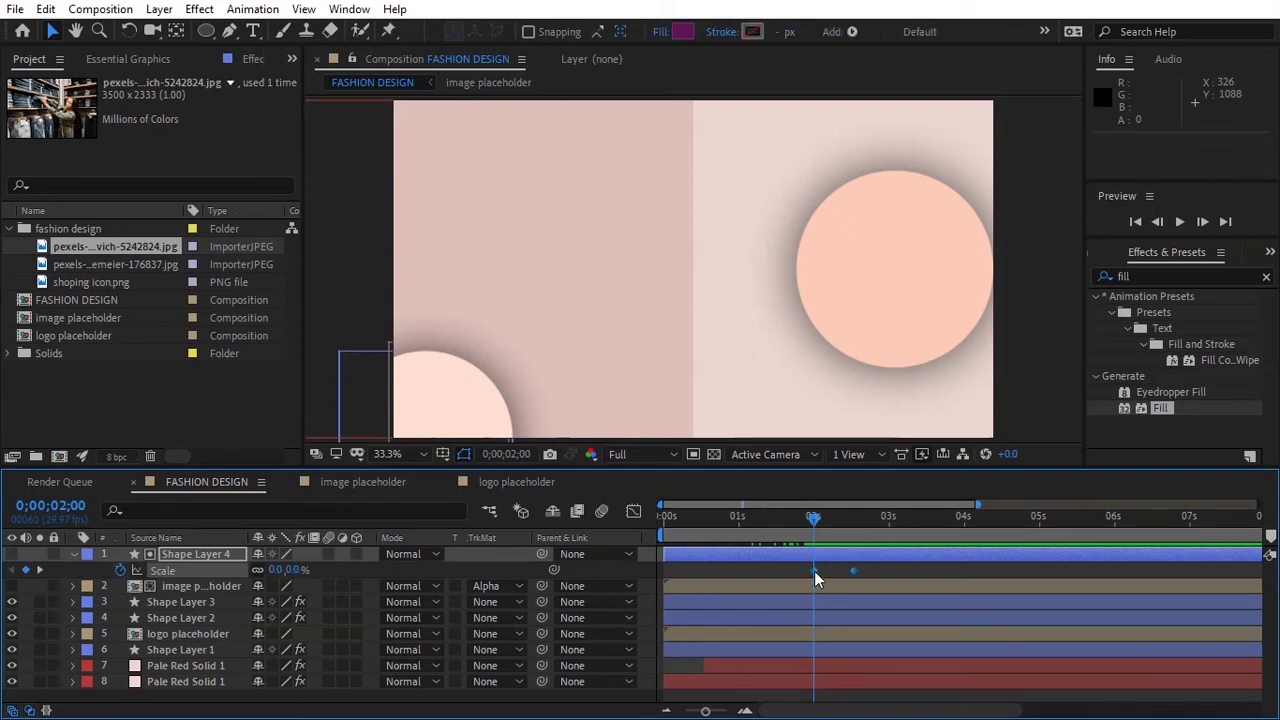
right_click(814, 571)
mouse_move(900, 554)
click(580, 434)
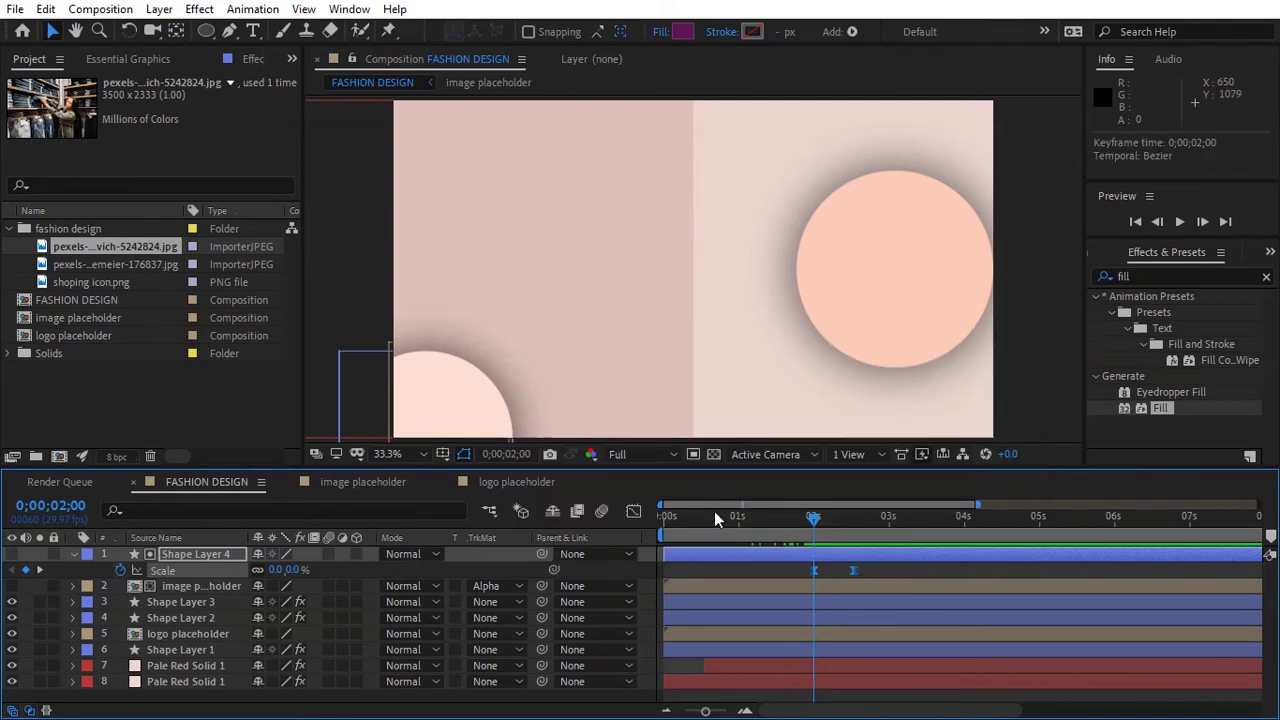
key(shift+F3)
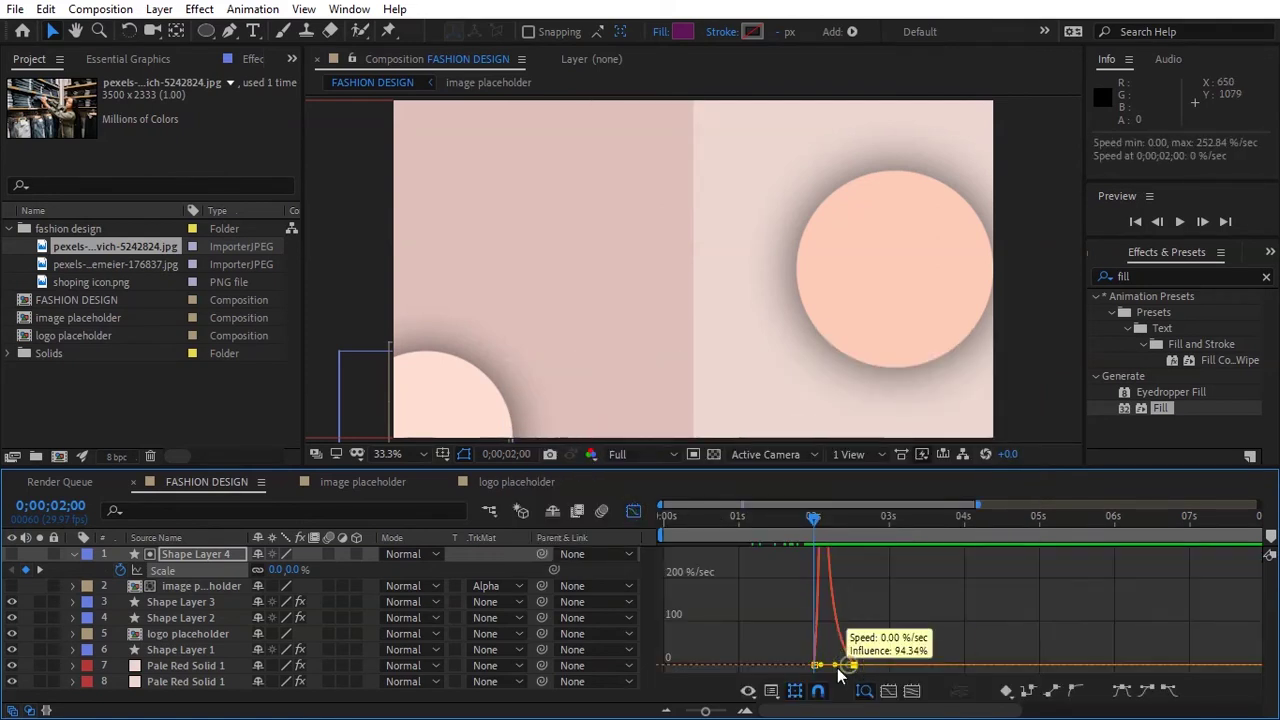
mouse_move(838, 665)
mouse_down()
mouse_move(818, 665)
mouse_move(836, 666)
mouse_up()
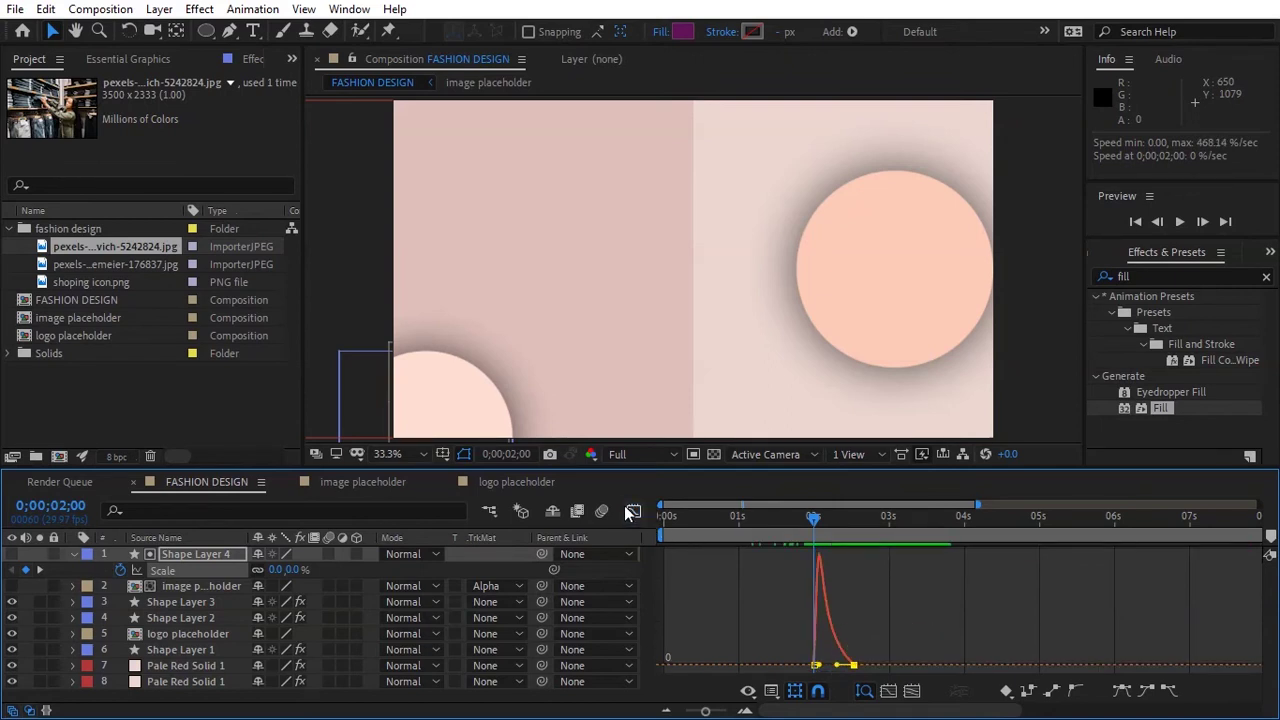
click(632, 512)
click(76, 553)
key(space)
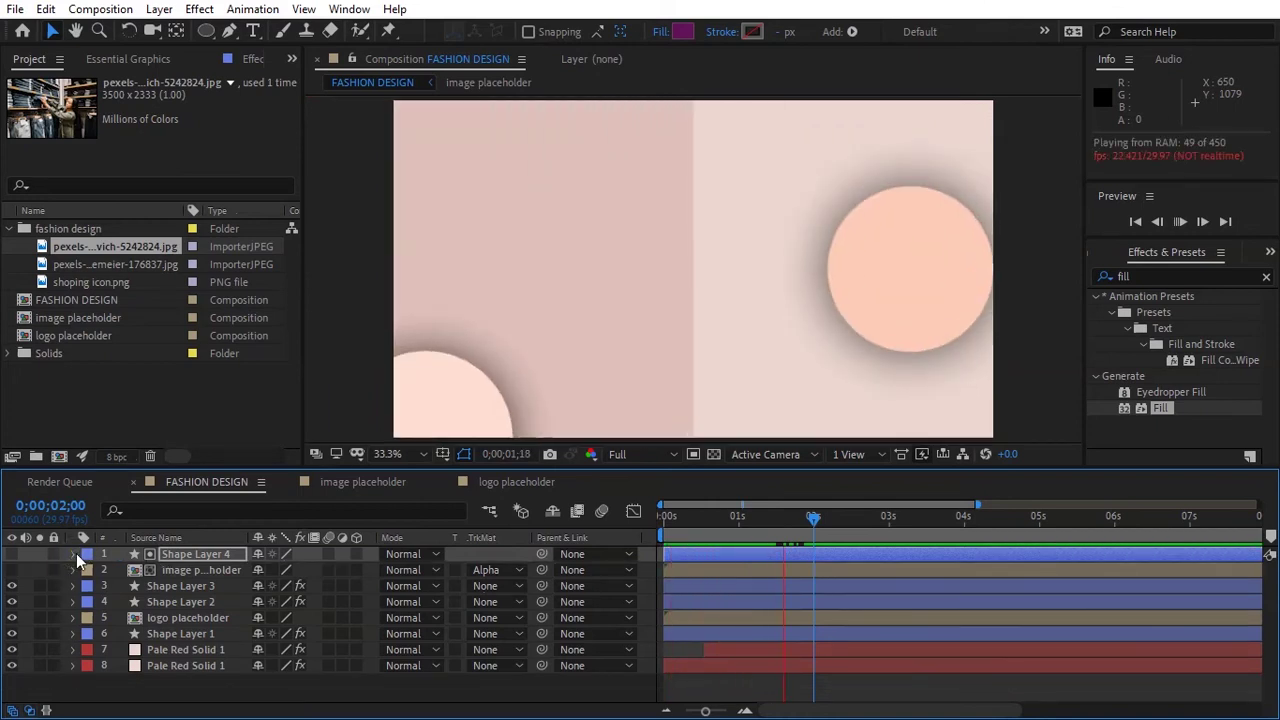
key(space)
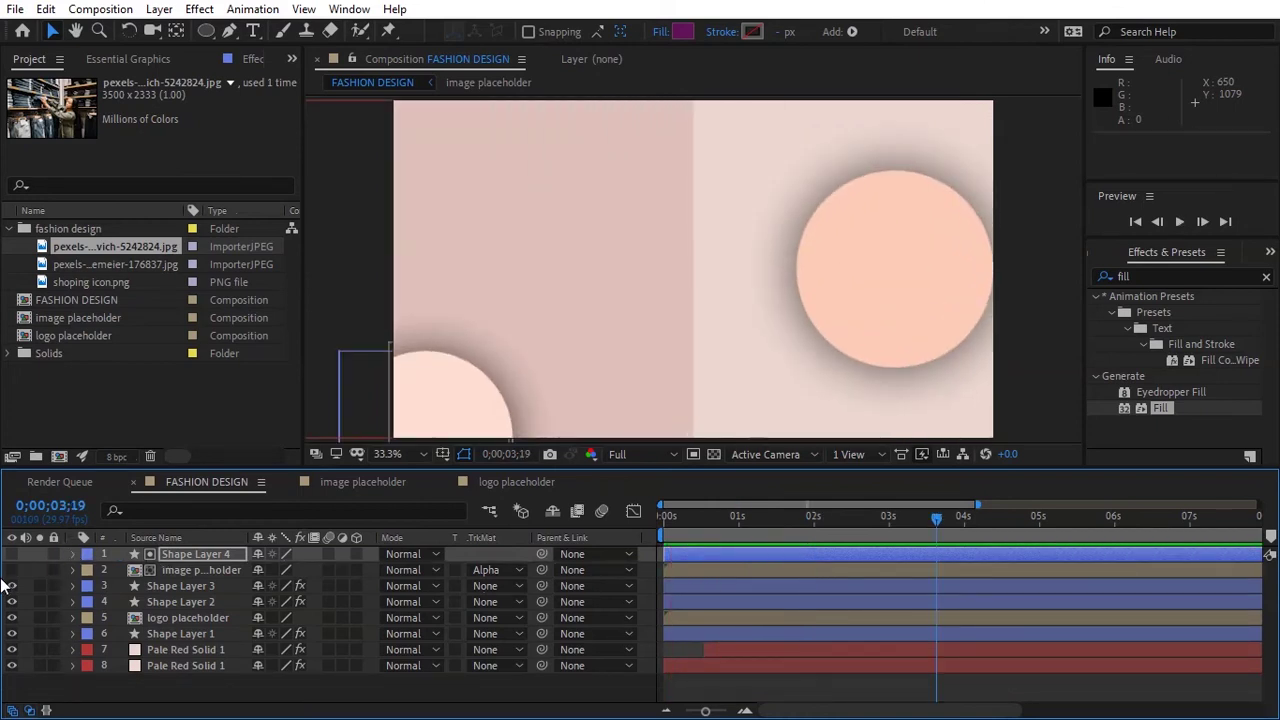
key(space)
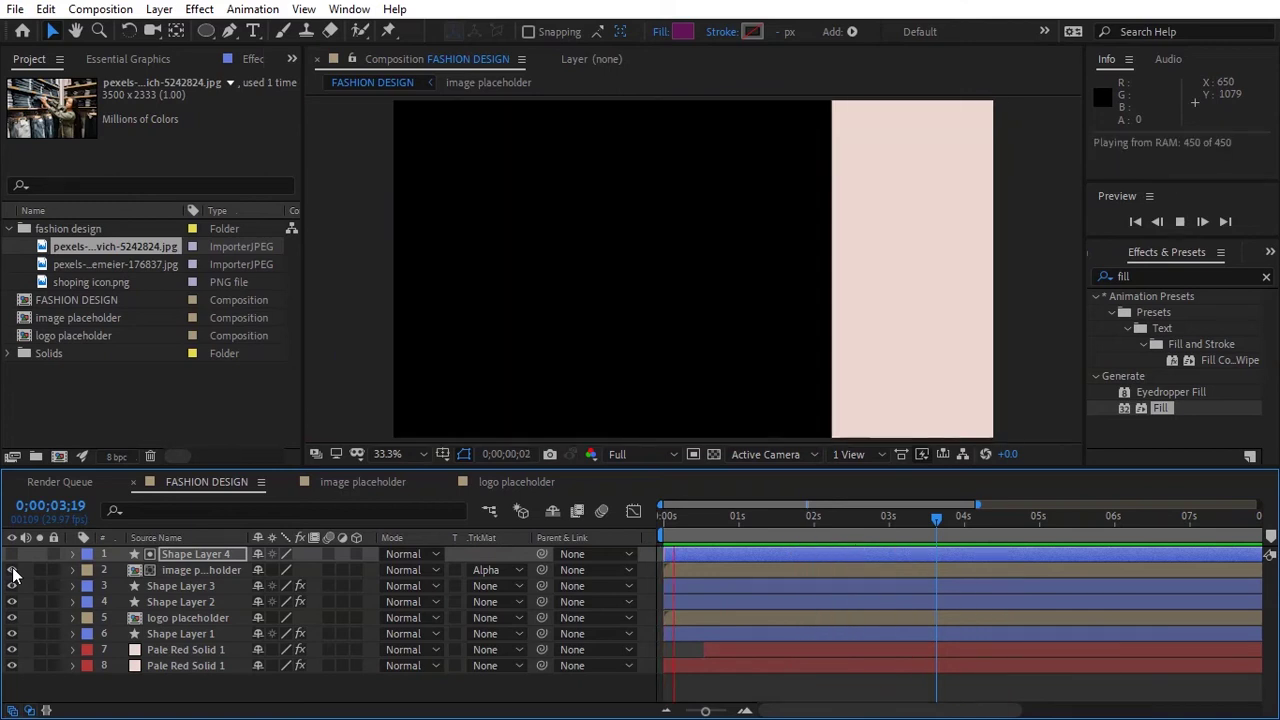
key(space)
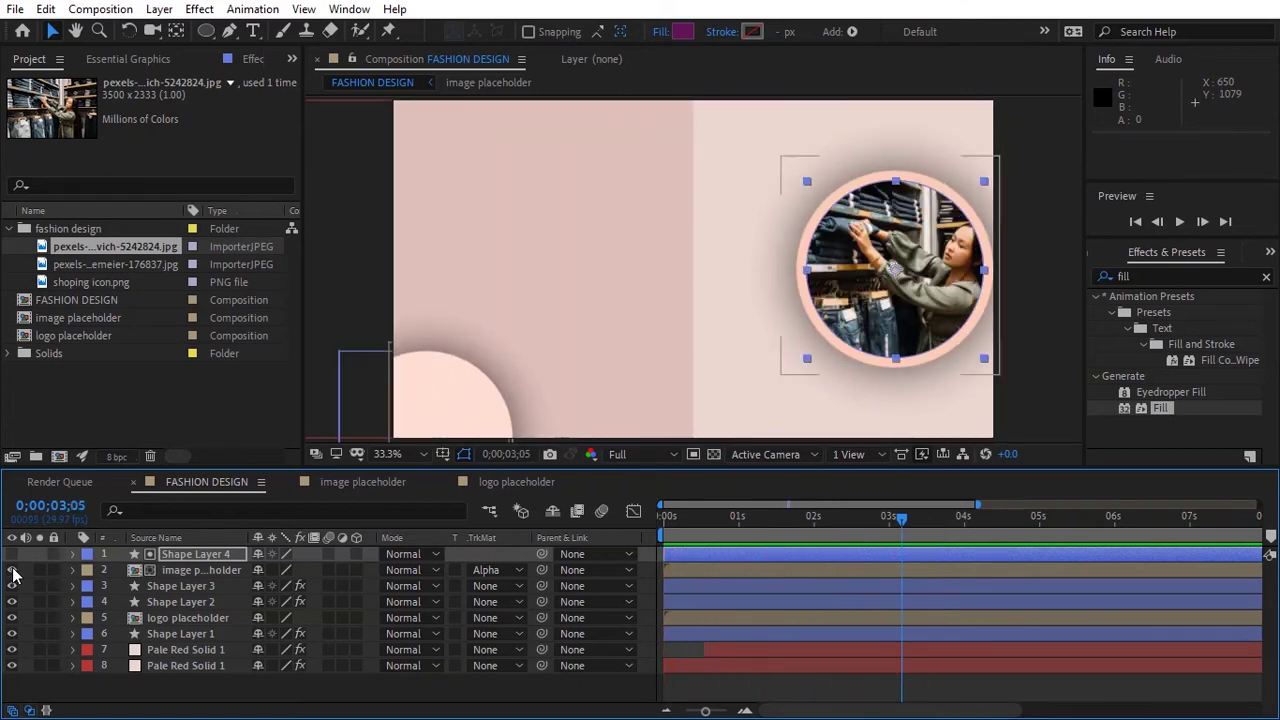
click(195, 676)
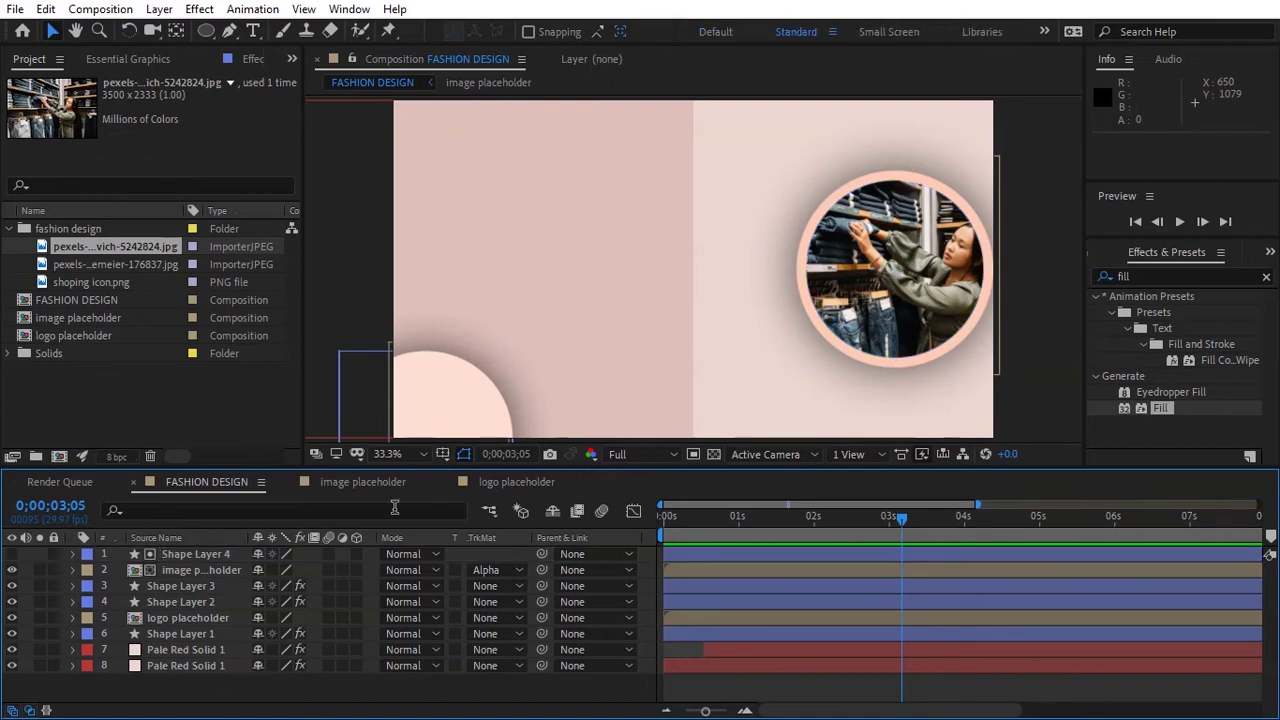
Step: Place the San Diego sign photo inside the logo placeholder comp at 6% scale
double_click(174, 616)
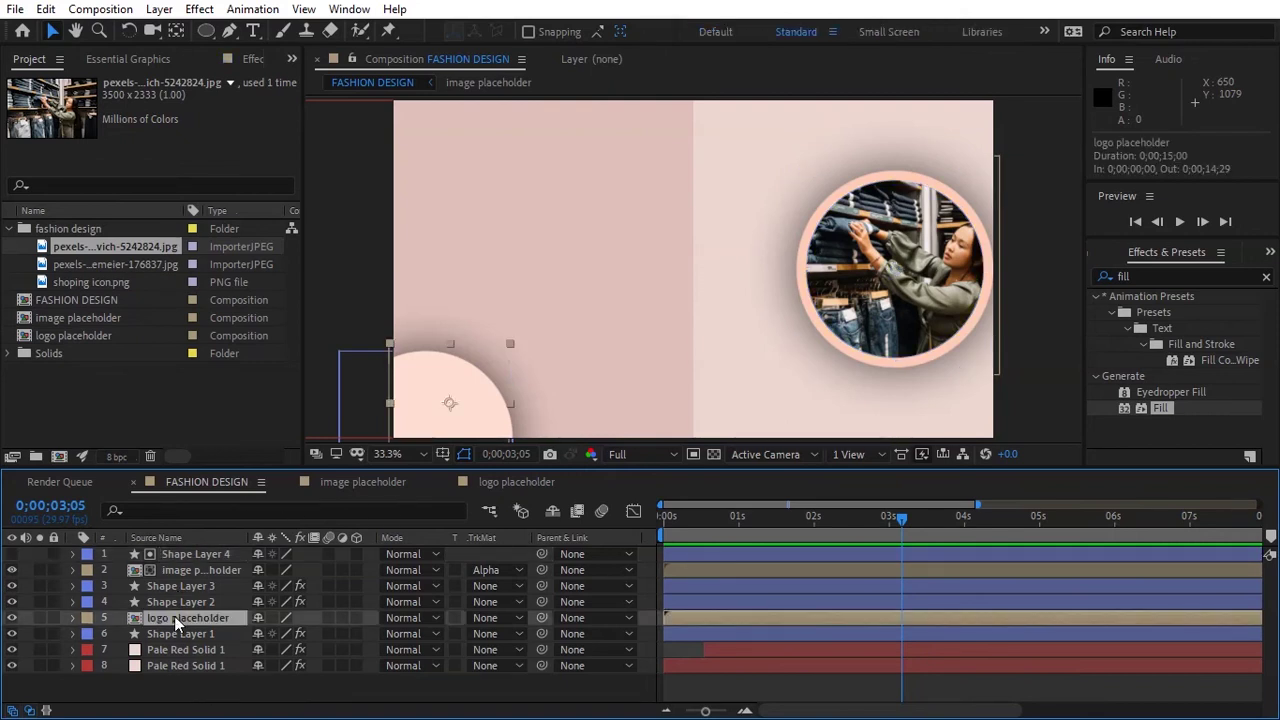
mouse_move(115, 264)
mouse_down()
mouse_move(155, 627)
mouse_move(160, 615)
mouse_up()
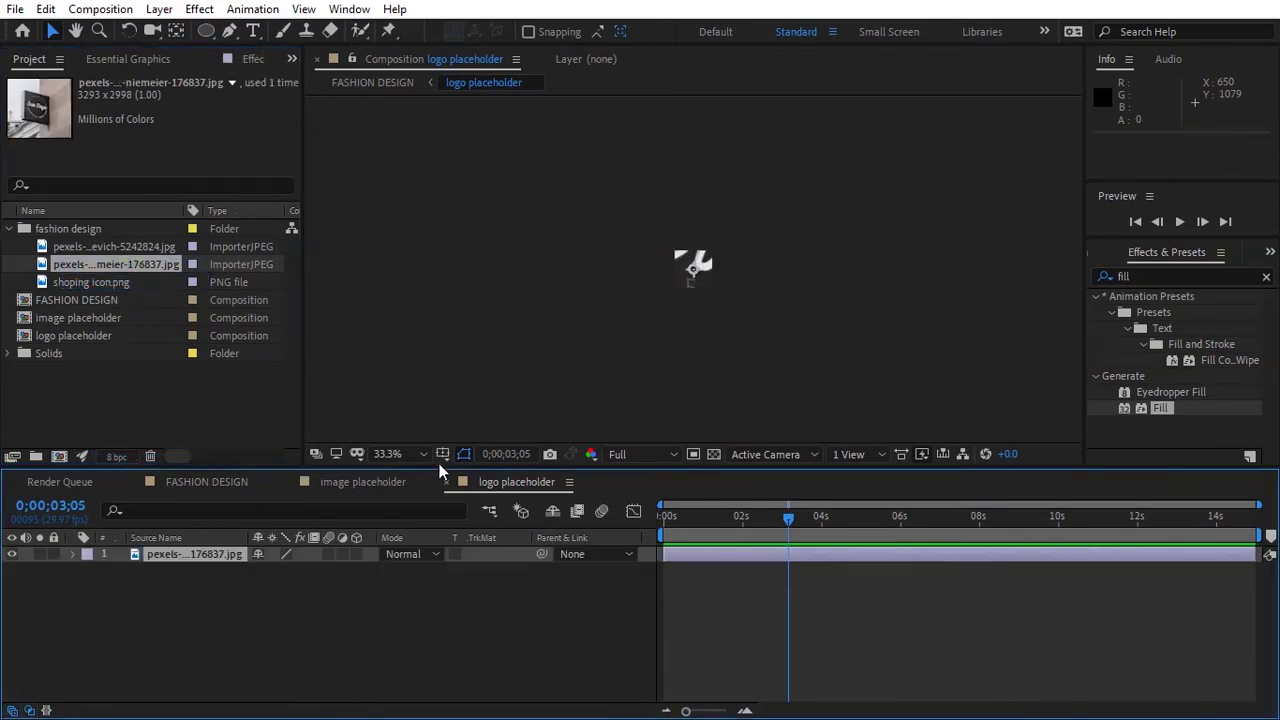
click(395, 454)
click(428, 133)
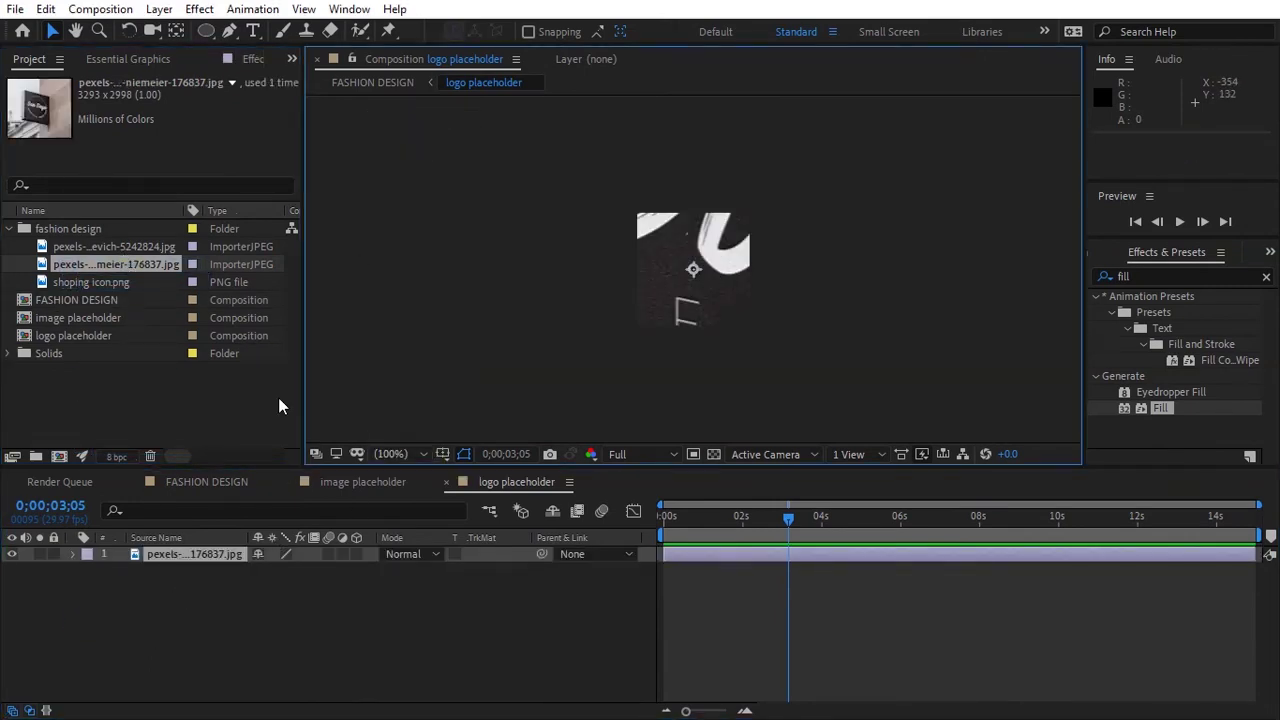
key(s)
drag(279, 569, 204, 581)
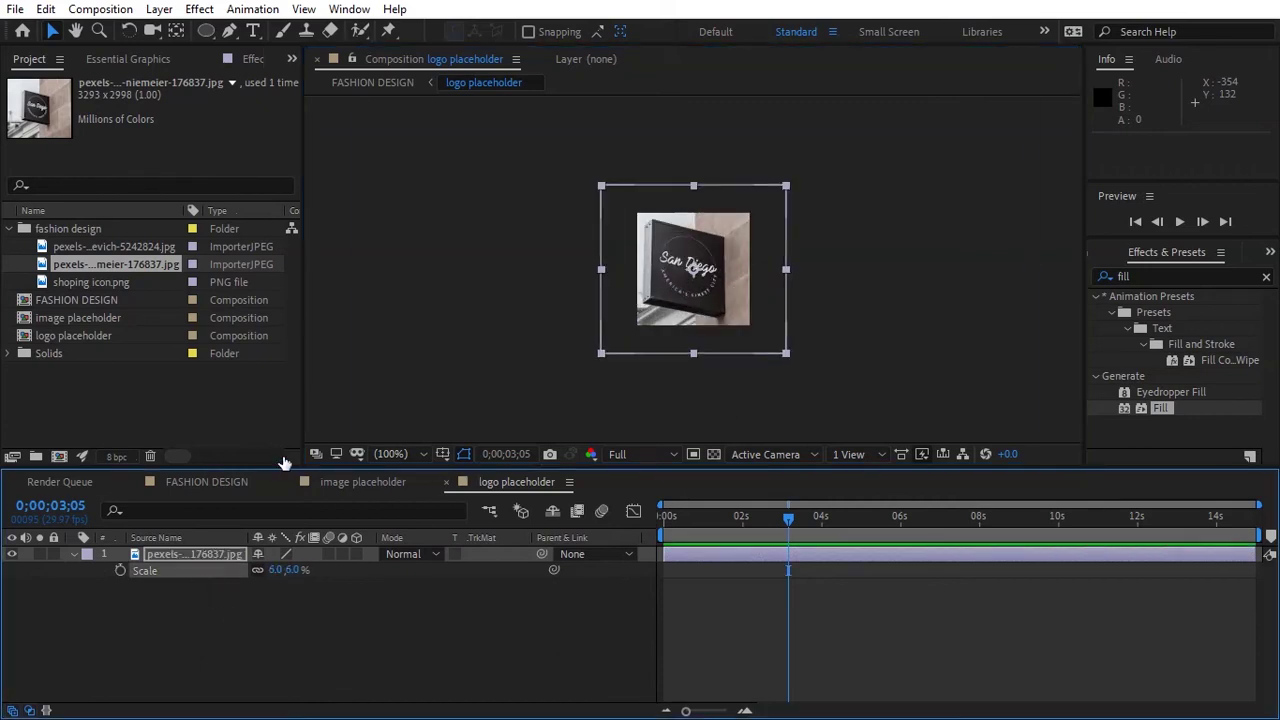
Step: Alpha-matte the logo placeholder to Shape Layer 2 in FASHION DESIGN and preview the animation
click(224, 485)
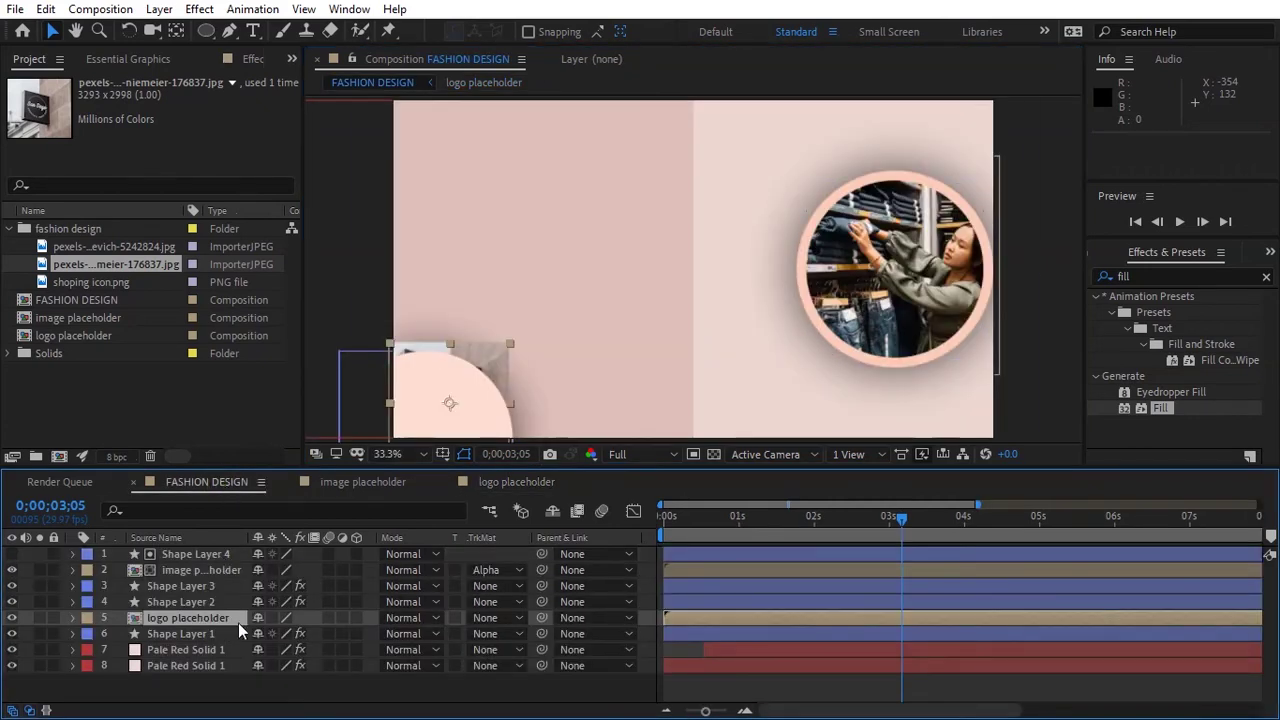
click(487, 634)
key(Escape)
click(492, 618)
click(565, 531)
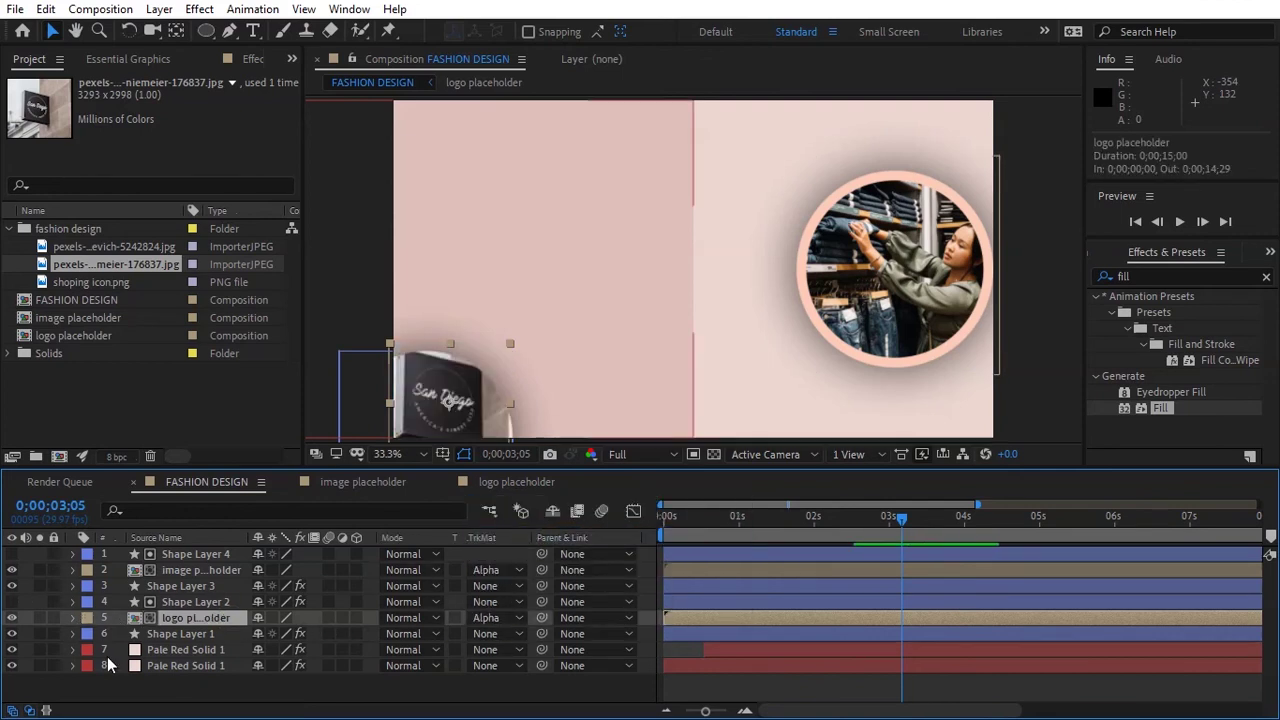
click(141, 698)
key(space)
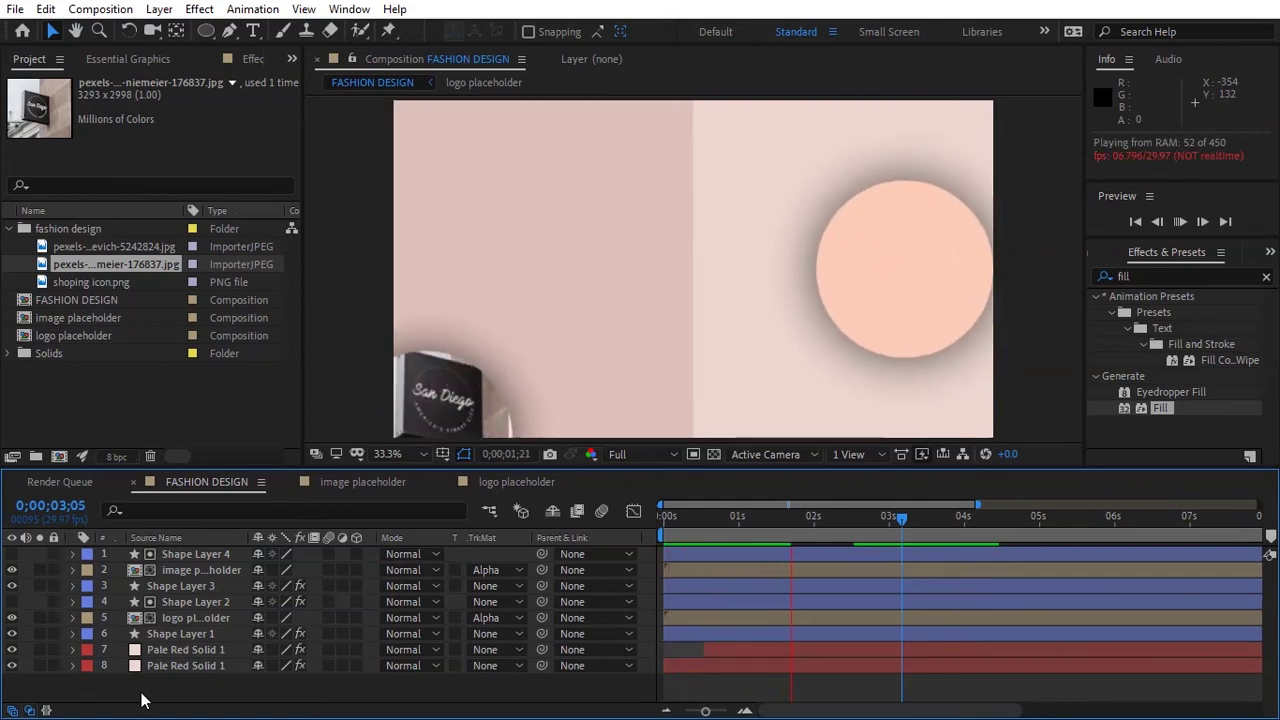
key(space)
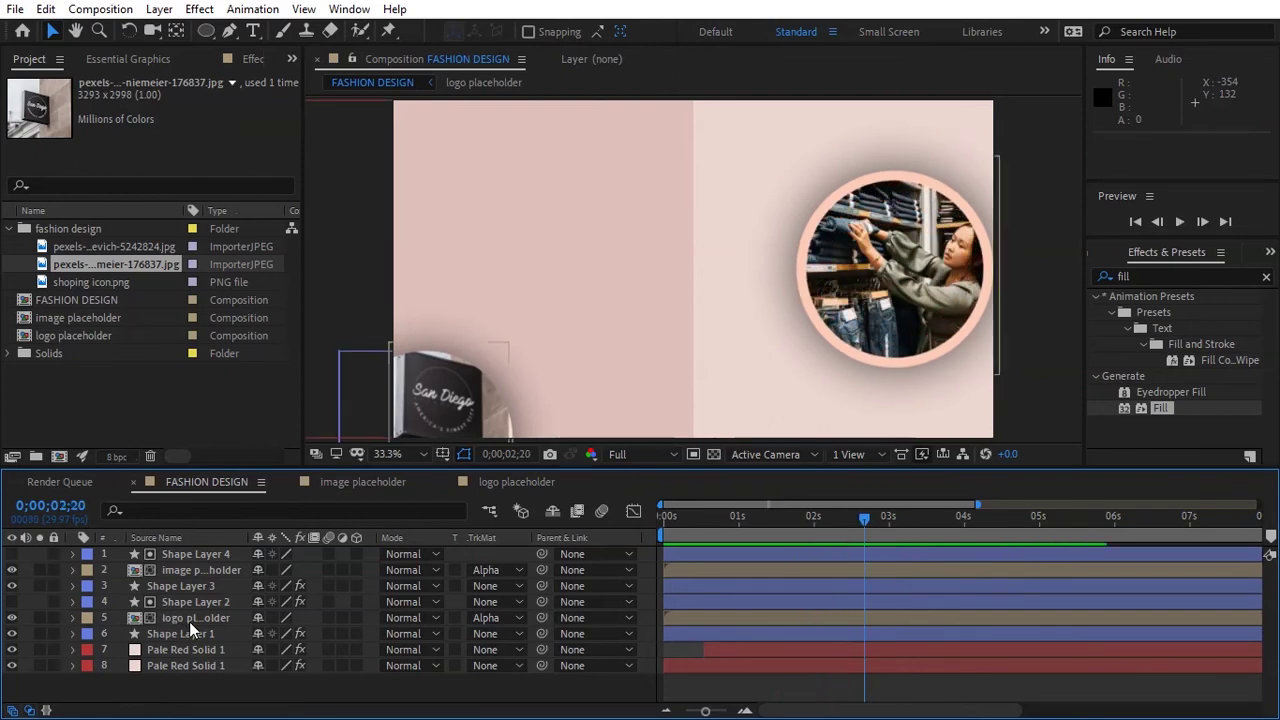
Step: Try scaling Shape Layer 2 to 110%, then undo the change
click(192, 606)
key(s)
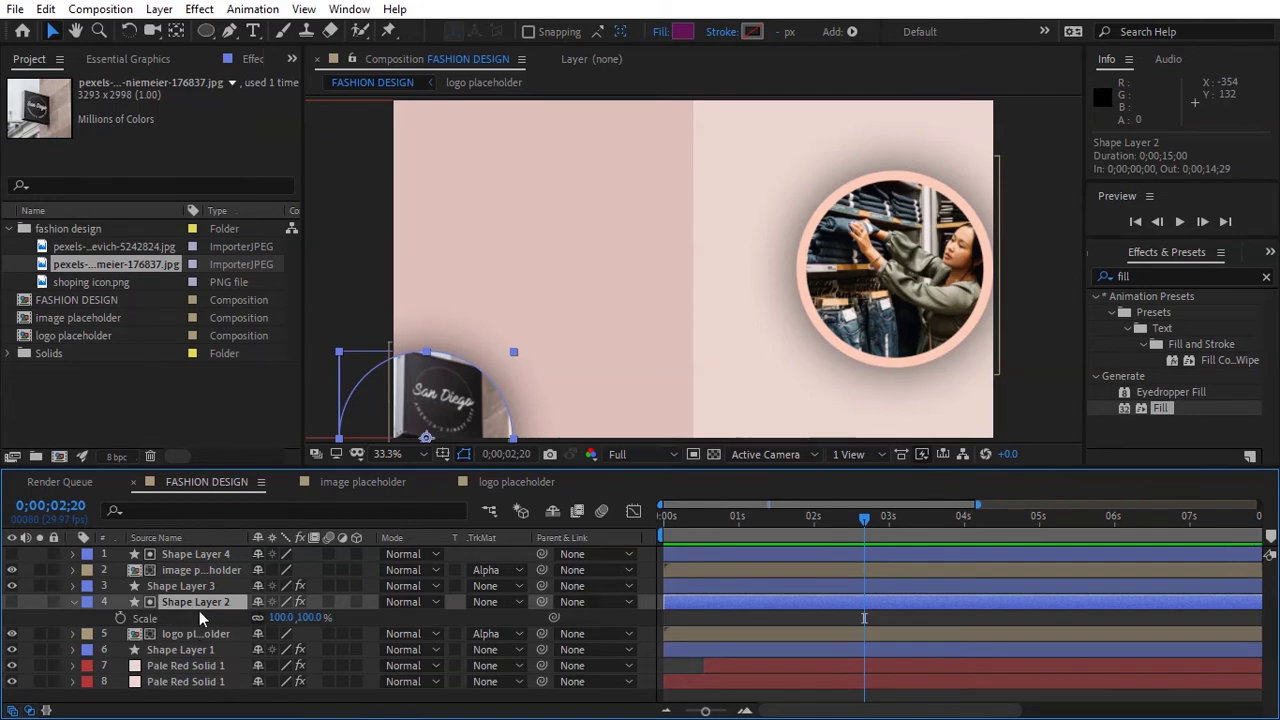
click(282, 619)
text(110)
key(Return)
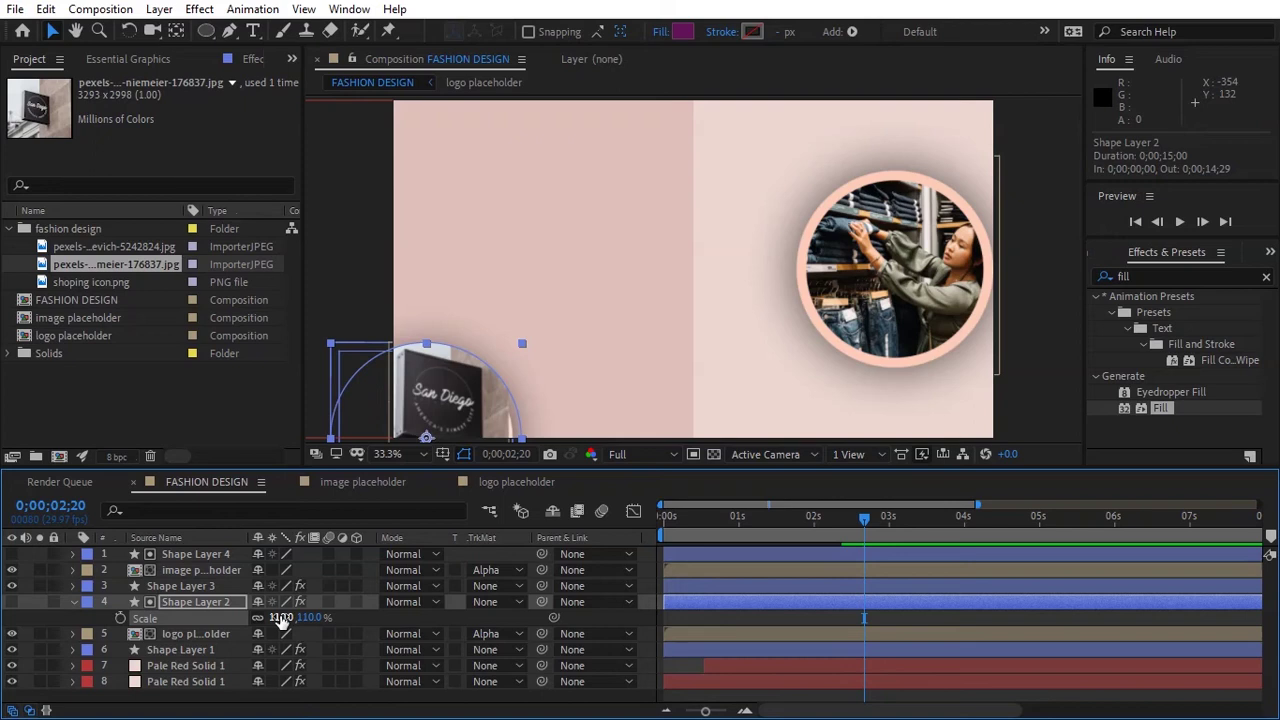
key(ctrl+z)
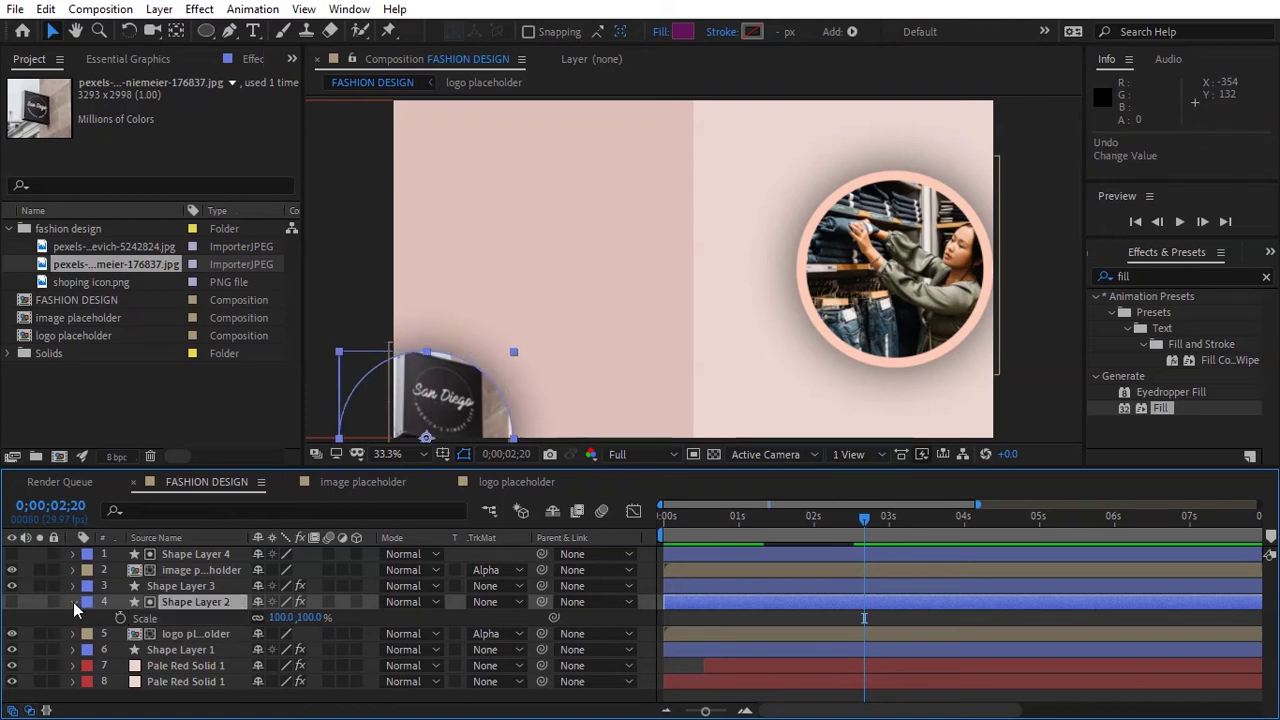
click(73, 603)
Step: Scale Shape Layer 1, the logo's outer ring, to 105%
click(203, 636)
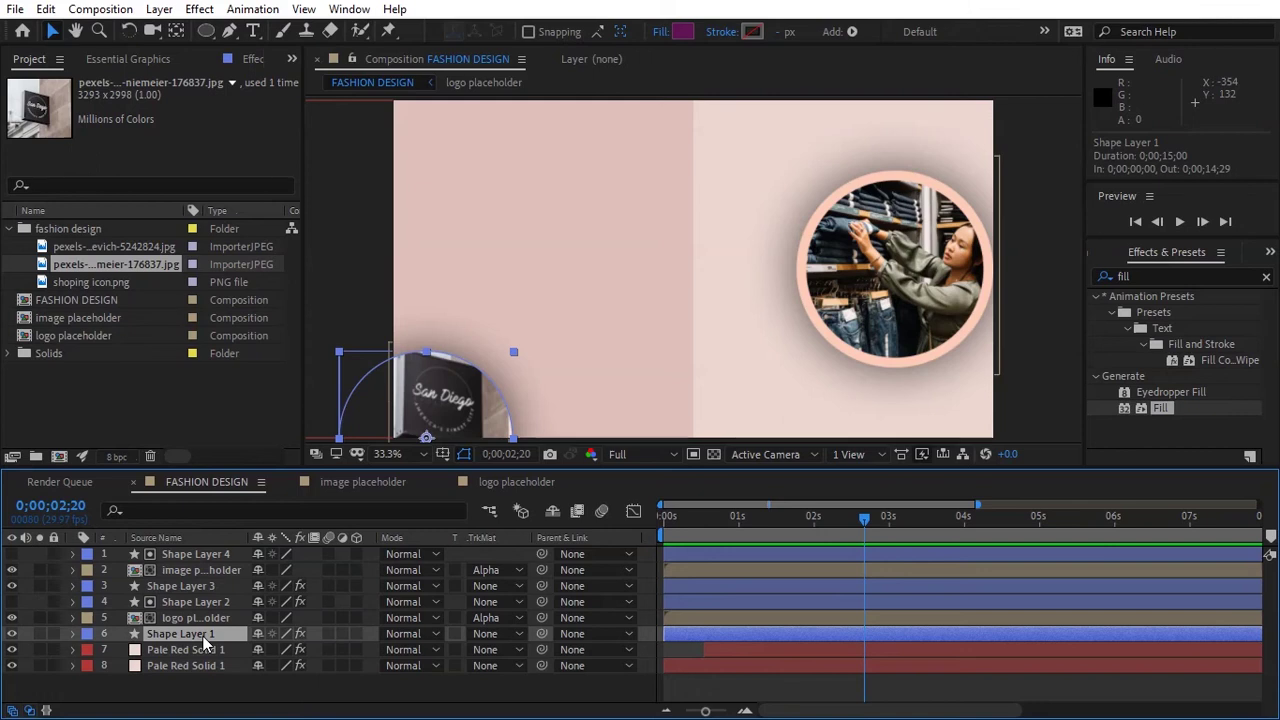
key(s)
drag(278, 650, 283, 652)
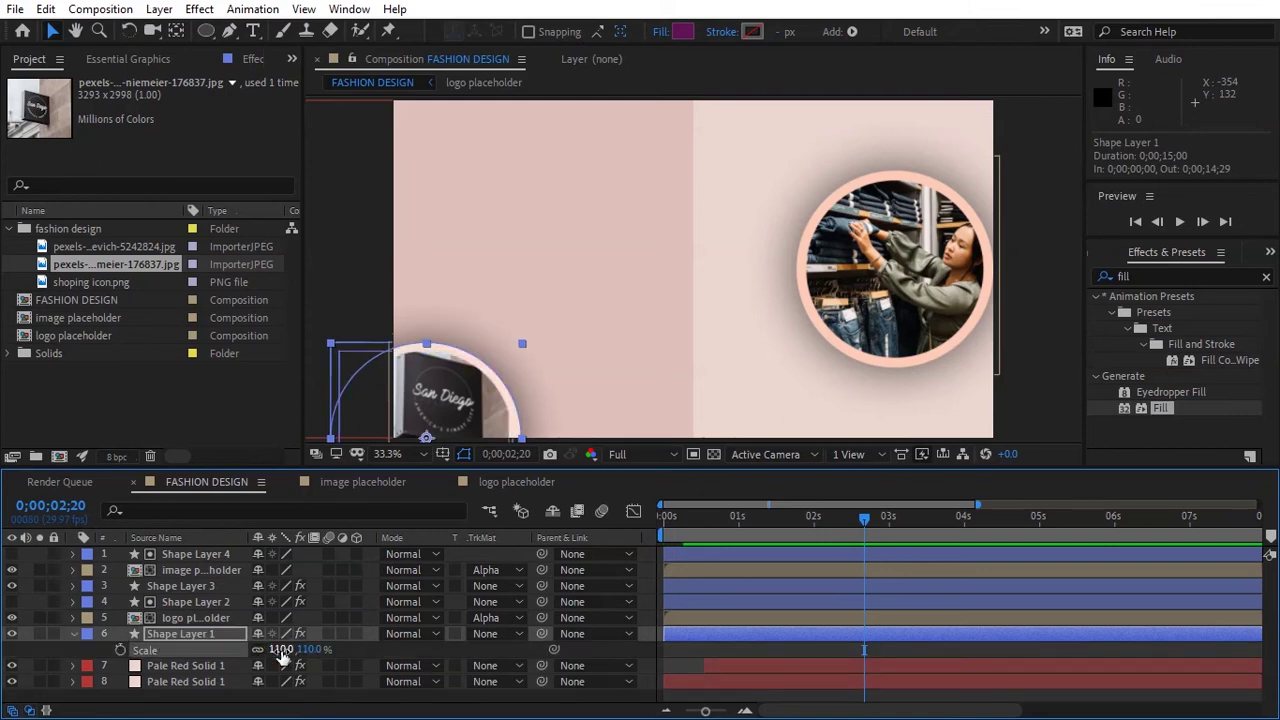
click(281, 650)
text(105)
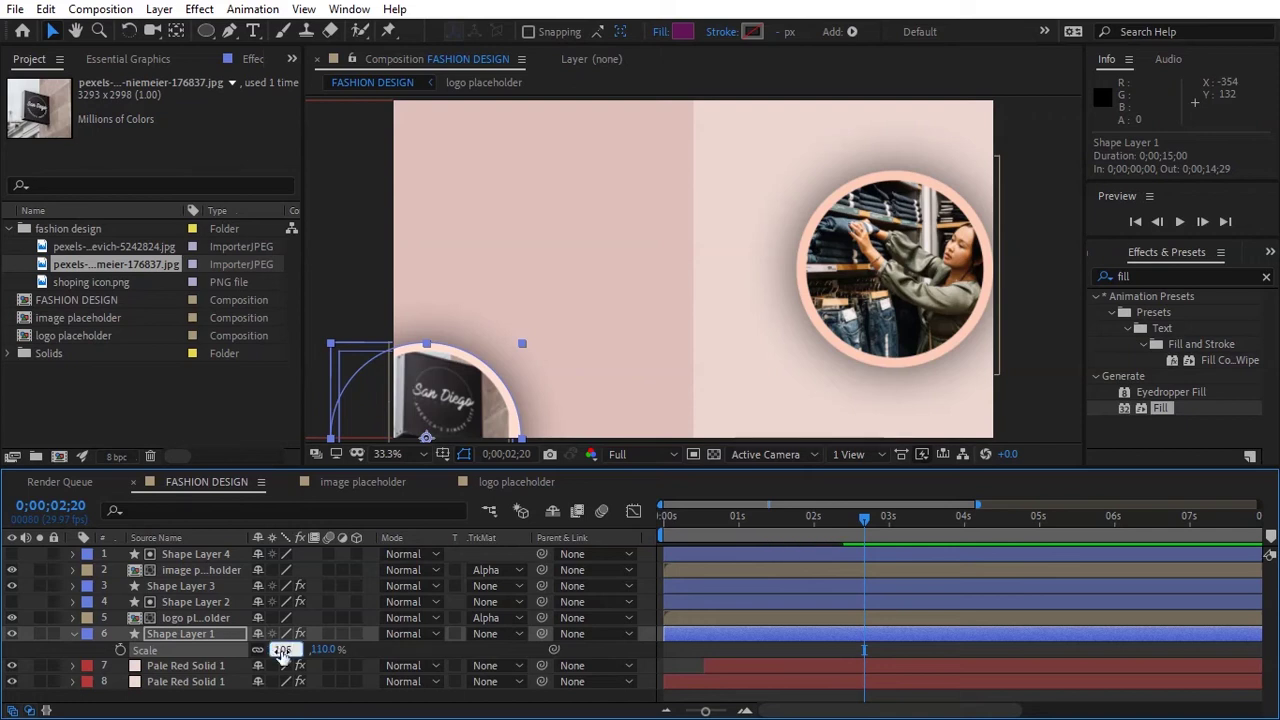
key(Return)
click(72, 634)
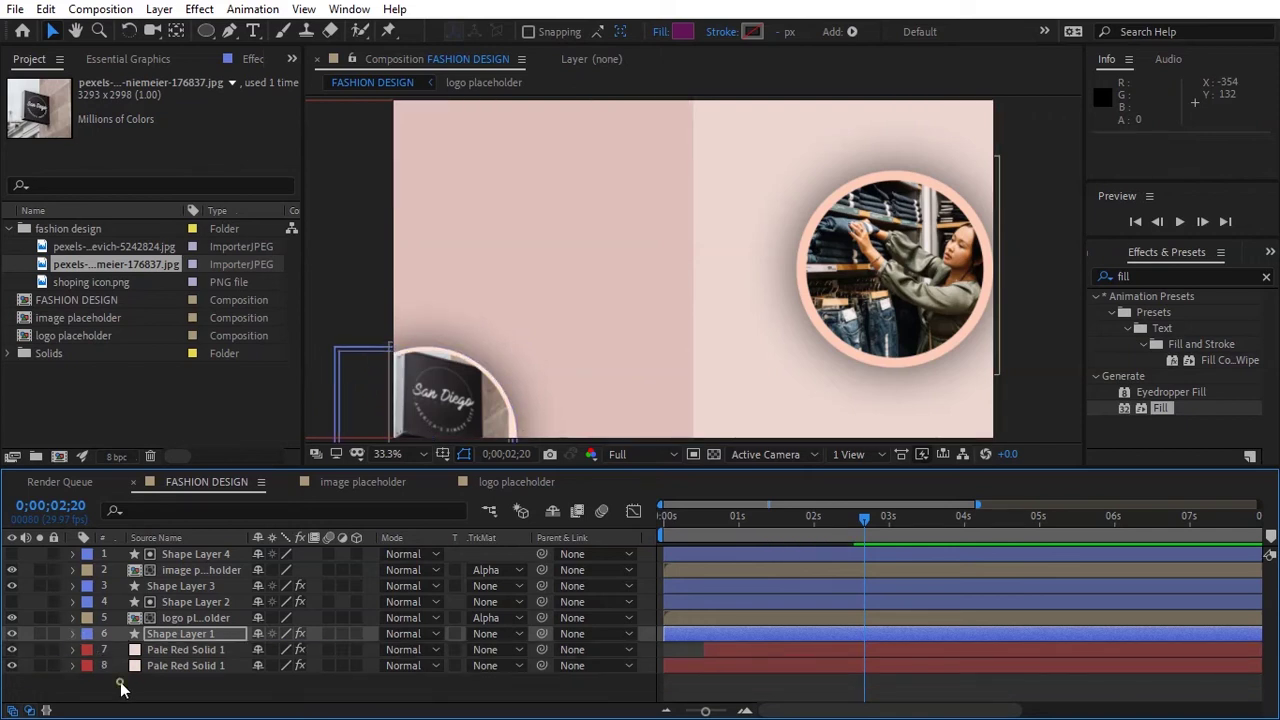
click(120, 690)
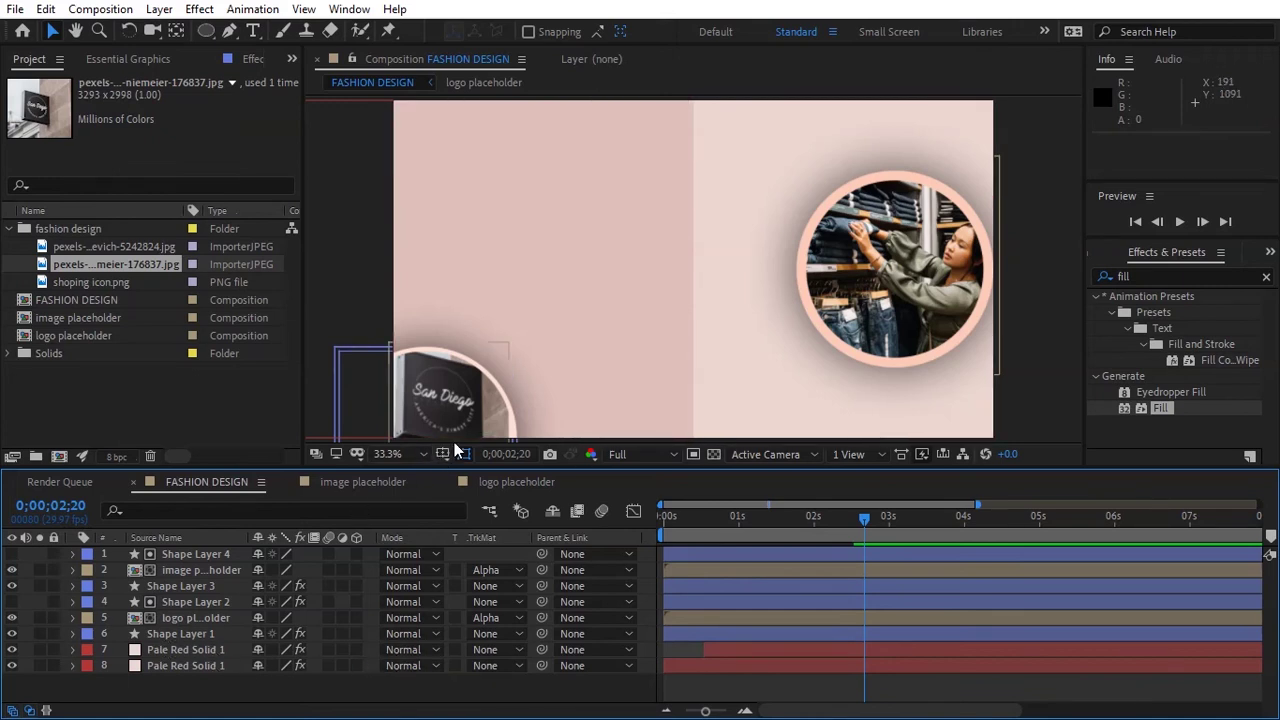
Step: Enlarge the logo placeholder photo to 341% so it fills the lower-left circle
click(191, 617)
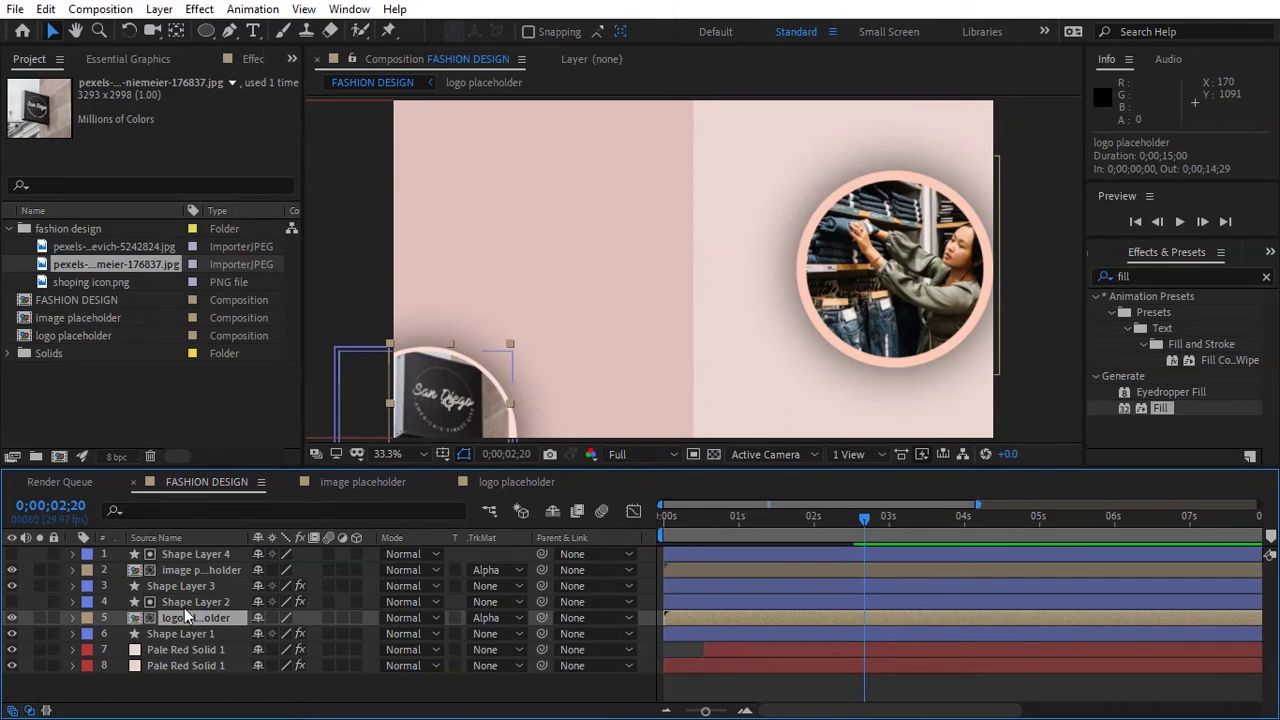
key(s)
drag(282, 634, 298, 634)
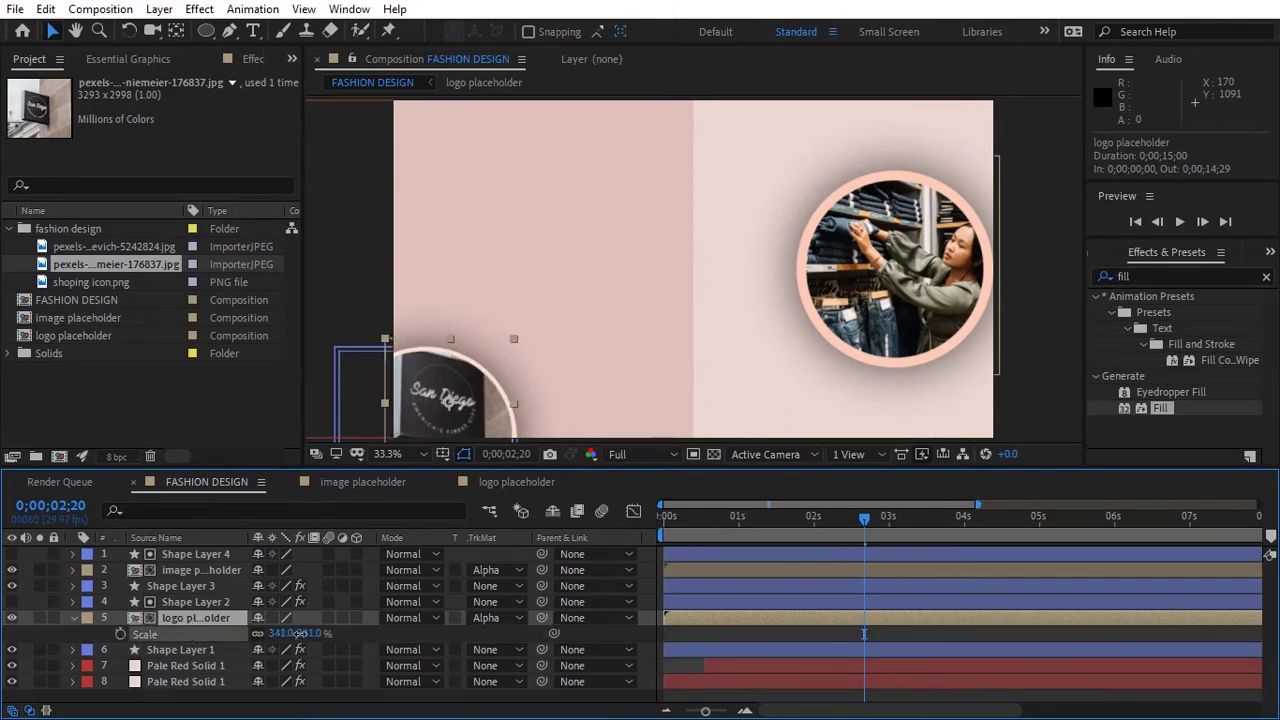
click(241, 699)
click(76, 618)
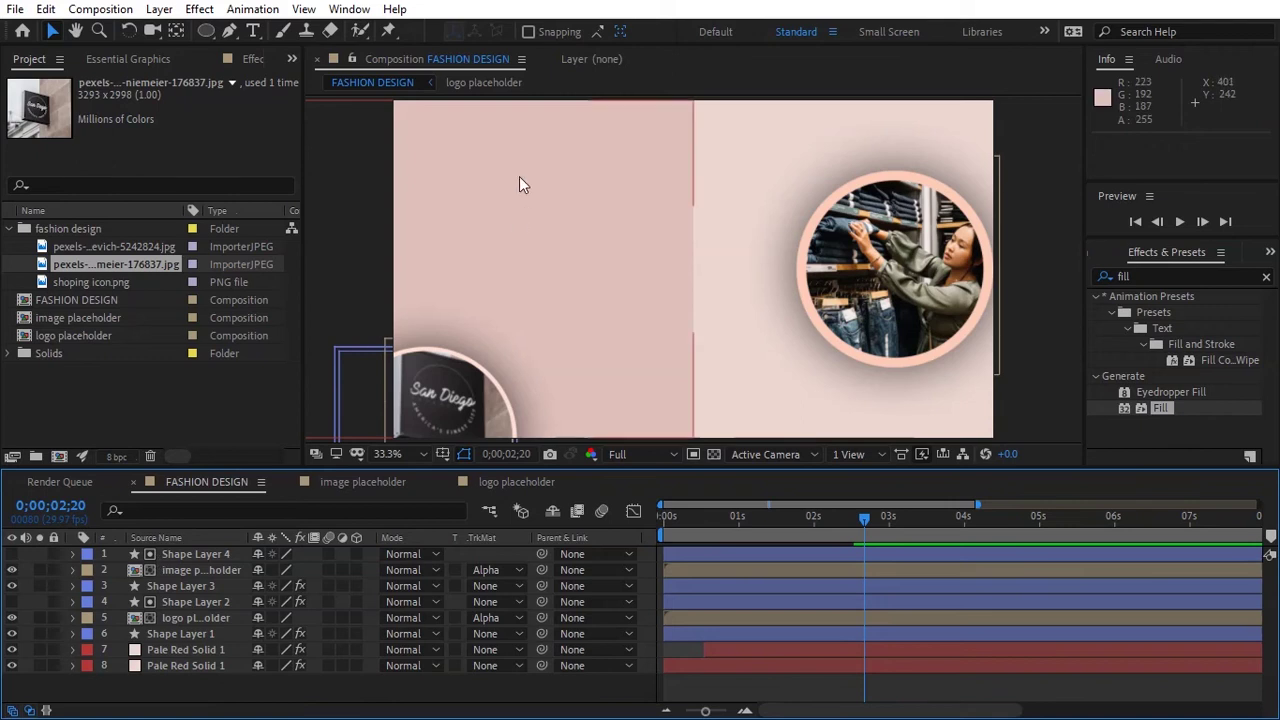
Step: Select the Type tool and dock the Paragraph panel alongside the Character panel
click(251, 34)
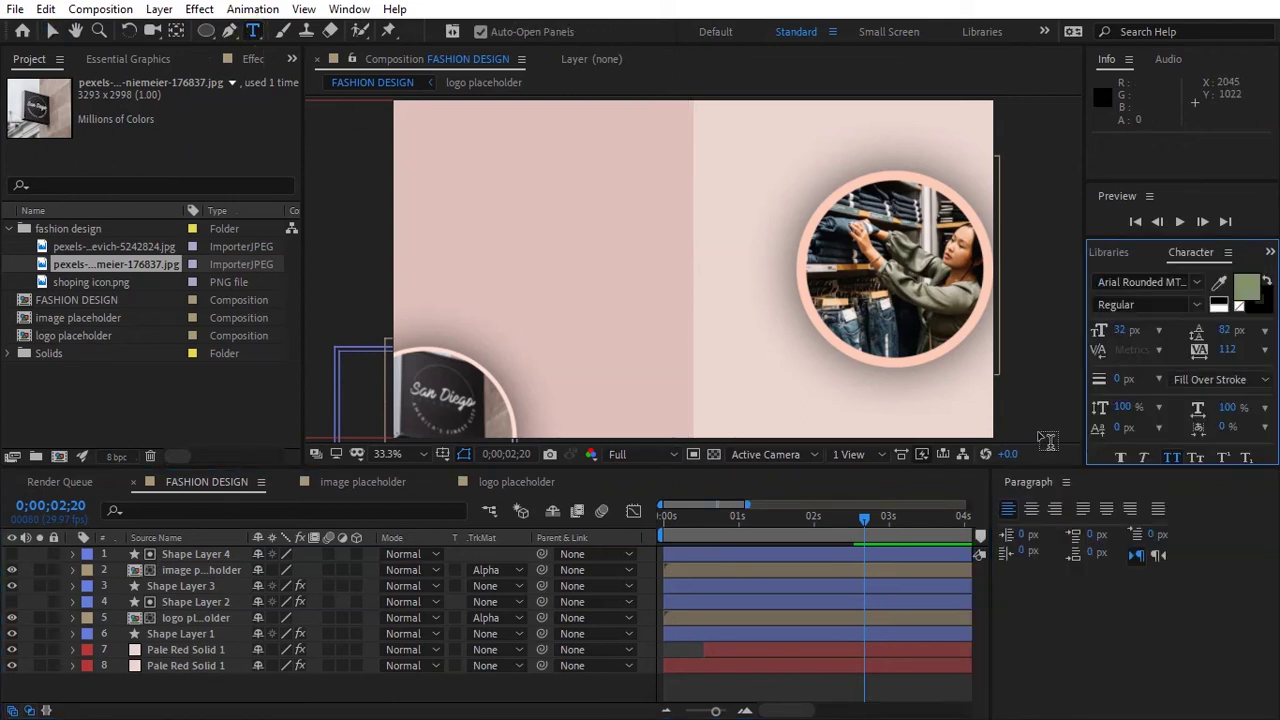
click(1068, 482)
click(1025, 482)
drag(1025, 482, 1198, 262)
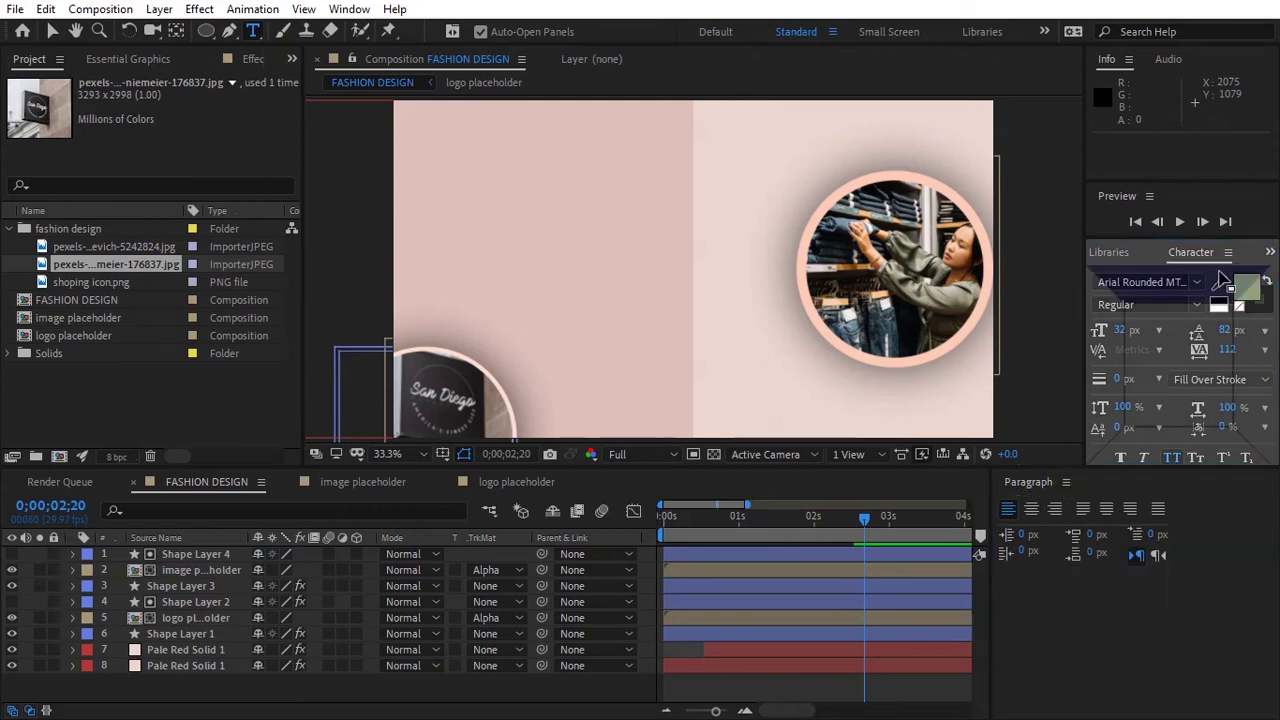
click(1221, 253)
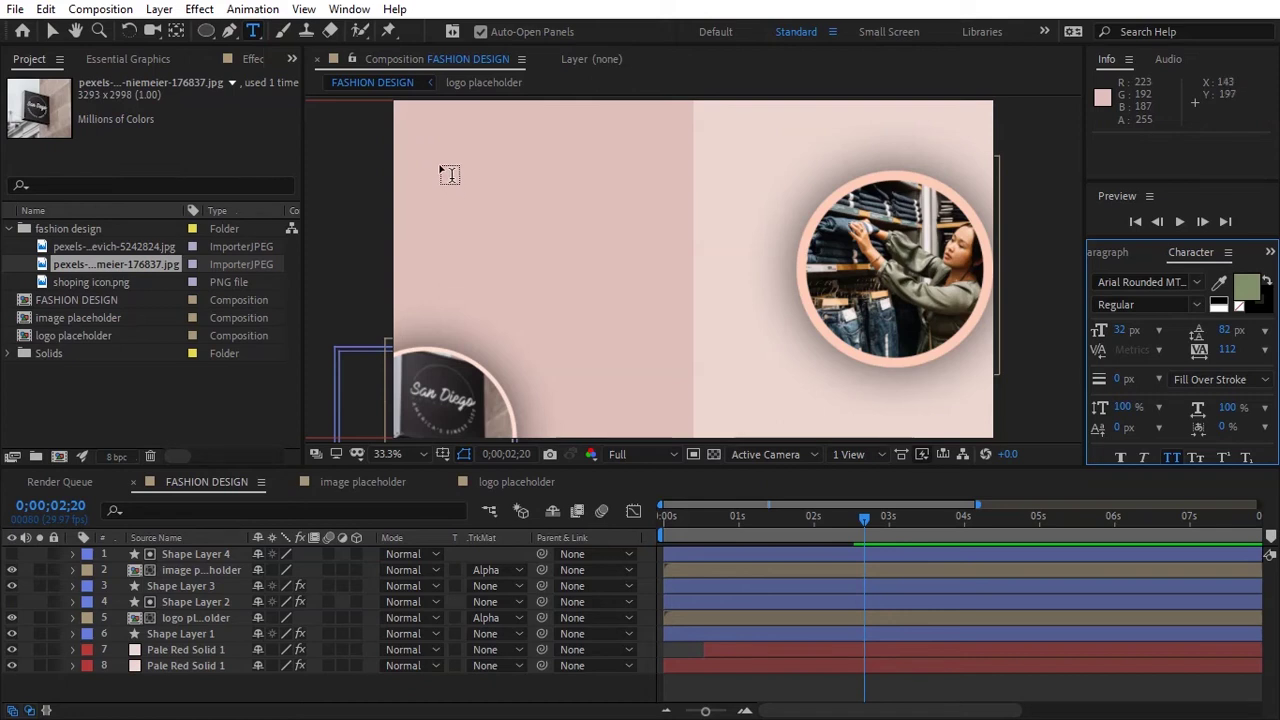
Step: Create a text layer at the top left reading 'NEW' in green at 80 px
click(455, 193)
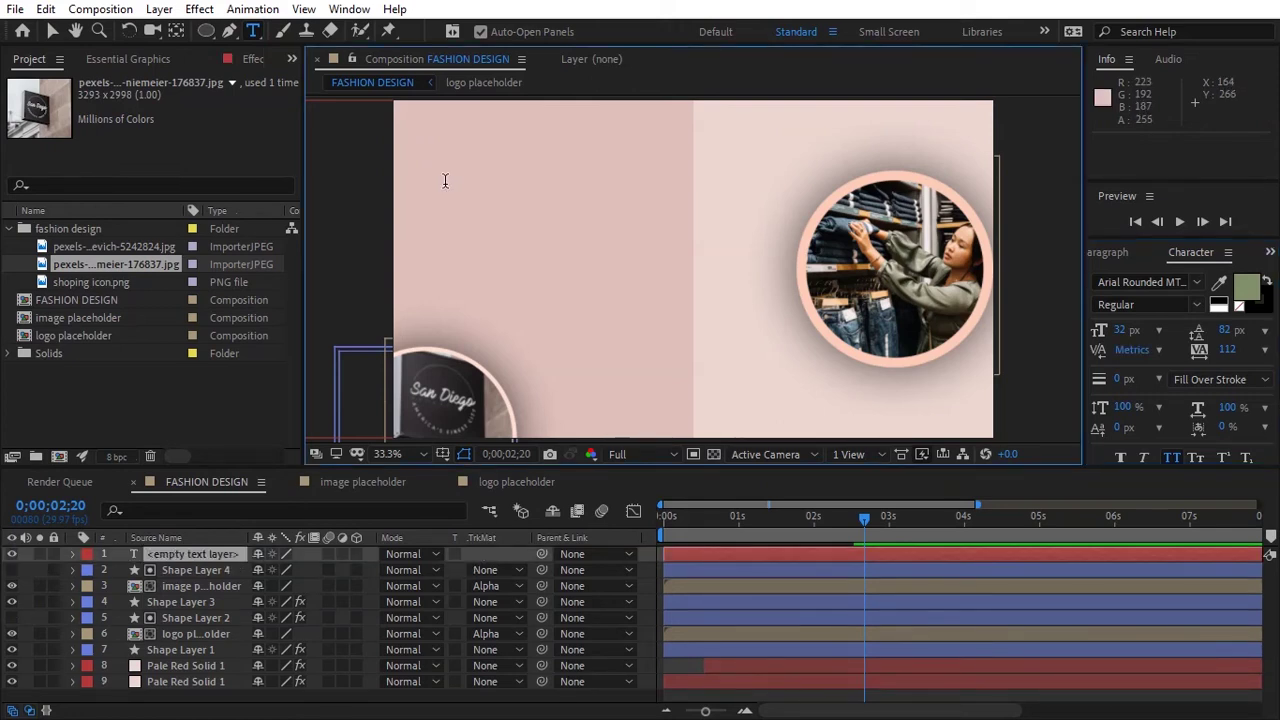
text(NEW)
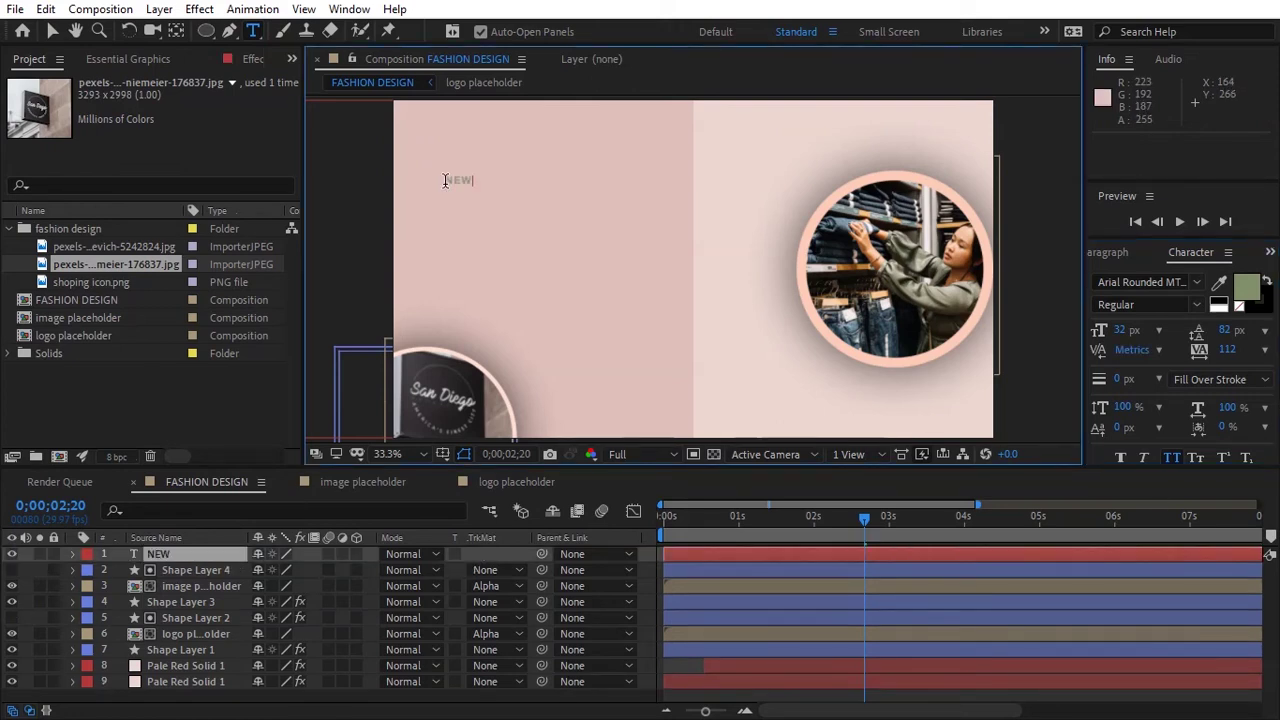
key(ctrl+a)
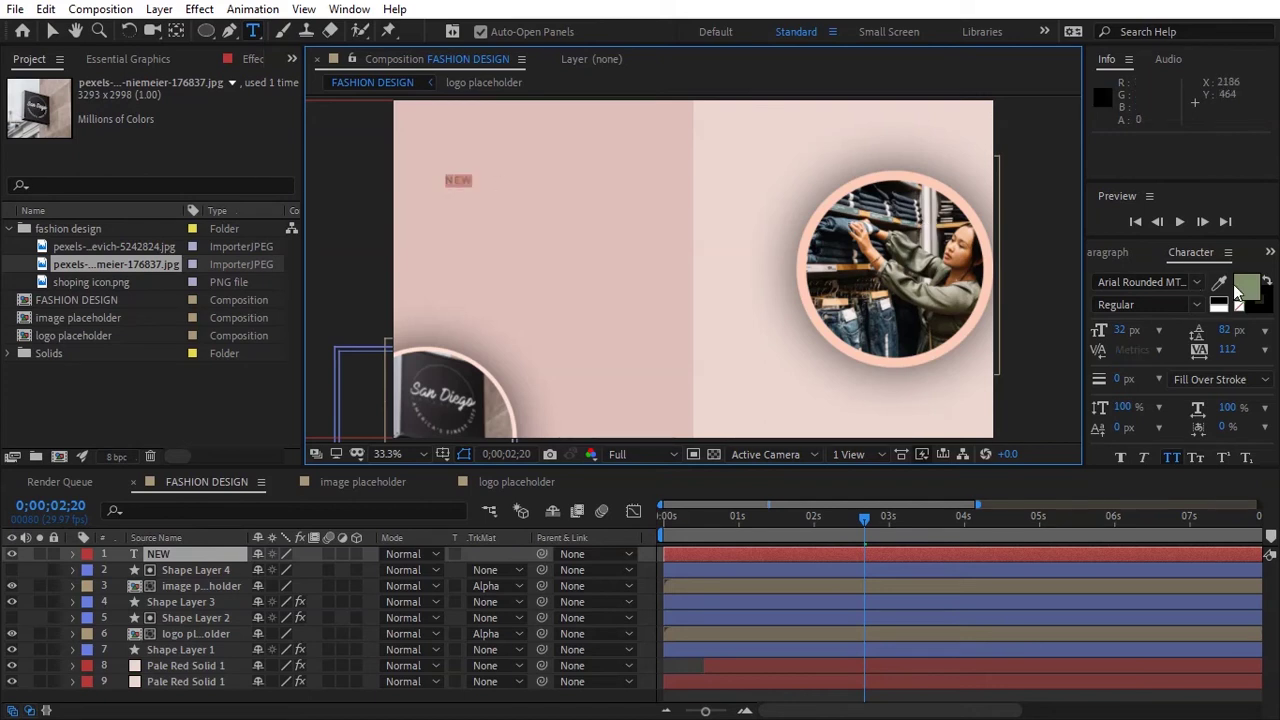
click(1245, 288)
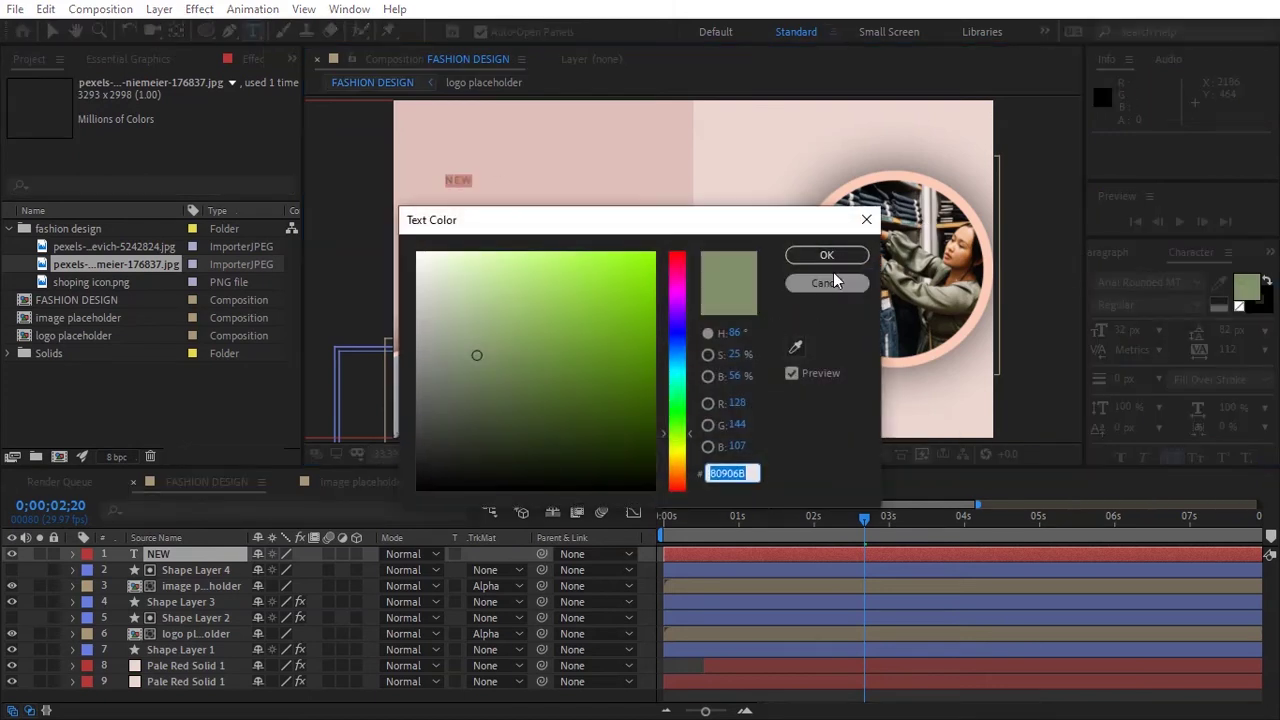
click(833, 272)
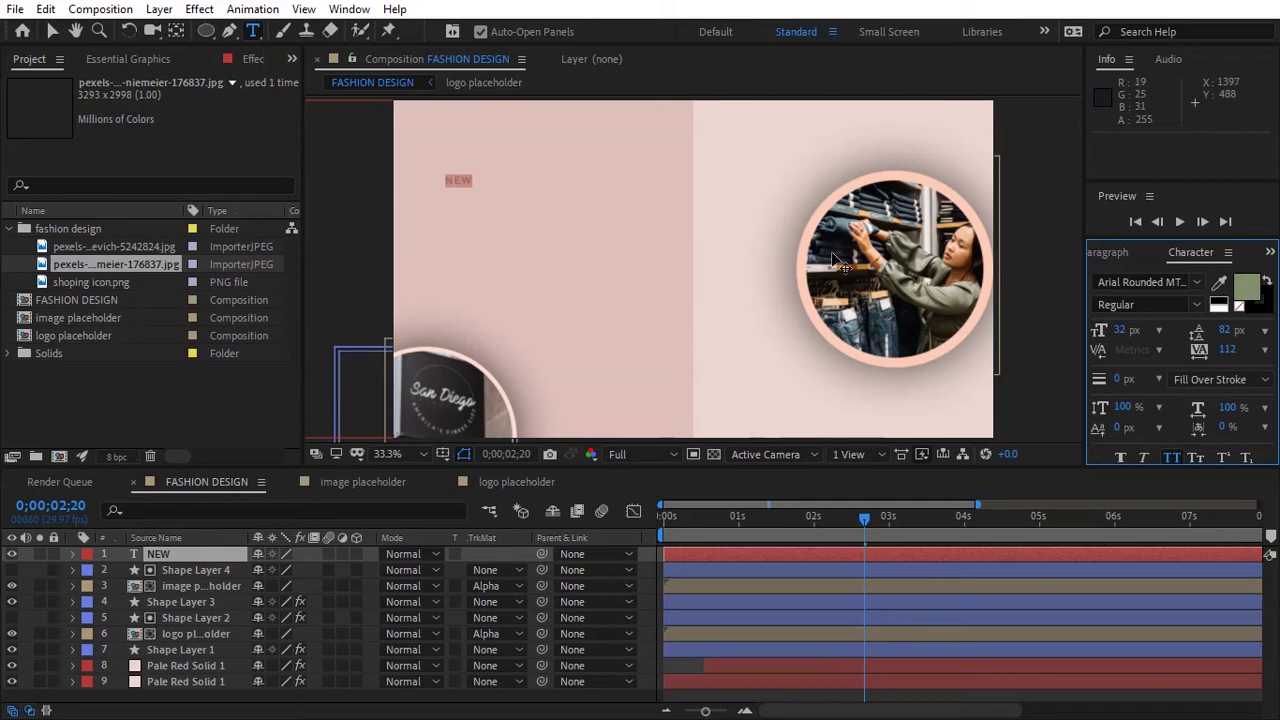
drag(1152, 333, 1160, 334)
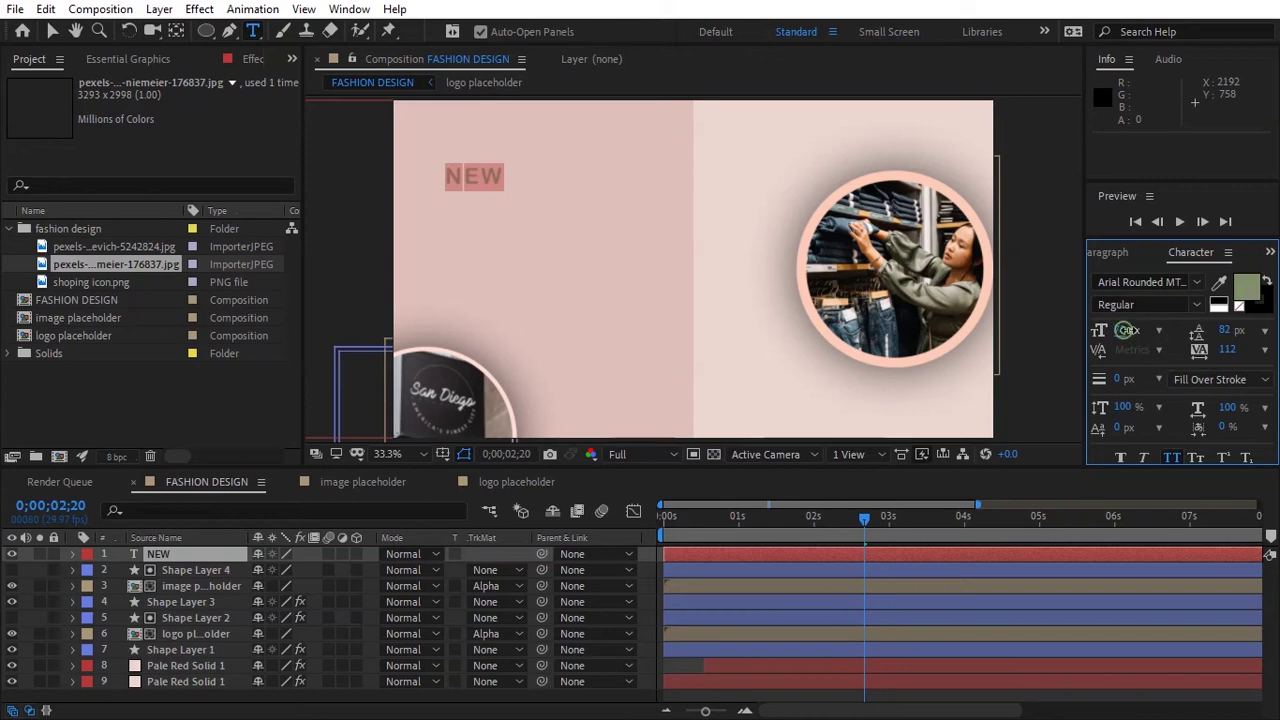
drag(1128, 340, 1142, 338)
Step: Extend the title to read 'NEW COLLECTION' and select all of its text
click(513, 175)
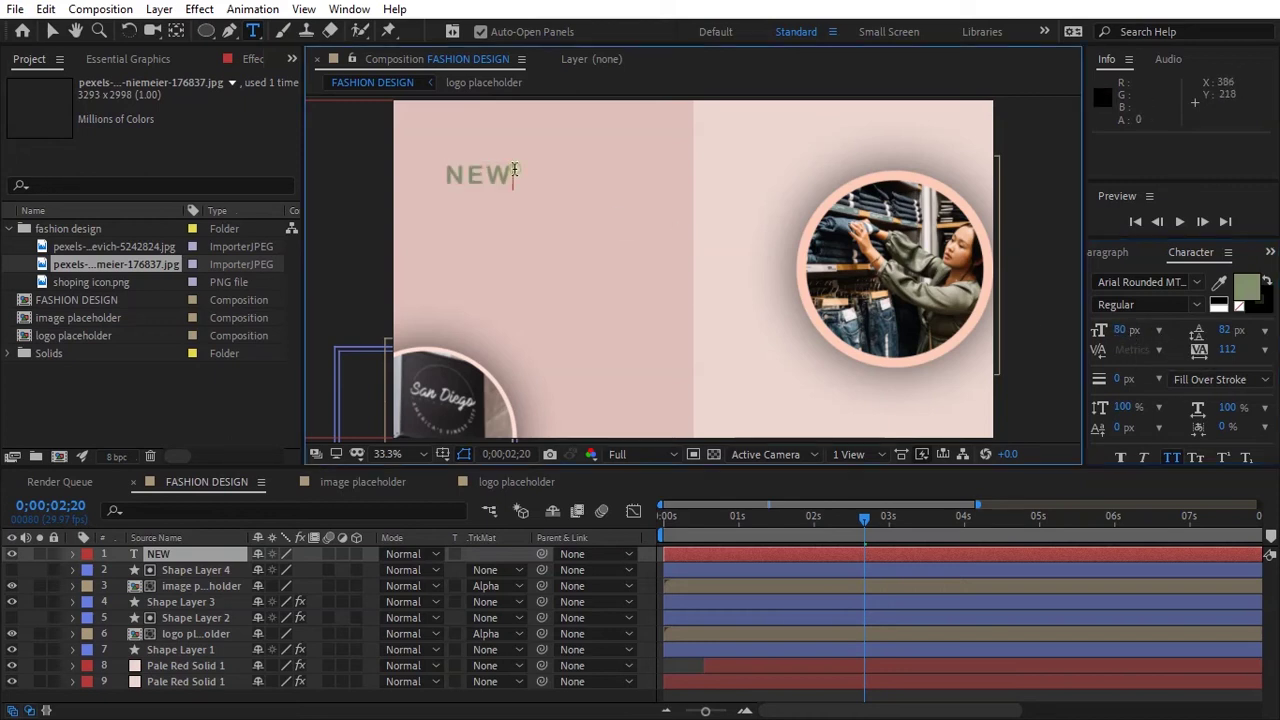
text(COLLEC)
text(T)
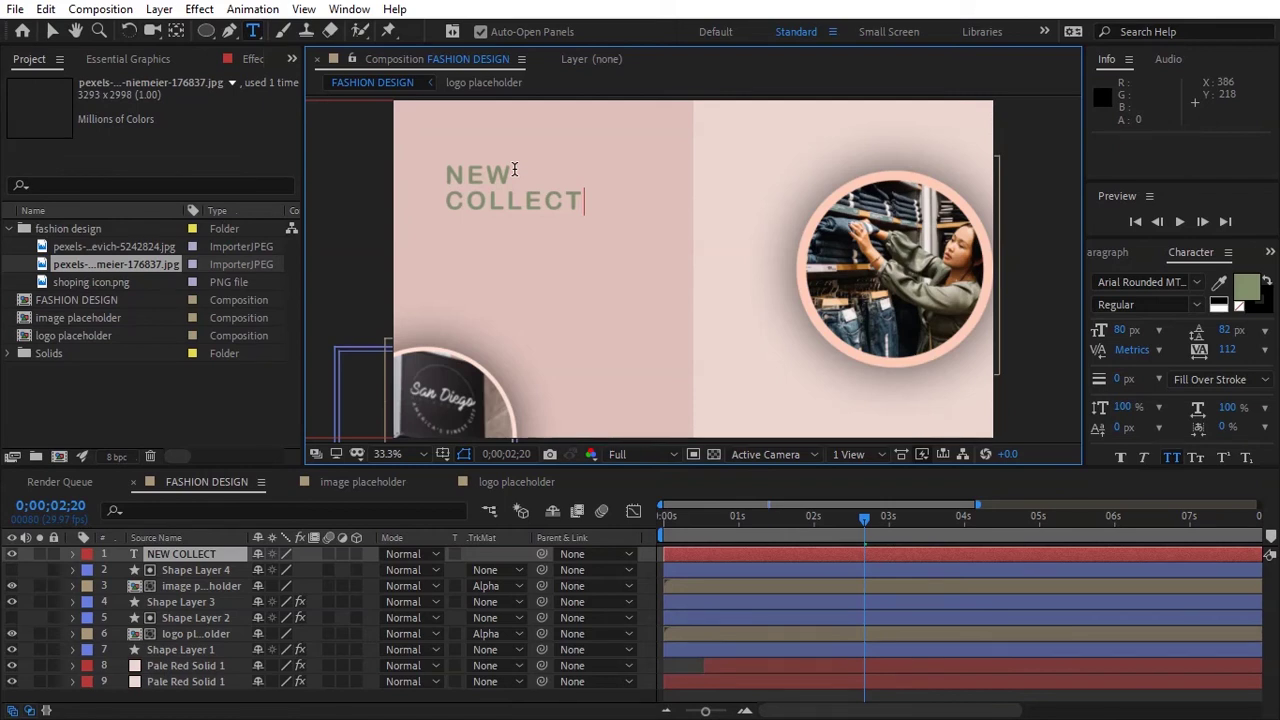
text(ION)
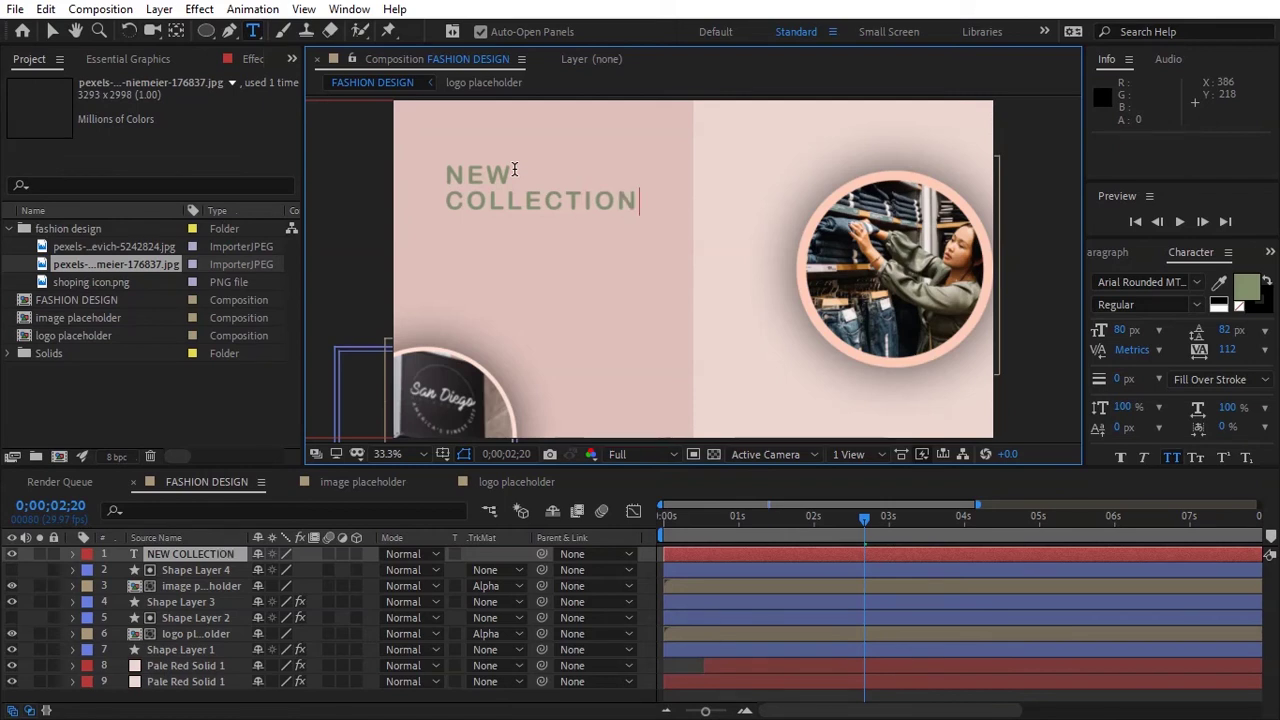
key(ctrl+a)
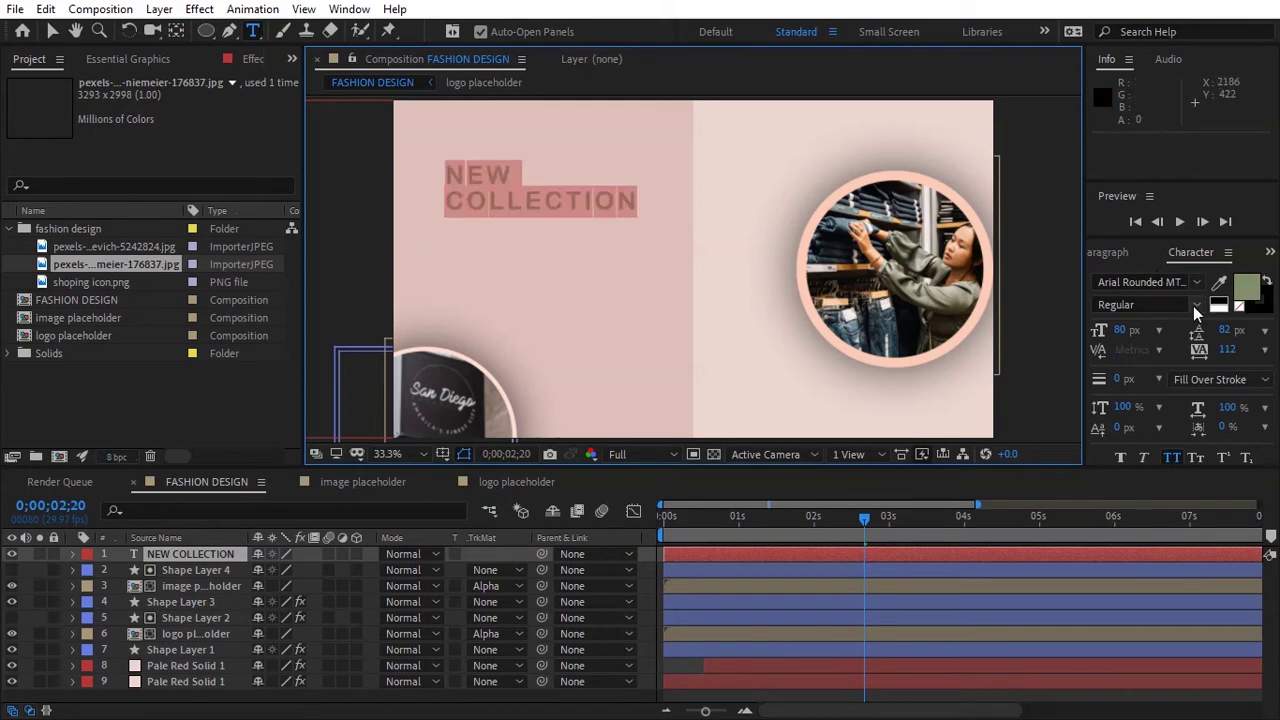
Step: Search the font list for Arial, apply Arial Black to the title, and select its layer
click(1194, 305)
click(1200, 305)
click(1140, 282)
text(ARIA)
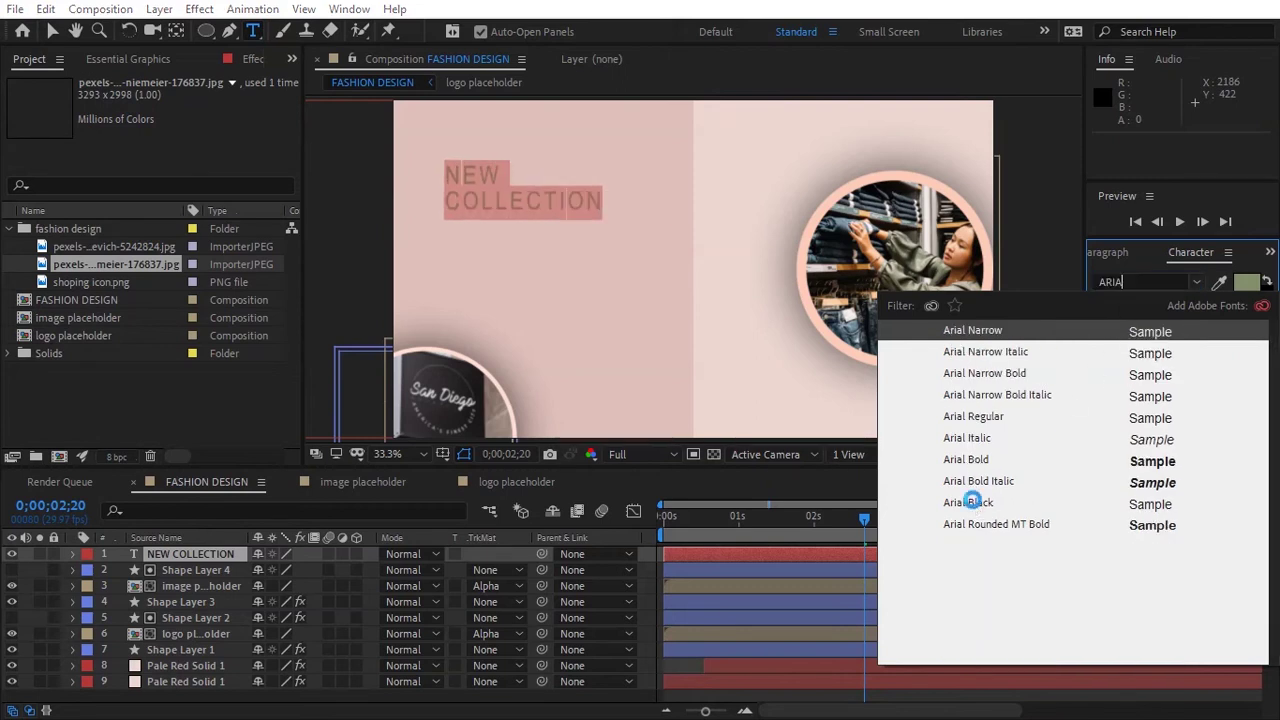
click(972, 503)
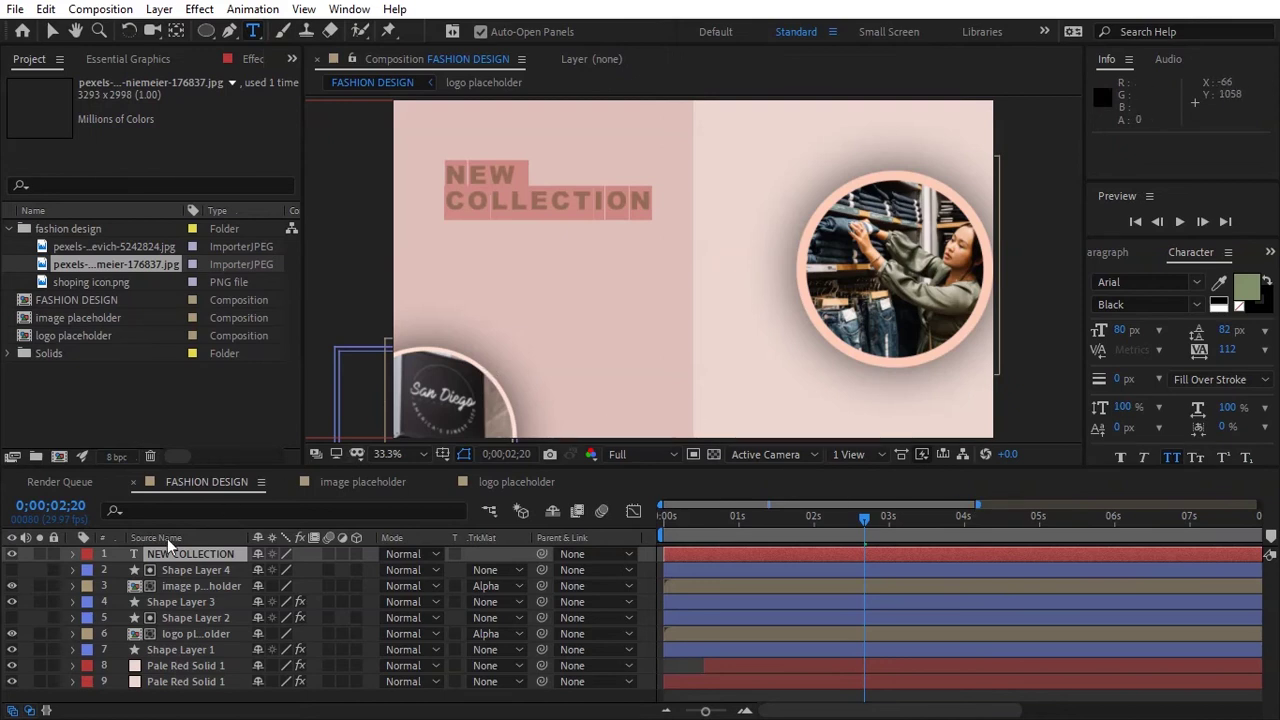
click(155, 553)
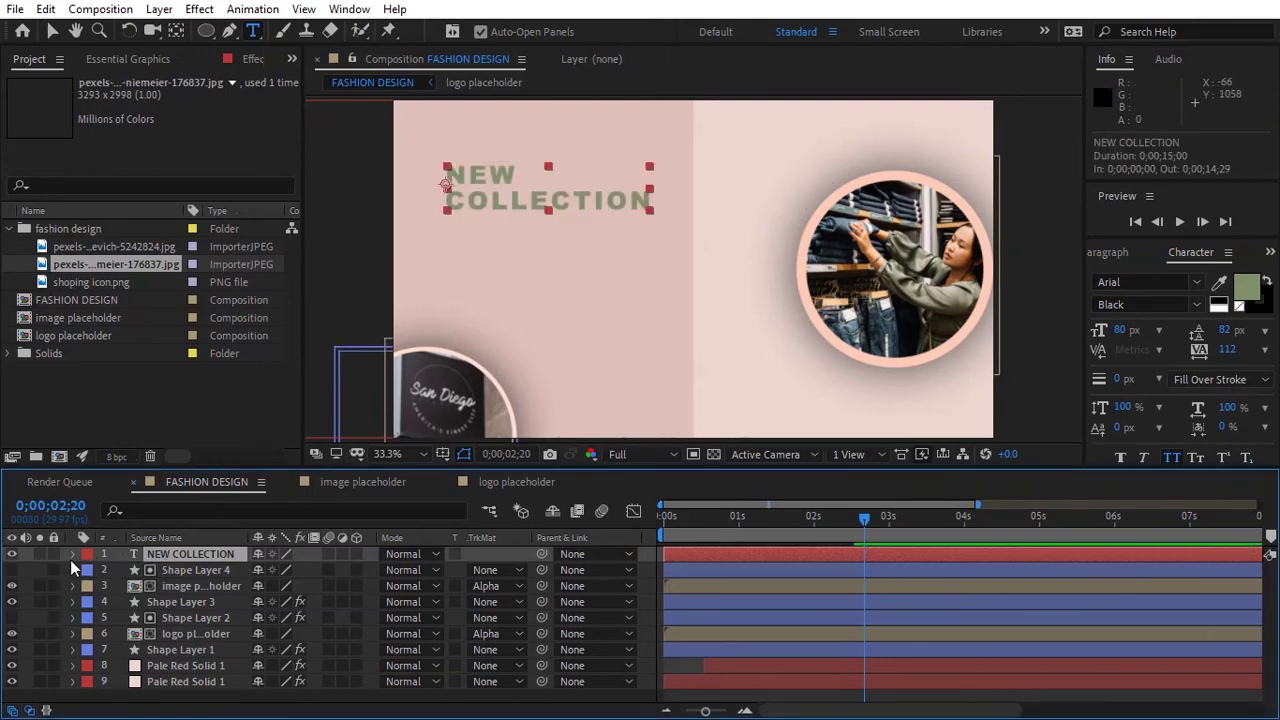
Step: Add a text animator to the title with Position and Opacity properties
click(72, 555)
click(93, 572)
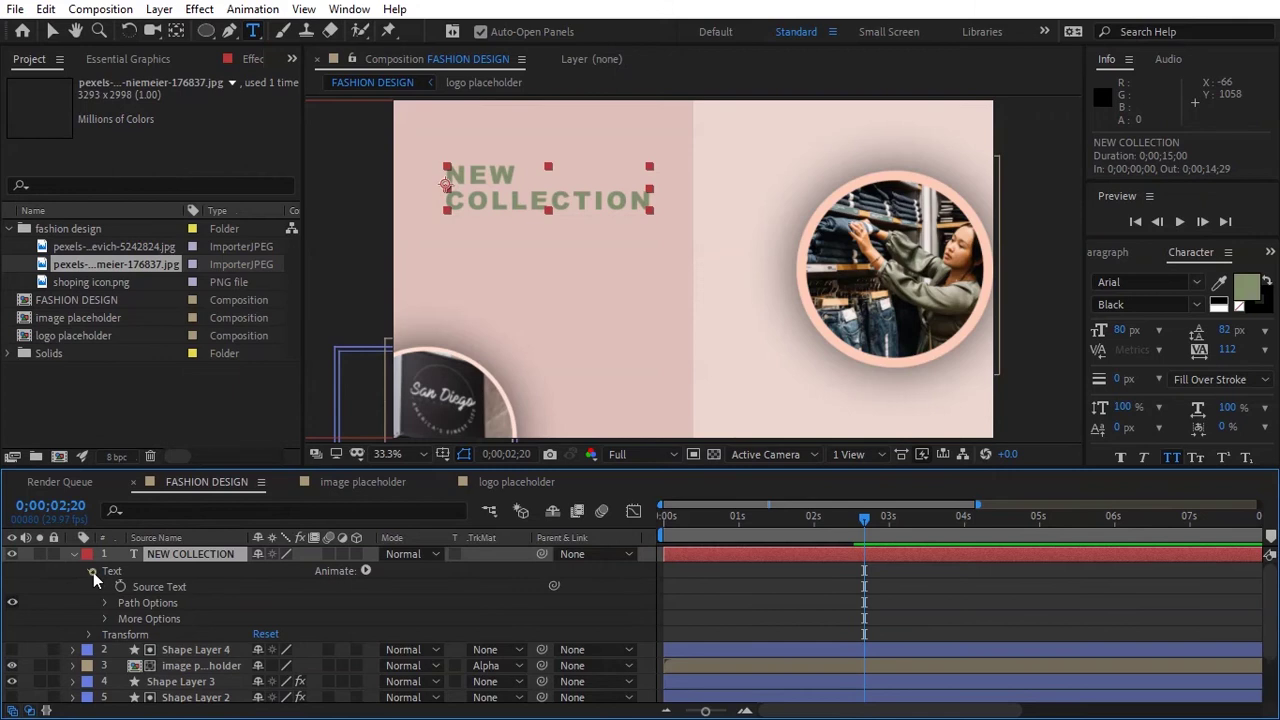
click(93, 572)
click(365, 571)
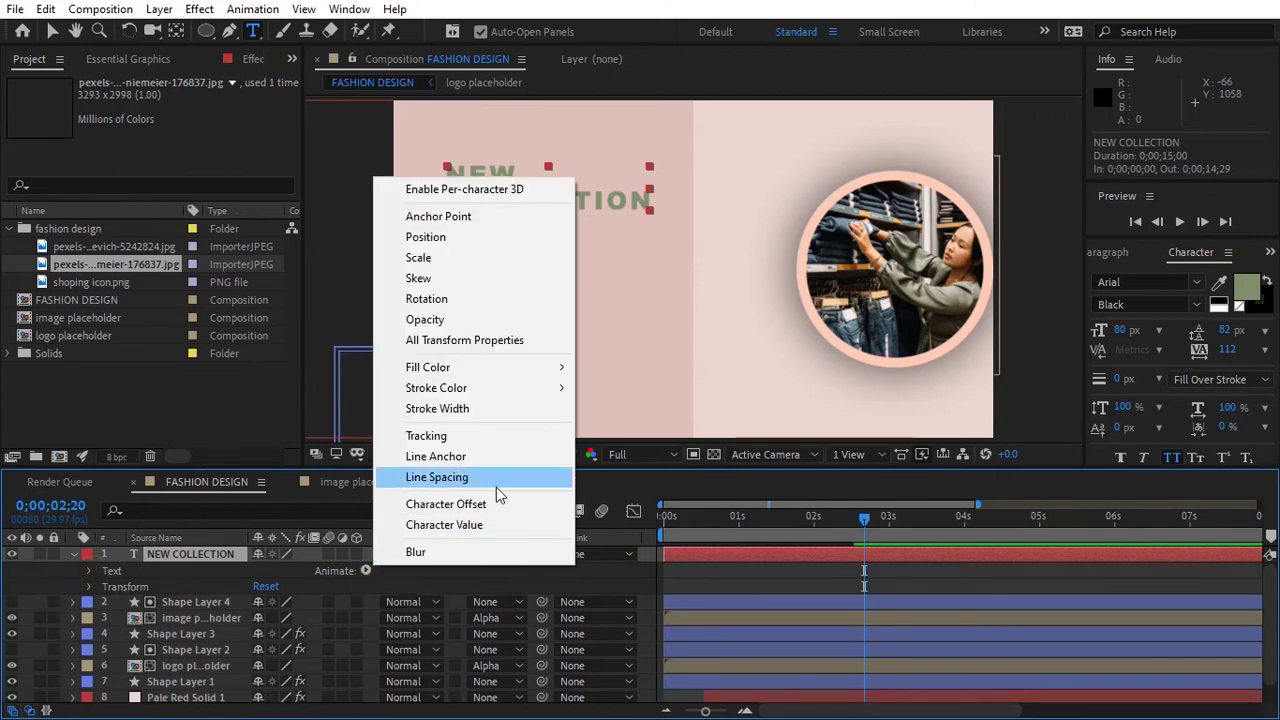
click(460, 238)
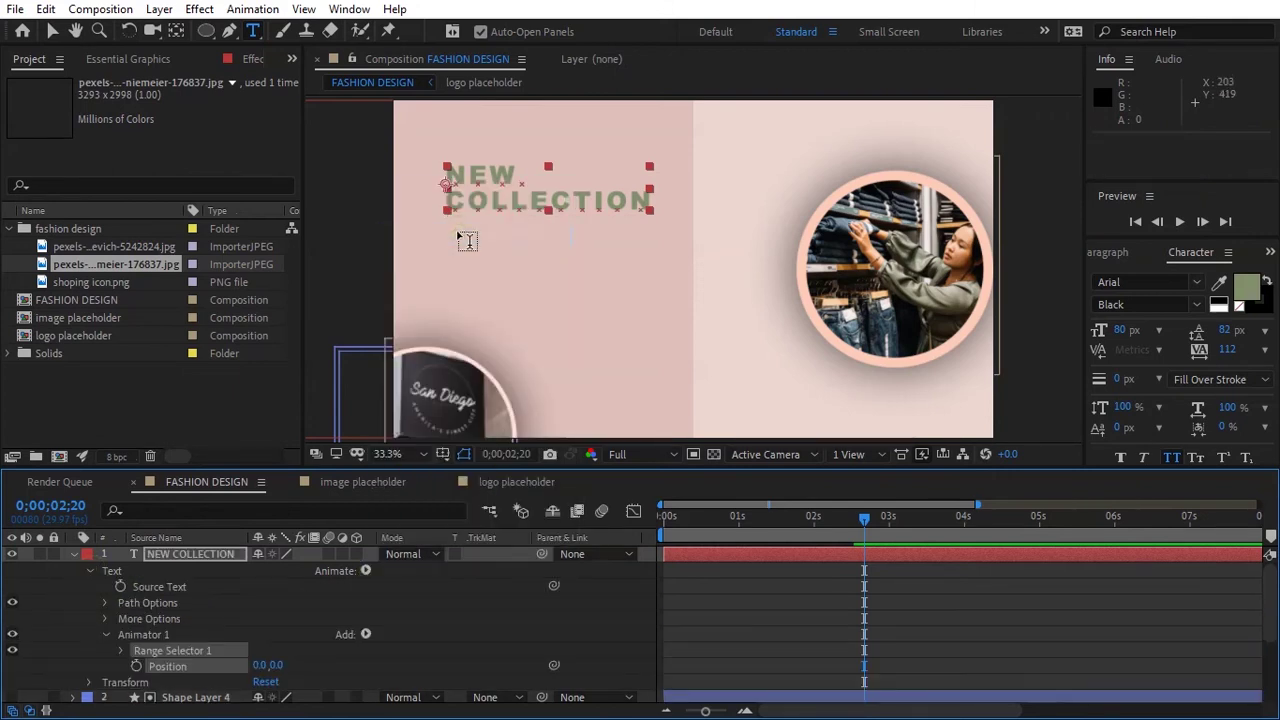
click(365, 634)
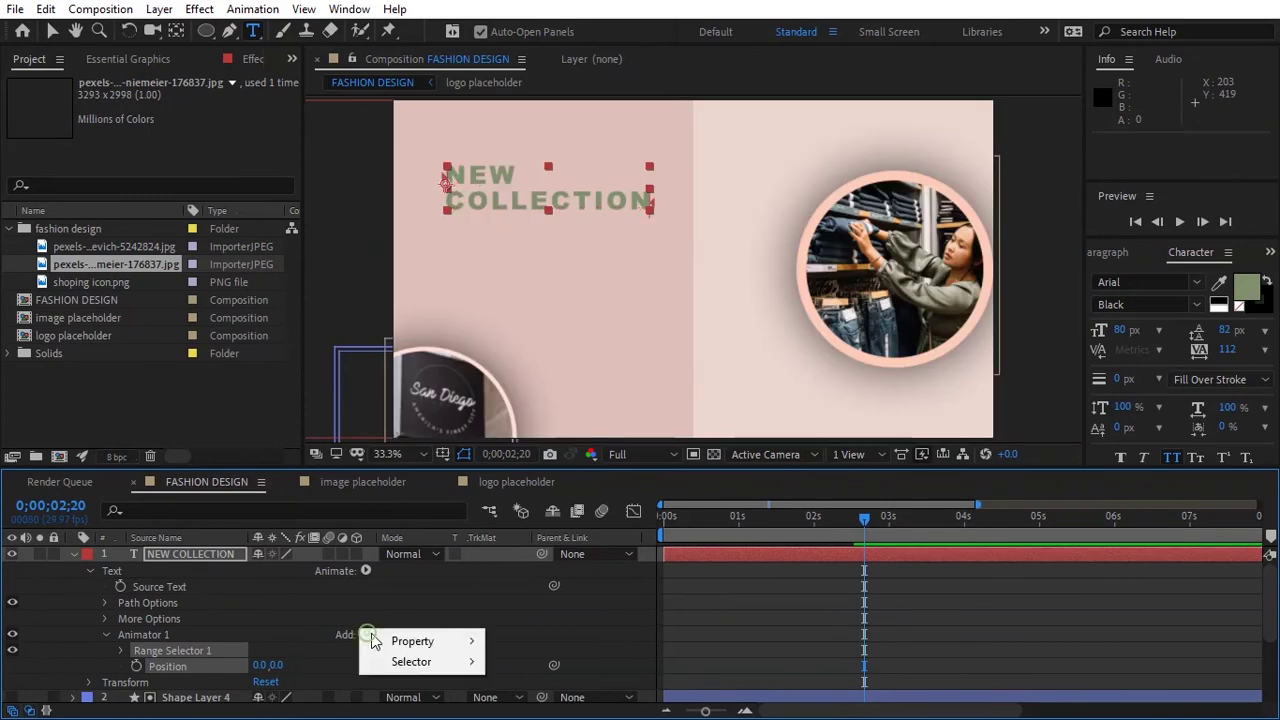
mouse_move(465, 641)
click(532, 408)
Step: Set the animator's Position to 0,70 and Opacity to 0%, then open Range Selector 1
drag(864, 517, 852, 530)
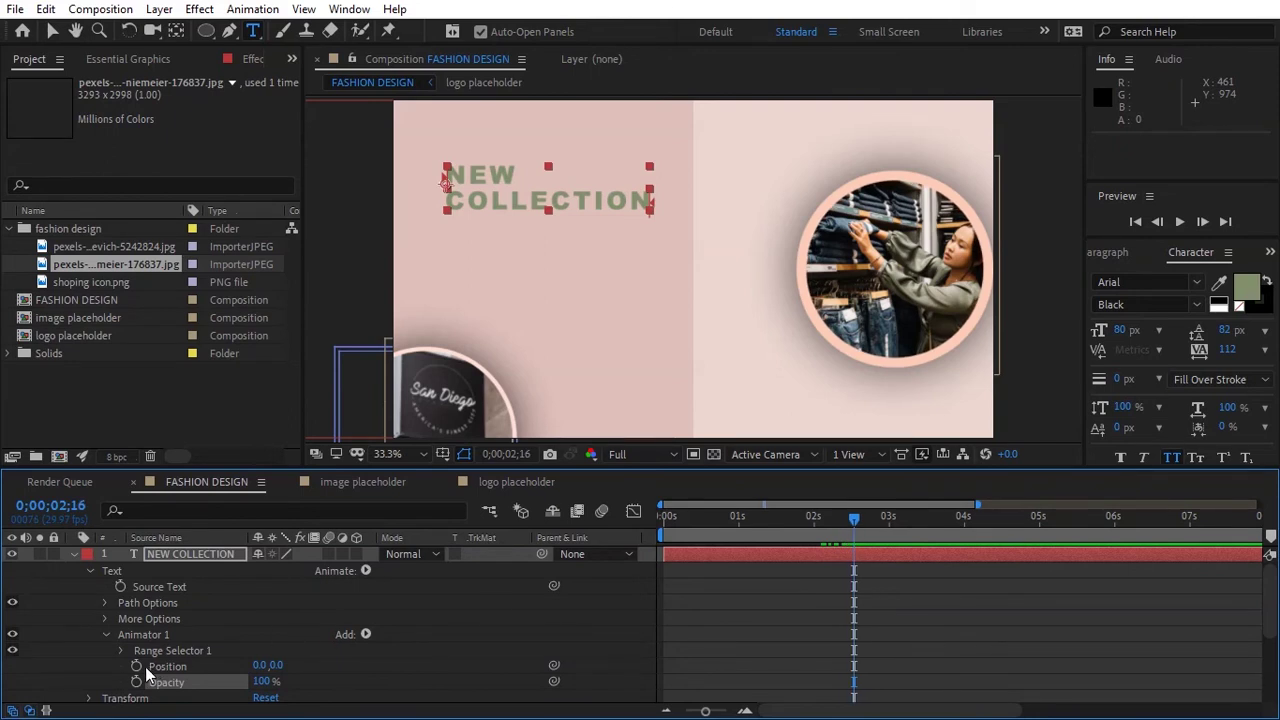
click(275, 666)
text(70)
key(Return)
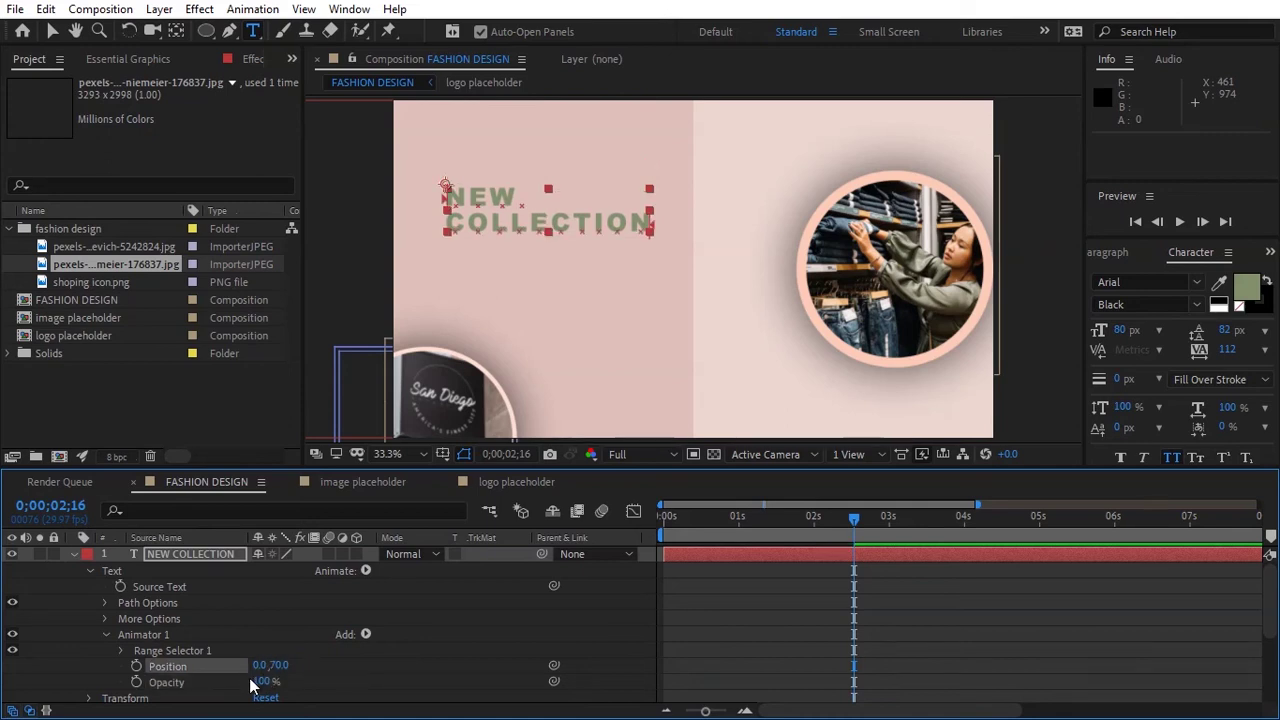
text(0)
key(Return)
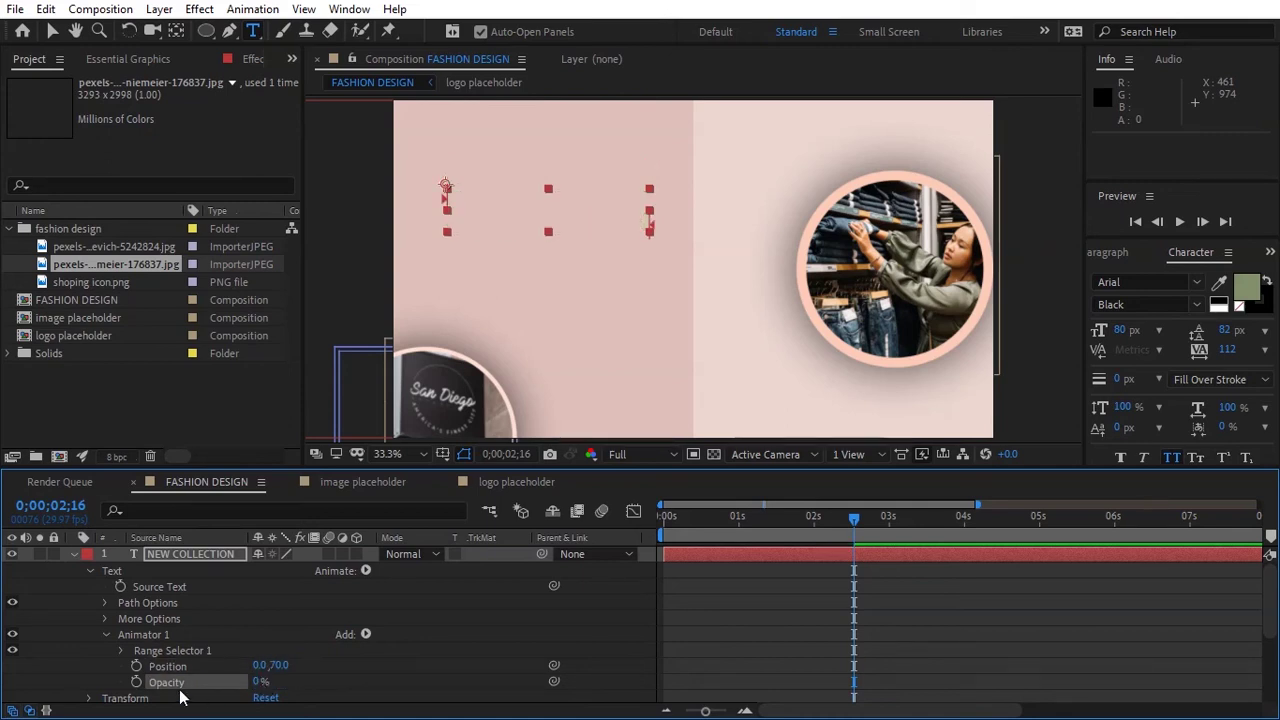
click(124, 652)
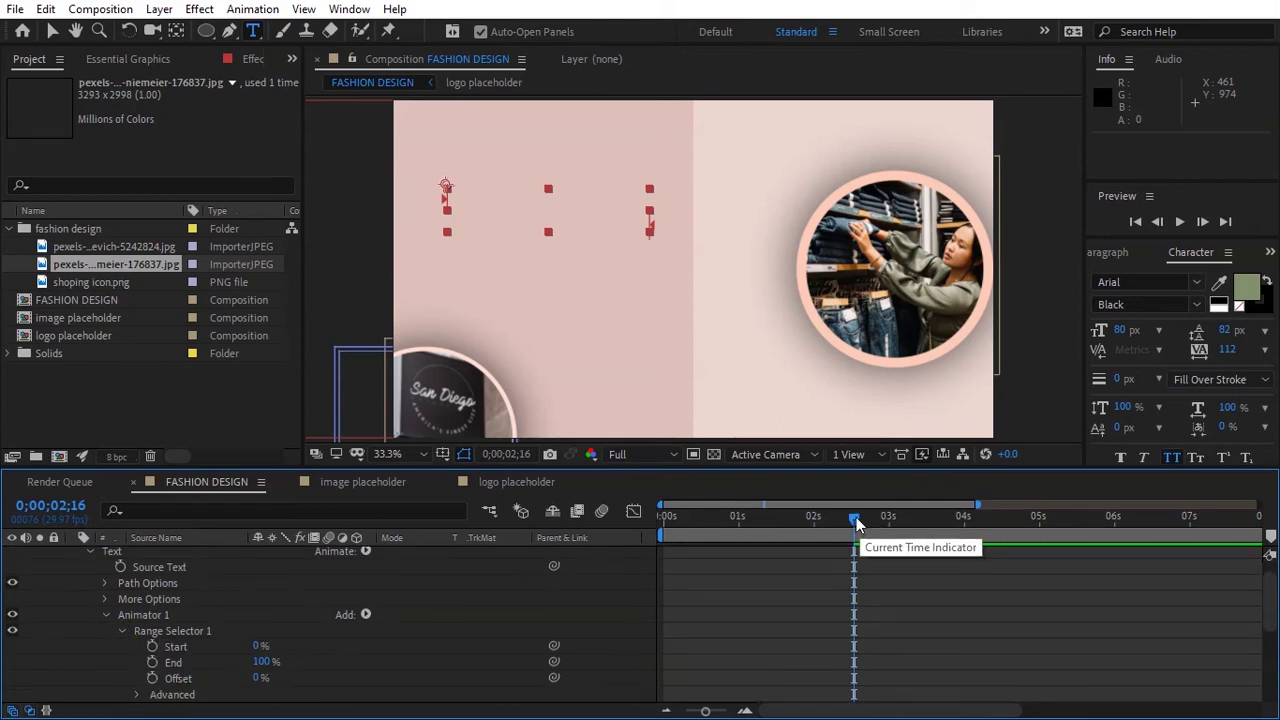
Step: Keyframe the range selector Offset at 100% on 0;00;03;08 and -100% on 0;00;02;19
drag(856, 517, 908, 517)
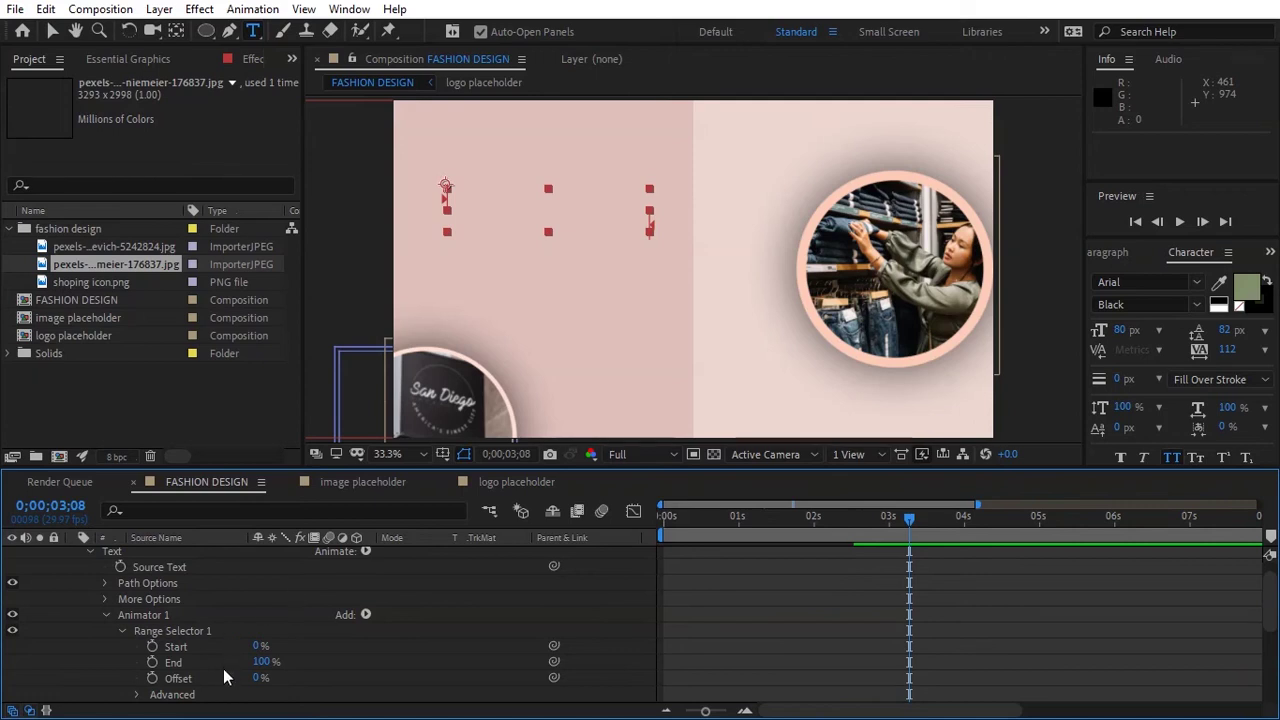
click(153, 678)
drag(258, 678, 392, 664)
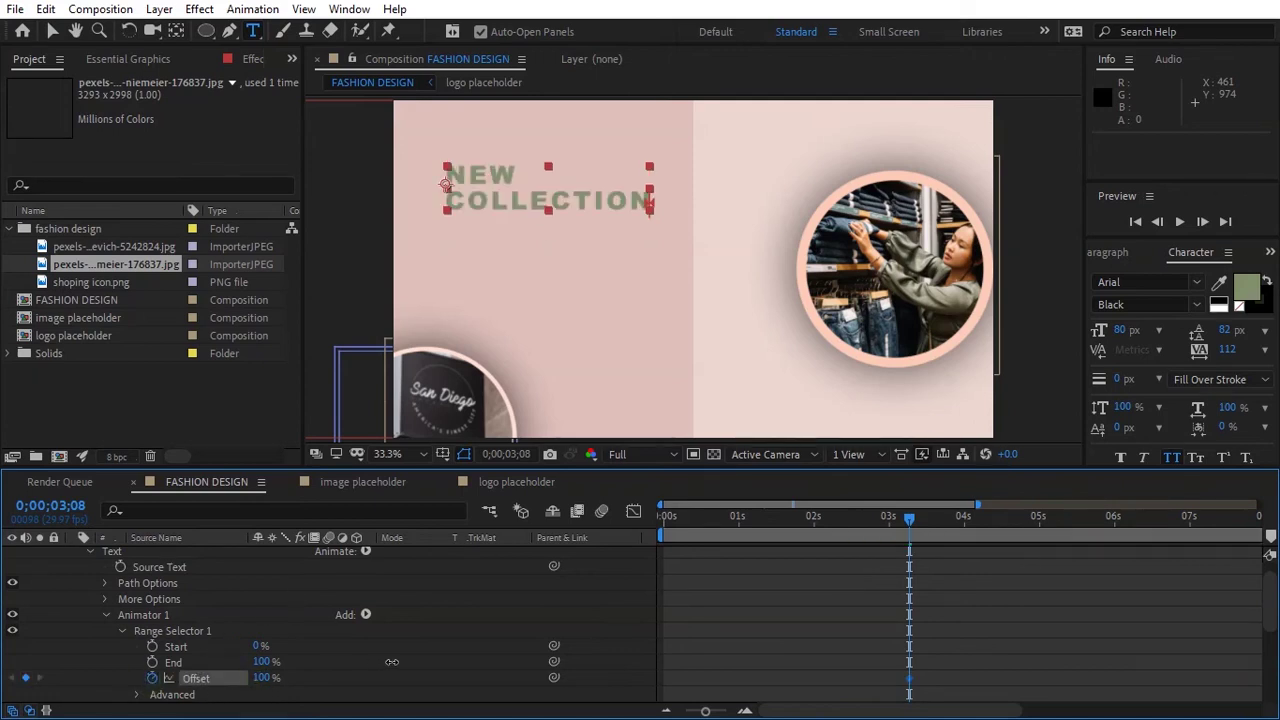
mouse_move(894, 518)
mouse_down()
mouse_move(838, 540)
mouse_move(860, 532)
mouse_up()
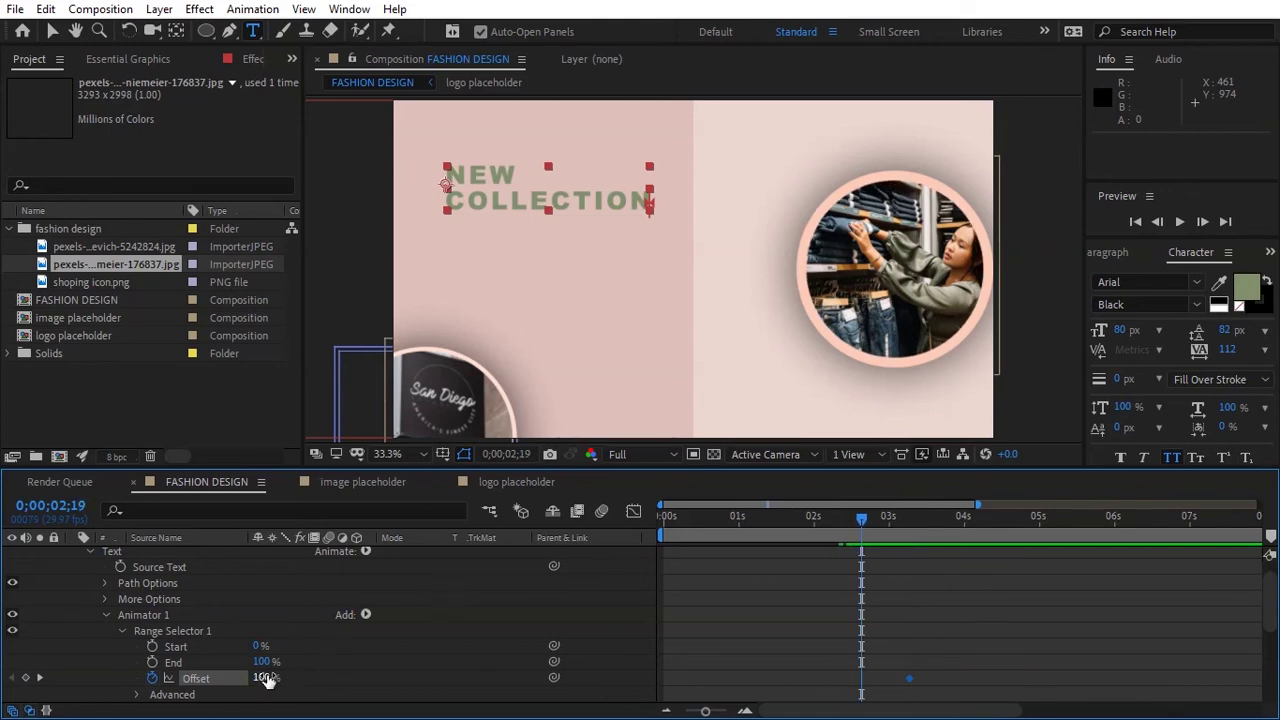
drag(270, 684, 240, 680)
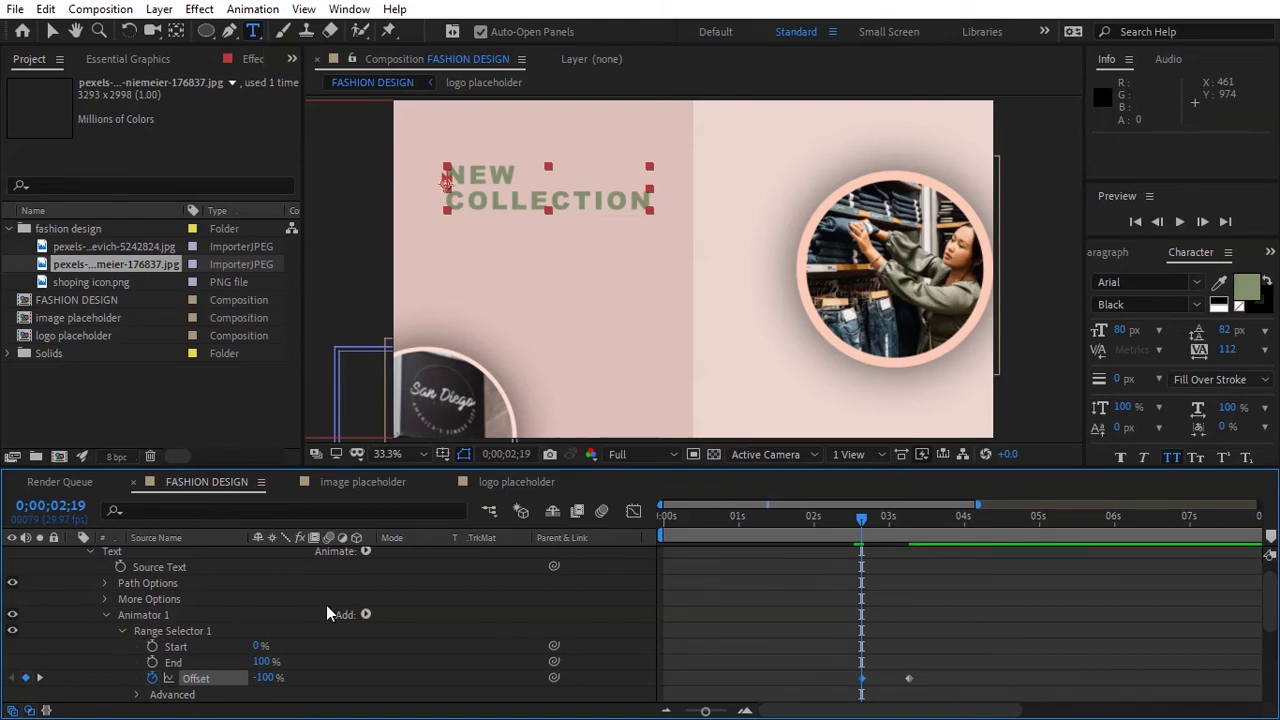
click(136, 694)
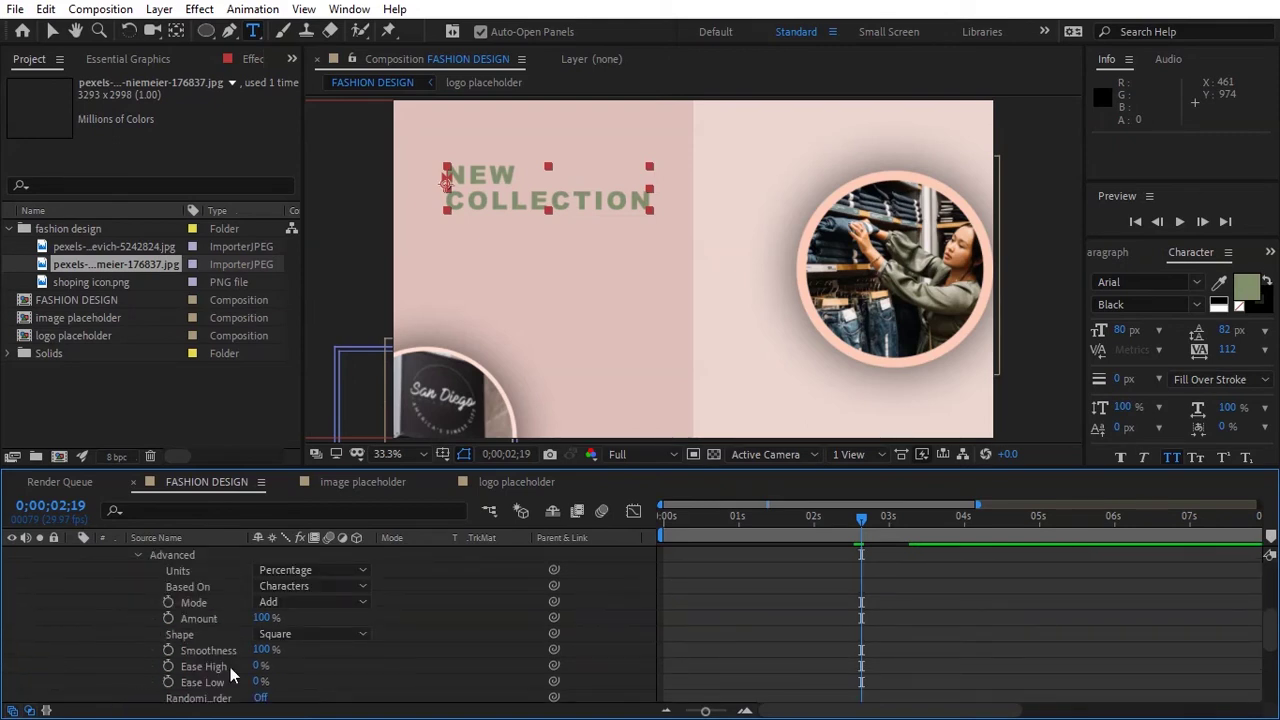
Step: Set the range selector Shape to Ramp Up, Ease High to 30% and Ease Low to 100%
click(334, 634)
click(310, 532)
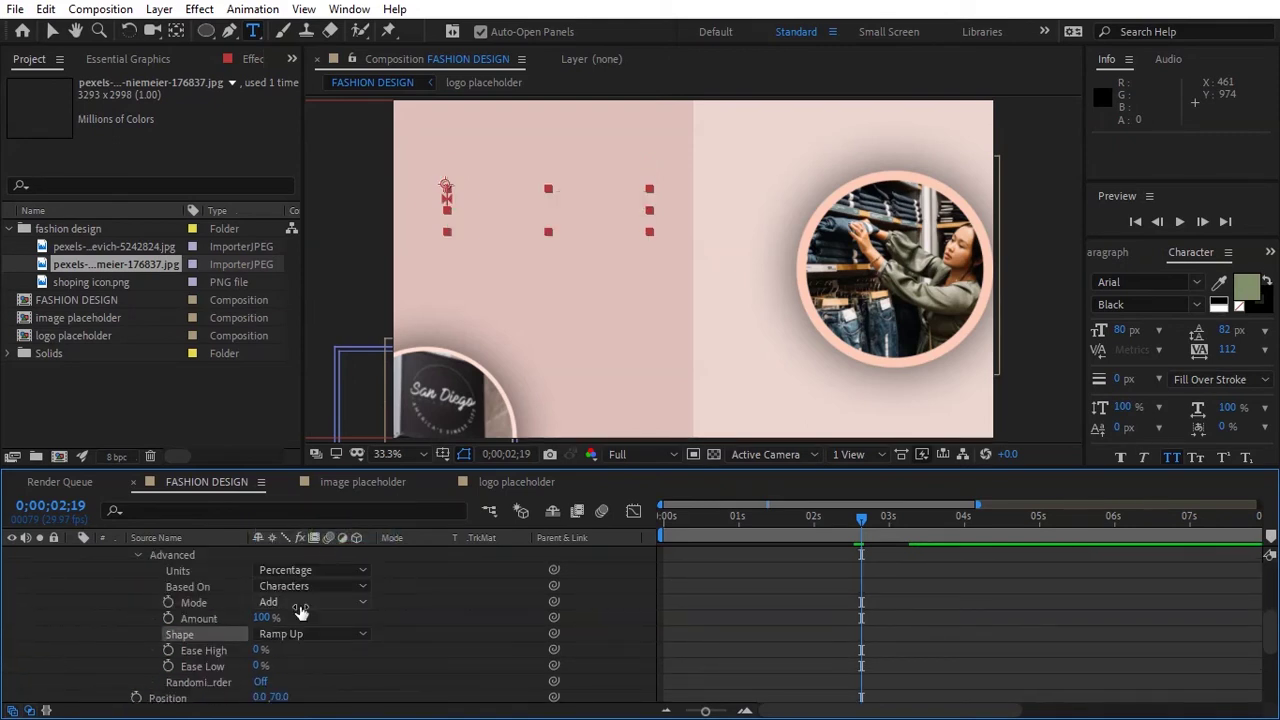
click(257, 650)
text(30)
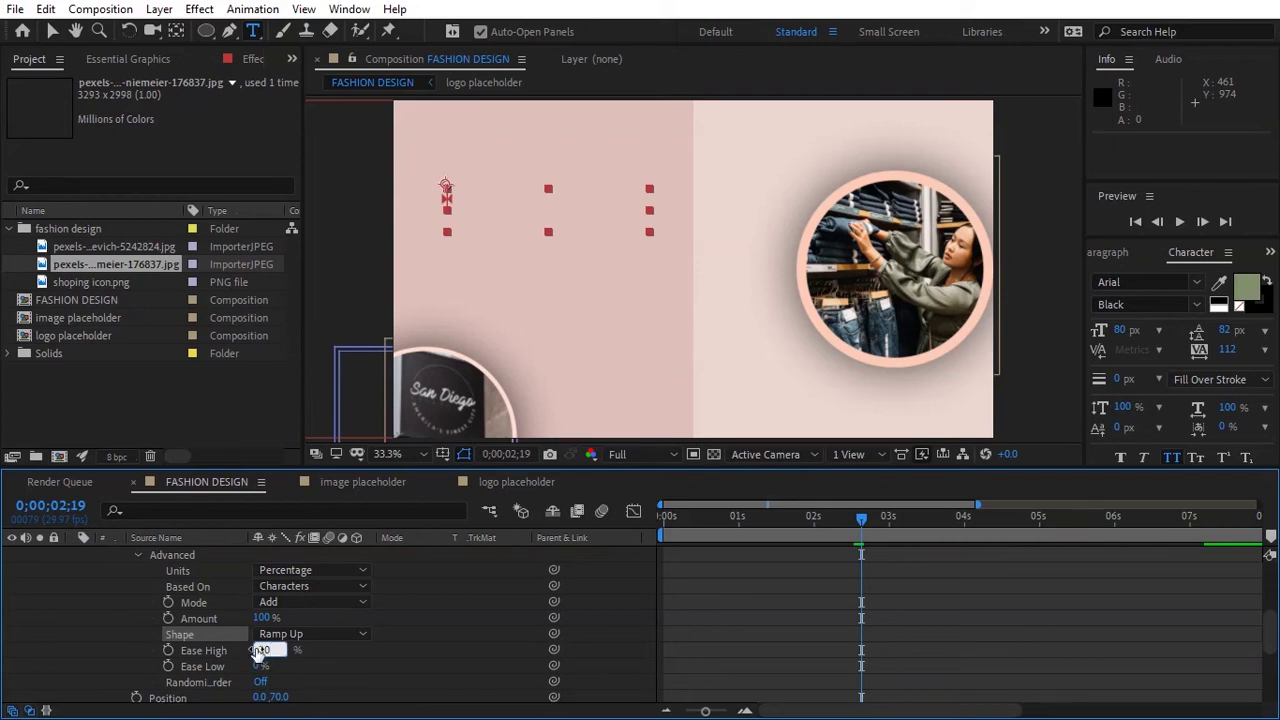
key(Return)
key(F2)
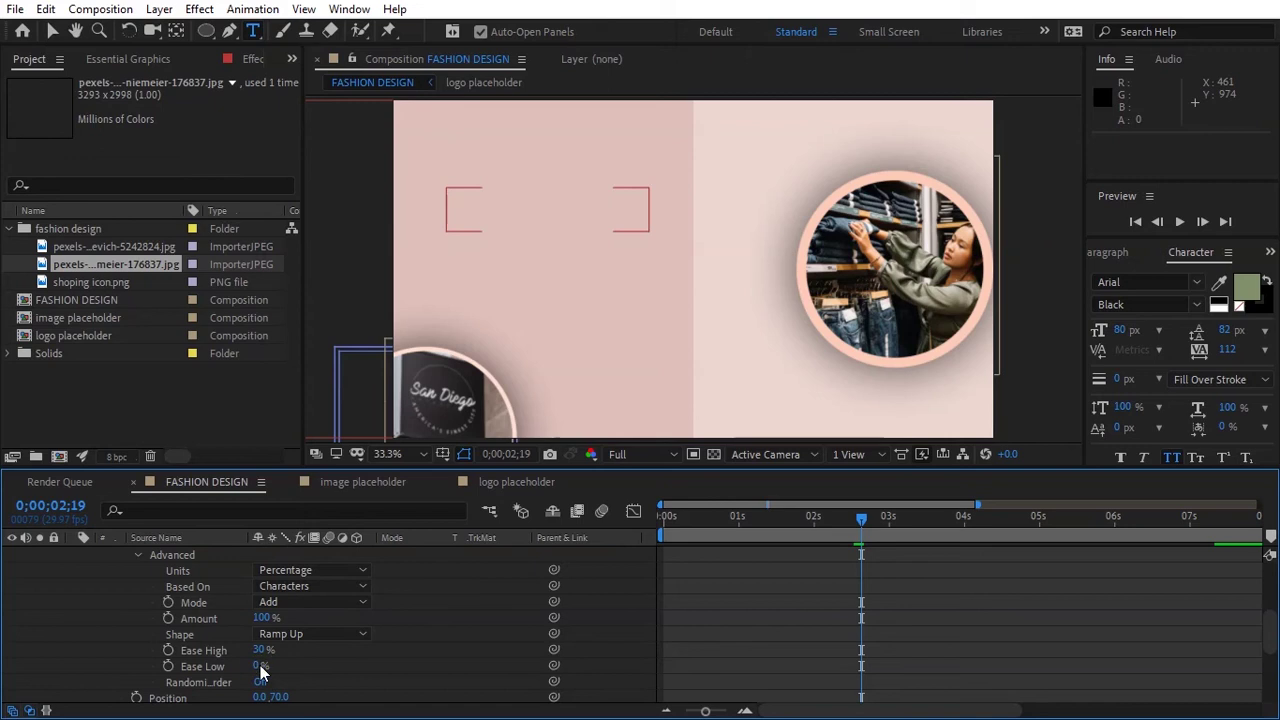
drag(260, 666, 432, 676)
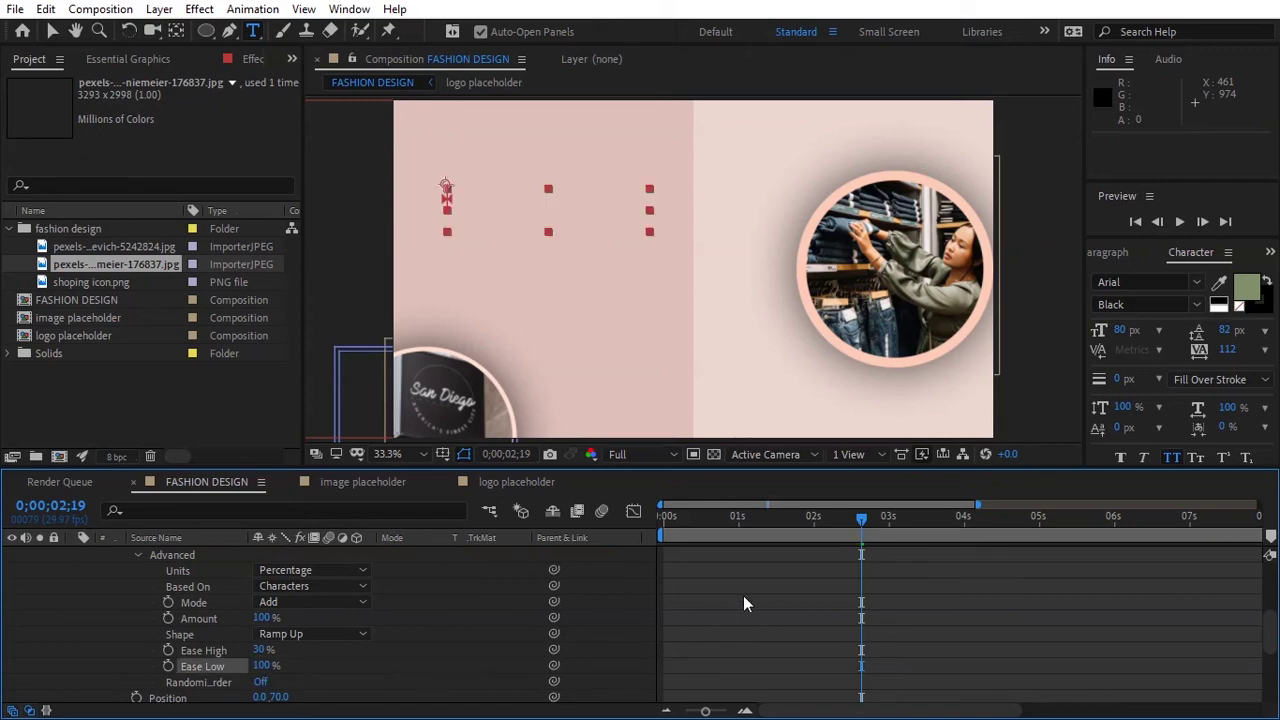
Step: Preview the eased NEW COLLECTION reveal from just before 0;00;02;18
drag(863, 521, 803, 516)
key(space)
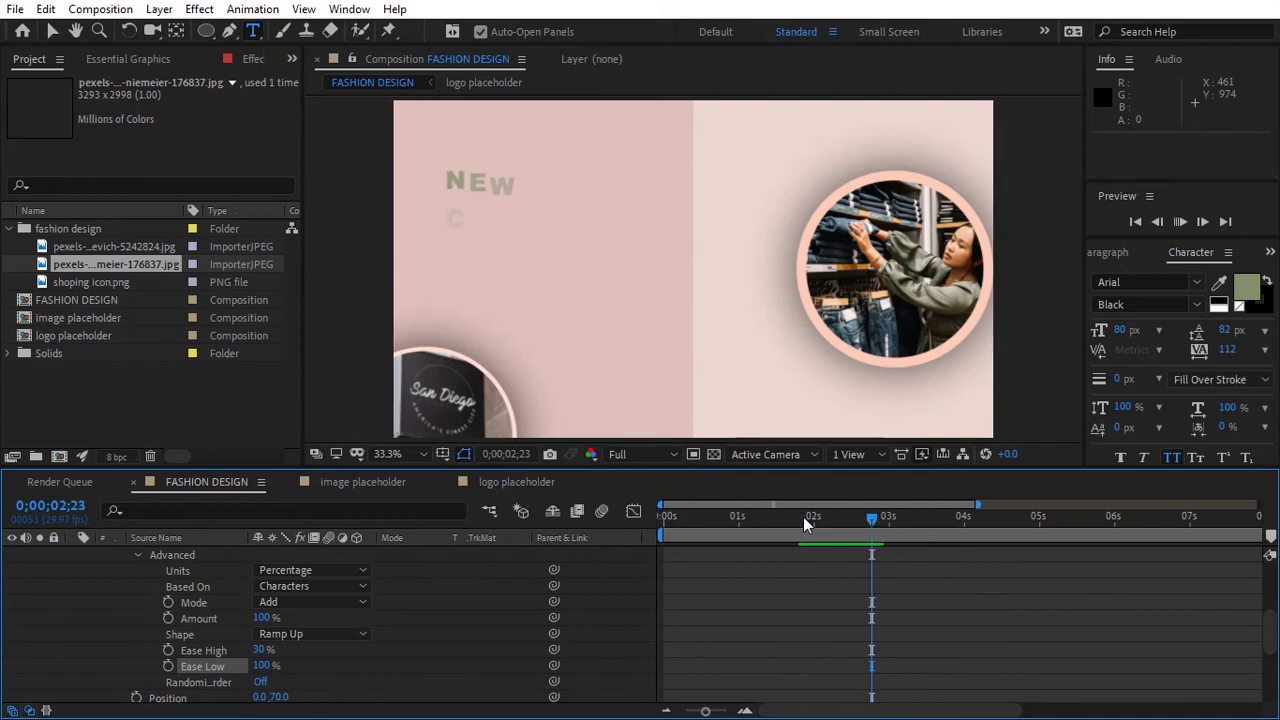
key(space)
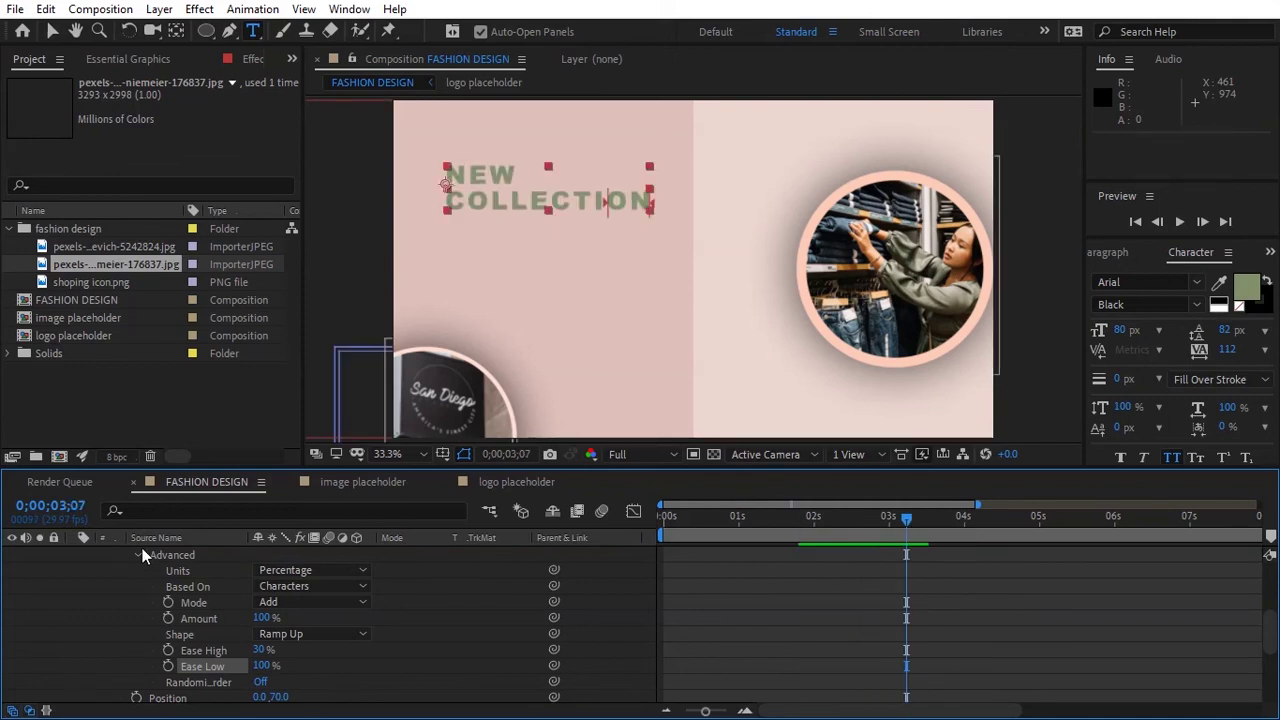
click(137, 554)
click(859, 522)
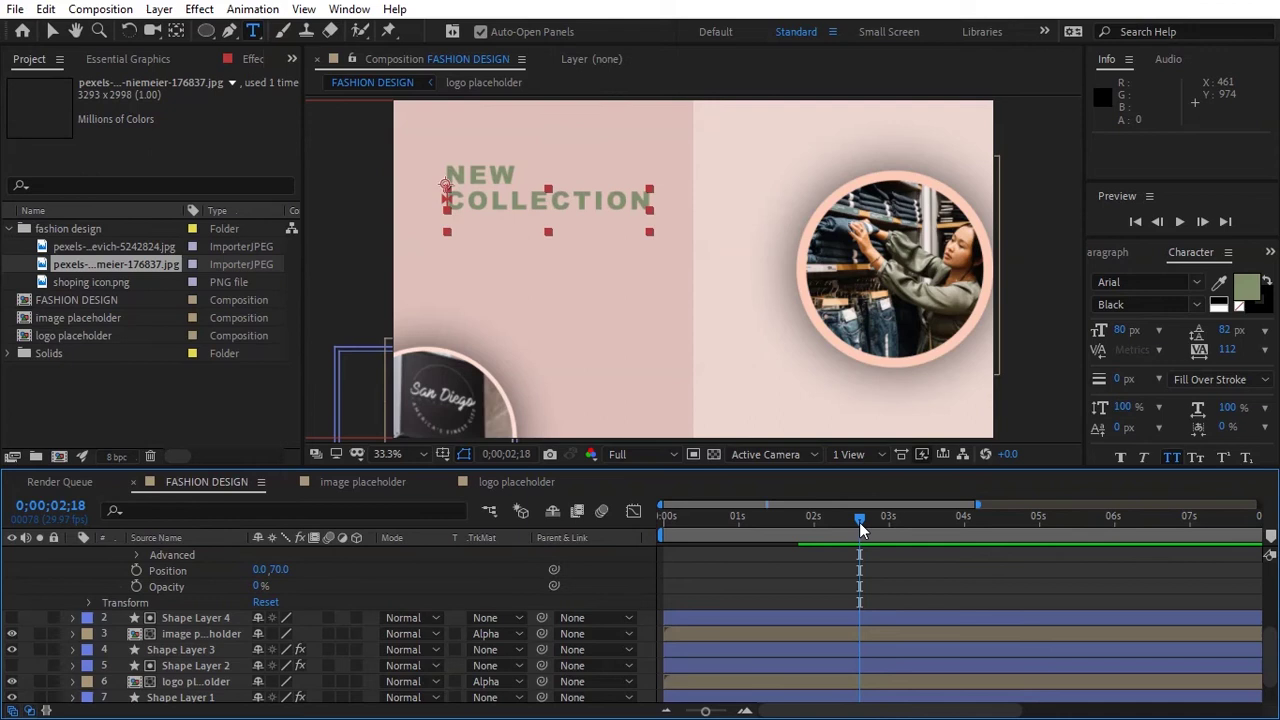
key(space)
key(space)
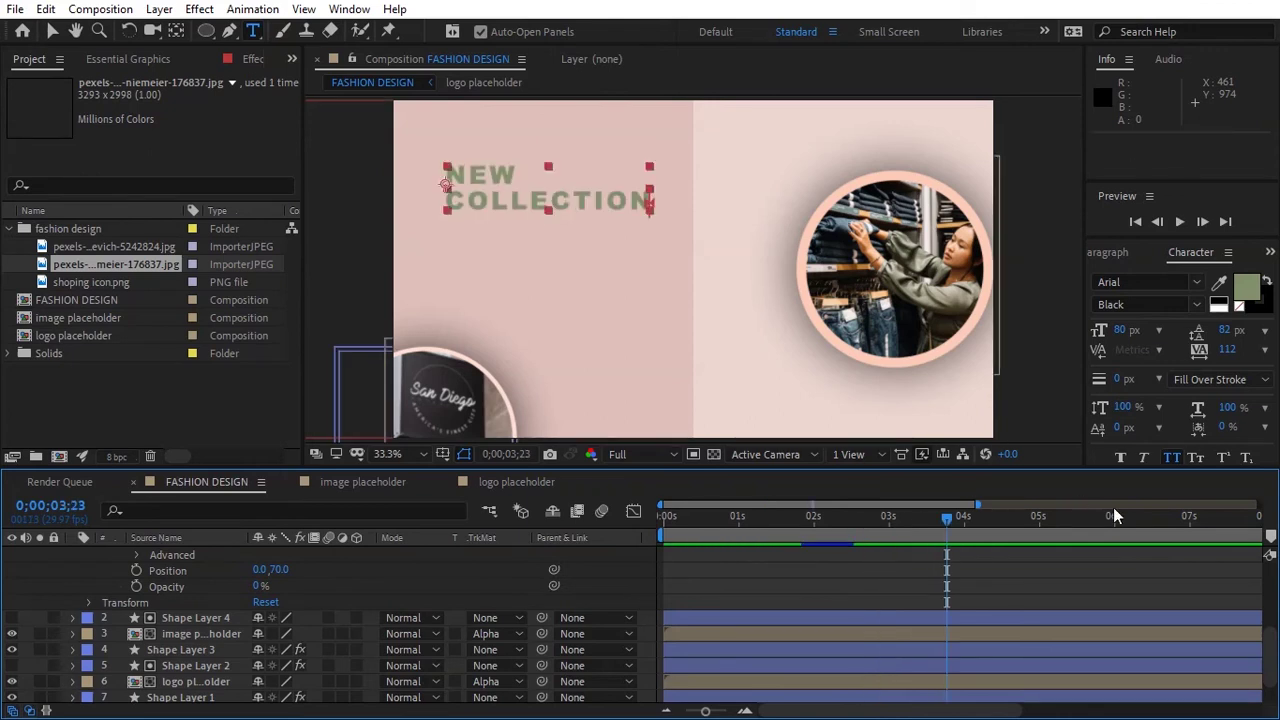
scroll(1262, 617, up, 3)
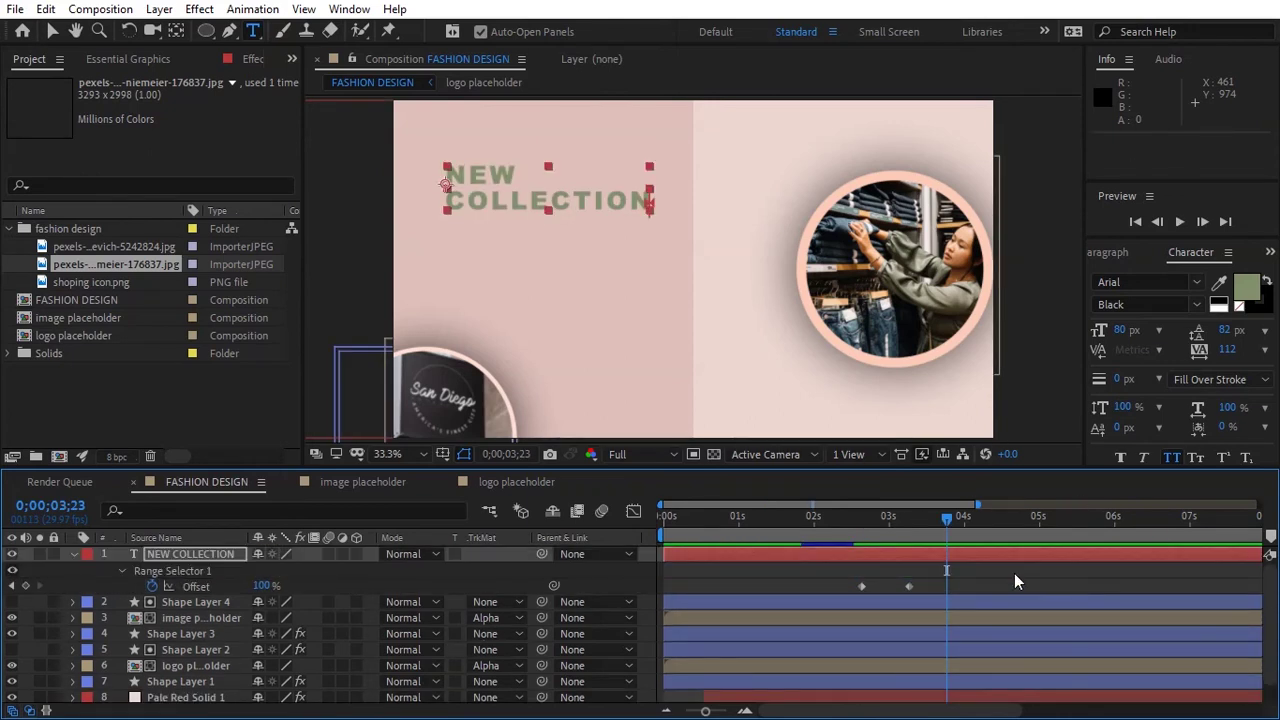
key(u)
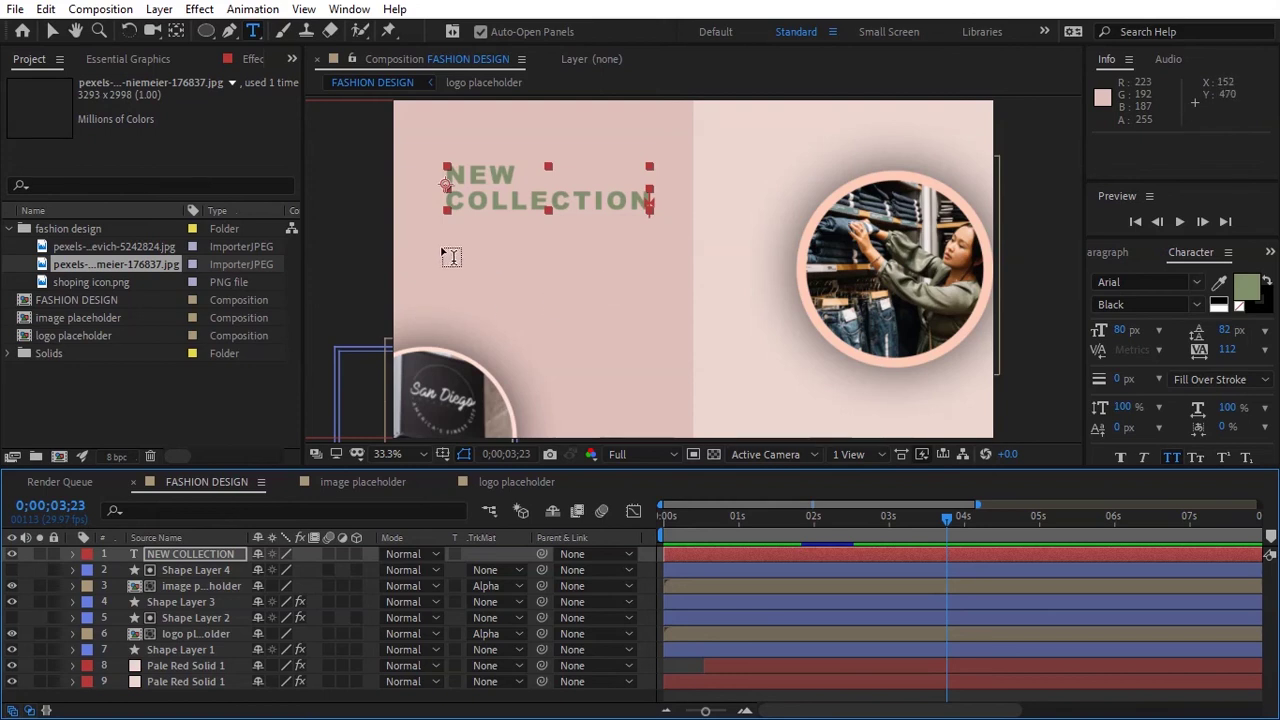
key(alt+Tab)
key(ctrl+a)
click(1113, 410)
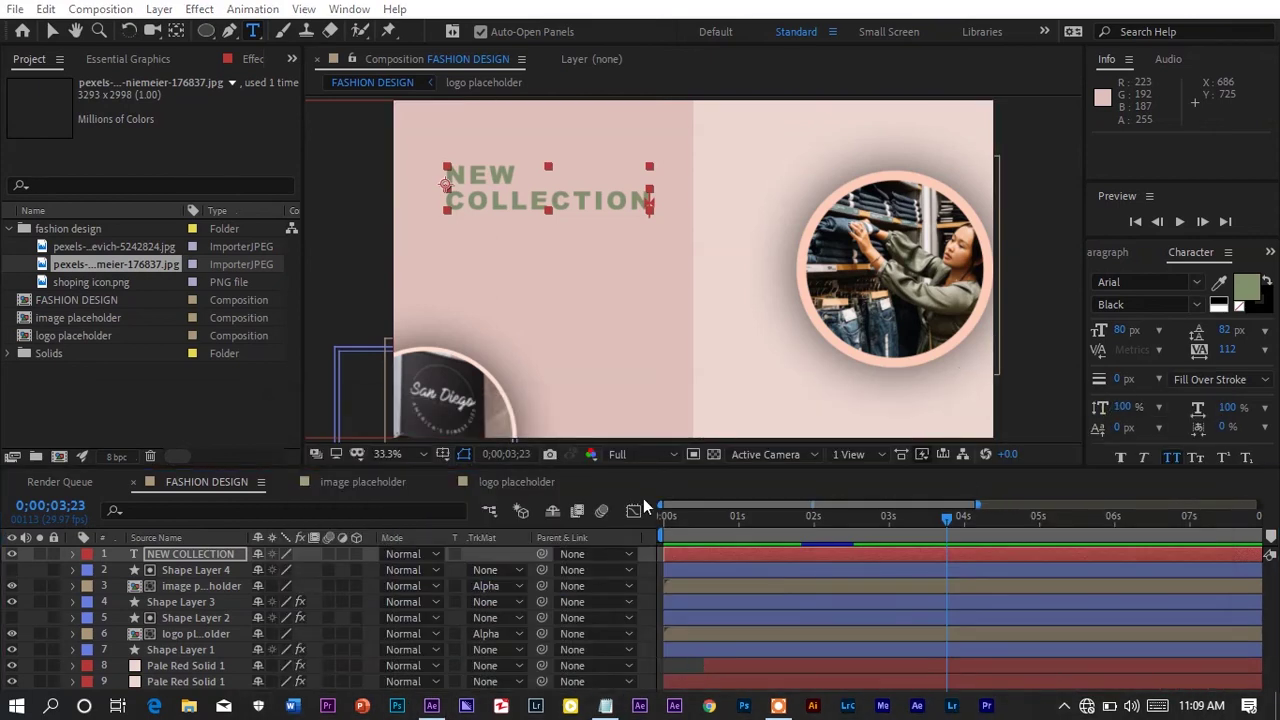
Step: Create a body text layer below the title at 40 px and paste in lorem ipsum
click(449, 249)
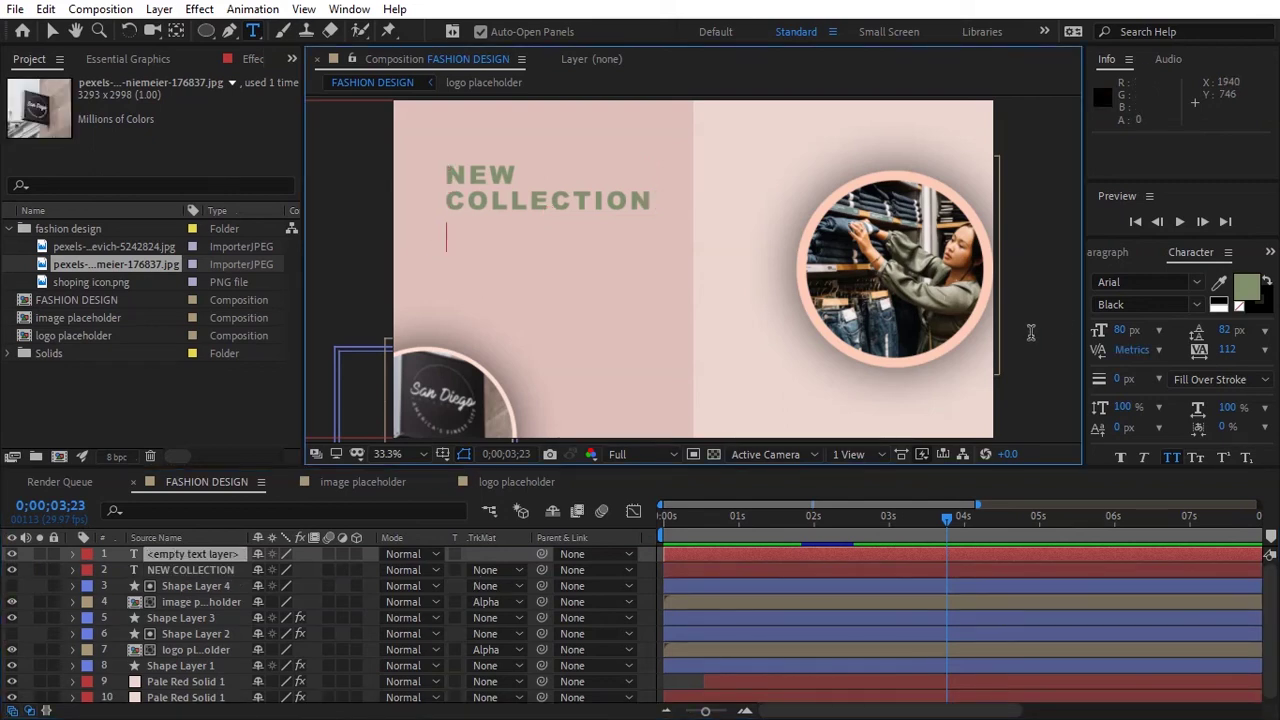
click(1124, 331)
text(40)
key(Return)
key(ctrl+v)
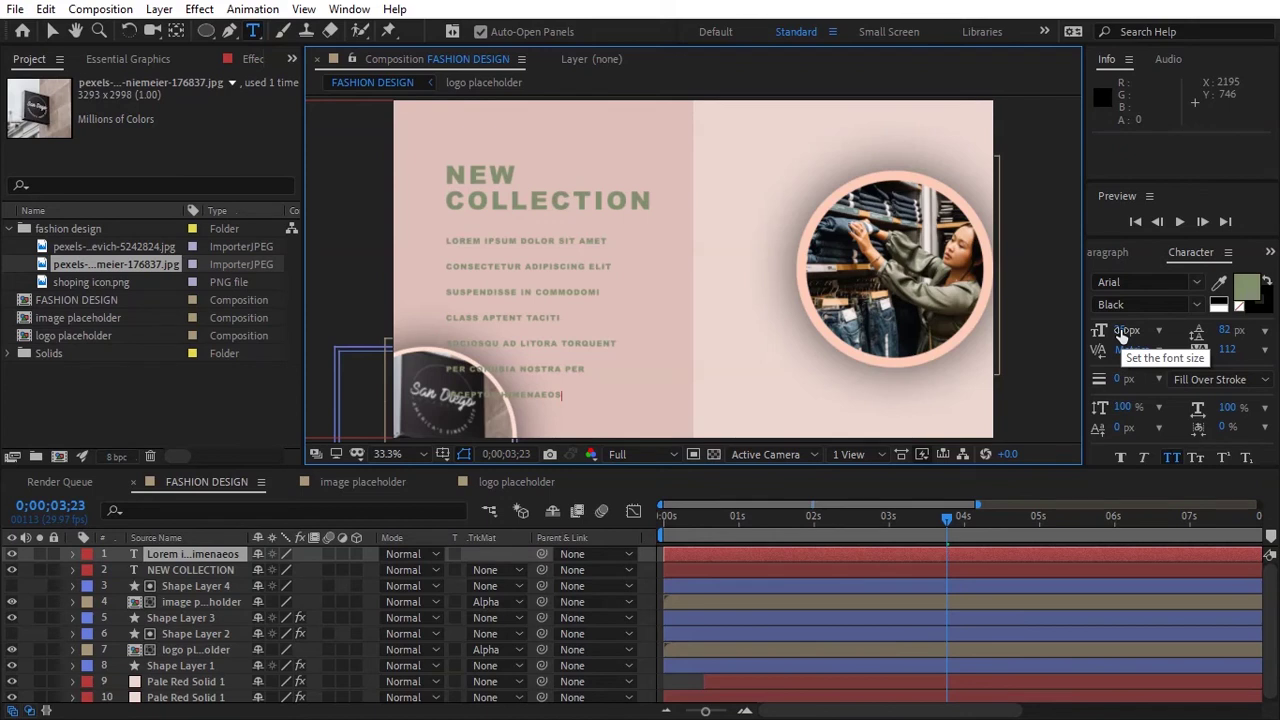
Step: Set the body text to Regular style with tighter leading and tracking of 100
key(ctrl+a)
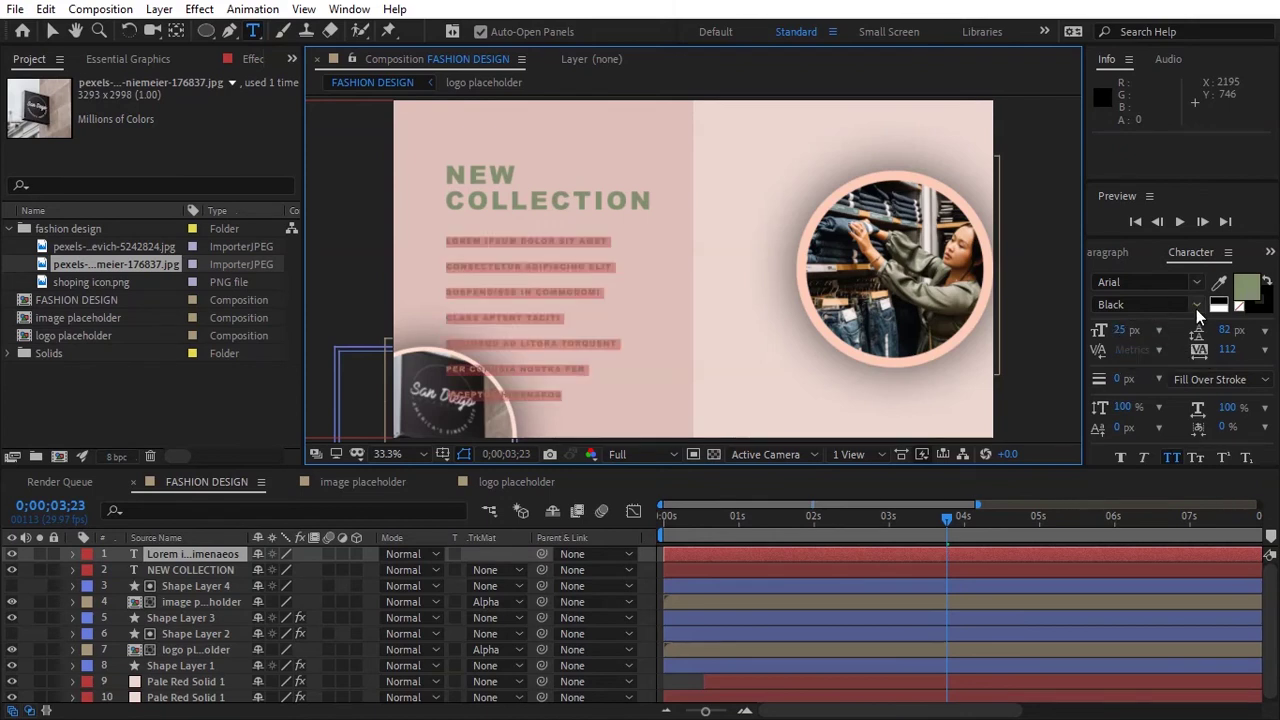
click(1196, 305)
click(1150, 406)
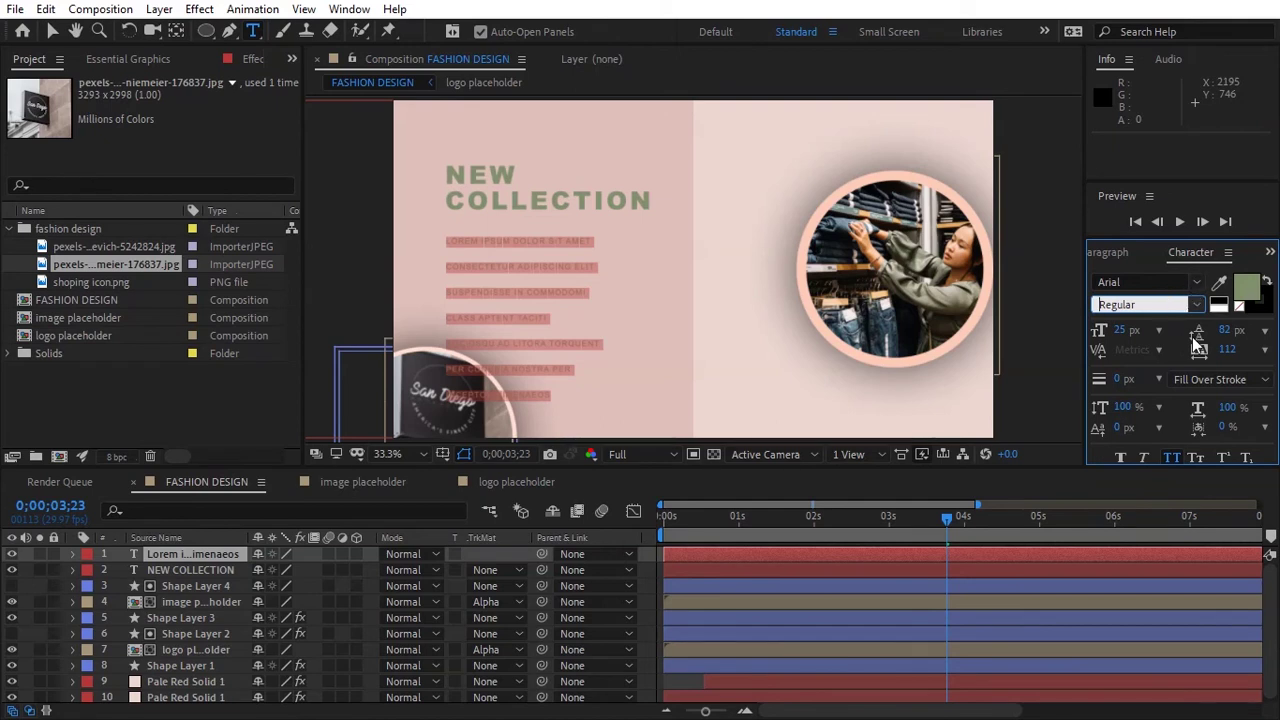
drag(1226, 331, 1187, 332)
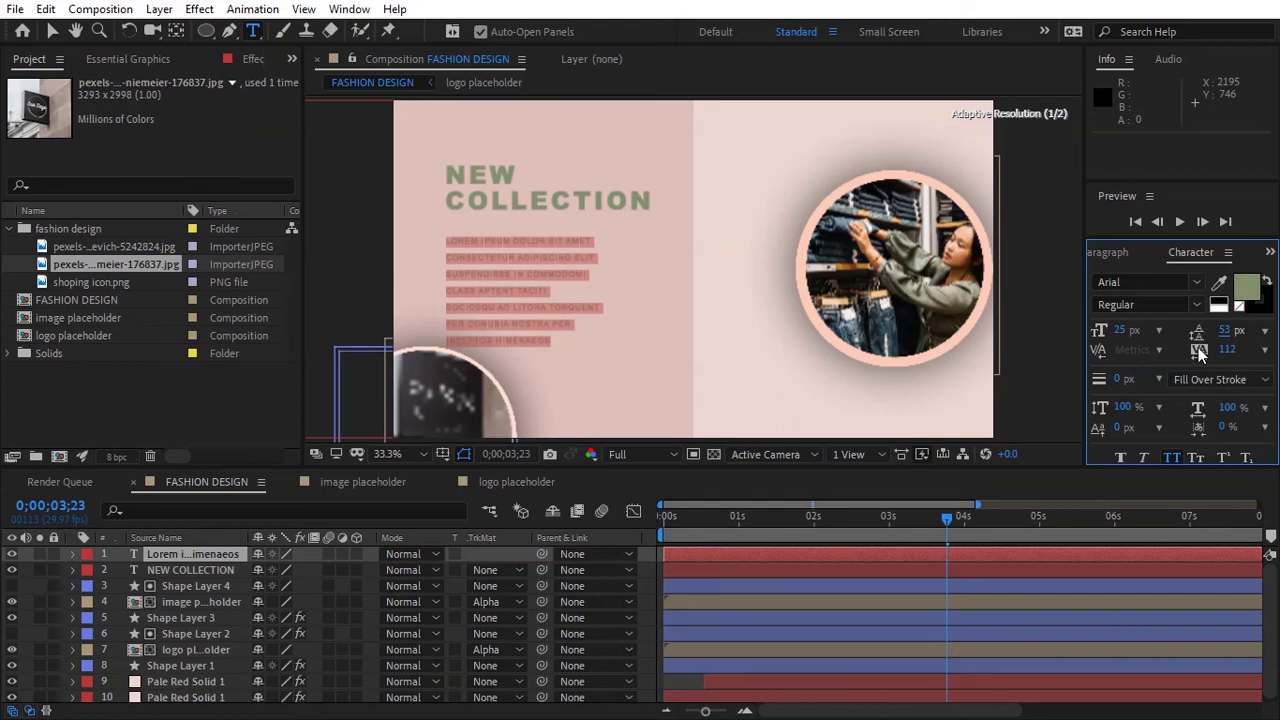
click(1226, 350)
text(100)
key(Return)
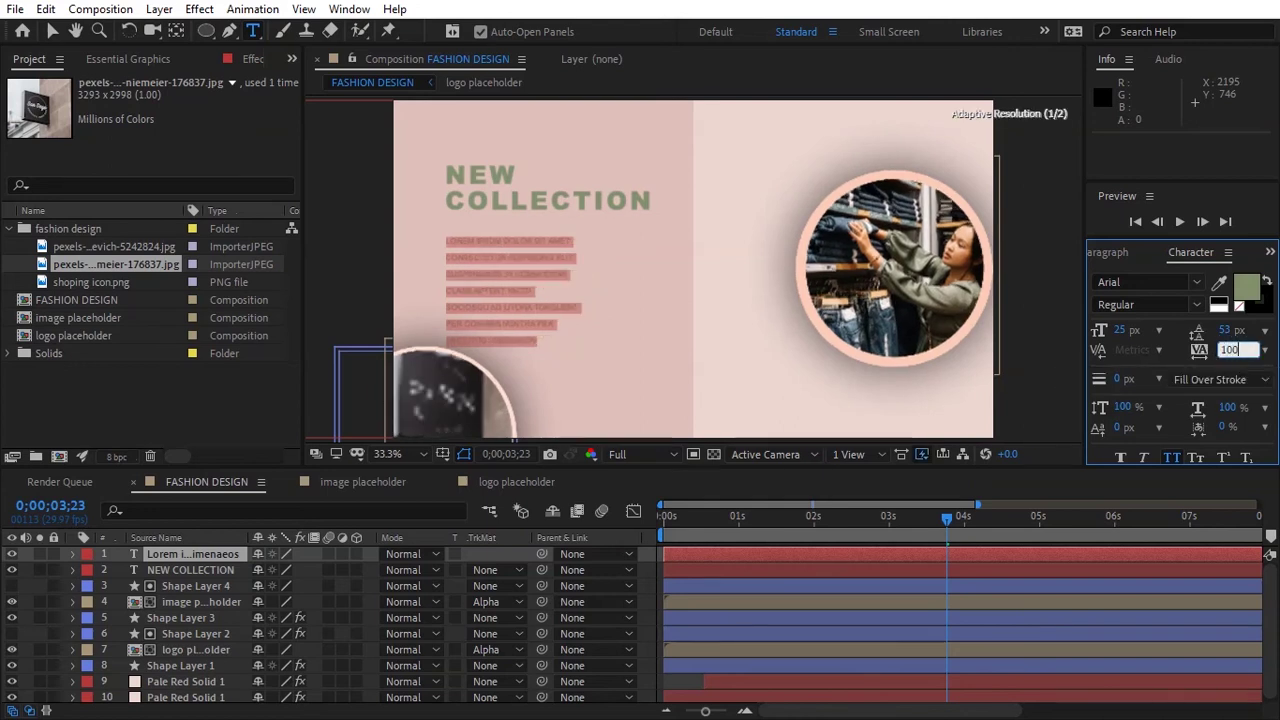
Step: Add a text animator with Position and Opacity properties to the body text
click(71, 556)
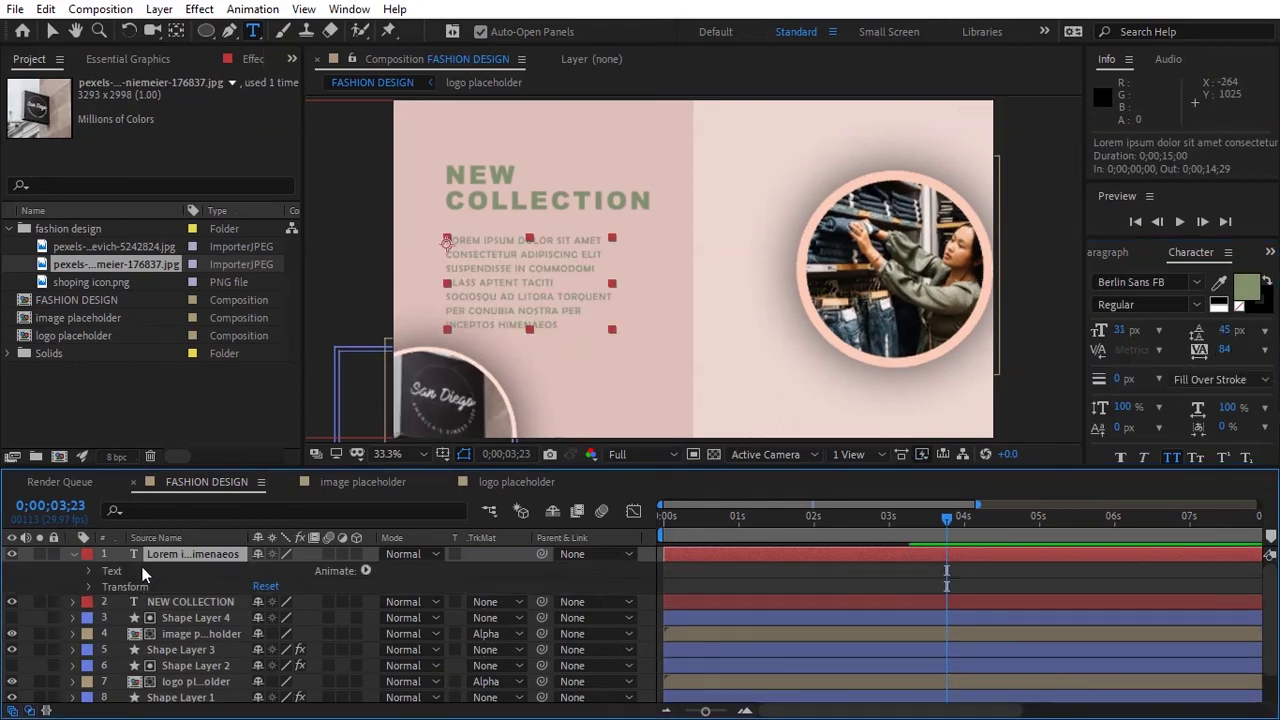
click(365, 571)
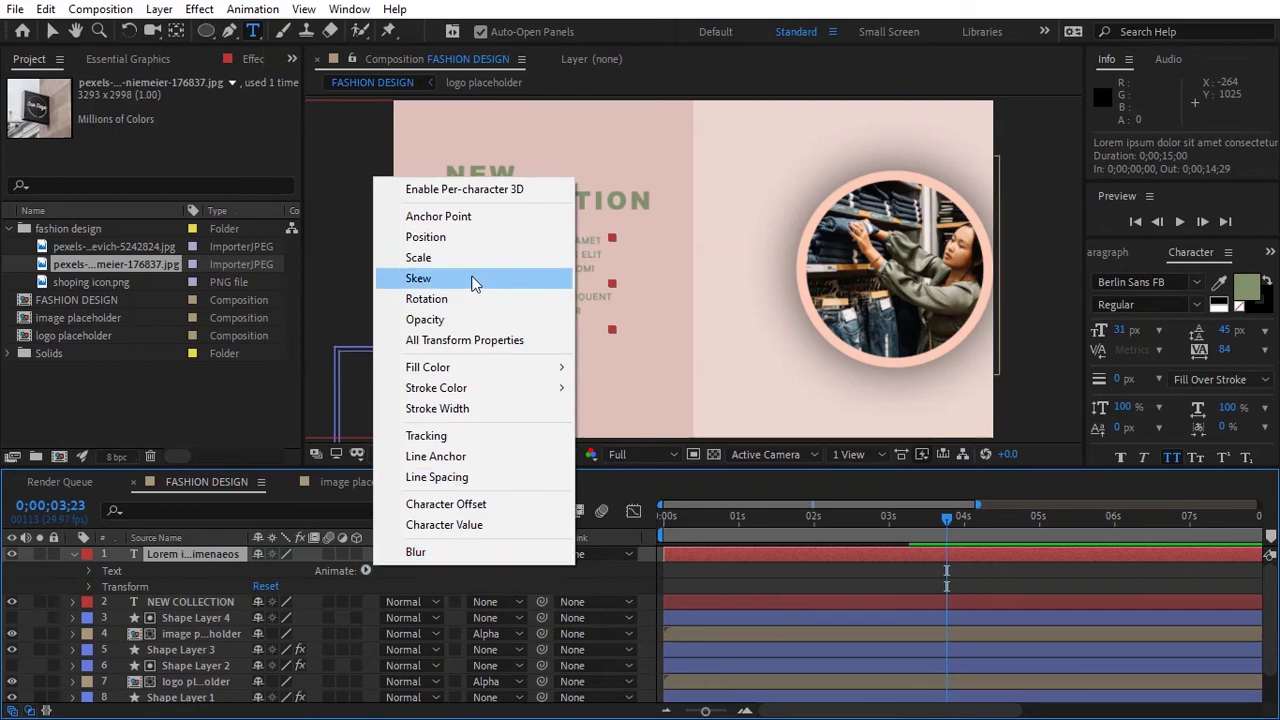
click(455, 237)
click(366, 634)
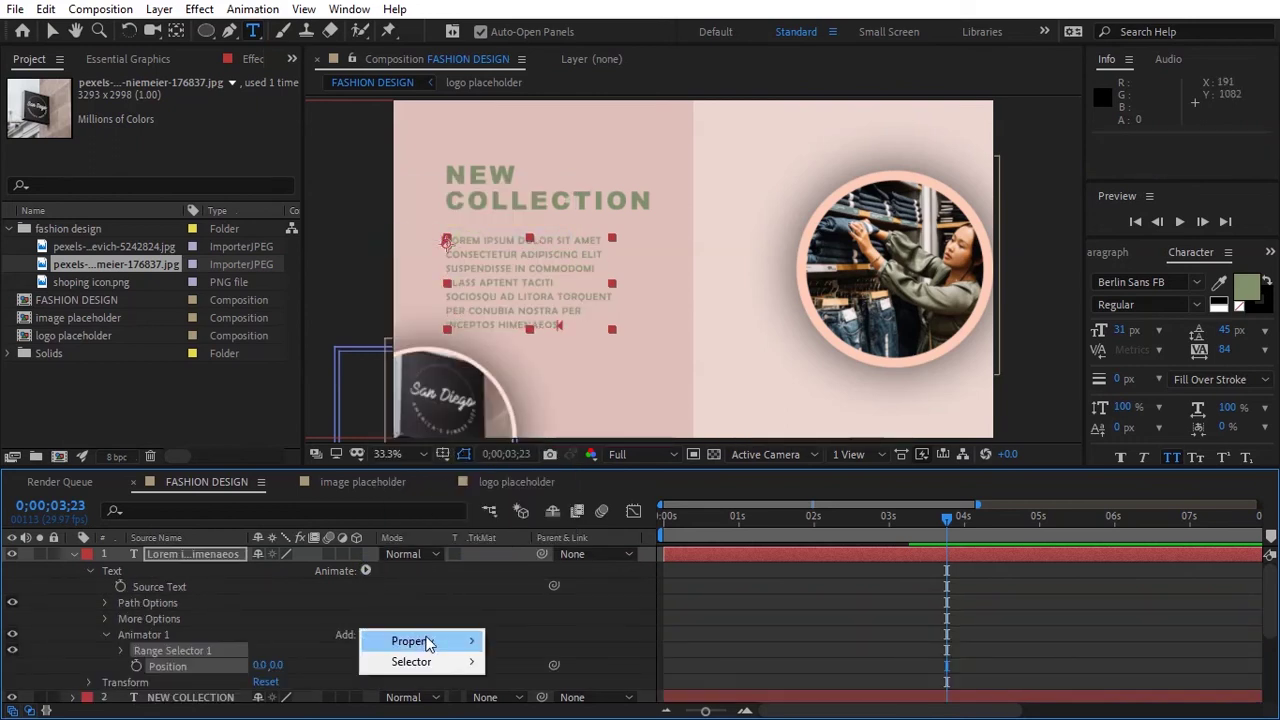
mouse_move(410, 637)
click(600, 409)
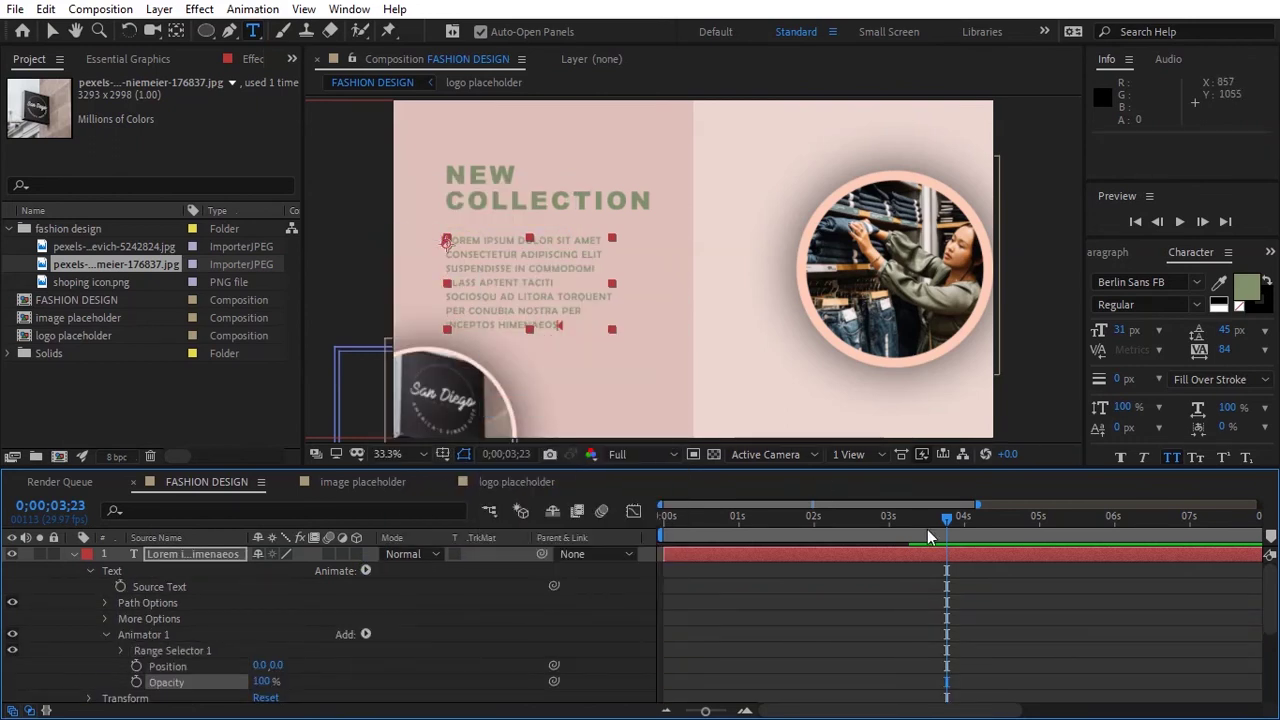
Step: Keyframe Position 0,0 and 100% opacity at 0;00;03;18, and Position 0,39 with 0% at 0;00;02;29
mouse_move(940, 520)
mouse_down()
mouse_move(886, 520)
mouse_move(934, 518)
mouse_up()
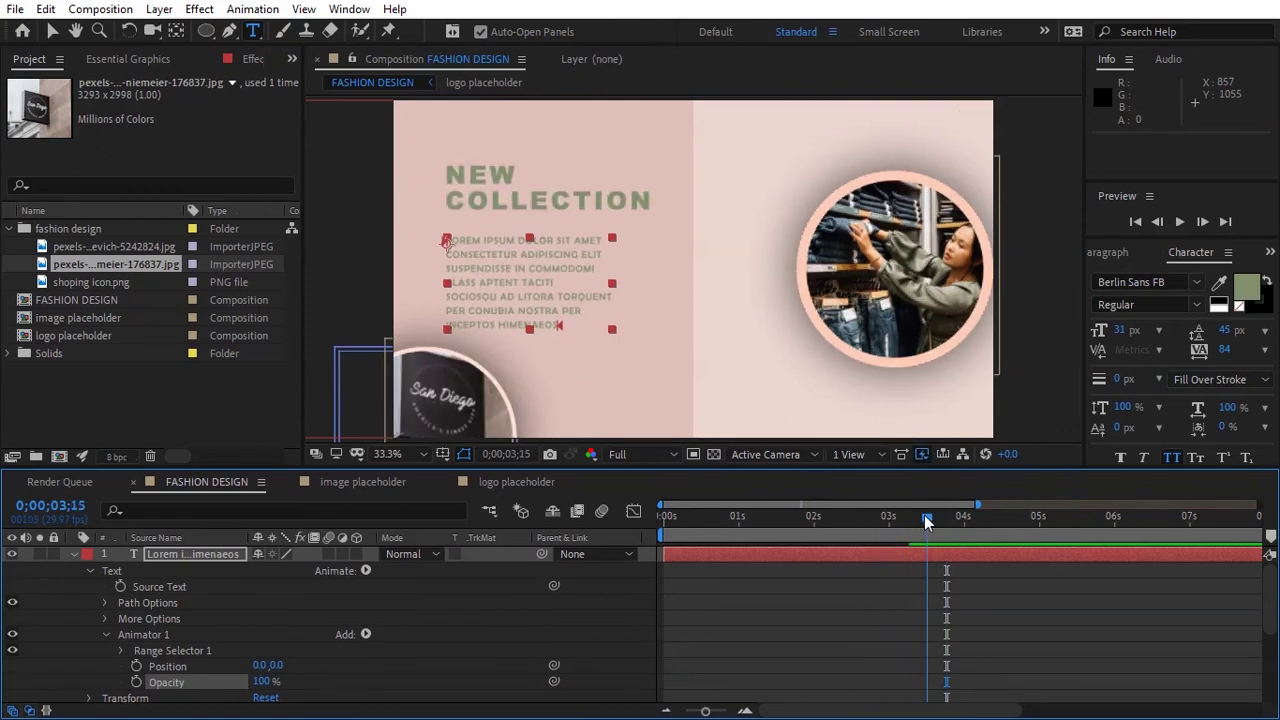
click(136, 666)
click(136, 681)
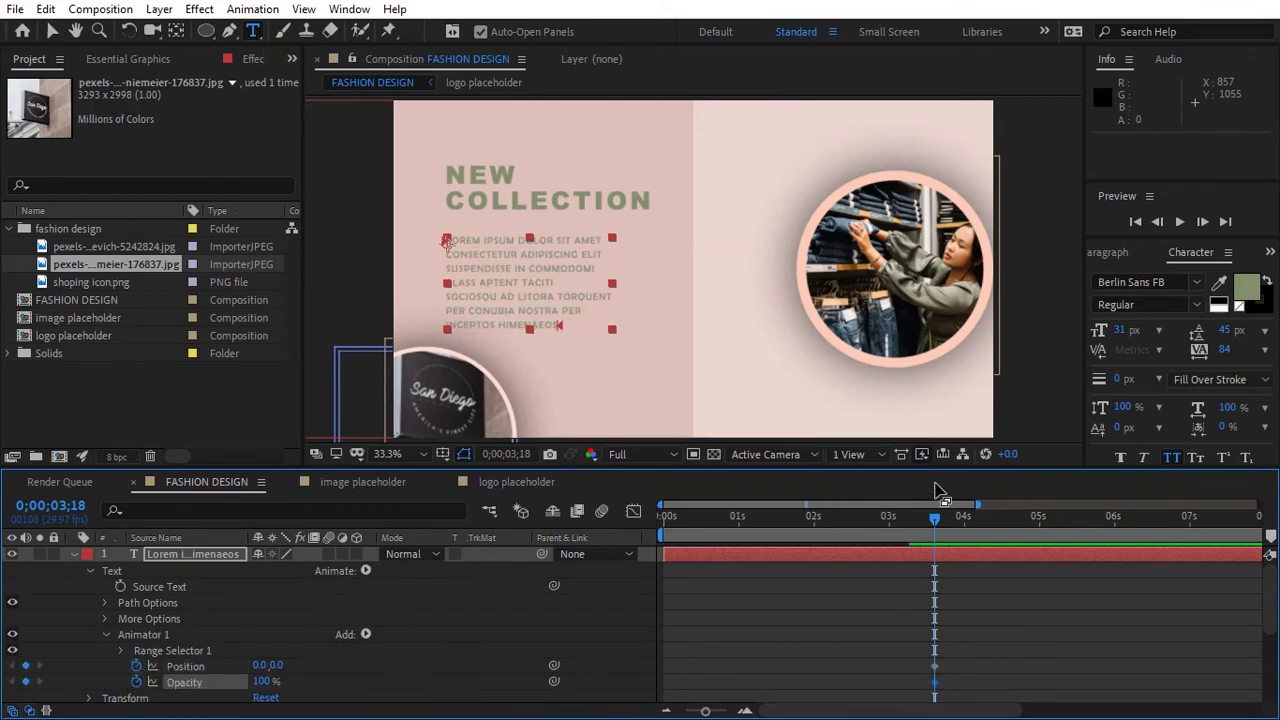
drag(930, 516, 886, 516)
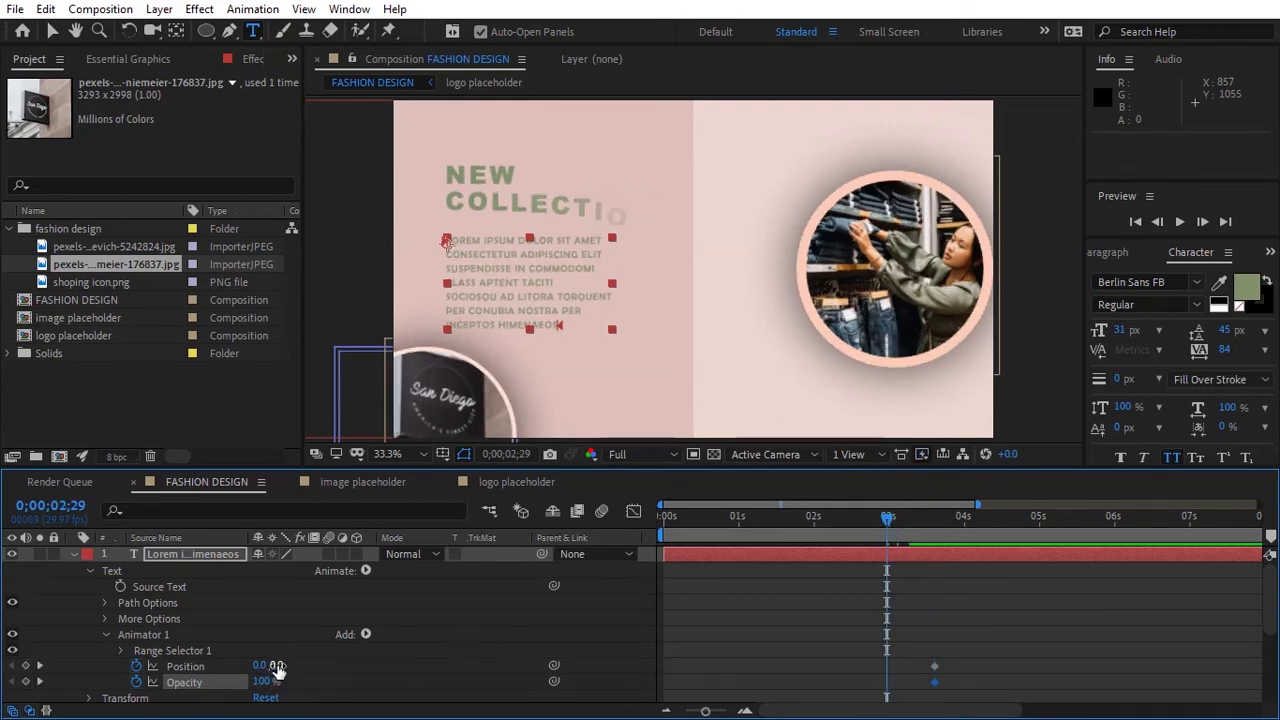
drag(278, 667, 317, 665)
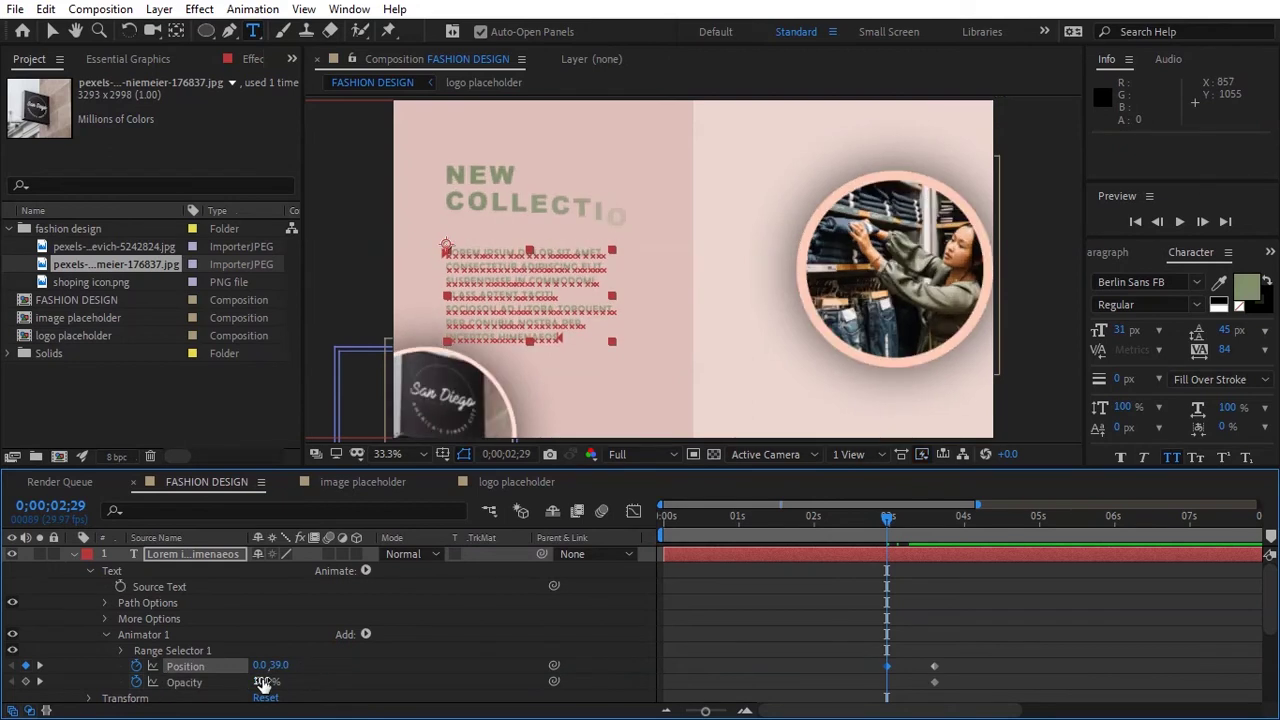
click(262, 683)
text(0)
key(Return)
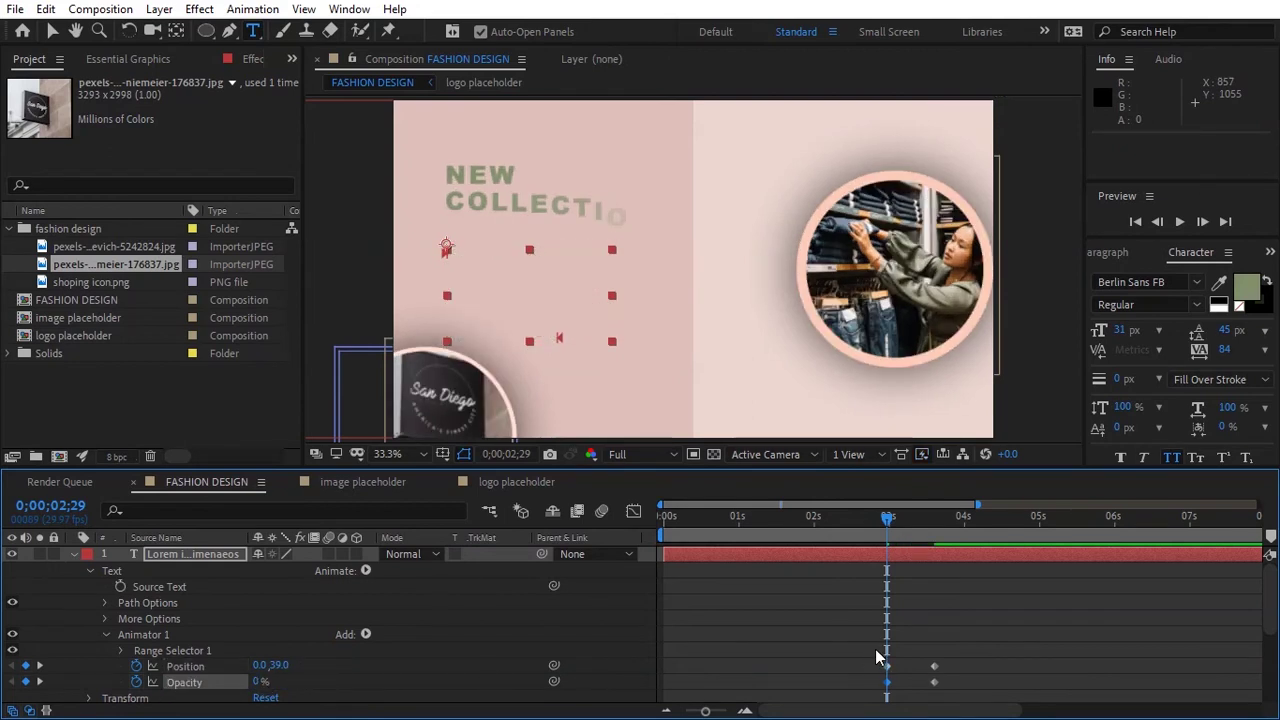
drag(880, 641, 946, 692)
Step: Apply Easy Ease to the four body text keyframes and increase the ending influence in the Graph Editor
right_click(936, 686)
mouse_move(1000, 668)
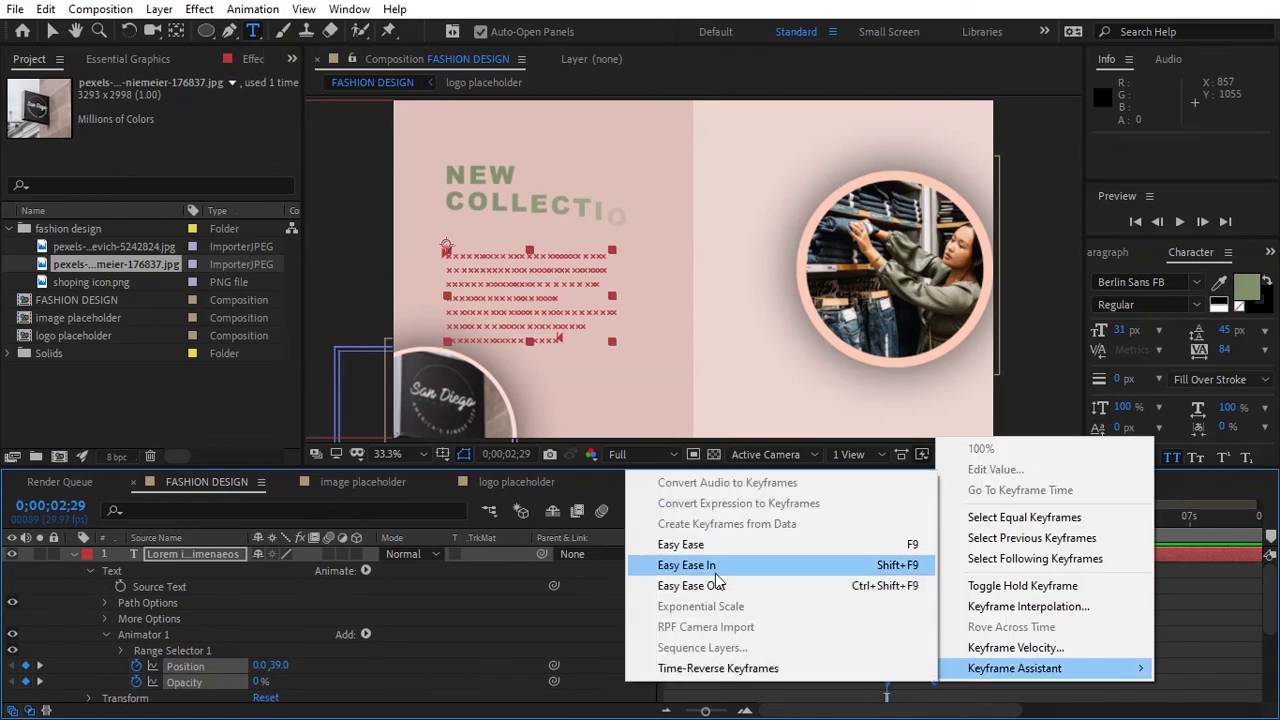
click(704, 546)
click(634, 511)
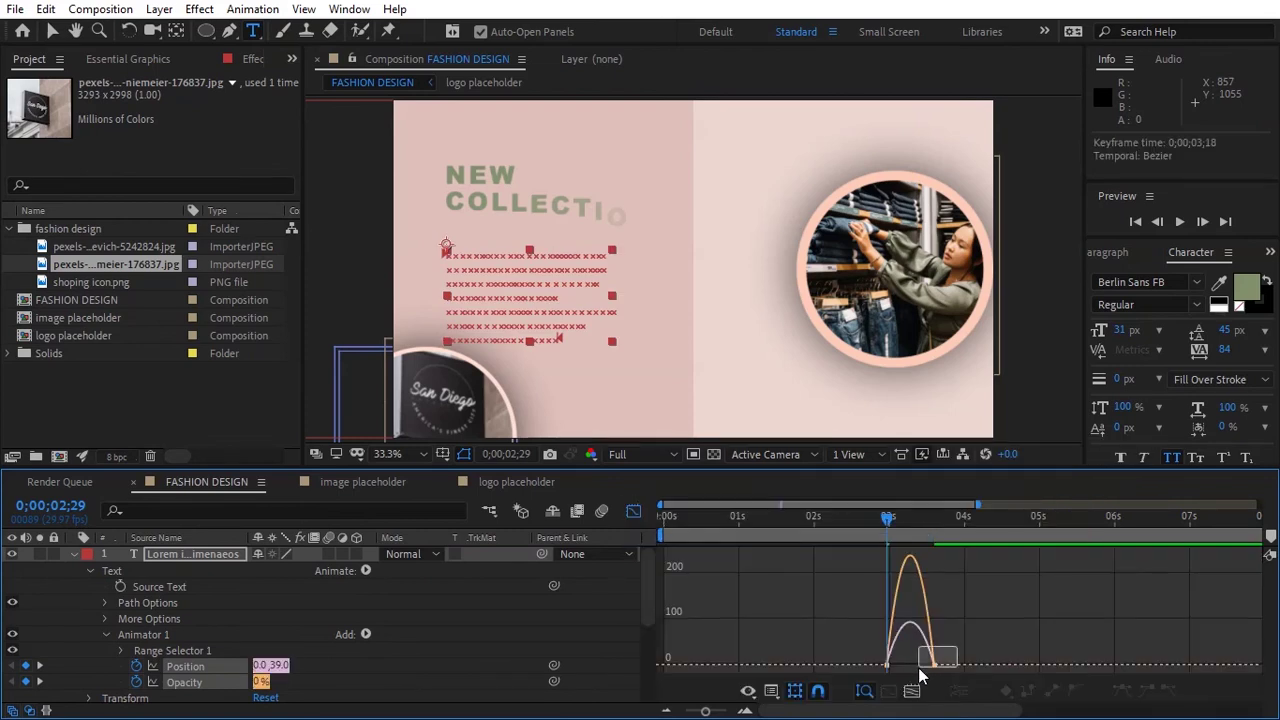
drag(705, 710, 718, 712)
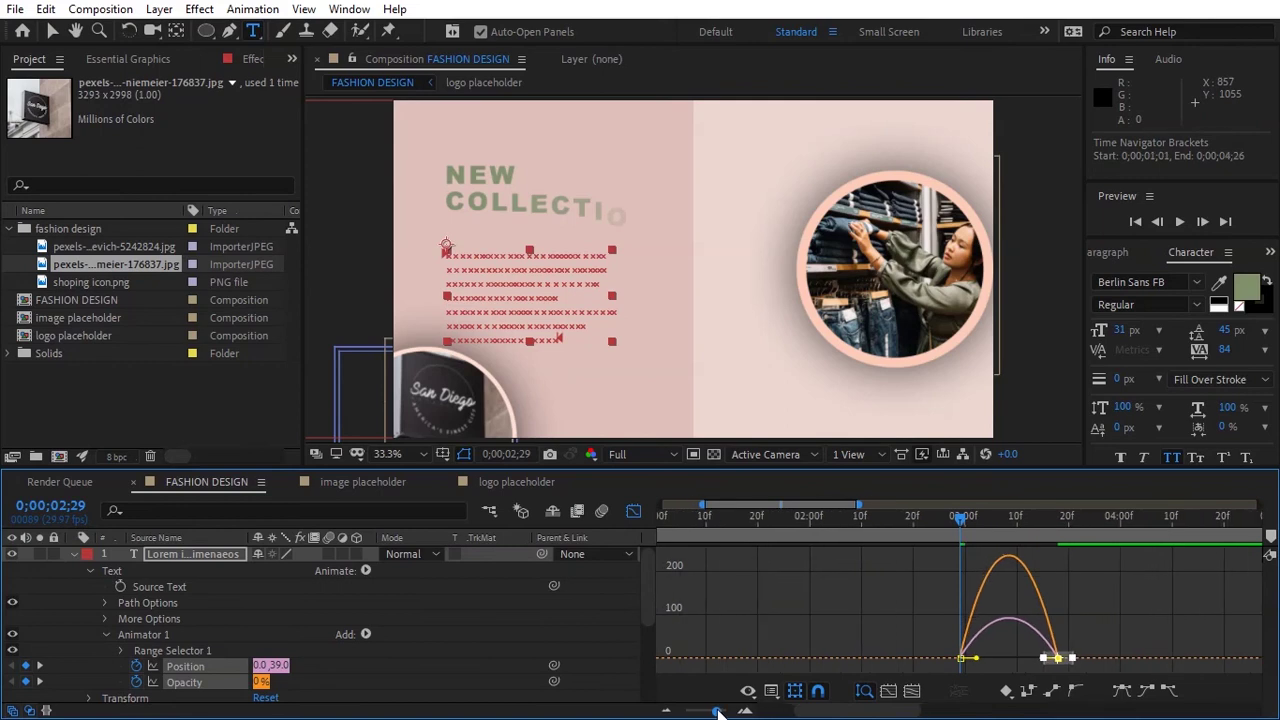
mouse_move(1118, 578)
mouse_down()
mouse_move(988, 672)
mouse_move(1025, 667)
mouse_move(966, 660)
mouse_up()
click(634, 512)
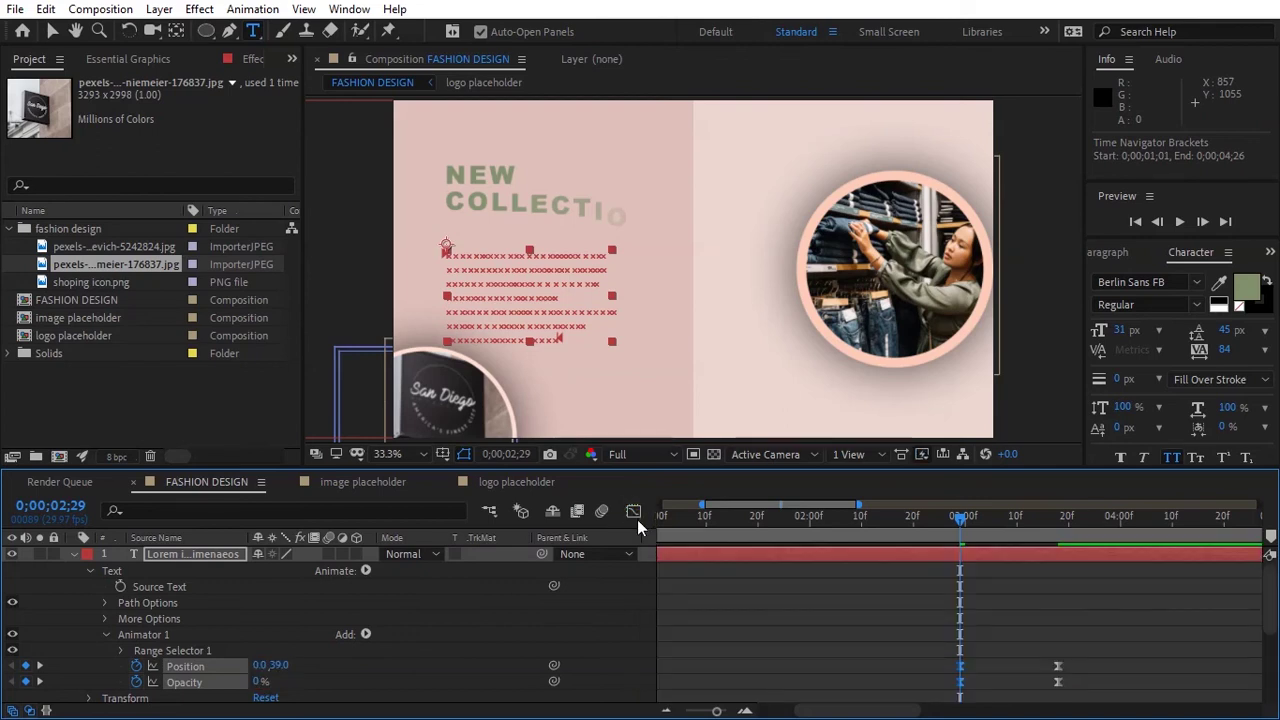
Step: Move the ending Position and Opacity keyframes earlier to 0;00;03;13 and preview the rise-in
click(933, 516)
key(space)
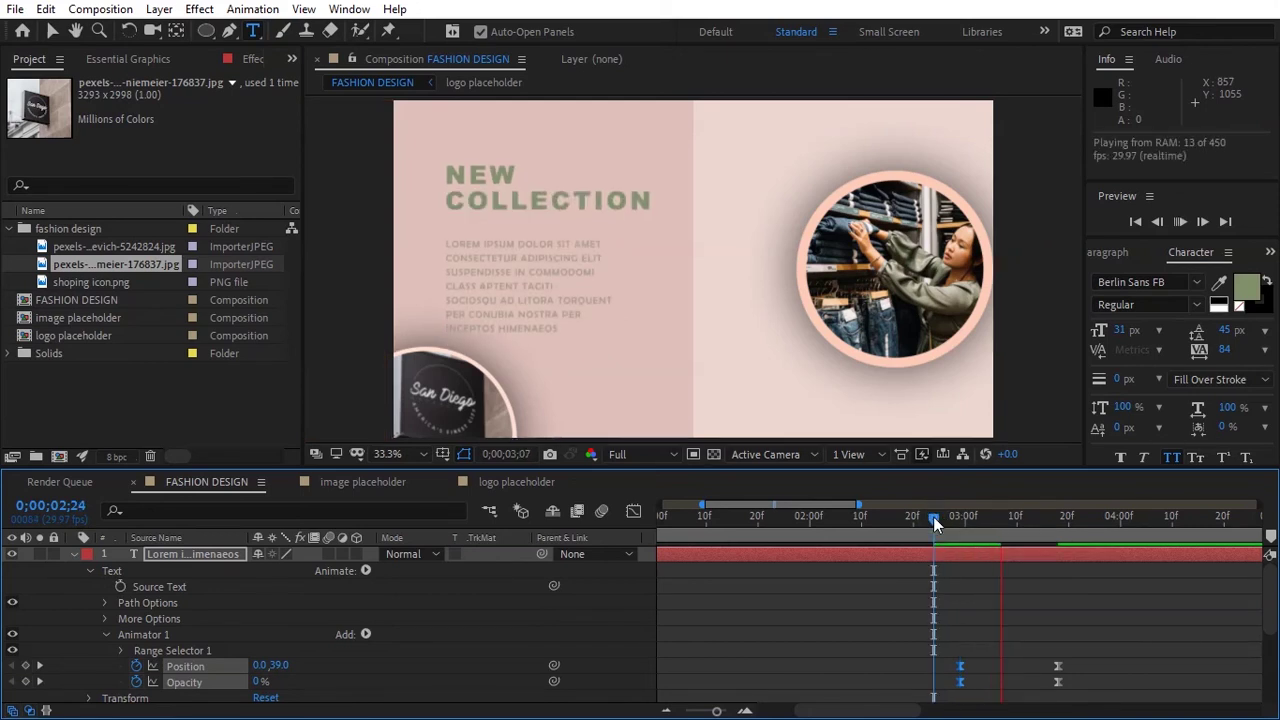
key(space)
mouse_move(1094, 642)
mouse_down()
mouse_move(1054, 688)
mouse_move(1032, 682)
mouse_up()
click(883, 524)
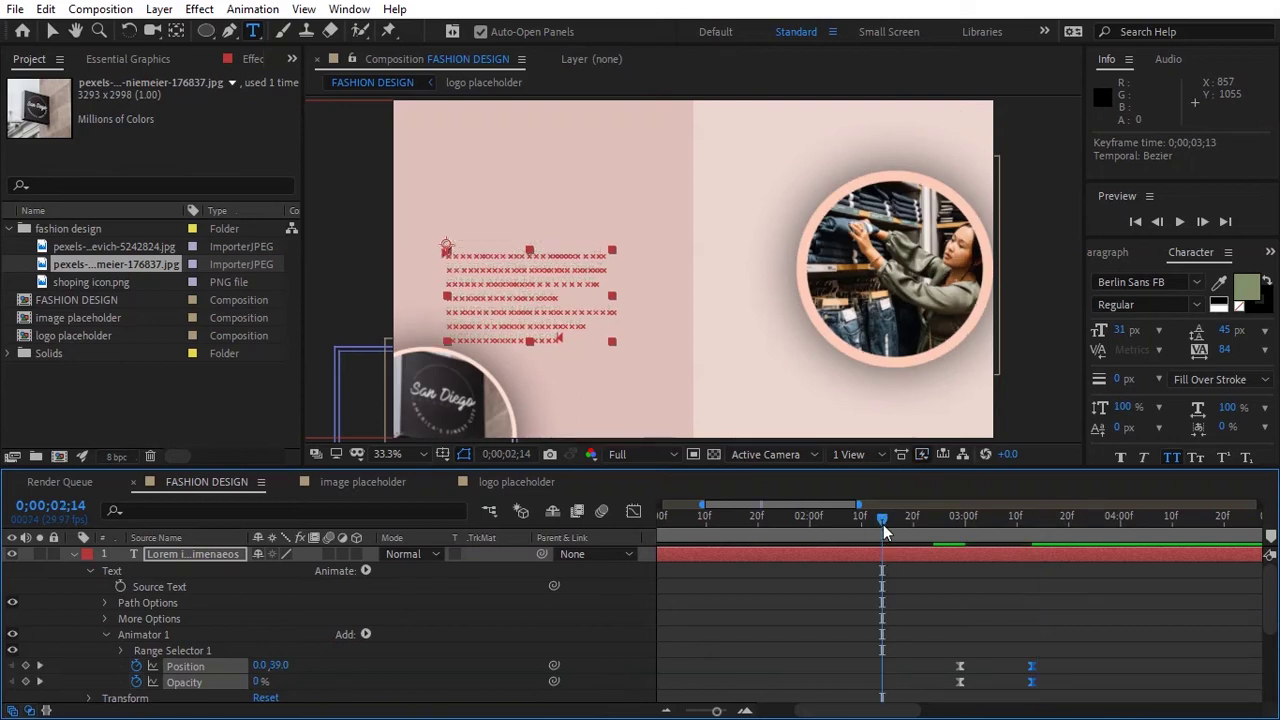
key(space)
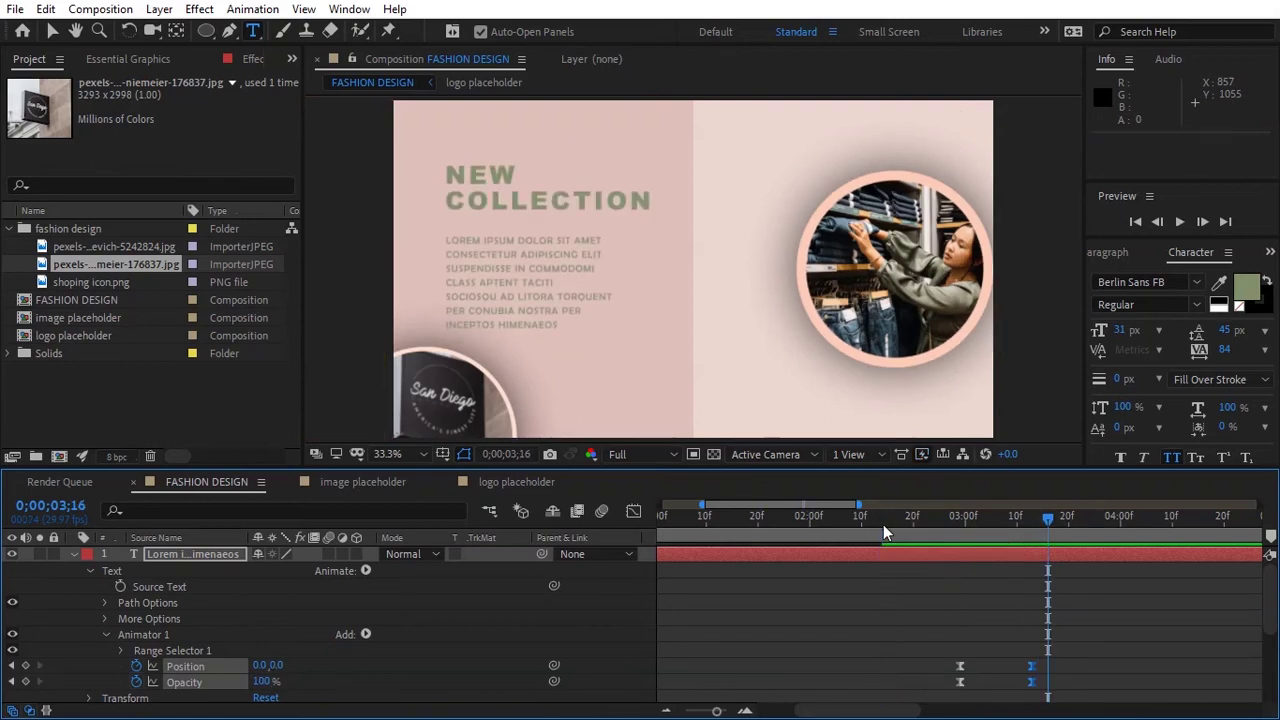
key(space)
click(73, 555)
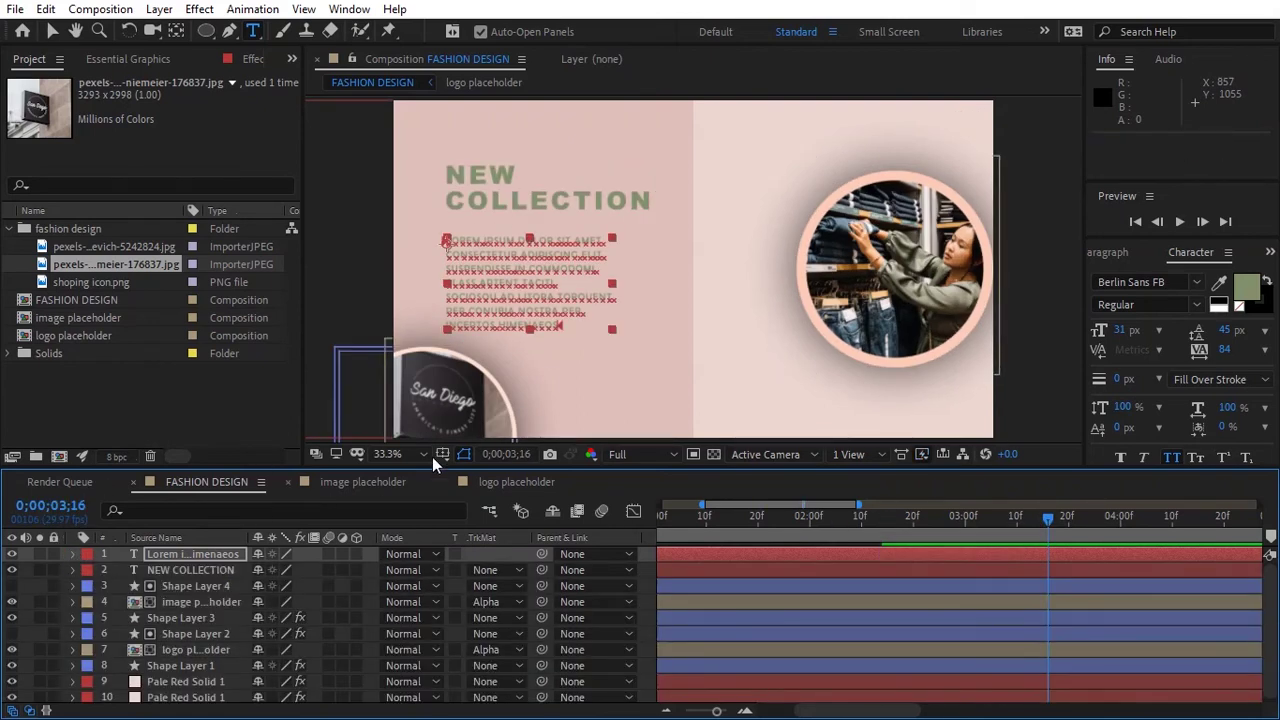
click(1043, 281)
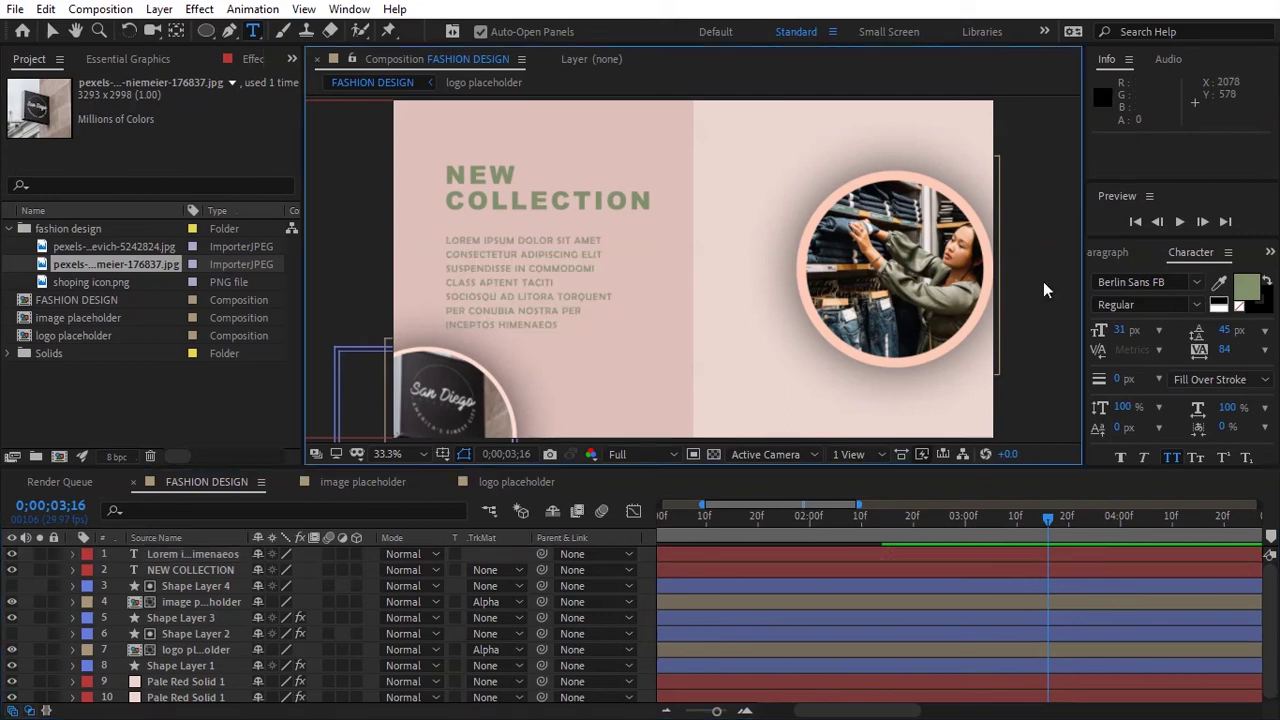
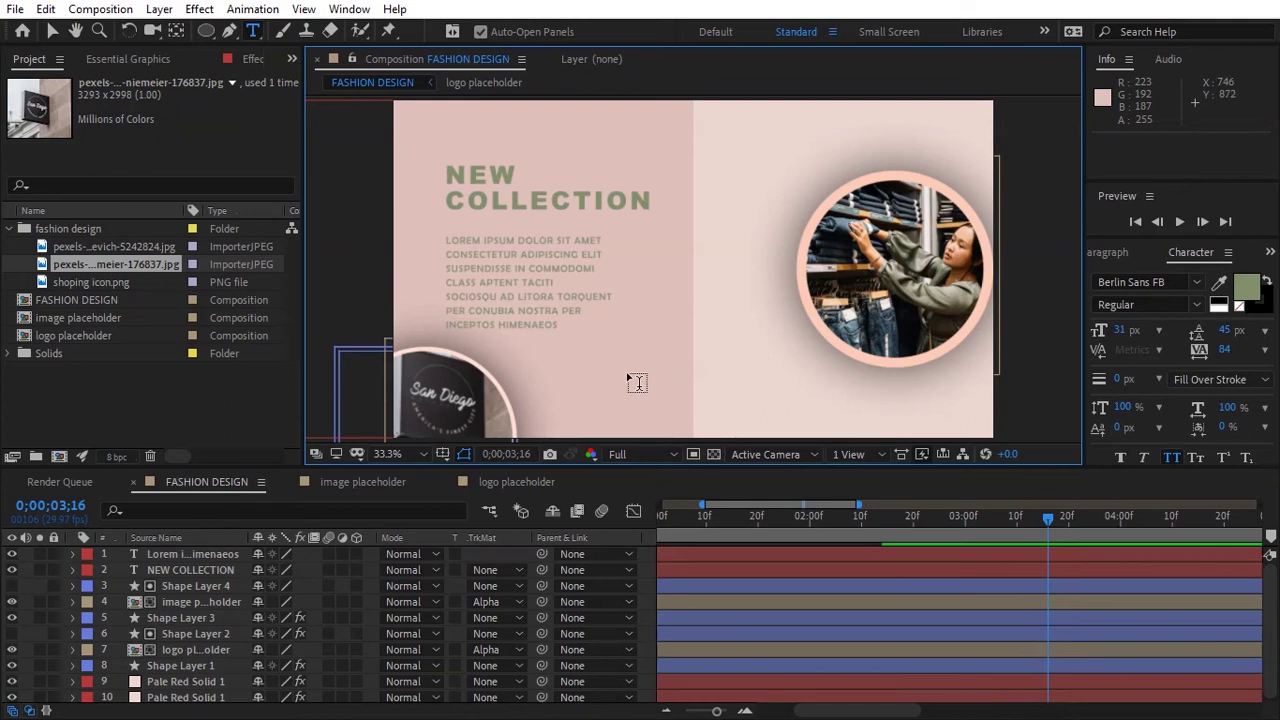
Step: Start a text line below the paragraph and type the icon glyphs 'fit f' in a larger typeecon font
click(586, 379)
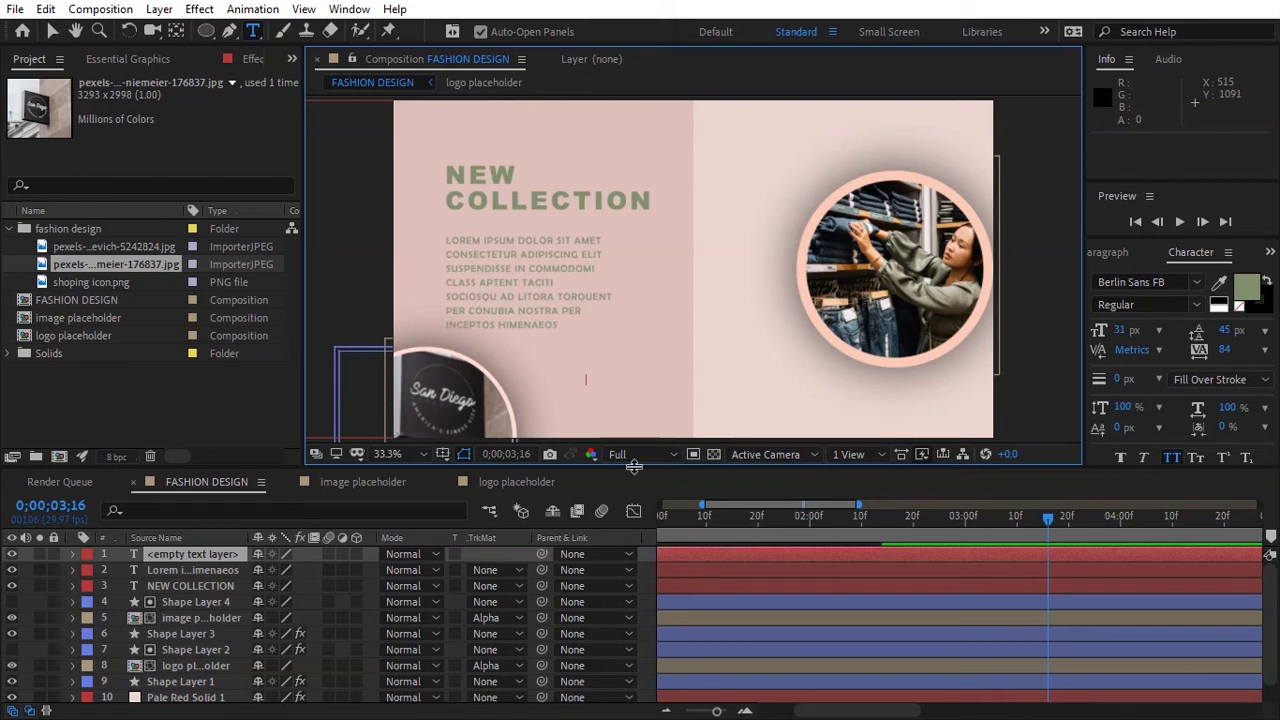
click(1188, 282)
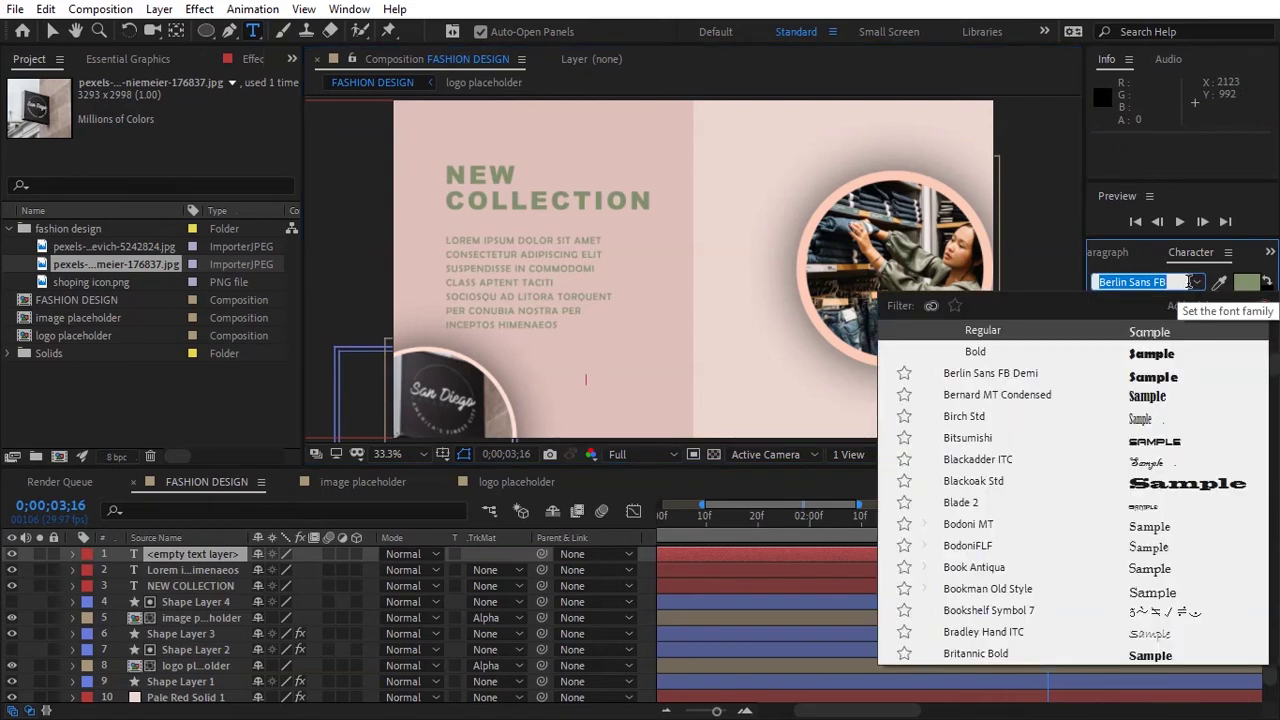
text(type)
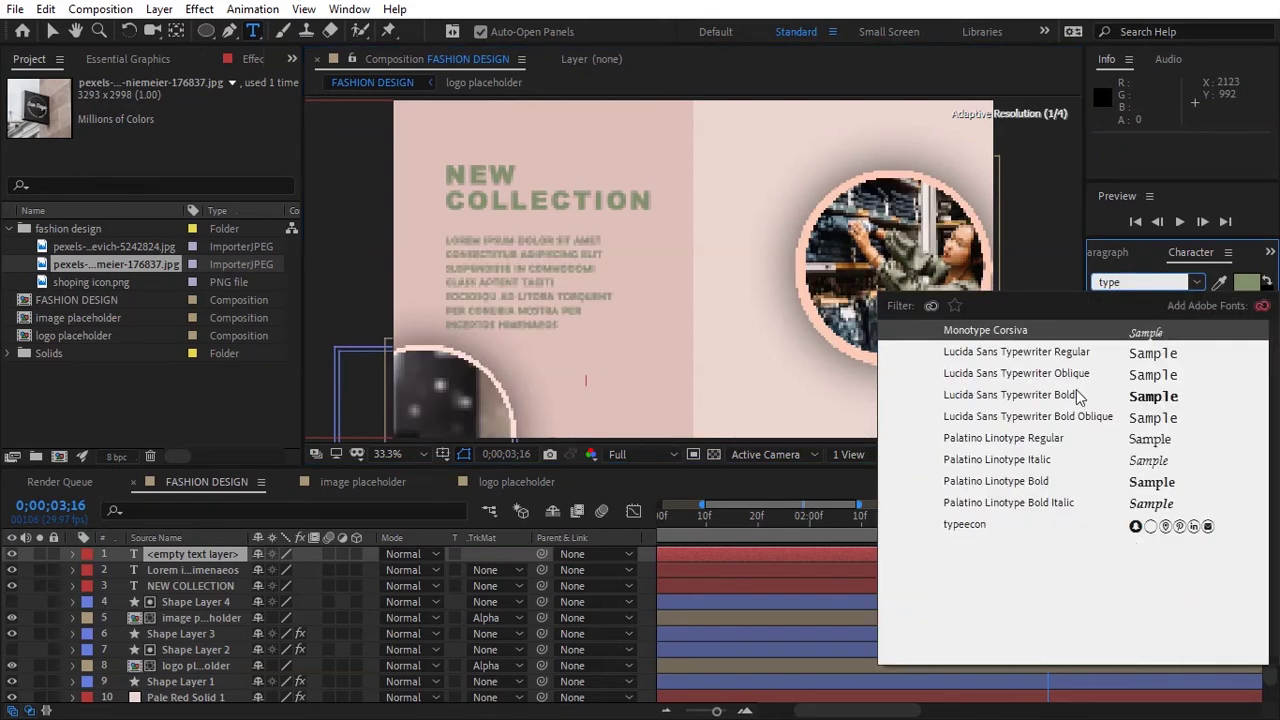
text(econ)
key(Return)
drag(1123, 330, 1156, 330)
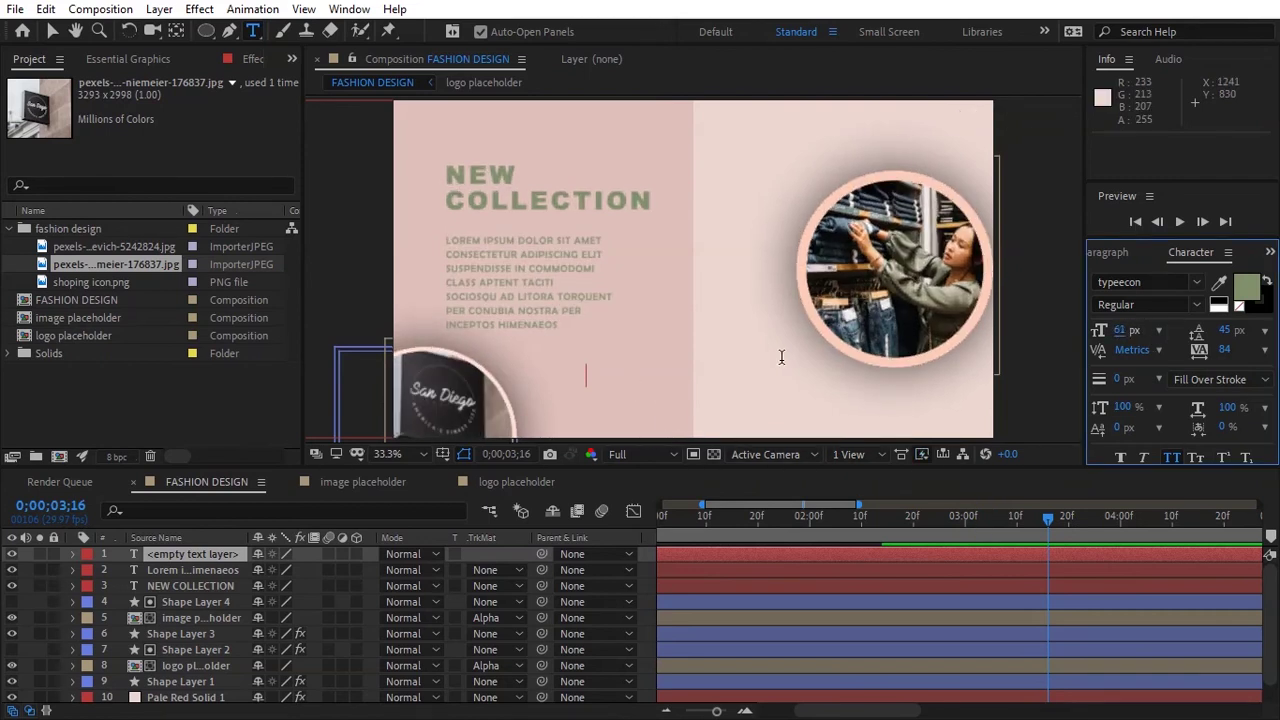
text(f)
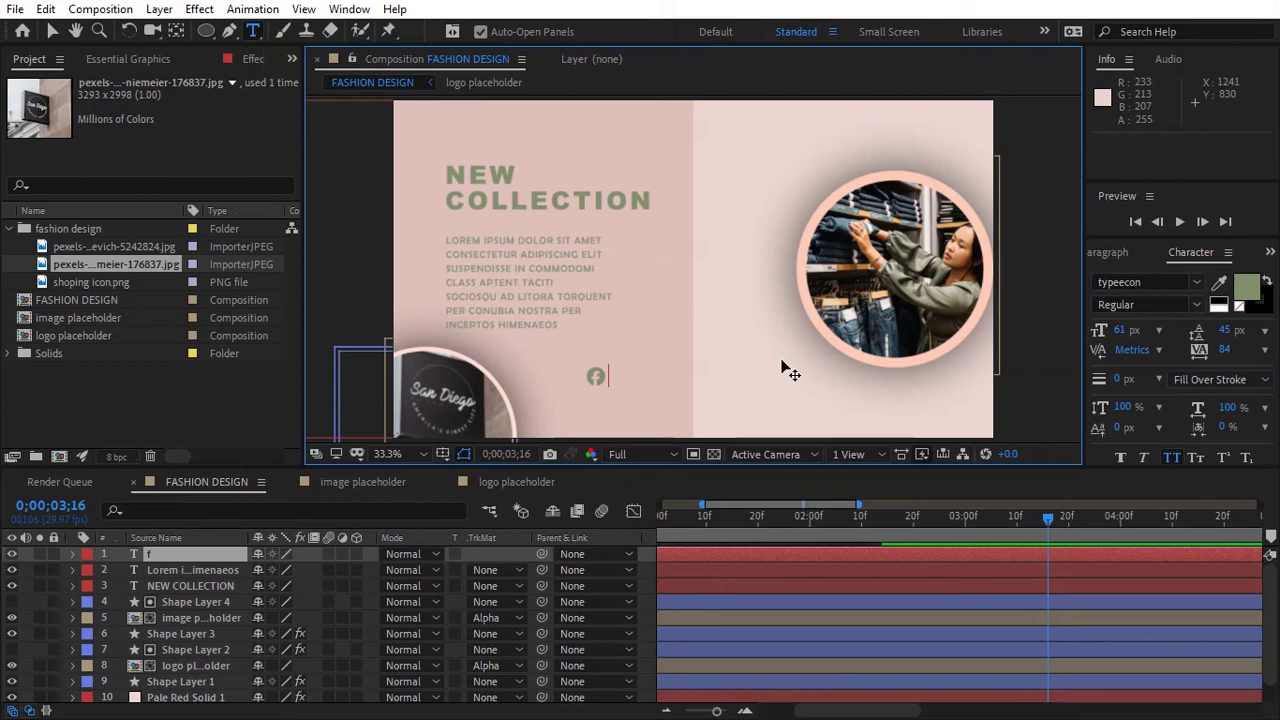
text(i)
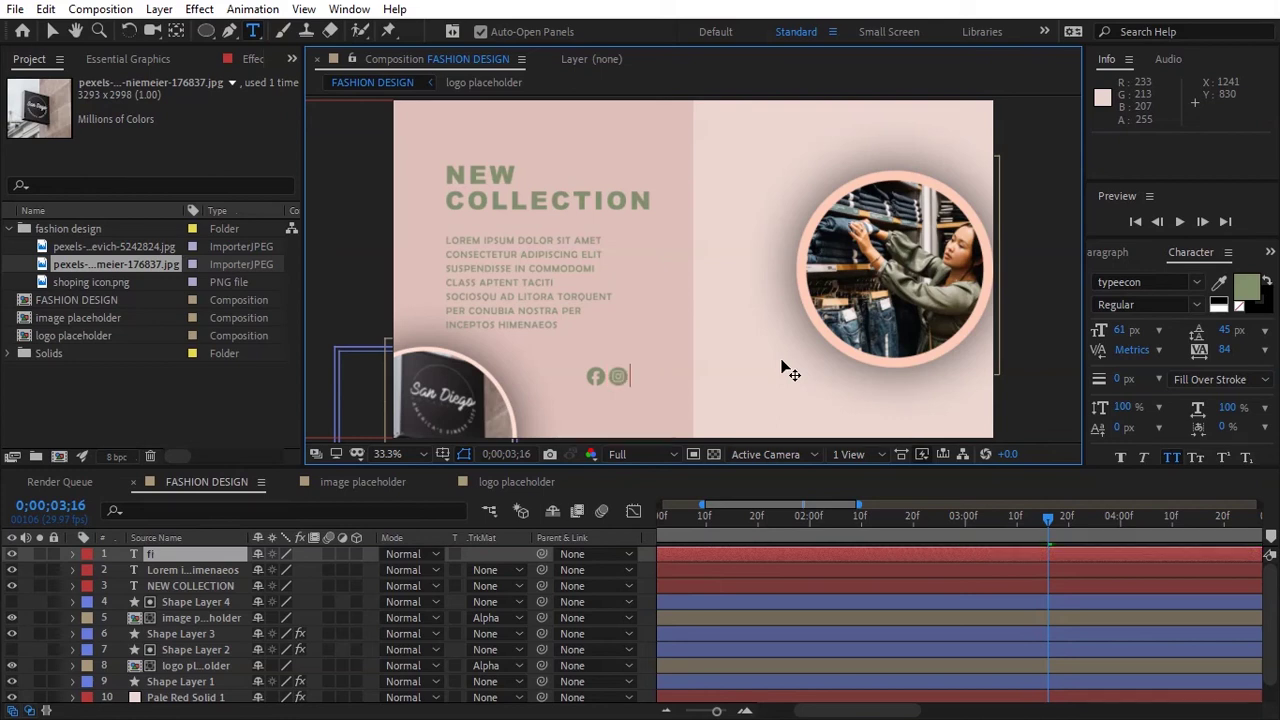
text(t f f)
Step: Switch to Arial Regular, finish the FOLLOW US text after the icons, and select it
click(1140, 282)
text(aria)
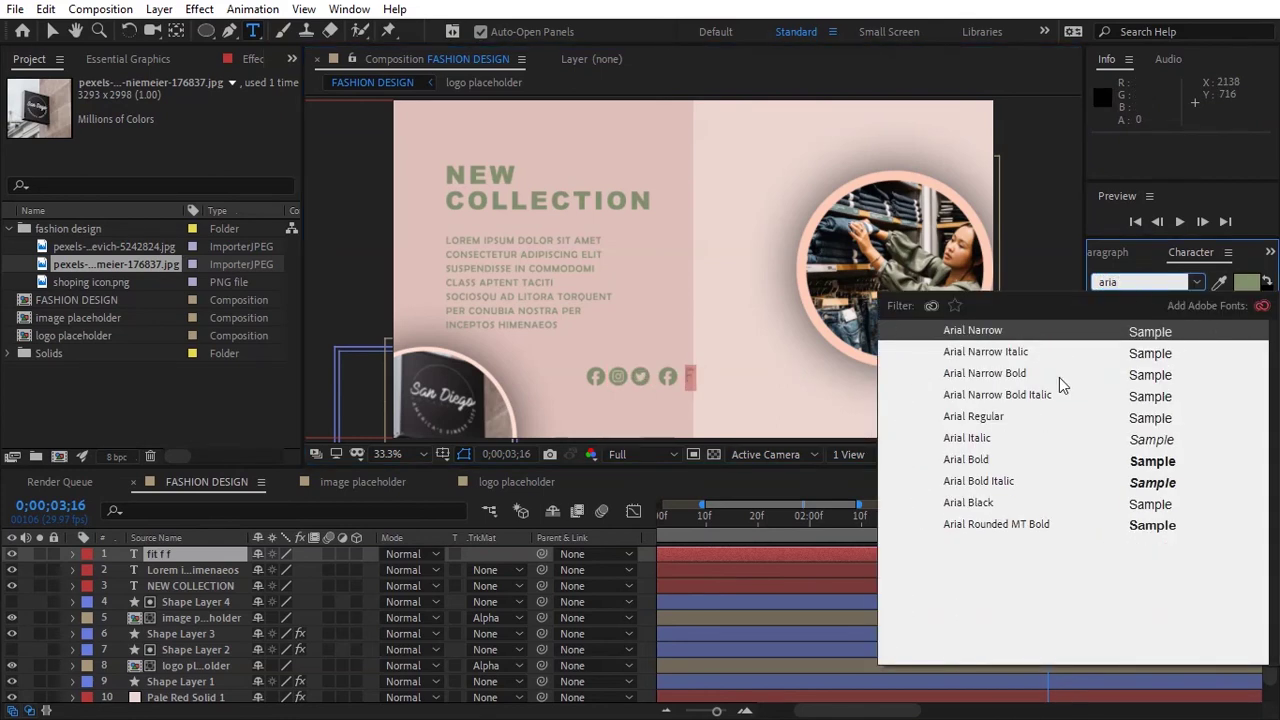
click(980, 418)
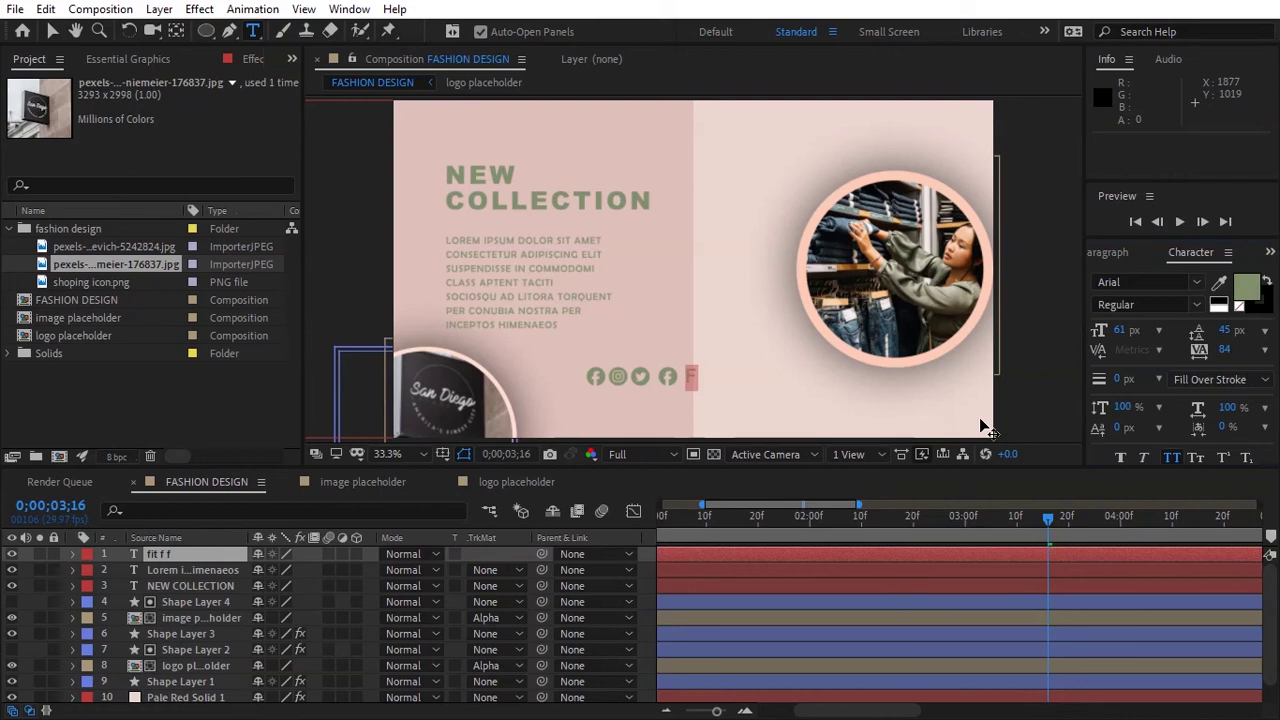
click(698, 377)
text(ollow u)
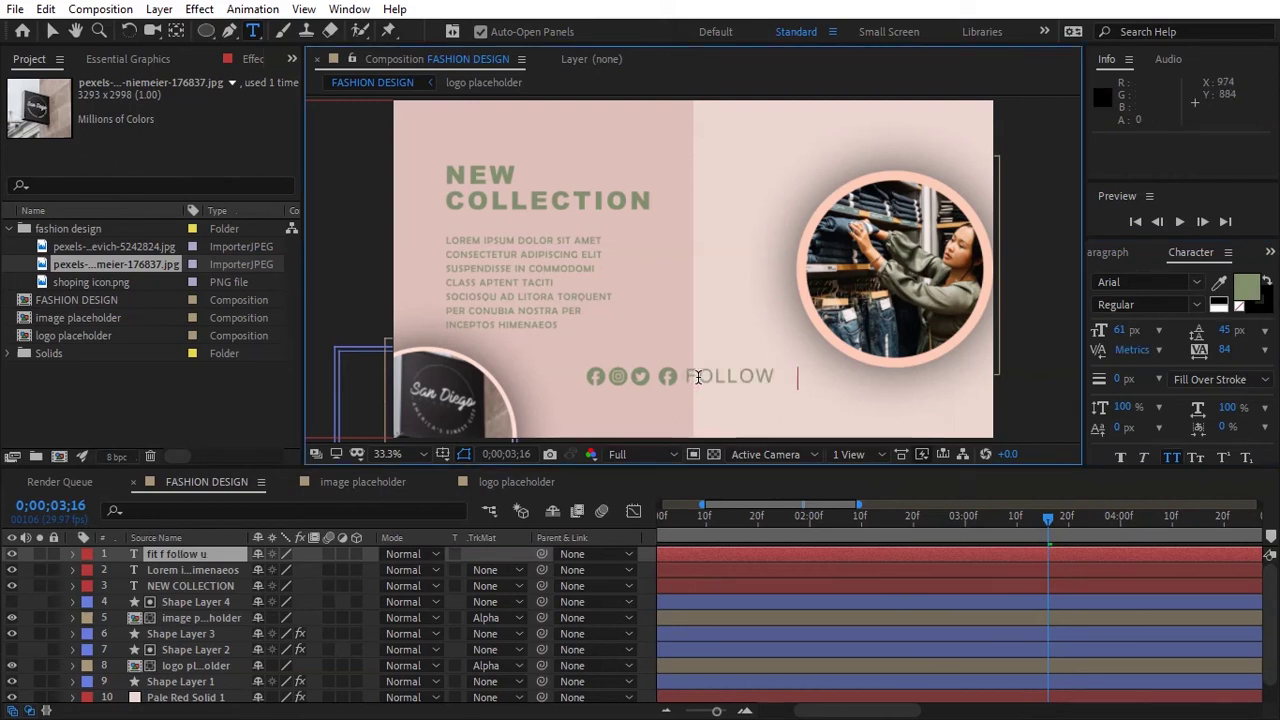
text(s)
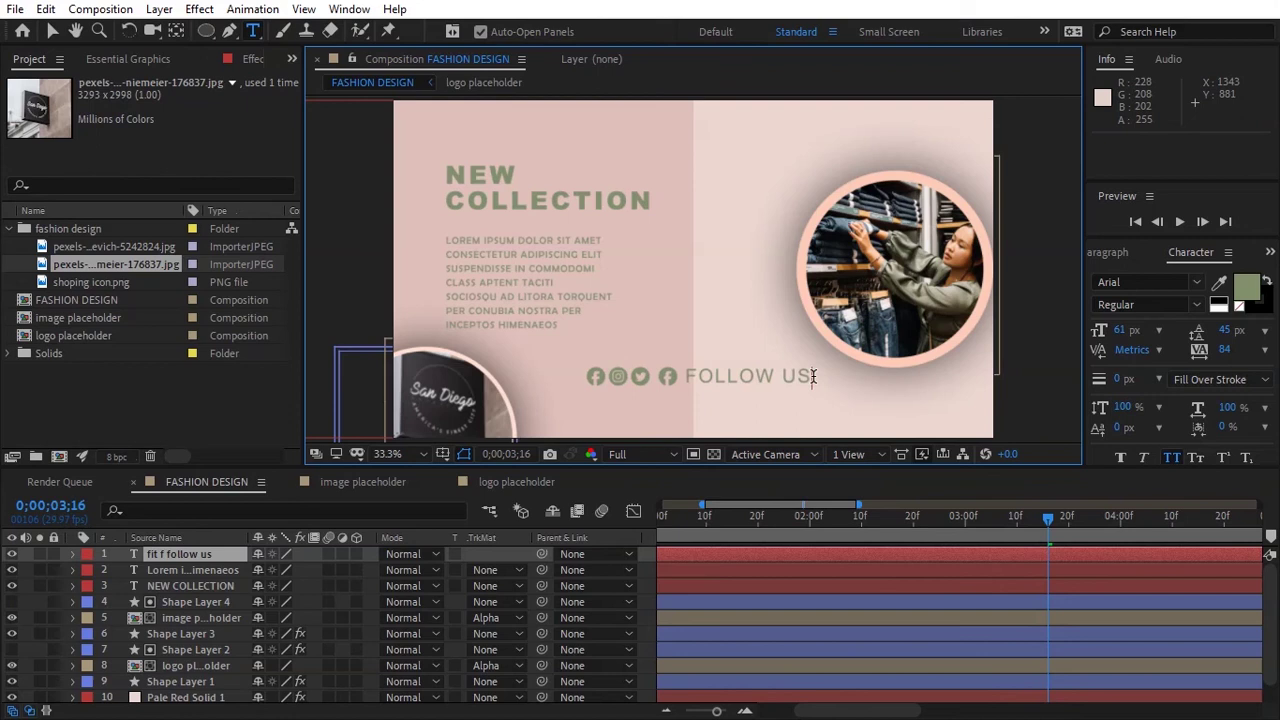
drag(813, 376, 686, 377)
Step: Shrink FOLLOW US to 38 px and set it in Arial Bold
drag(1114, 325, 1098, 331)
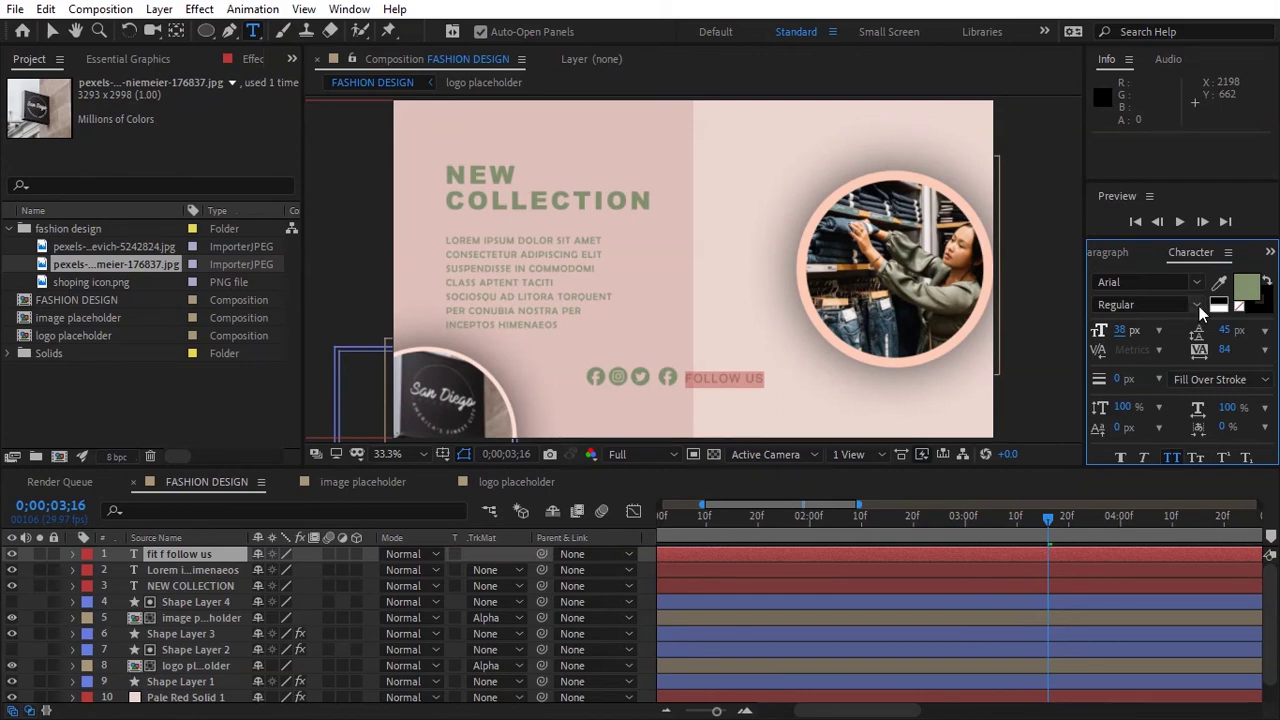
click(770, 392)
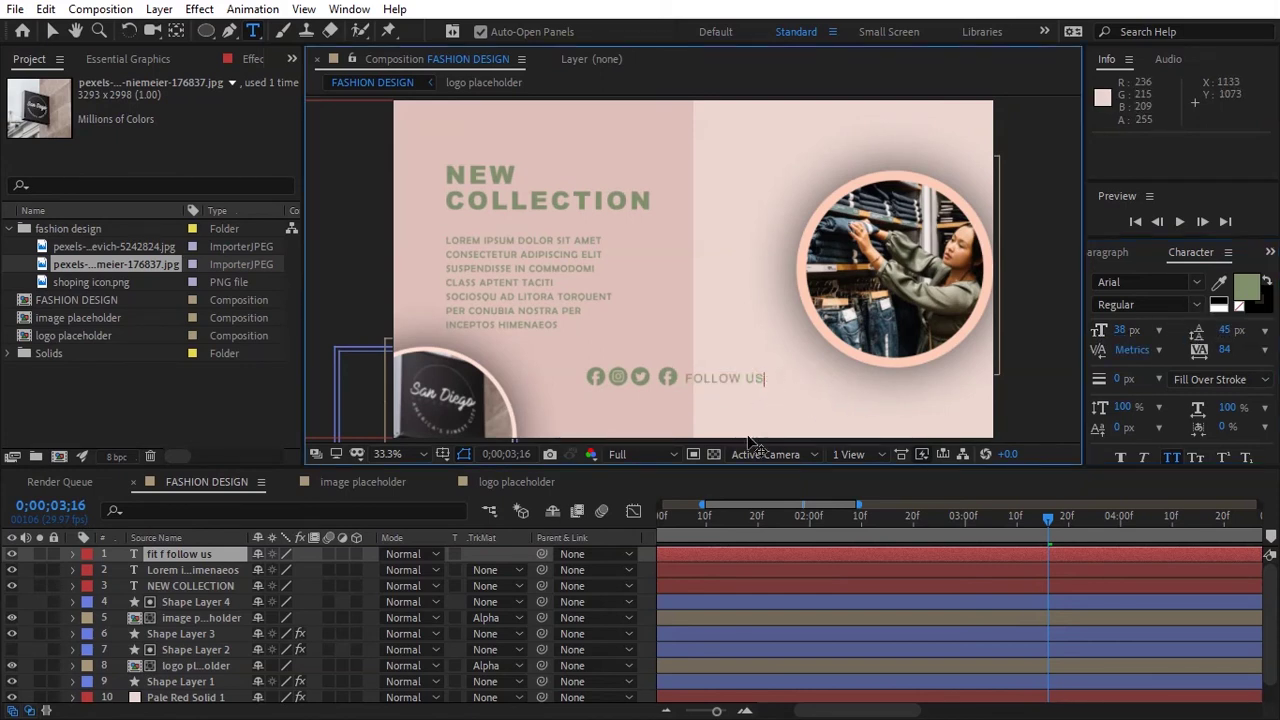
drag(766, 378, 705, 378)
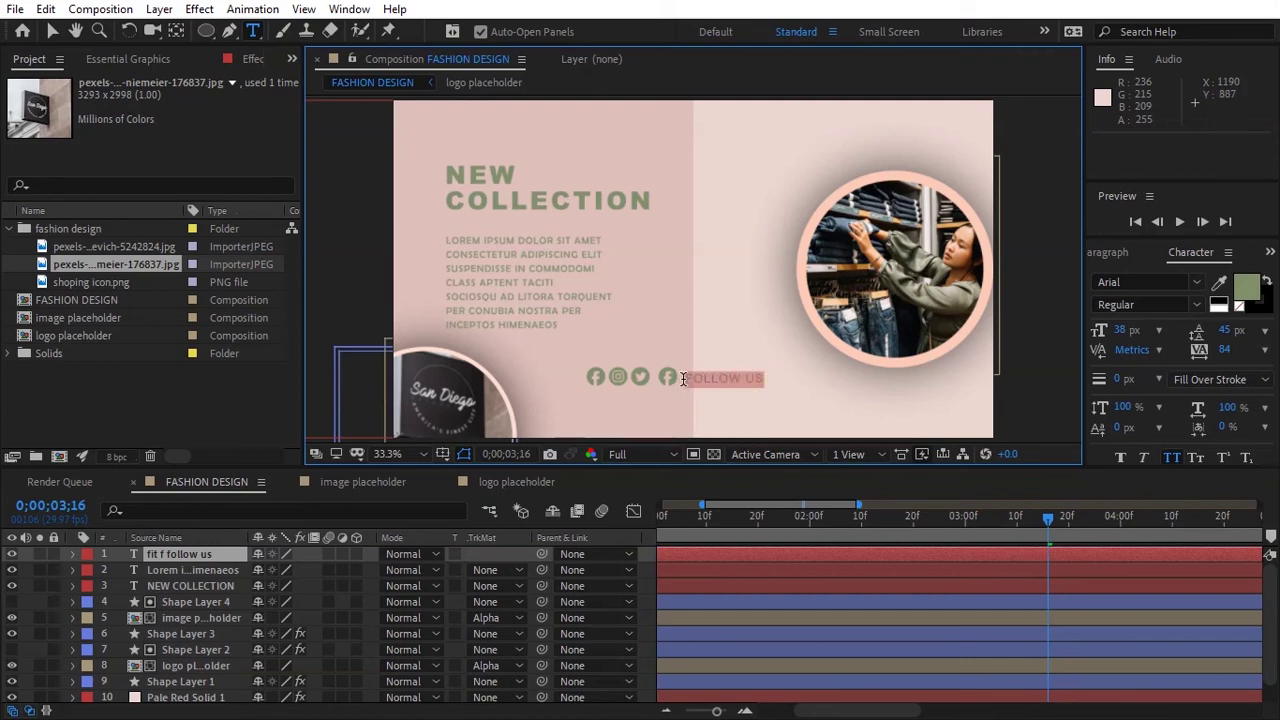
click(1196, 304)
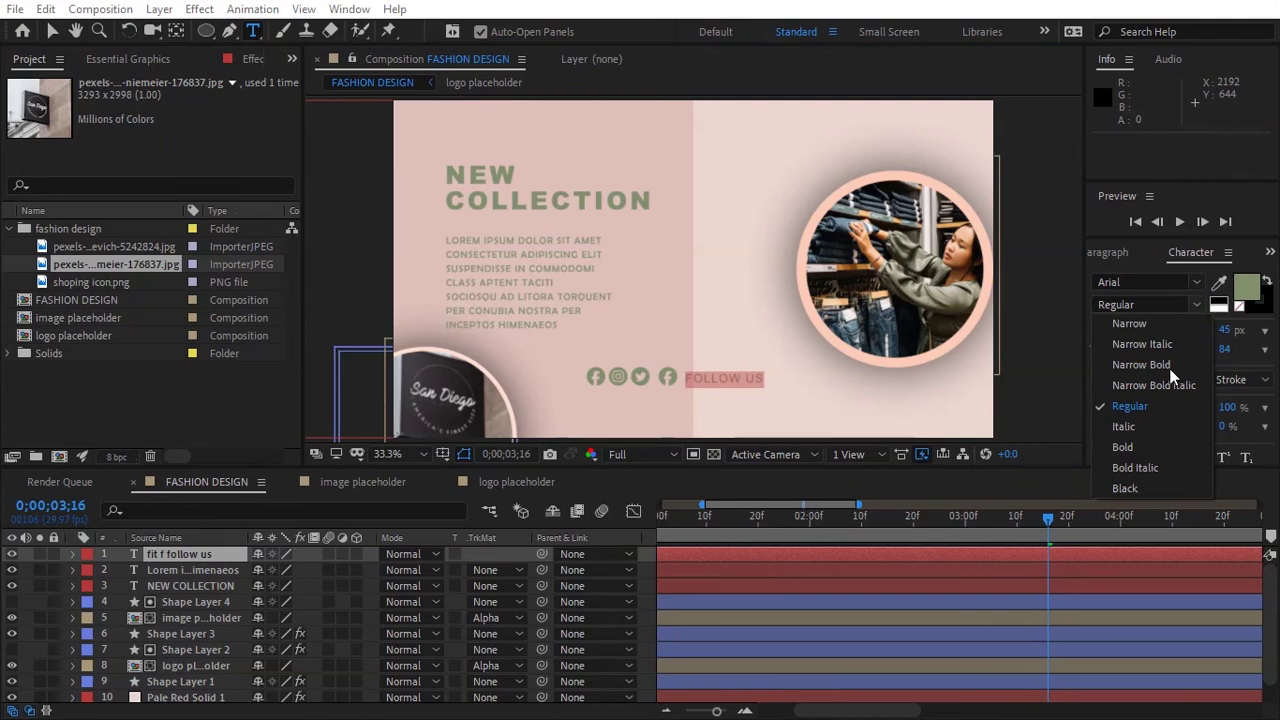
click(1148, 441)
click(772, 374)
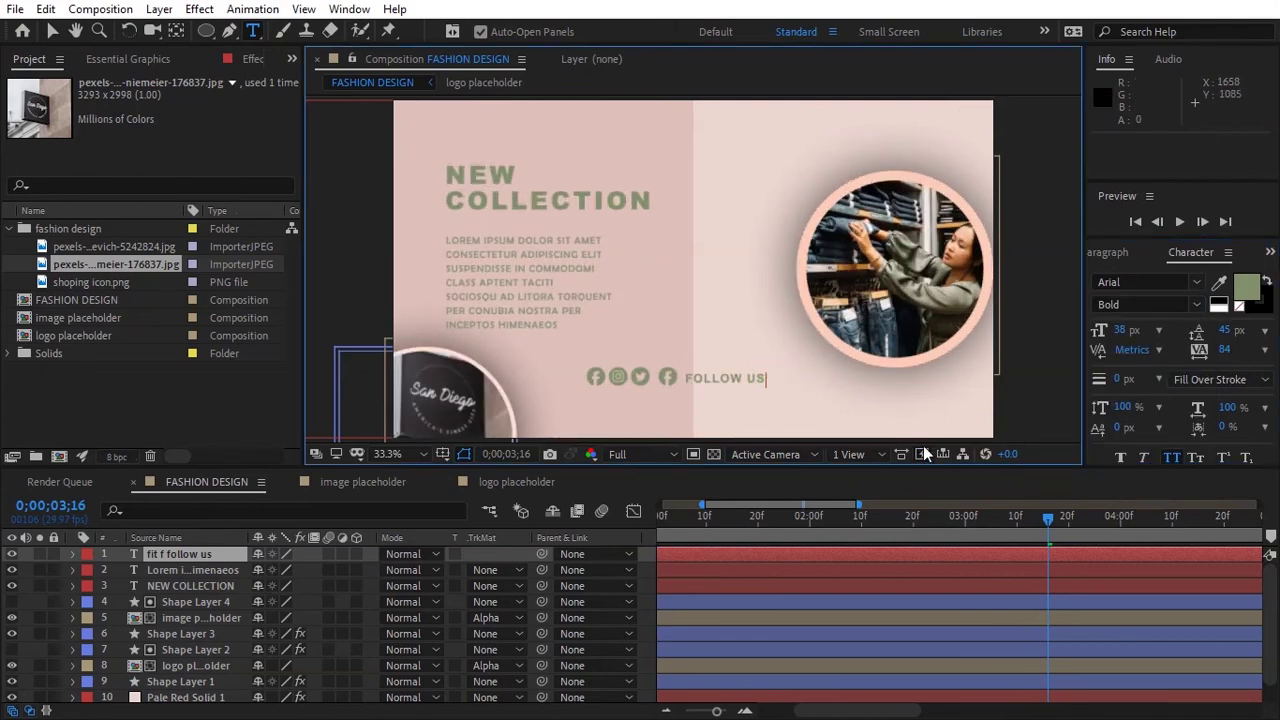
Step: Delete the extra space before FOLLOW and tighten the leading to 26 px
click(686, 378)
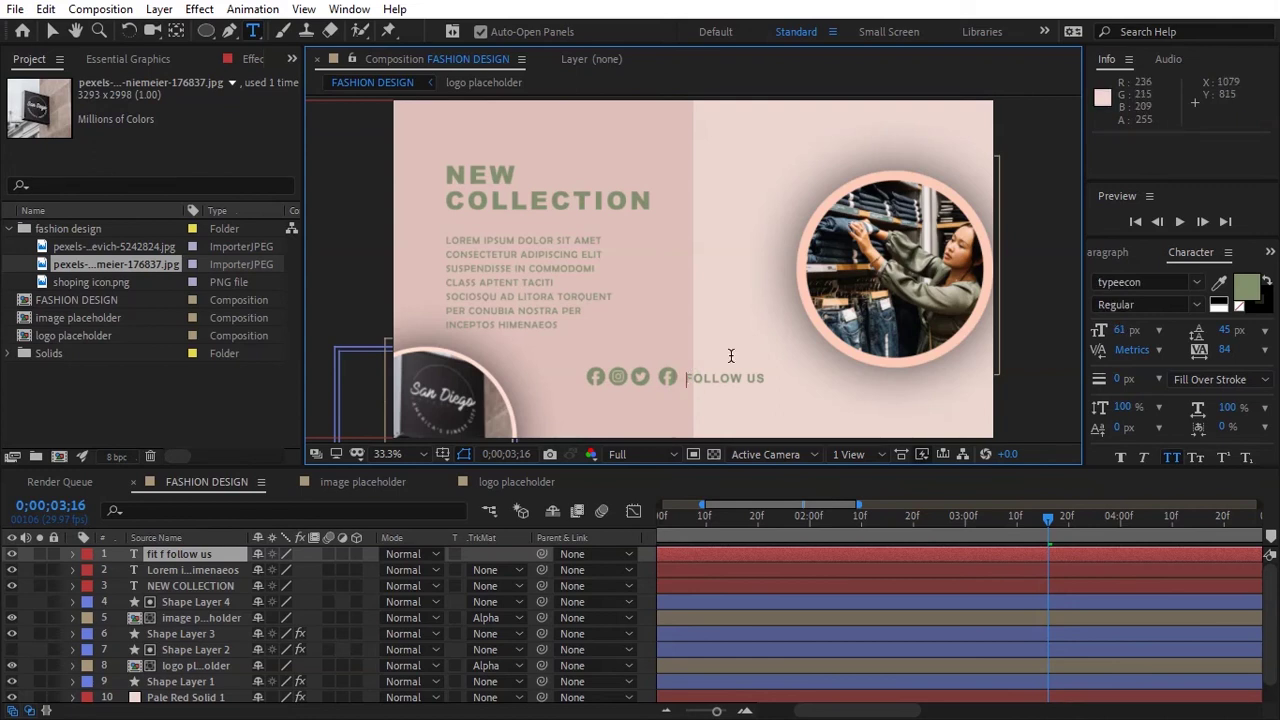
key(BackSpace)
key(BackSpace)
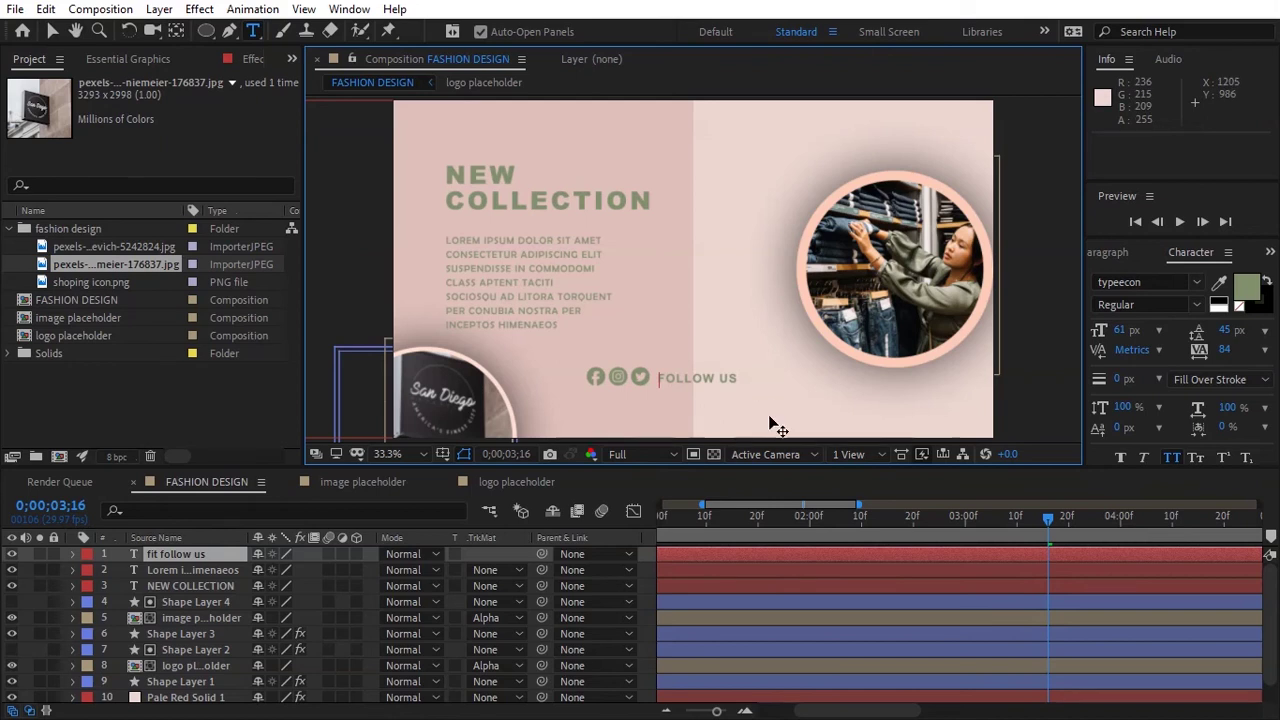
drag(735, 374, 659, 377)
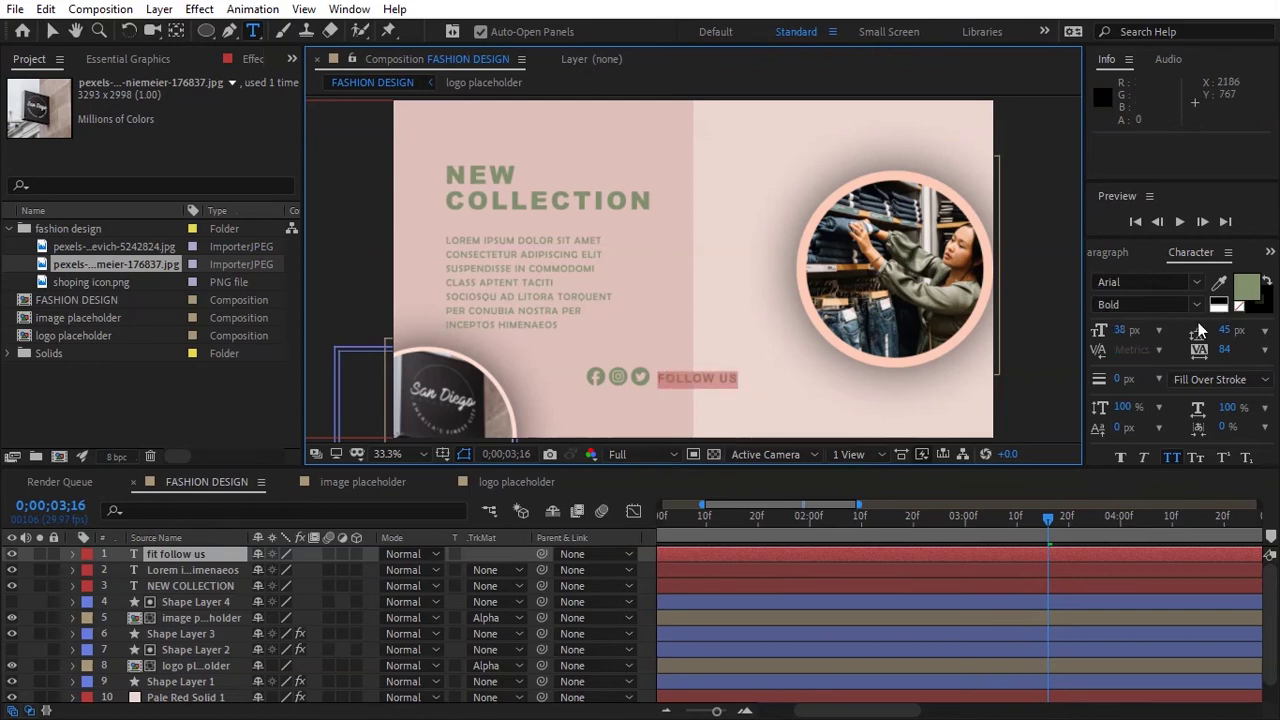
drag(1221, 329, 1202, 330)
click(694, 379)
key(Escape)
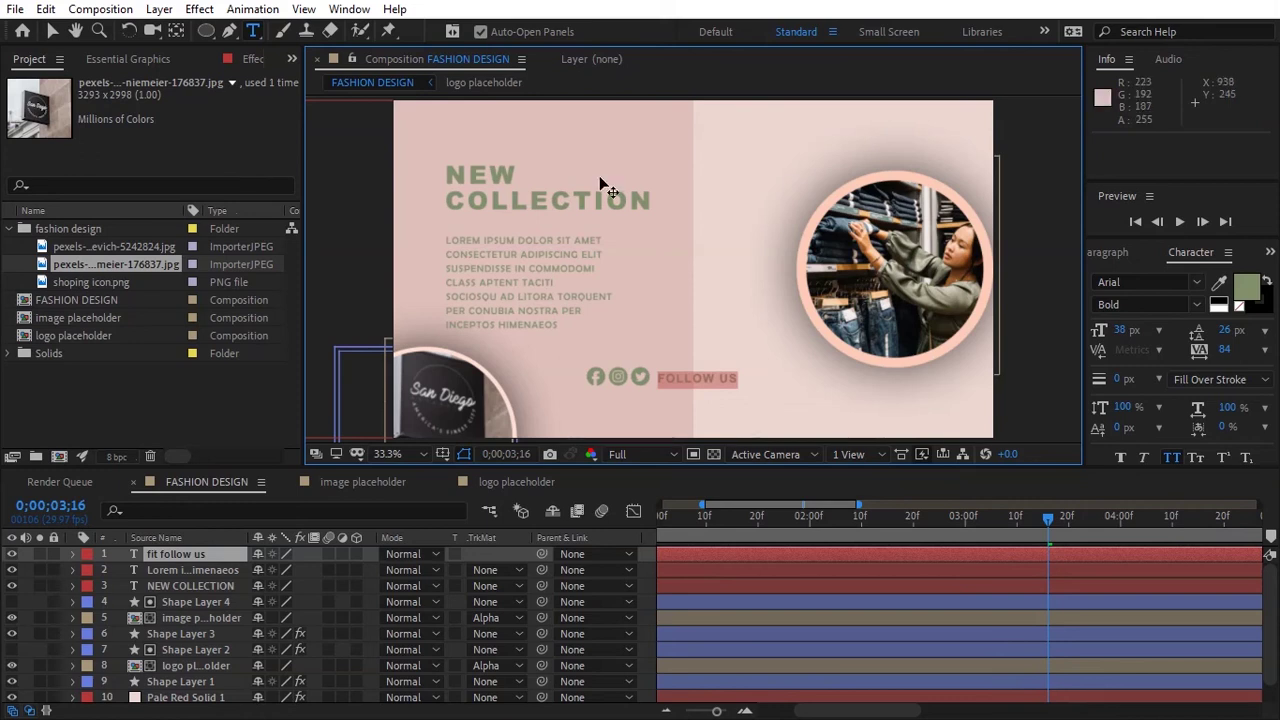
click(114, 380)
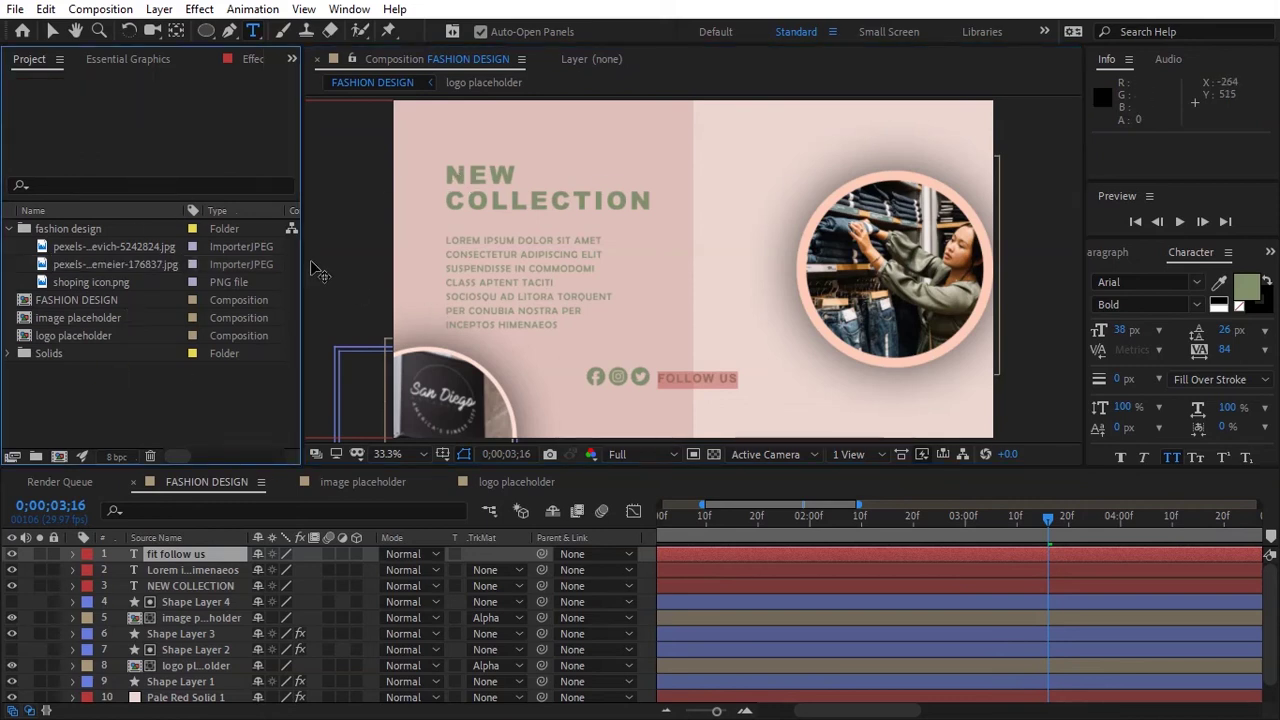
key(v)
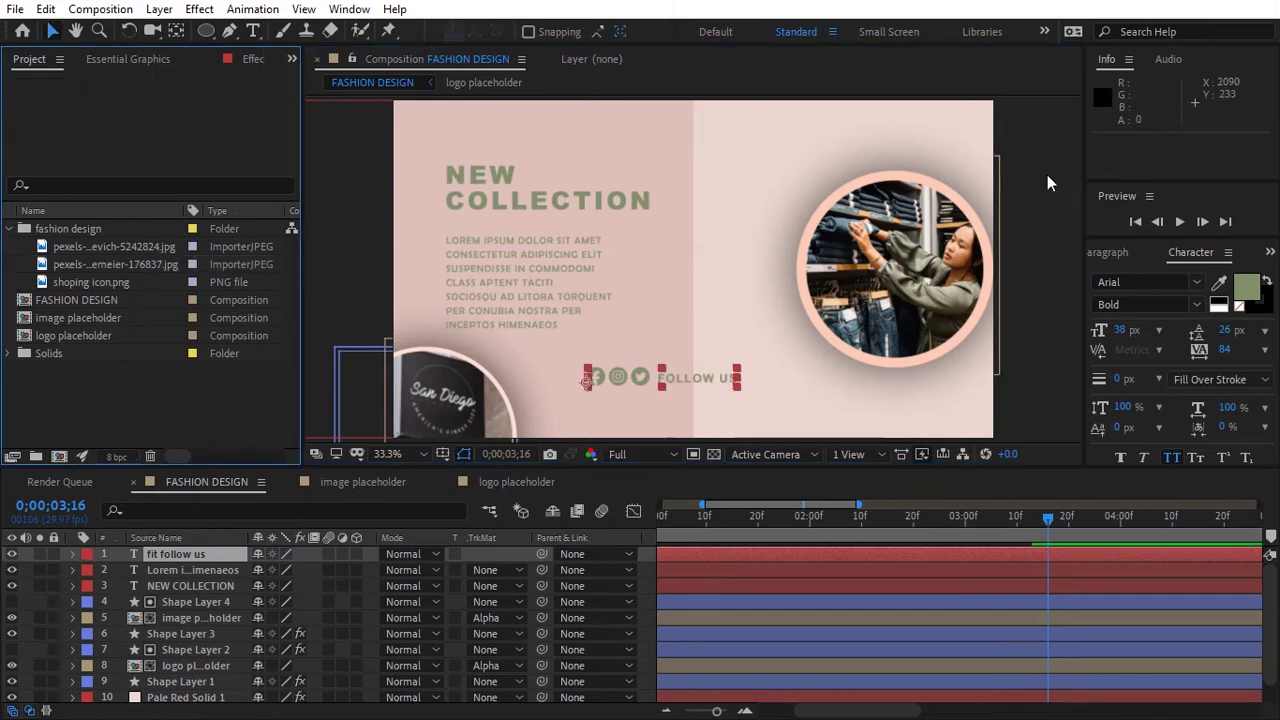
click(1047, 176)
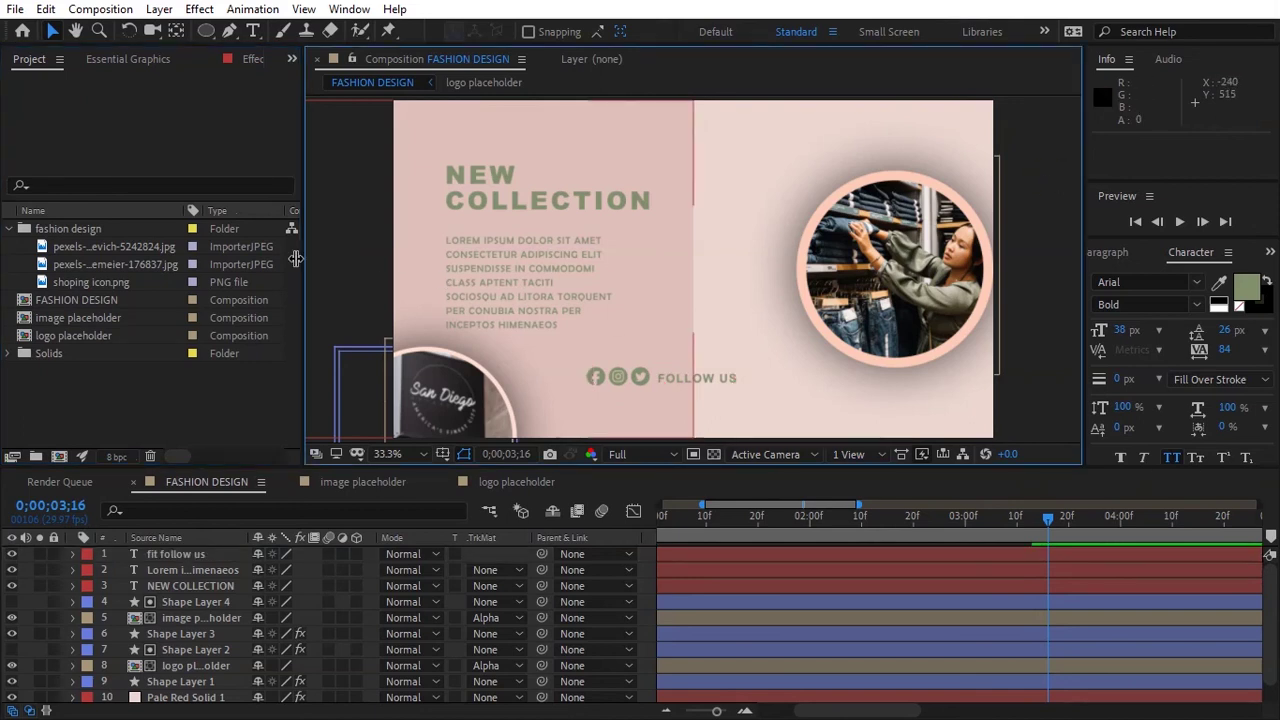
click(172, 553)
click(196, 585)
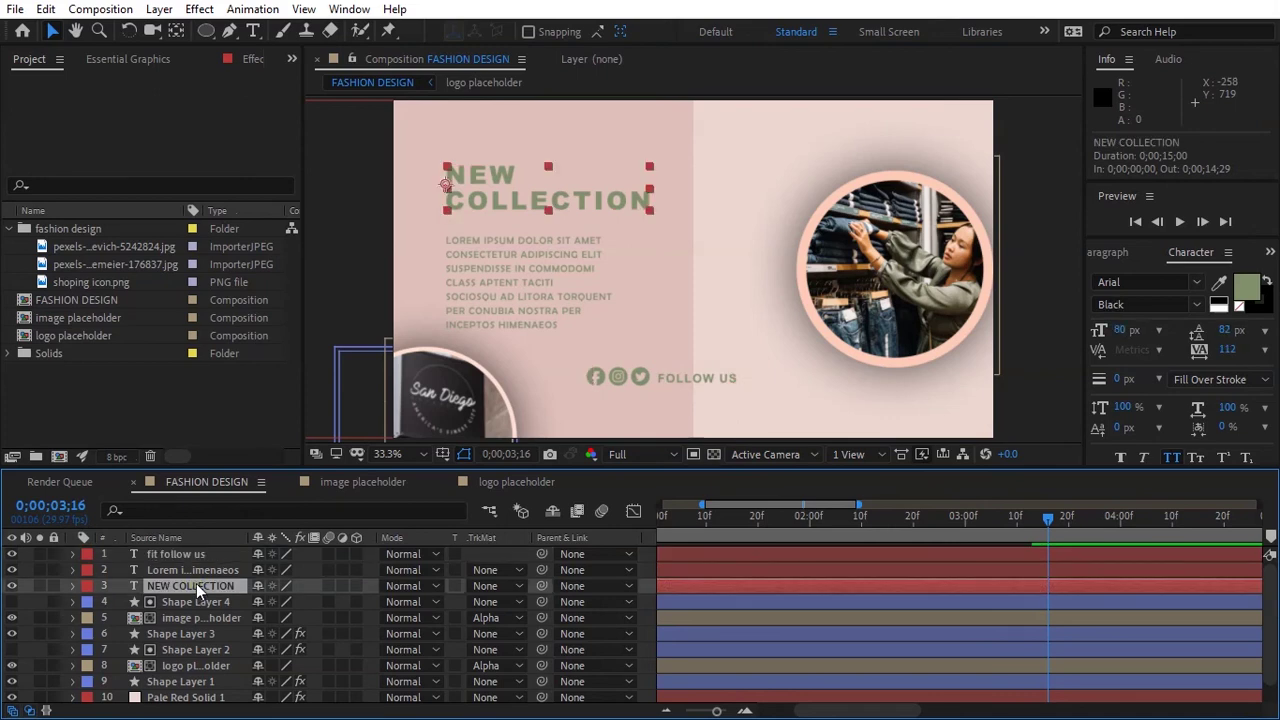
key(u)
drag(1022, 607, 893, 622)
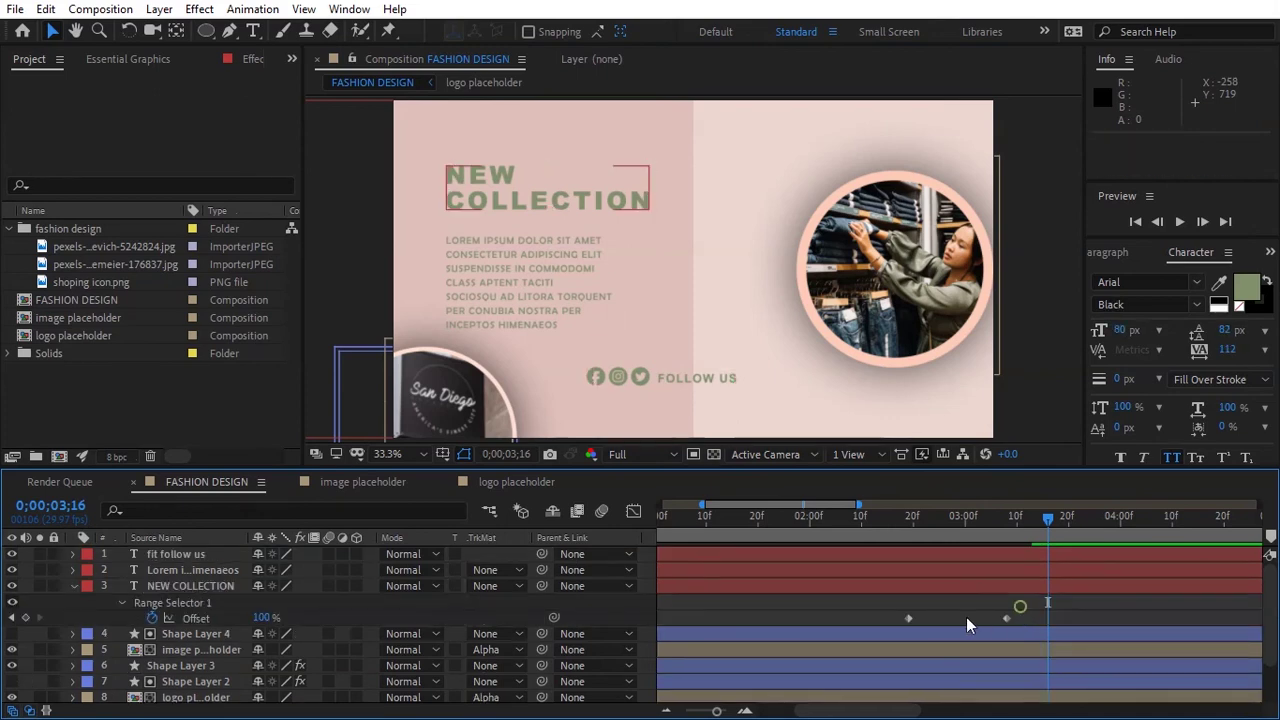
click(844, 608)
click(72, 585)
click(70, 557)
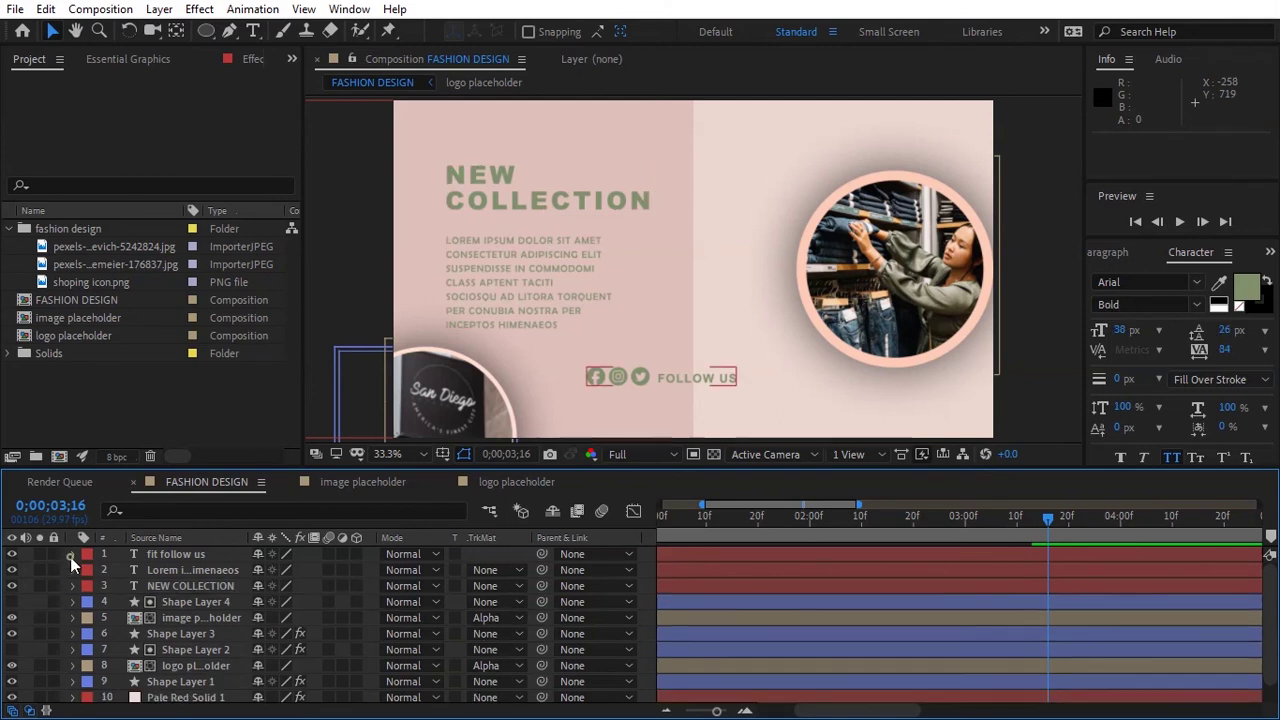
click(72, 554)
Step: Add a text animator with Position and Opacity properties to the FOLLOW US layer
click(364, 570)
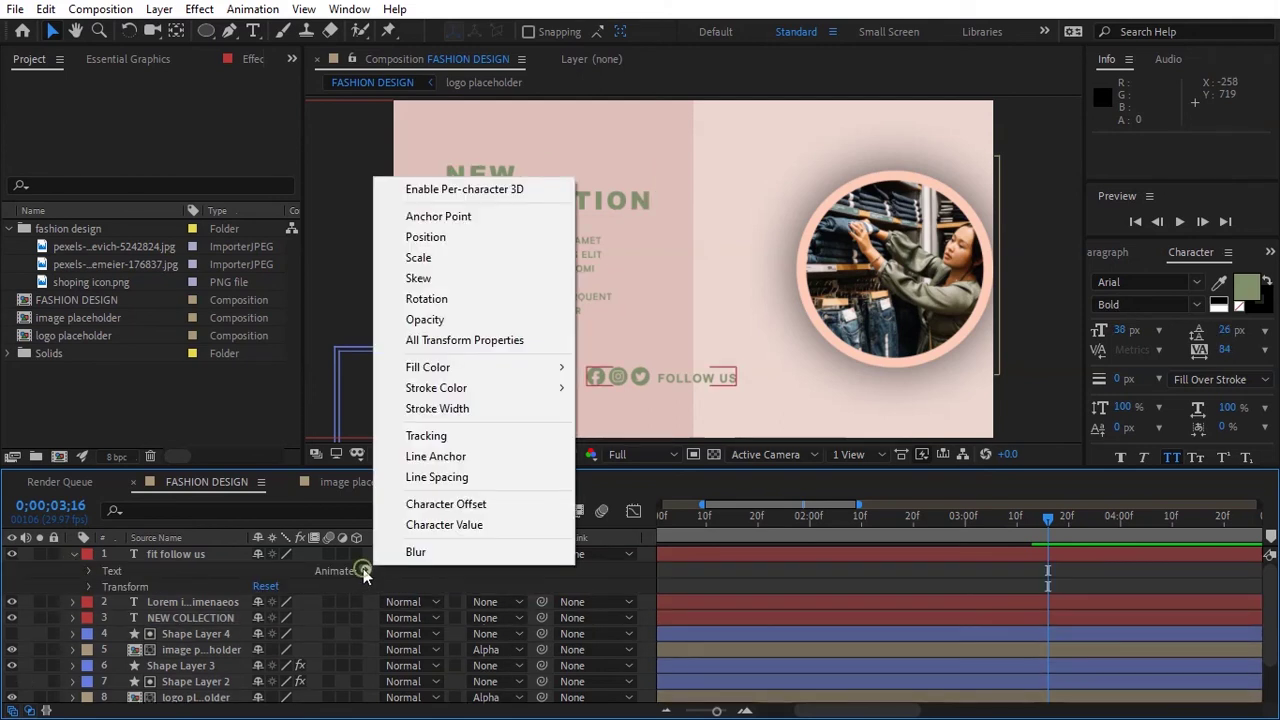
click(451, 241)
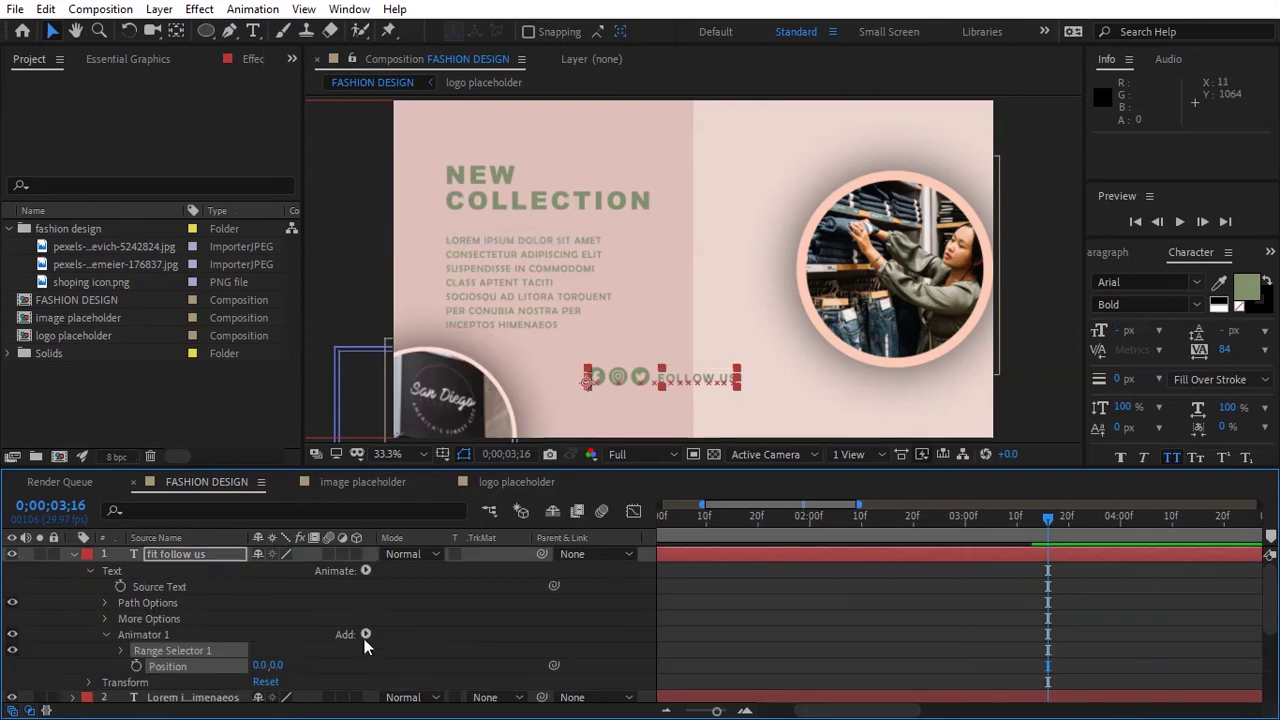
click(366, 634)
mouse_move(412, 641)
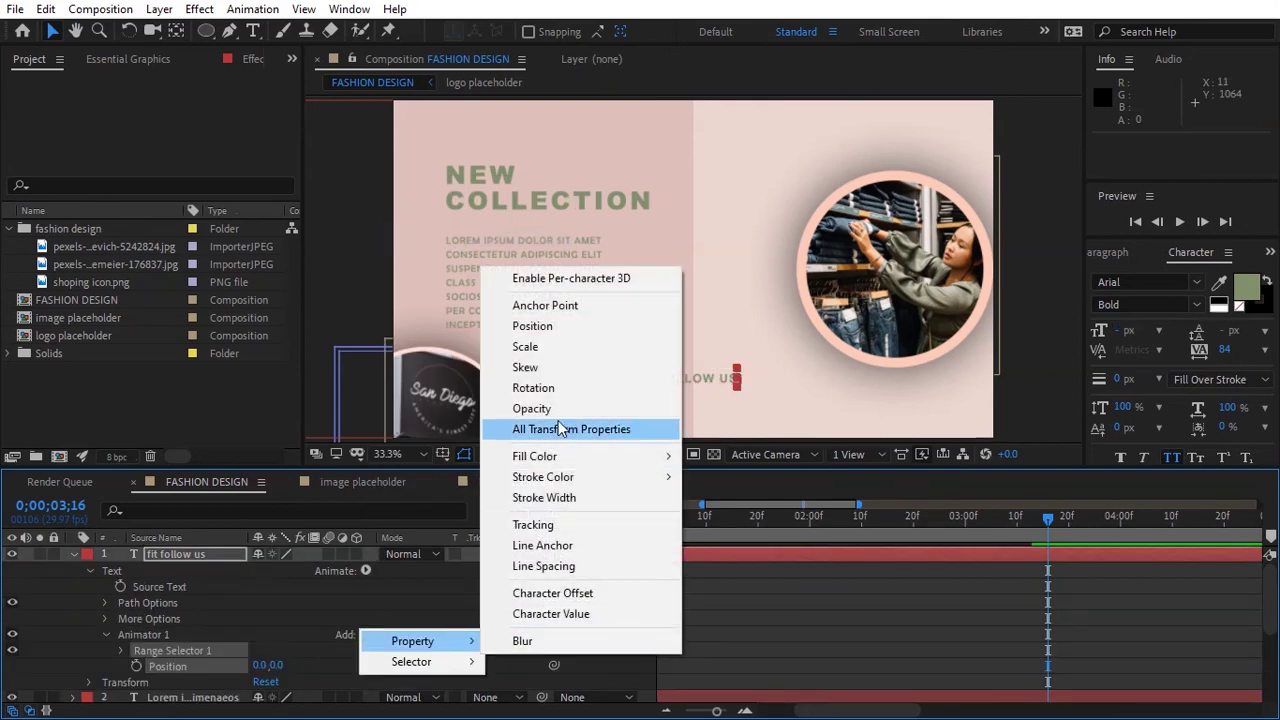
click(555, 409)
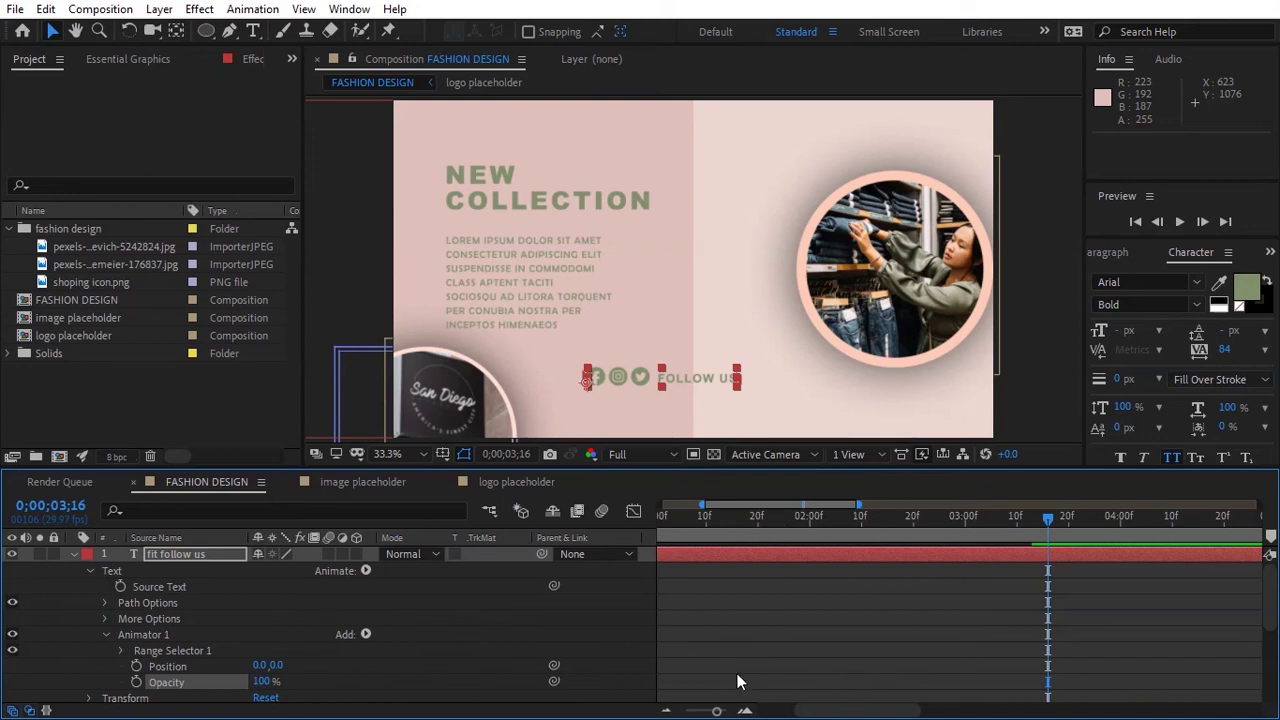
Step: At about 3;11, set the animator's Position to 0, 70 and Opacity to 0%
drag(717, 710, 706, 710)
click(928, 522)
drag(930, 527, 925, 536)
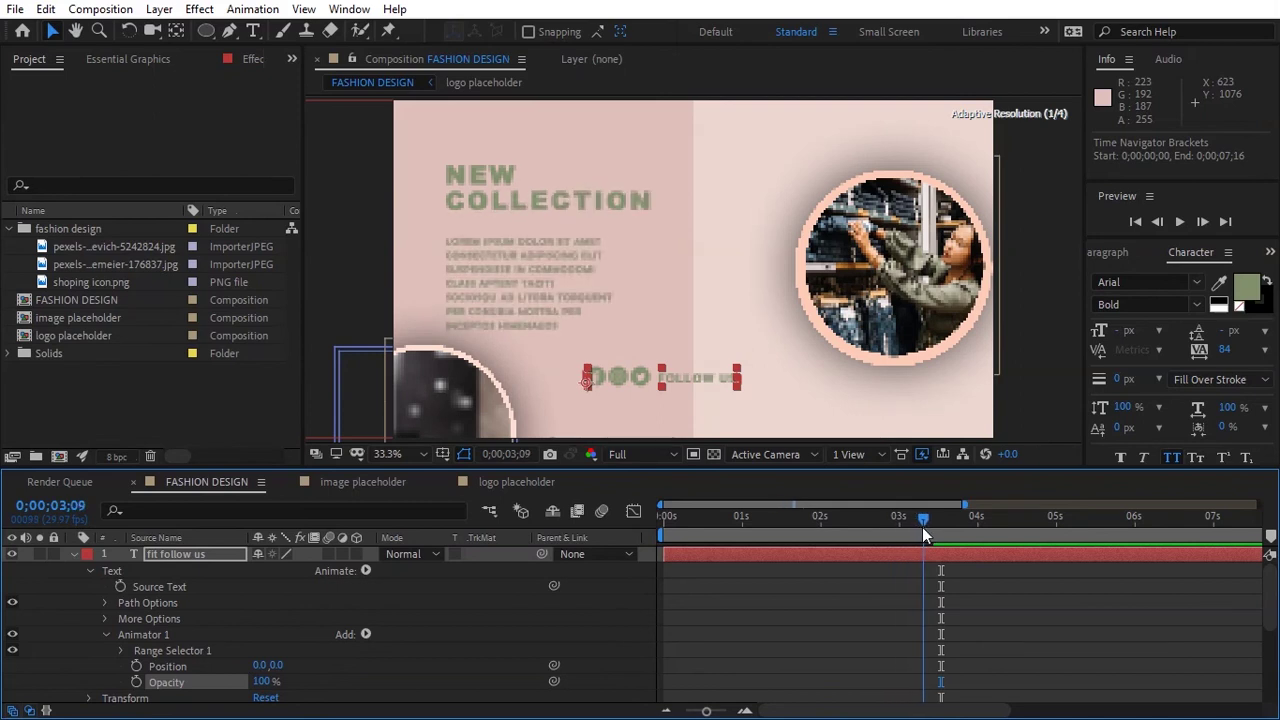
drag(277, 668, 266, 674)
click(266, 681)
text(0)
key(Return)
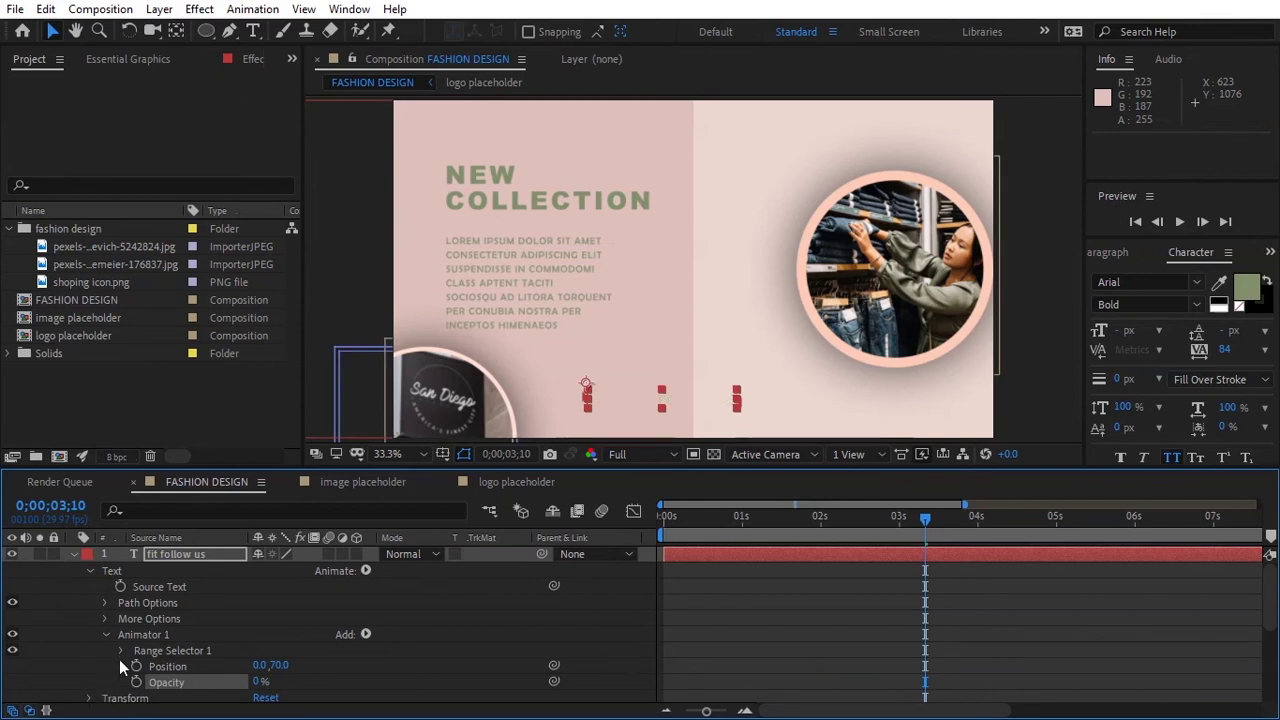
Step: Keyframe the Range Selector Offset from -100% at 2;26 up to 100%
click(121, 651)
click(152, 678)
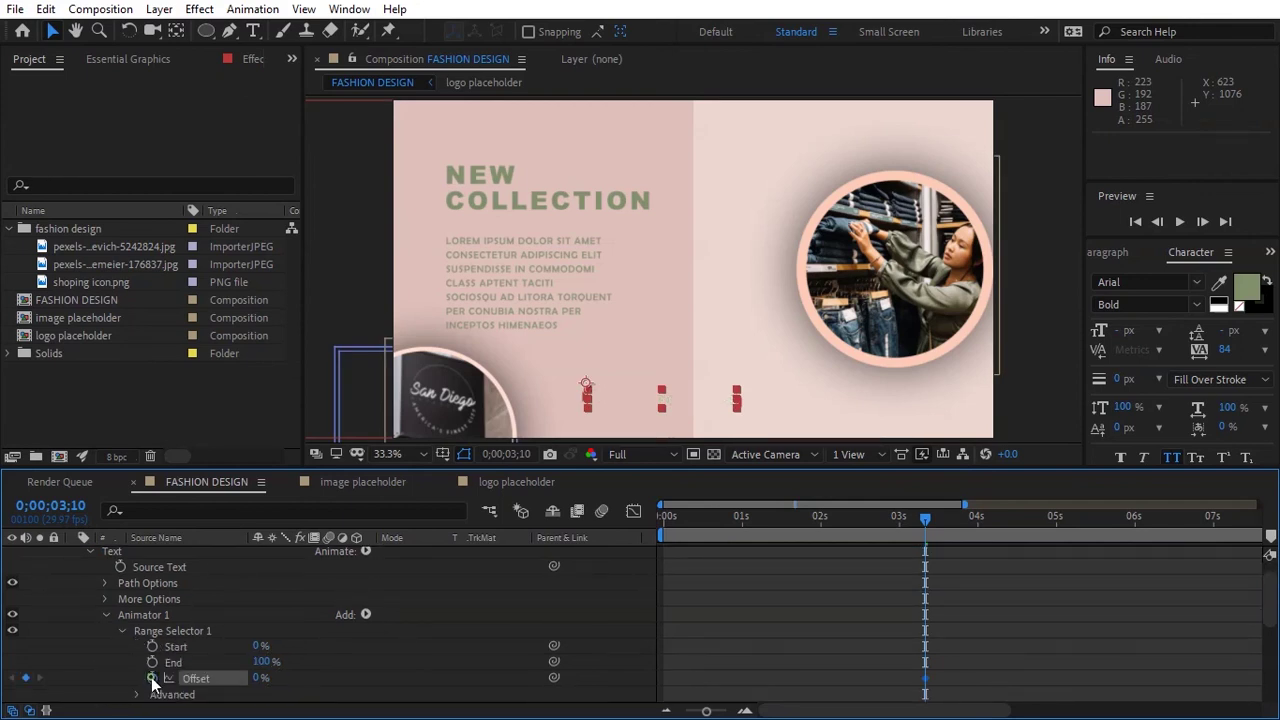
text(99)
key(Return)
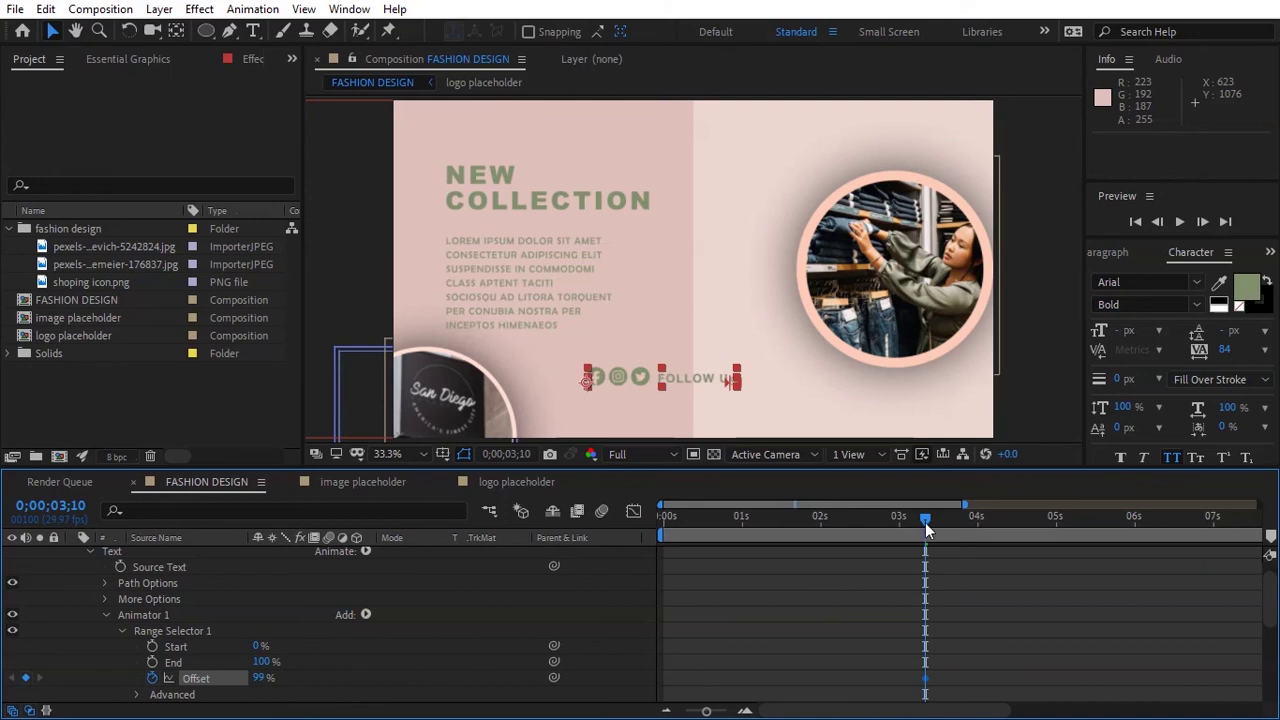
drag(922, 525, 894, 520)
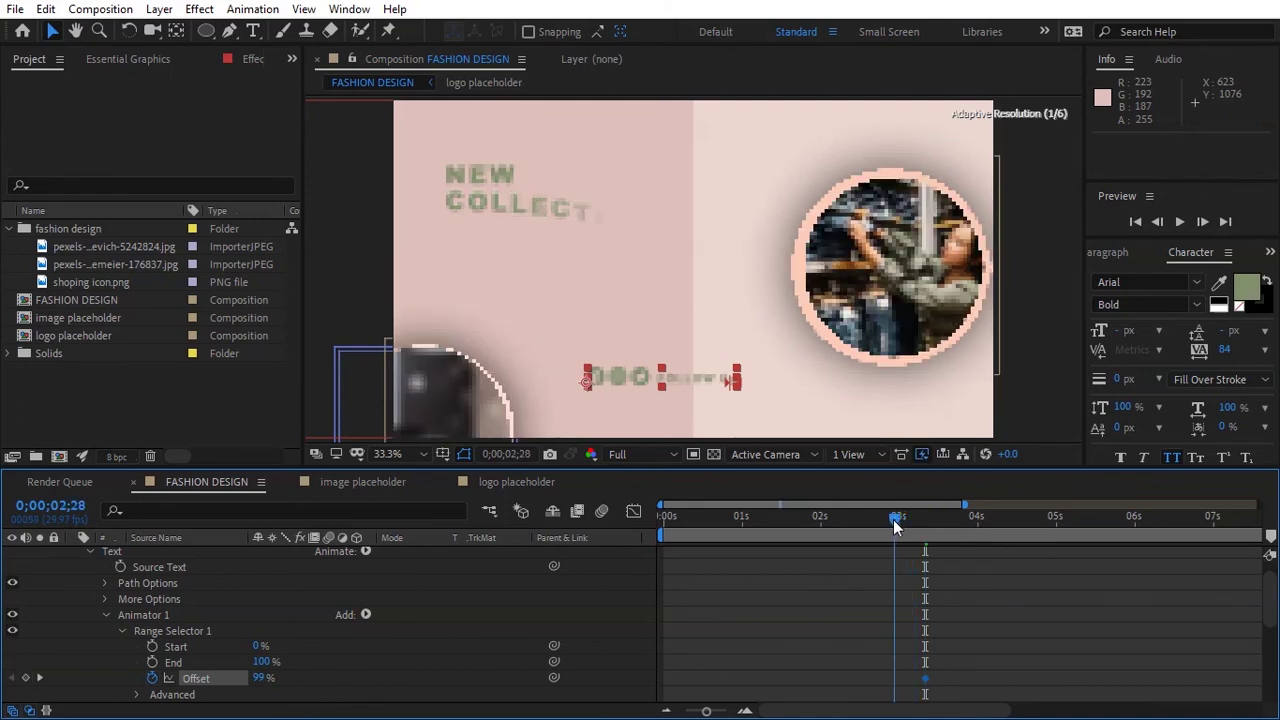
click(27, 680)
click(888, 520)
drag(265, 678, 66, 701)
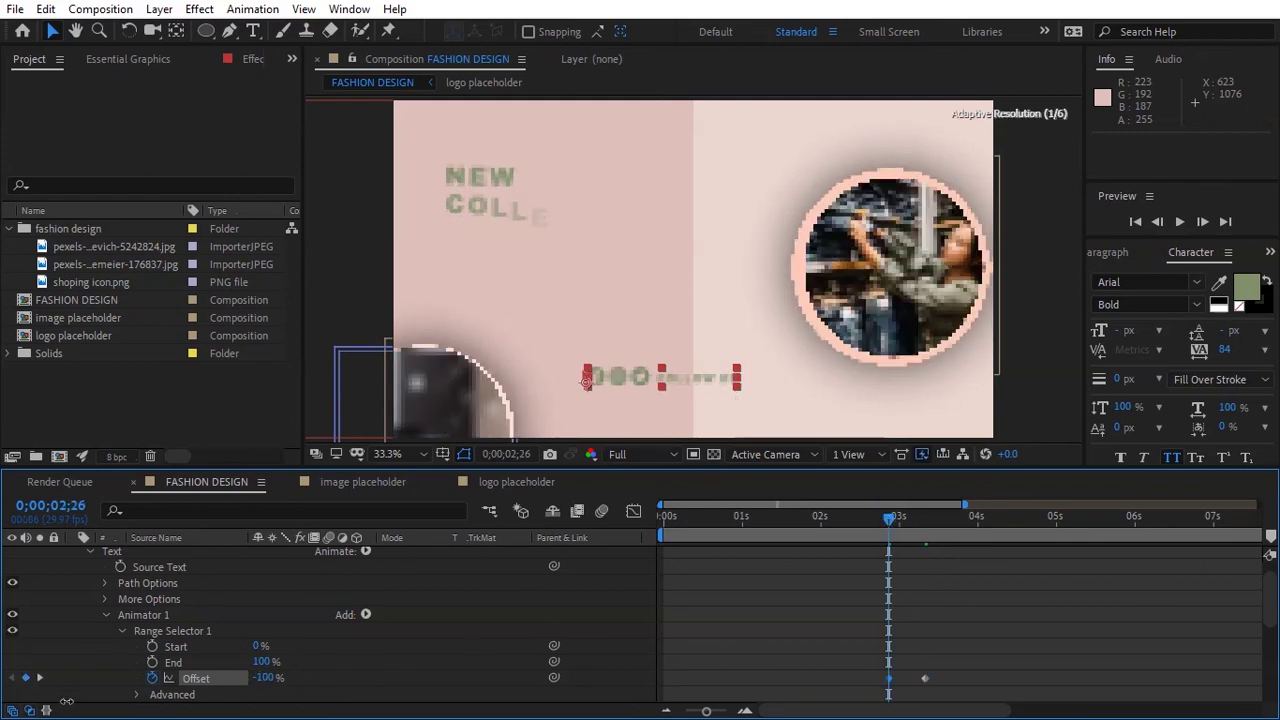
Step: Set the range selector Shape to Ramp Up with Ease High 30%
click(137, 694)
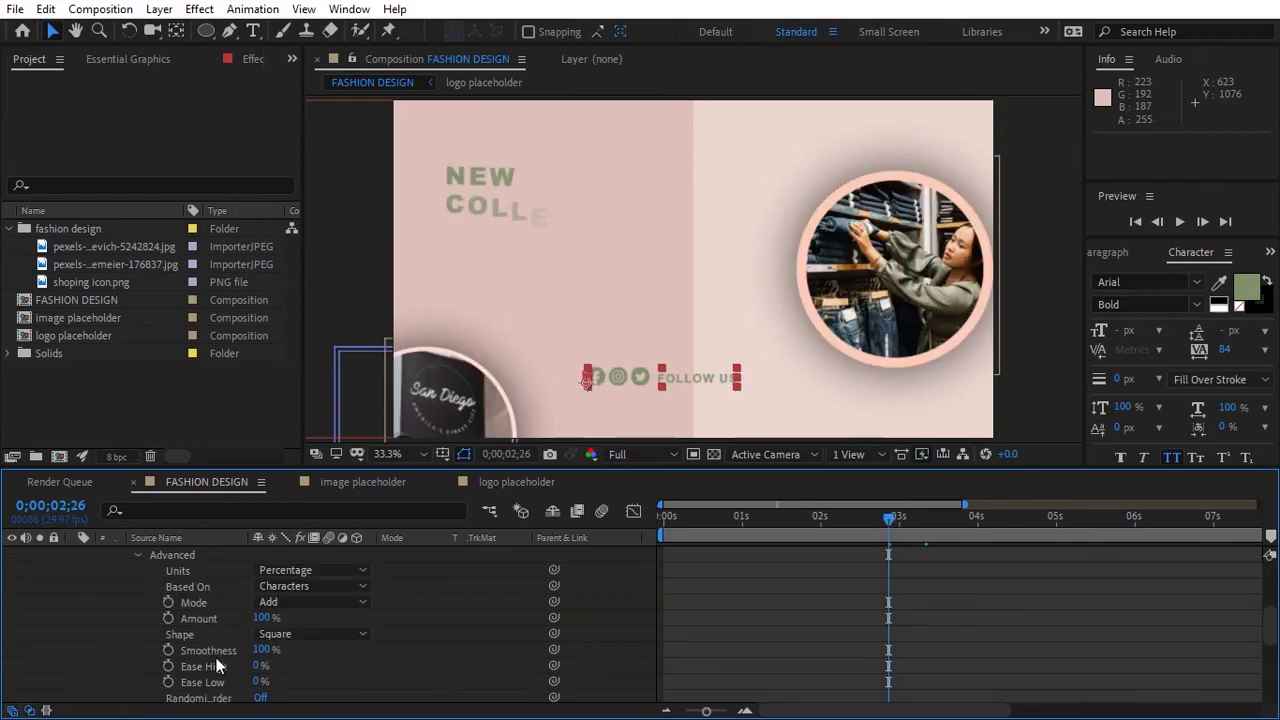
click(288, 634)
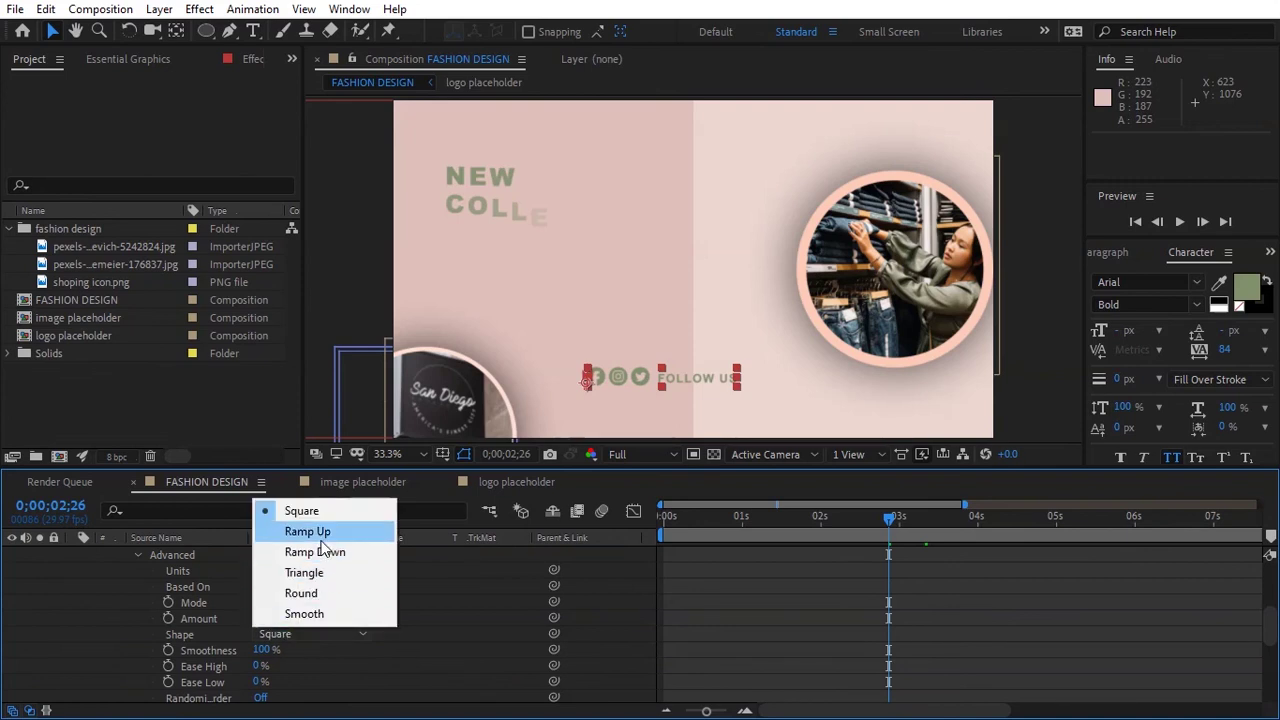
click(310, 531)
click(259, 650)
text(30)
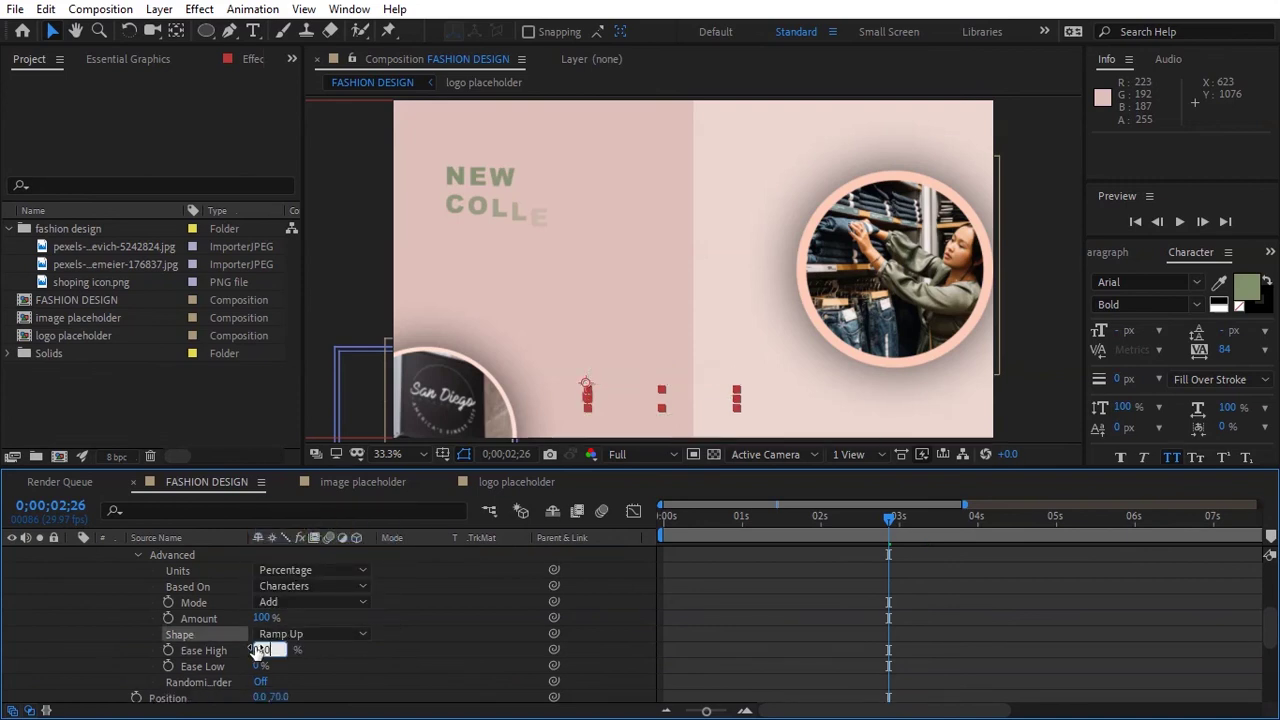
key(Return)
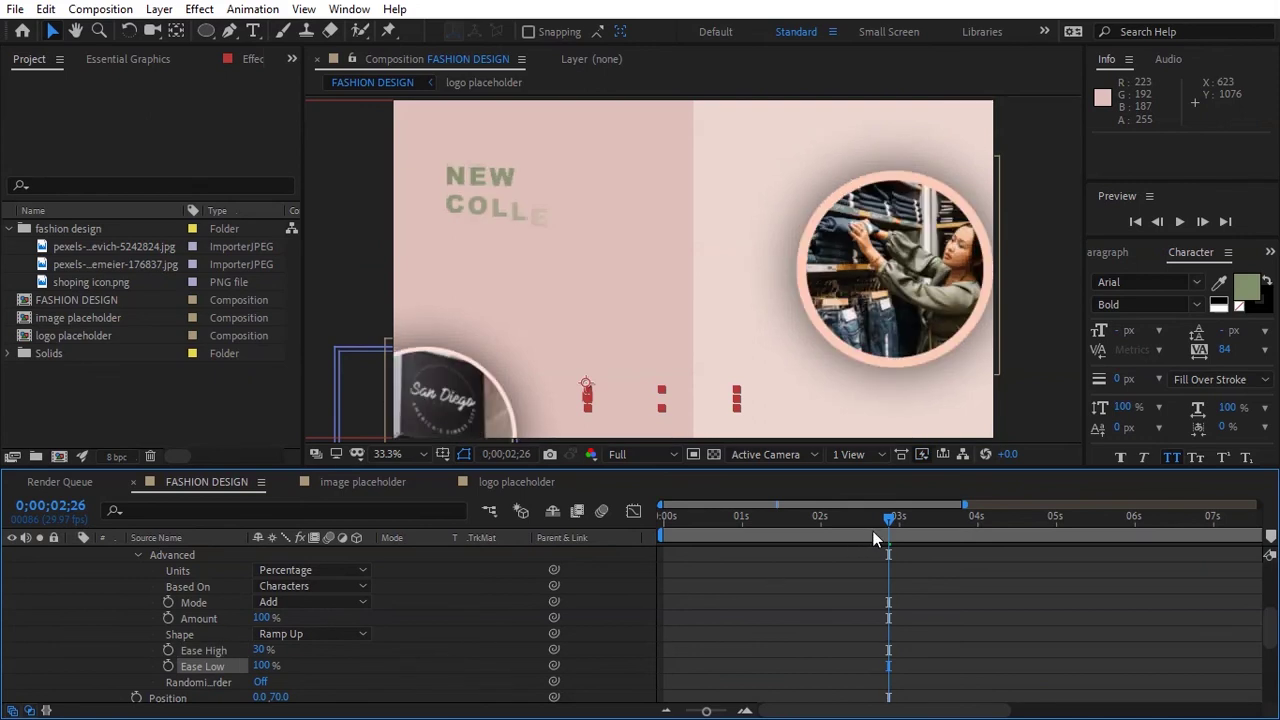
Step: Move the final Offset keyframe to 3;17 and preview the reveal
key(u)
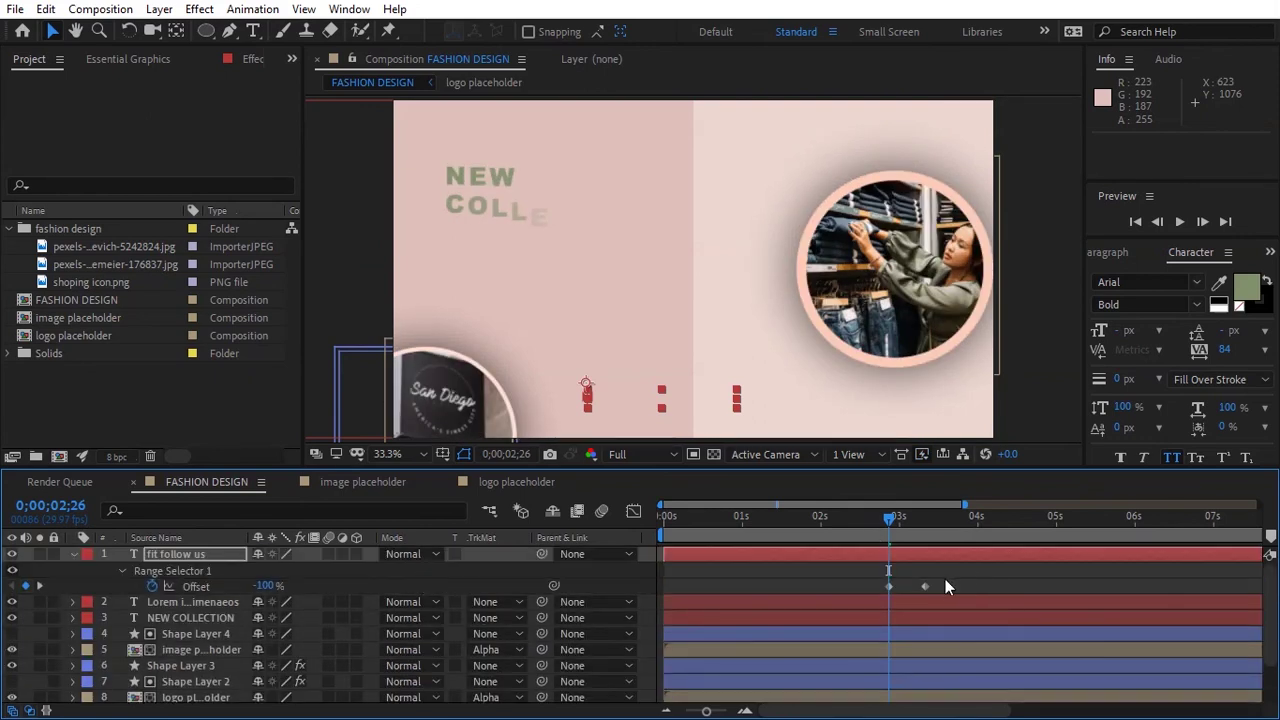
drag(924, 586, 943, 586)
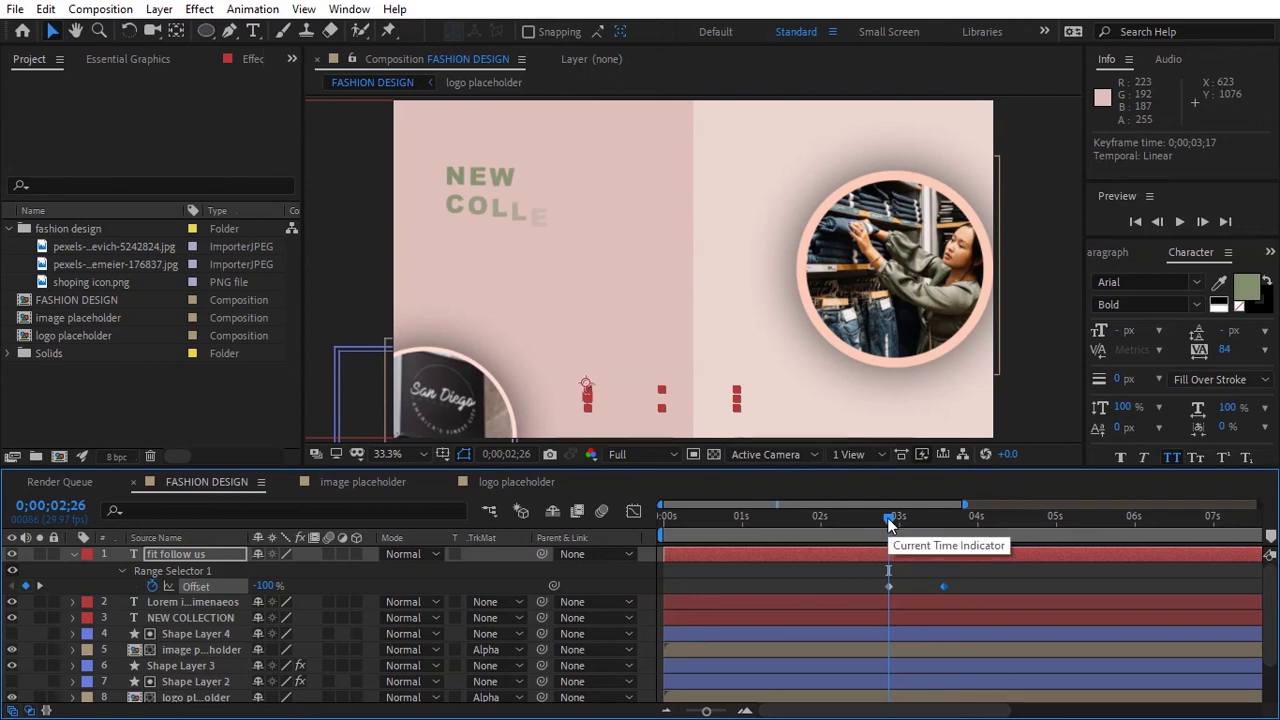
drag(887, 517, 627, 524)
key(space)
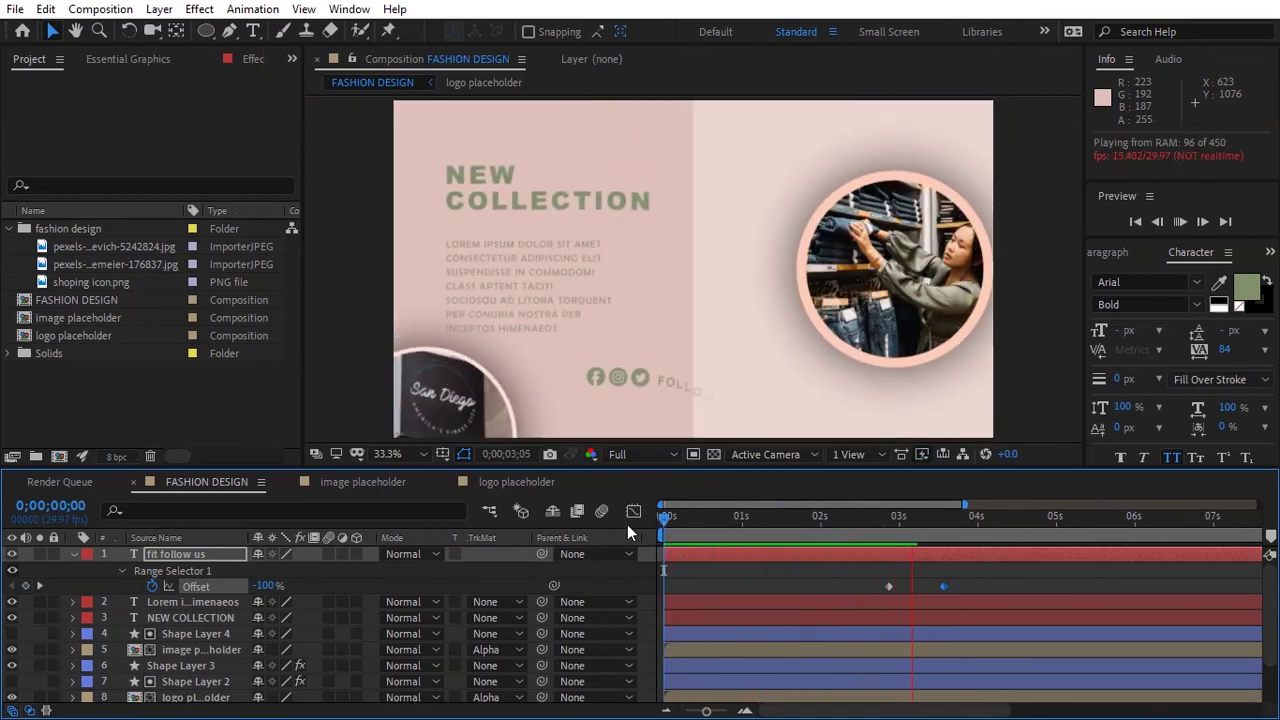
key(space)
Step: Shift both Offset keyframes later and preview again from 2;16
drag(878, 578, 966, 586)
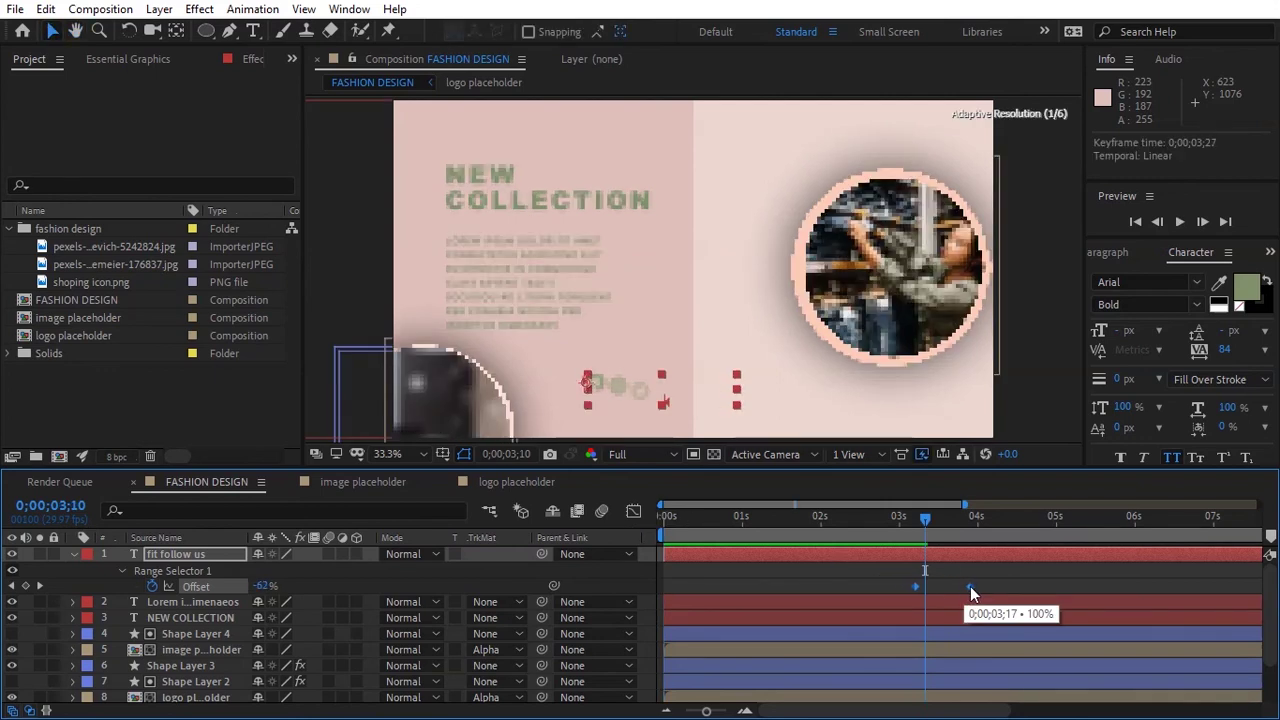
click(861, 518)
key(space)
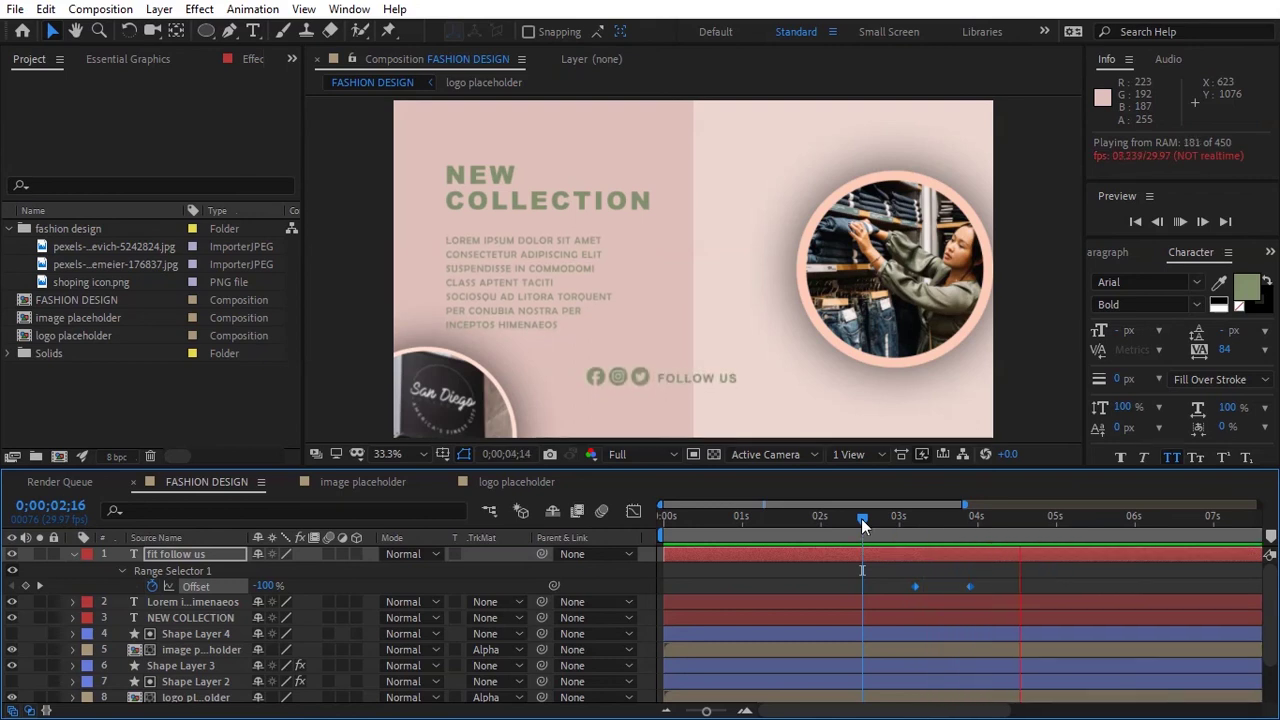
key(space)
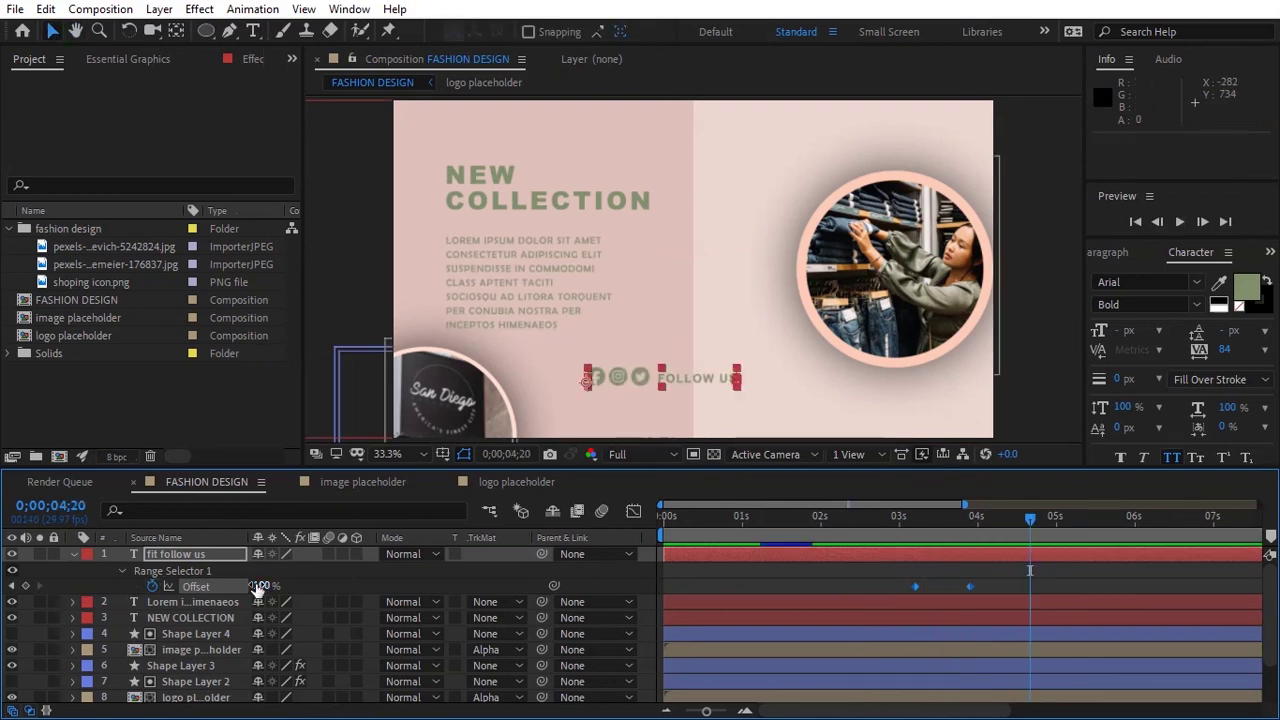
click(73, 554)
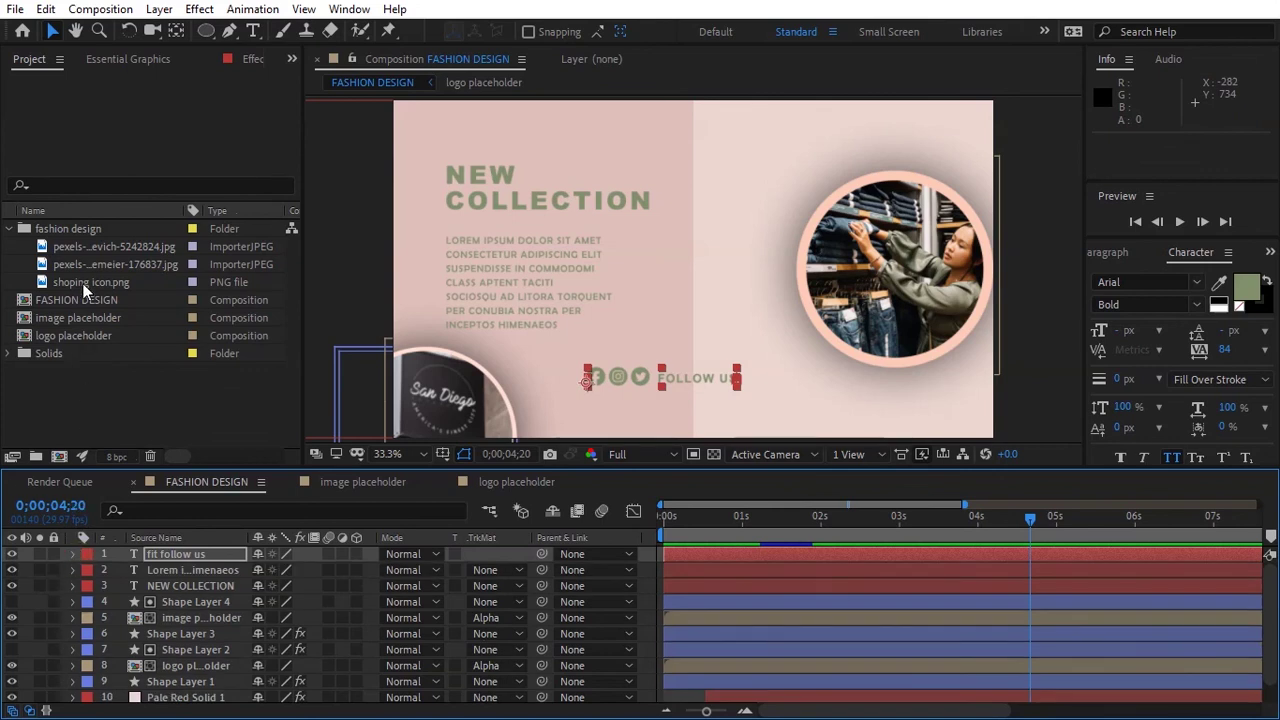
Step: Add the shopping icon image, scale it to 20%, and place it in the top-right corner
drag(88, 283, 140, 556)
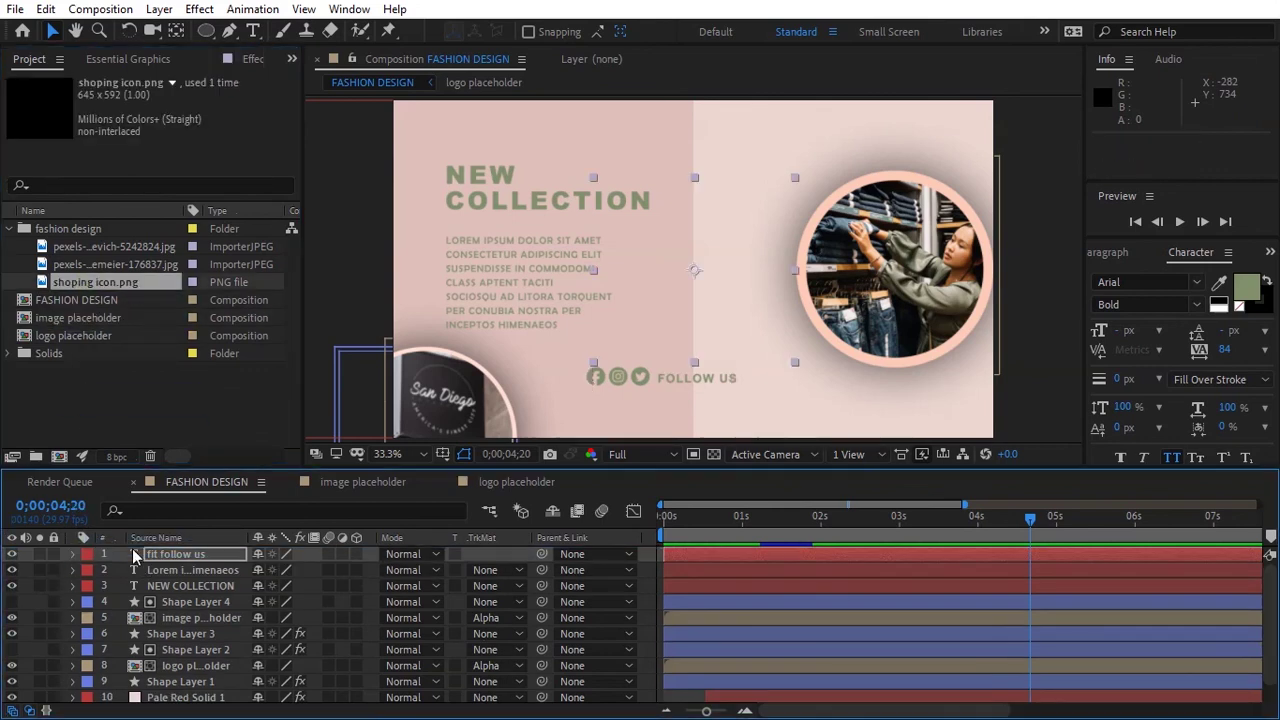
key(s)
drag(281, 569, 213, 572)
mouse_move(694, 268)
mouse_down()
mouse_move(920, 137)
mouse_move(957, 133)
mouse_up()
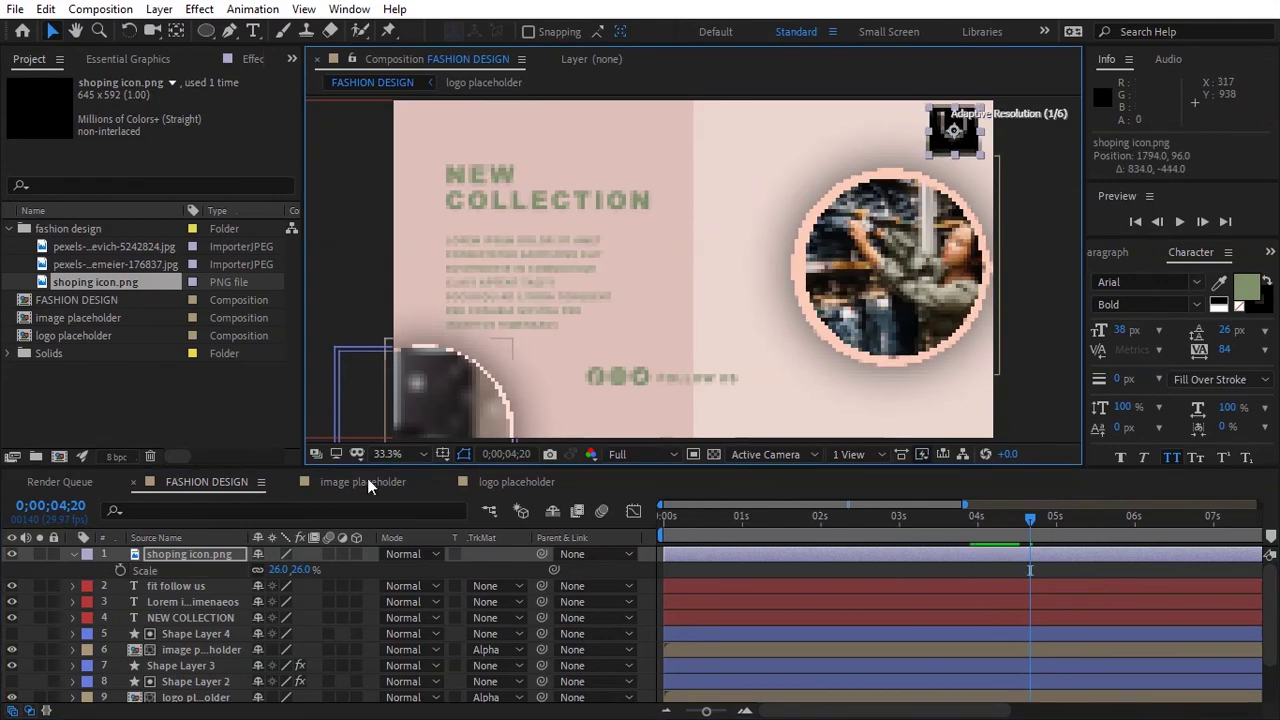
drag(283, 571, 276, 571)
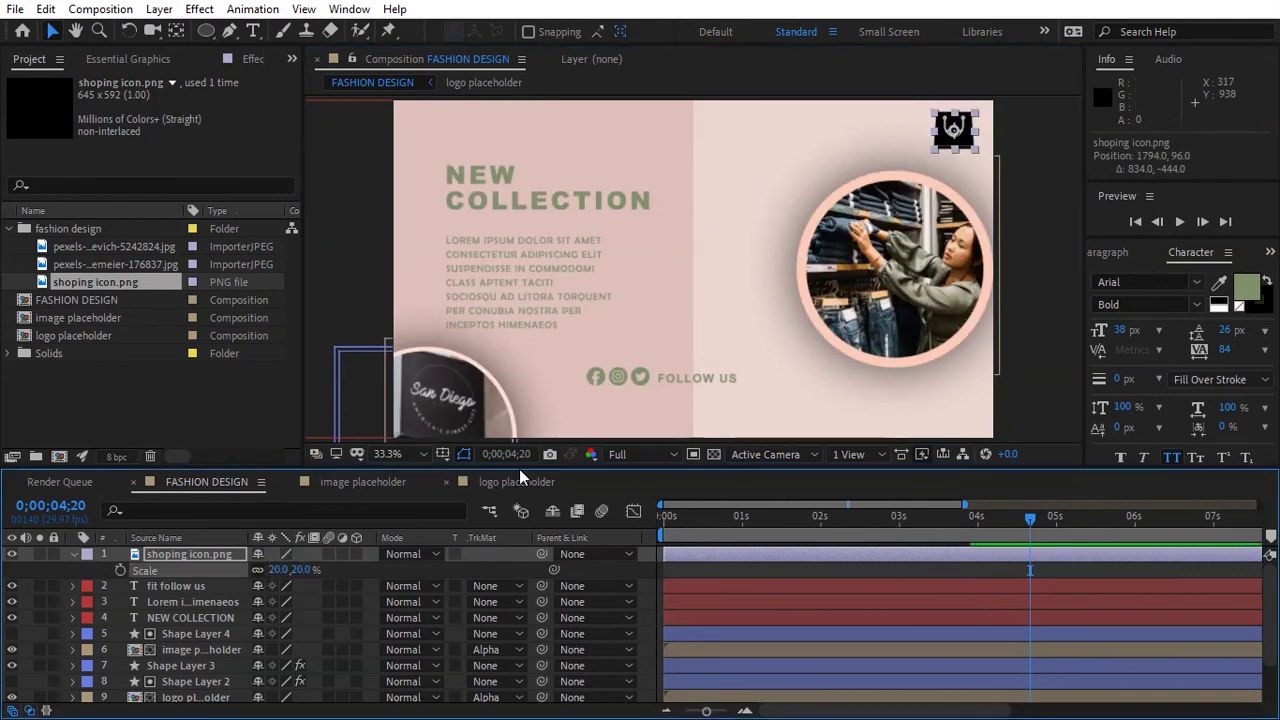
drag(955, 128, 963, 127)
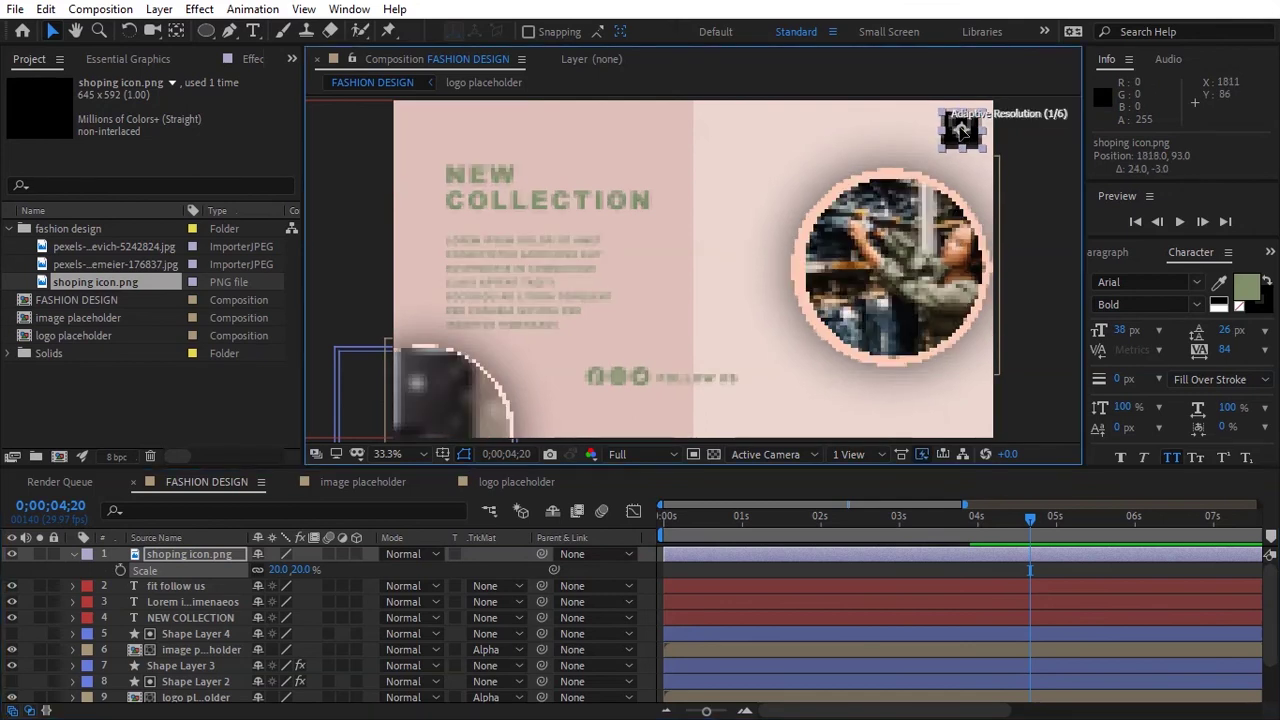
Step: Keyframe its Position to slide in from off-screen right (x about 2005) at 03;20 to the corner
key(p)
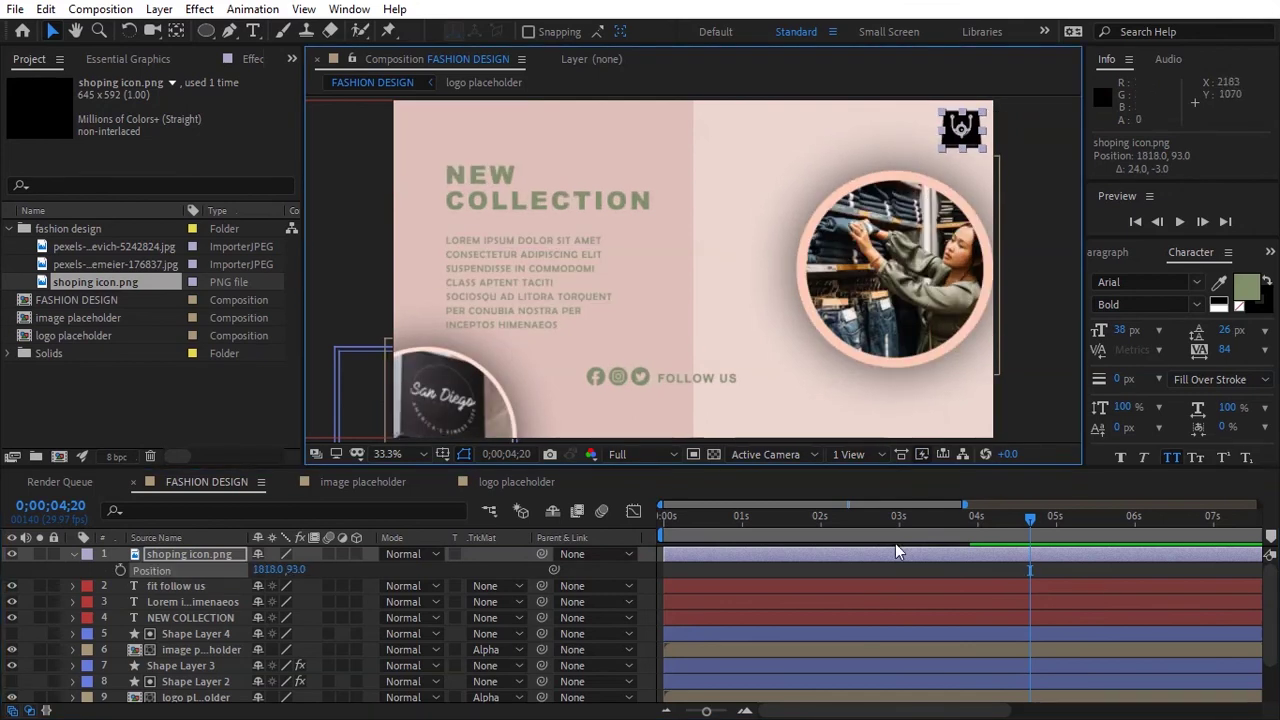
click(120, 569)
mouse_move(1038, 520)
mouse_down()
mouse_move(945, 534)
mouse_move(987, 530)
mouse_up()
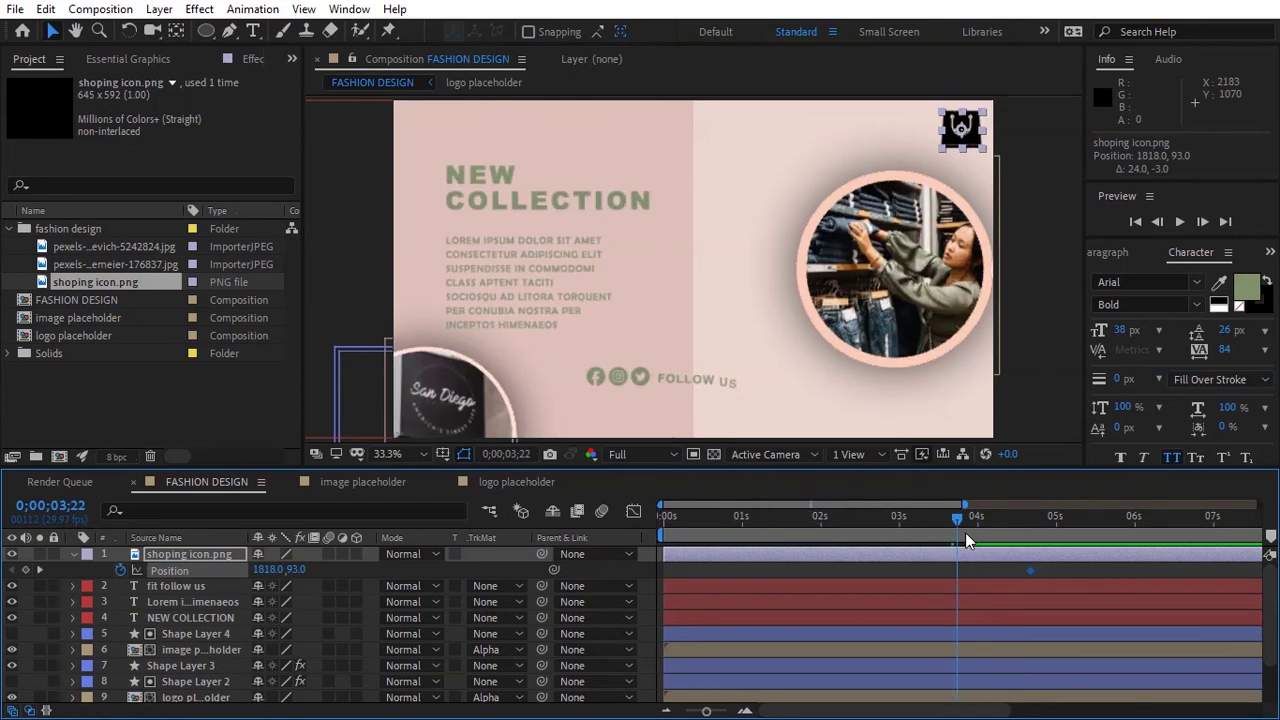
drag(1030, 570, 990, 574)
drag(990, 520, 949, 522)
drag(266, 569, 431, 554)
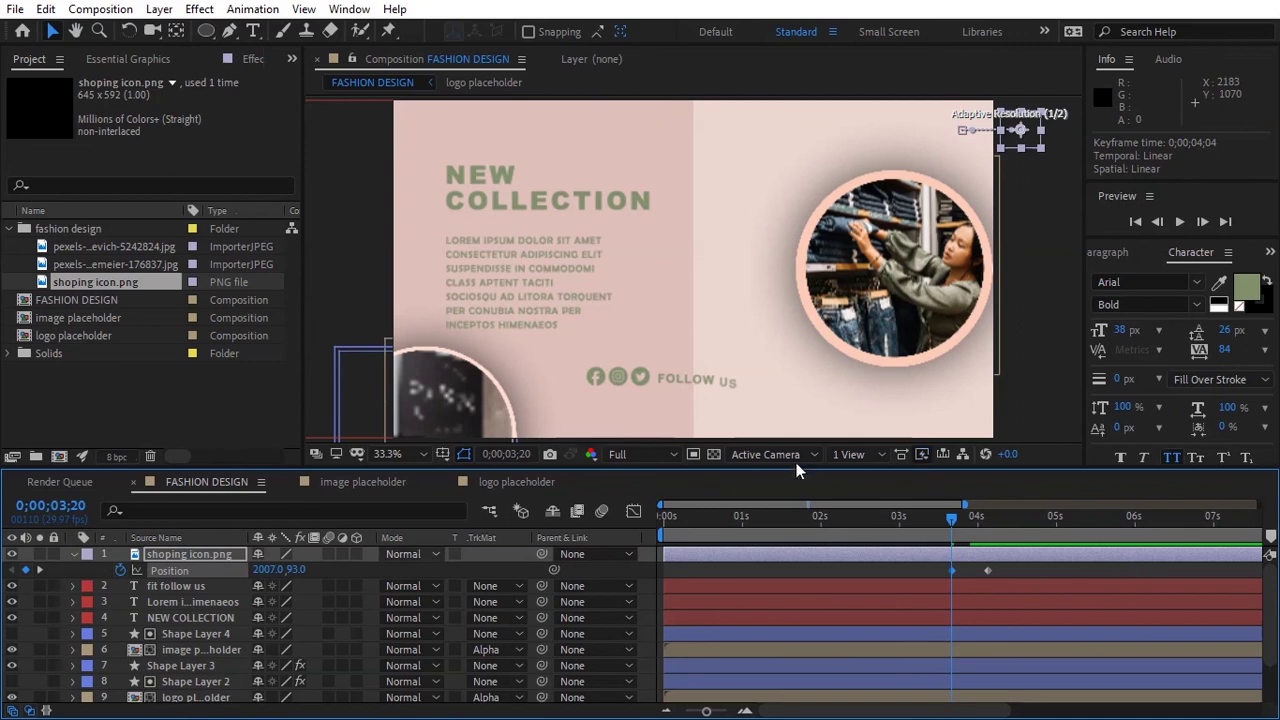
Step: Apply Easy Ease to the icon's Position keyframes and sharpen the speed curve in the Graph Editor
right_click(954, 571)
mouse_move(974, 560)
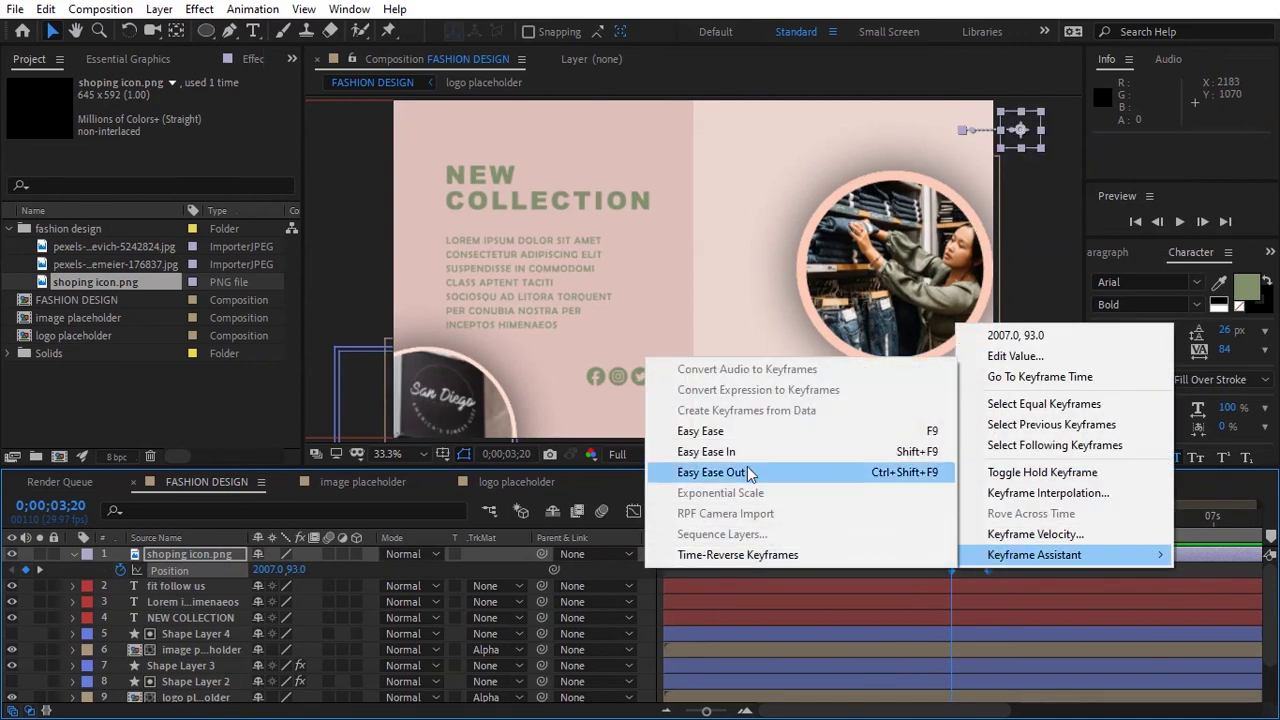
click(718, 432)
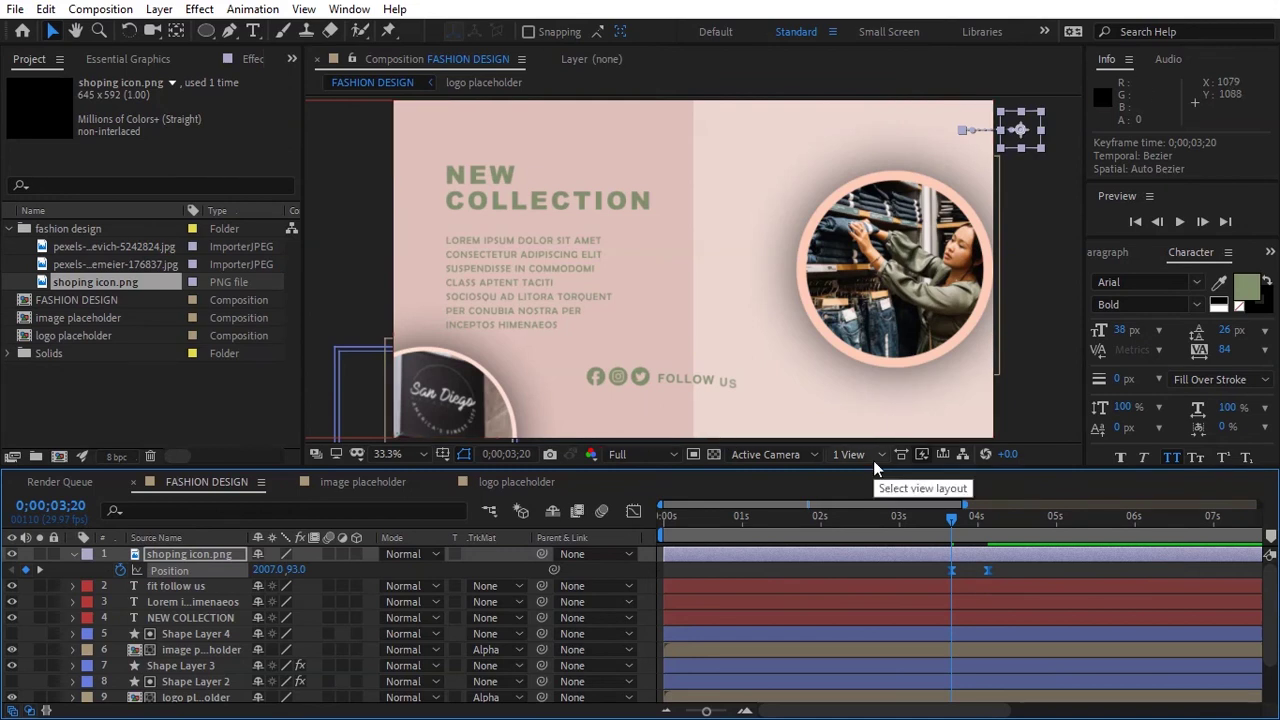
click(634, 511)
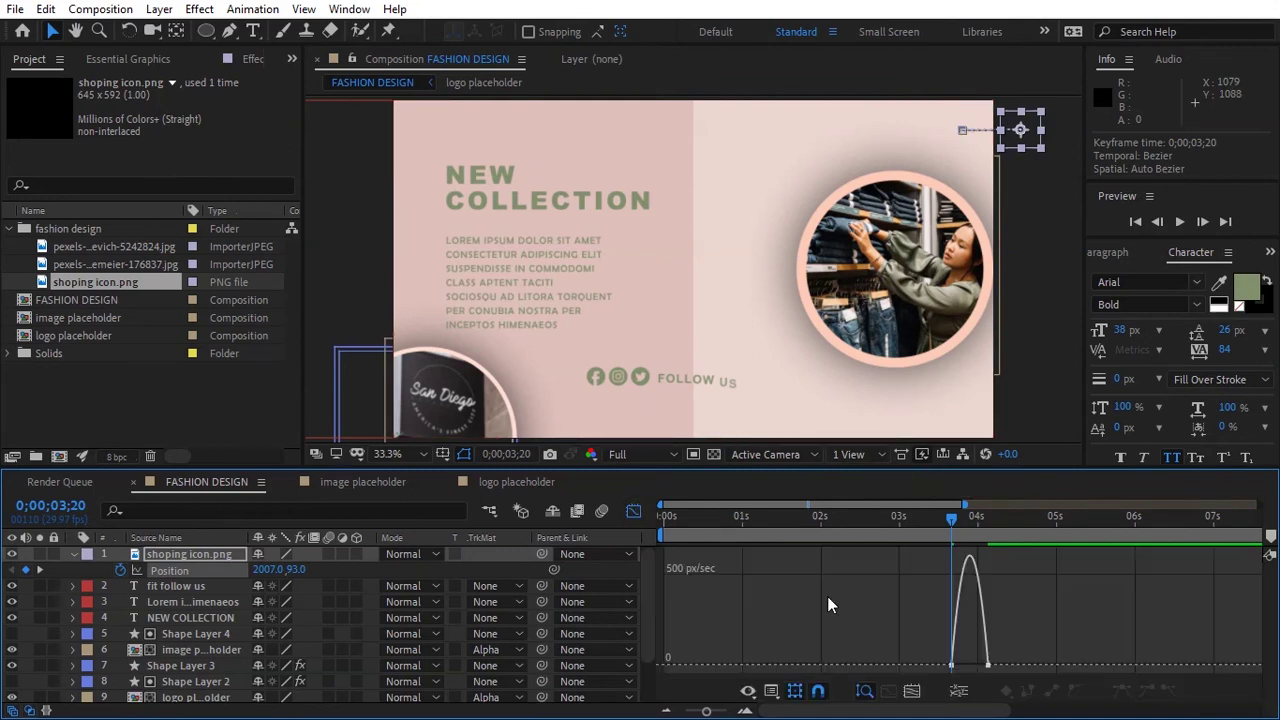
mouse_move(1008, 632)
mouse_down()
mouse_move(980, 676)
mouse_move(958, 676)
mouse_move(966, 668)
mouse_up()
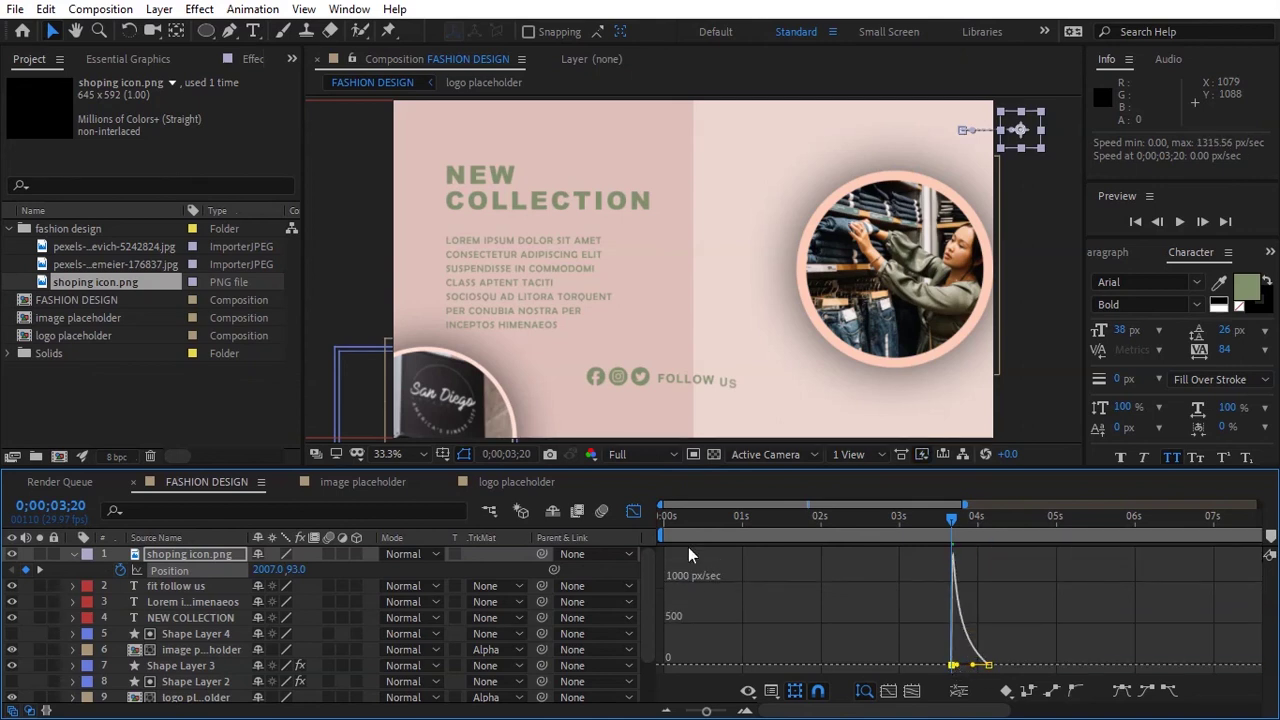
click(633, 511)
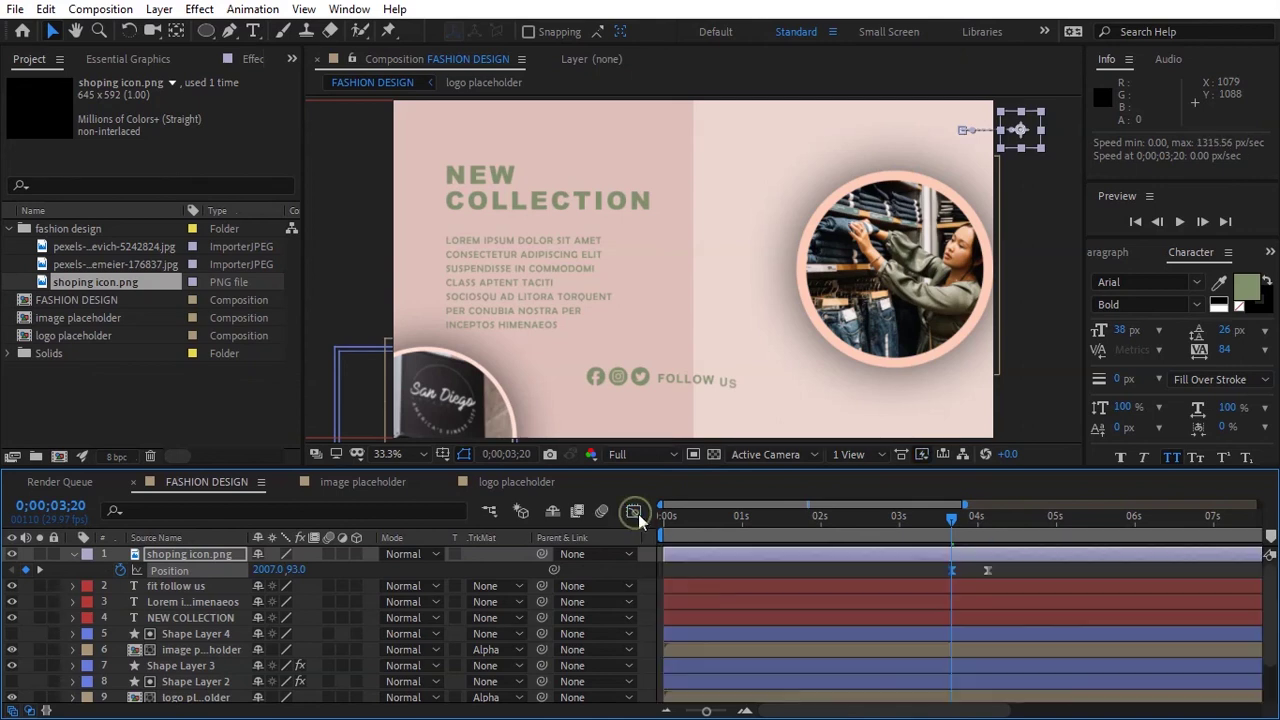
click(74, 553)
Step: After a preview, drag Shape Layer 4's second Scale keyframe later to 2;16
key(space)
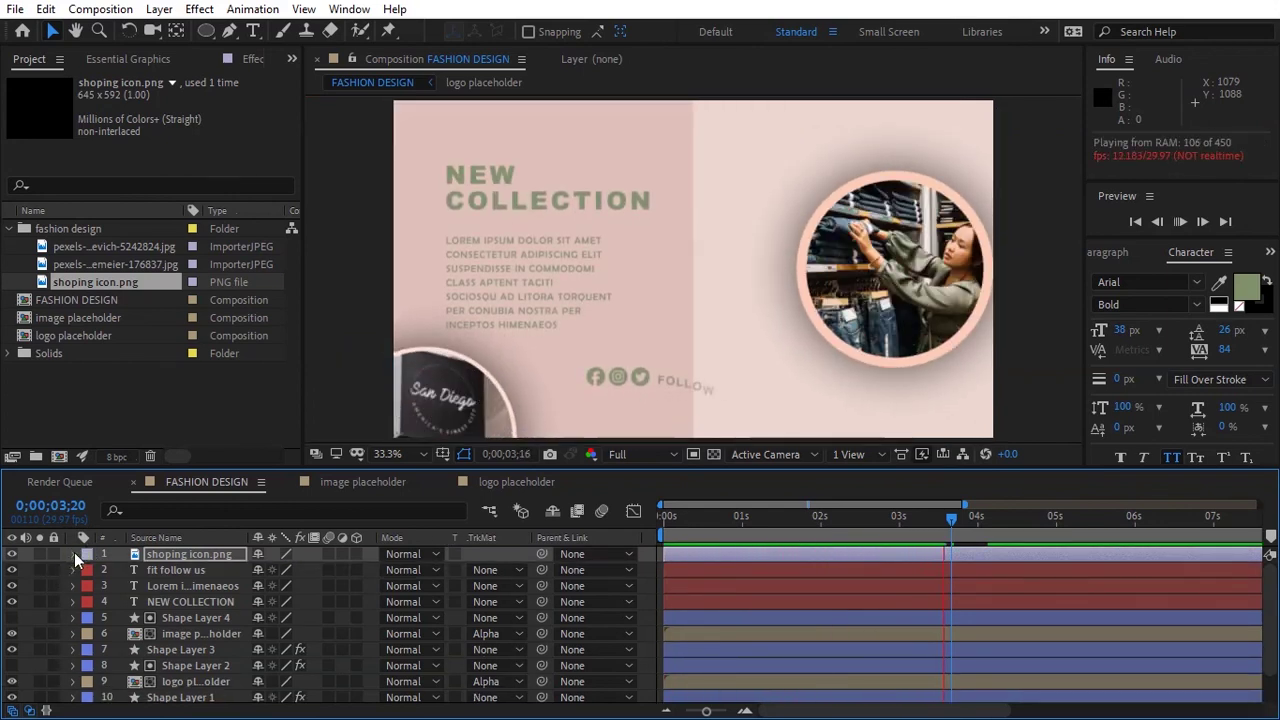
key(space)
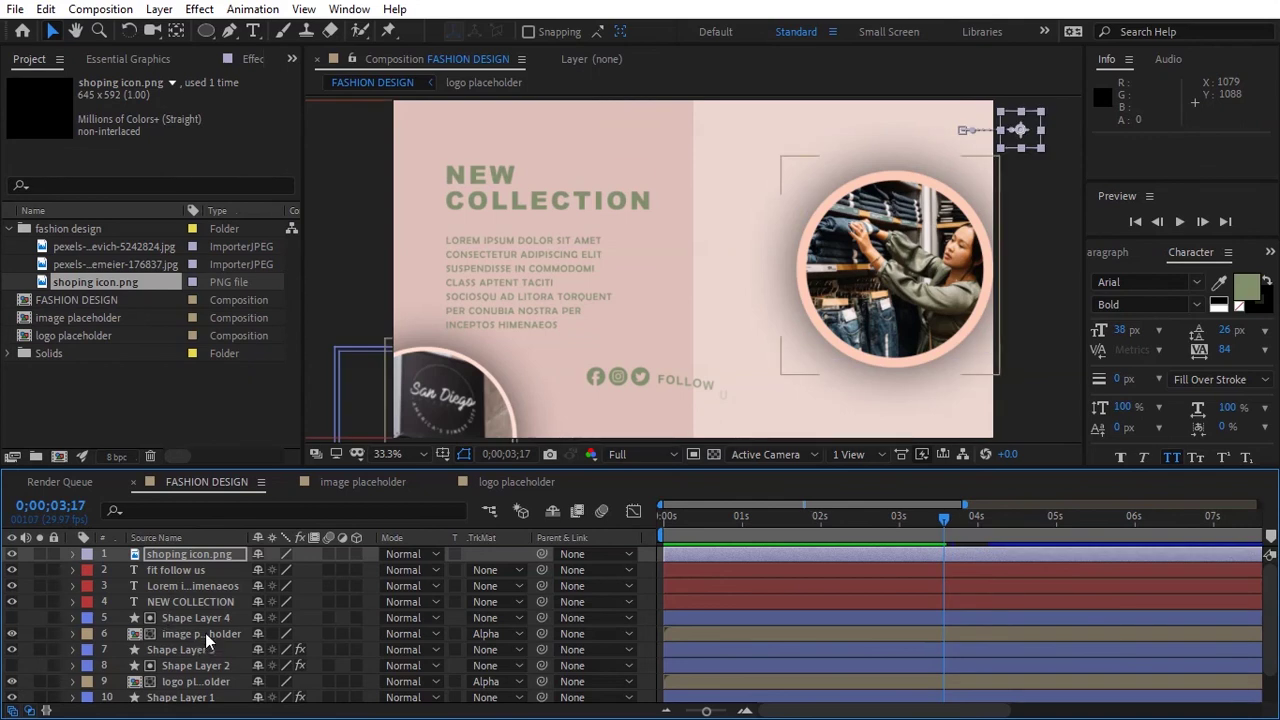
click(205, 633)
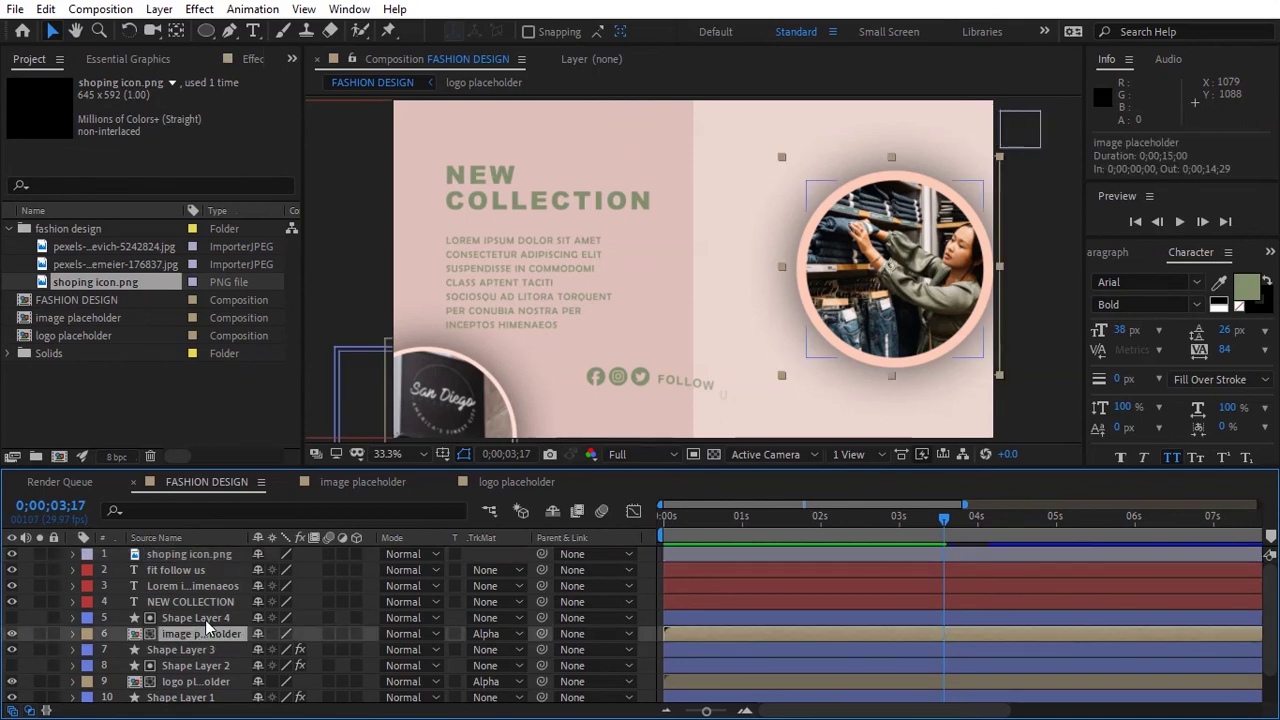
click(205, 619)
key(s)
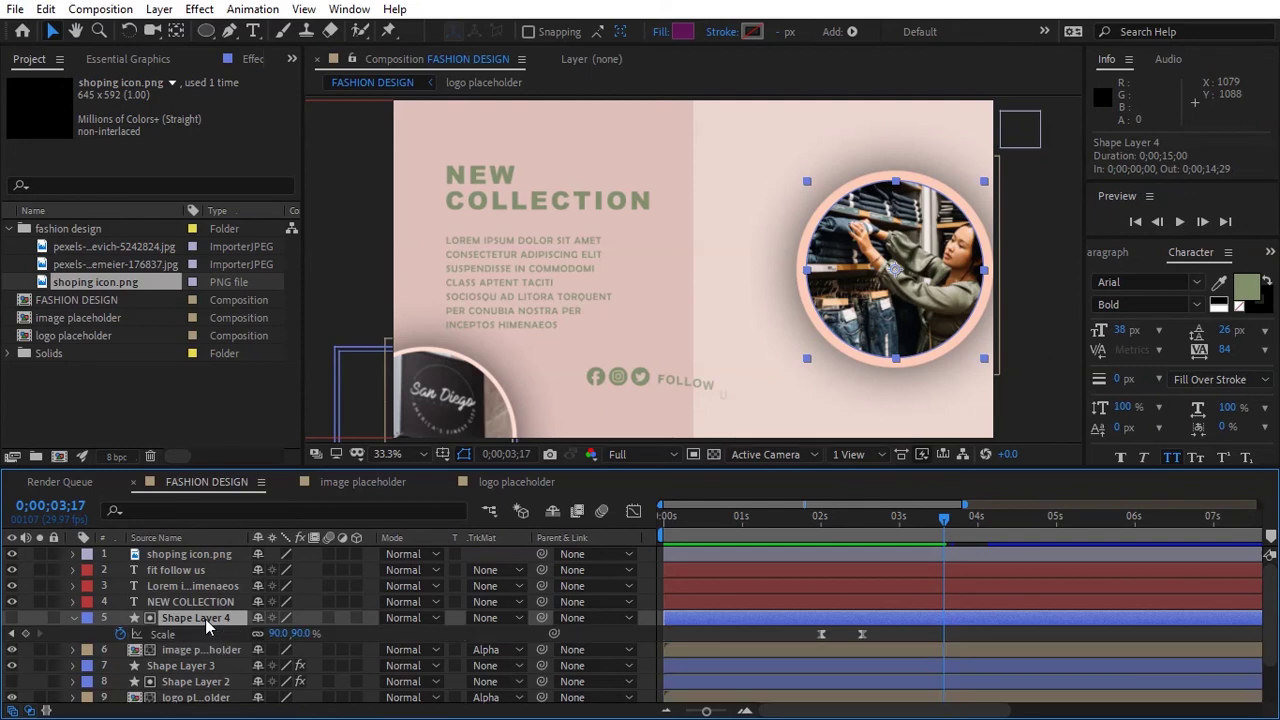
drag(863, 634, 880, 635)
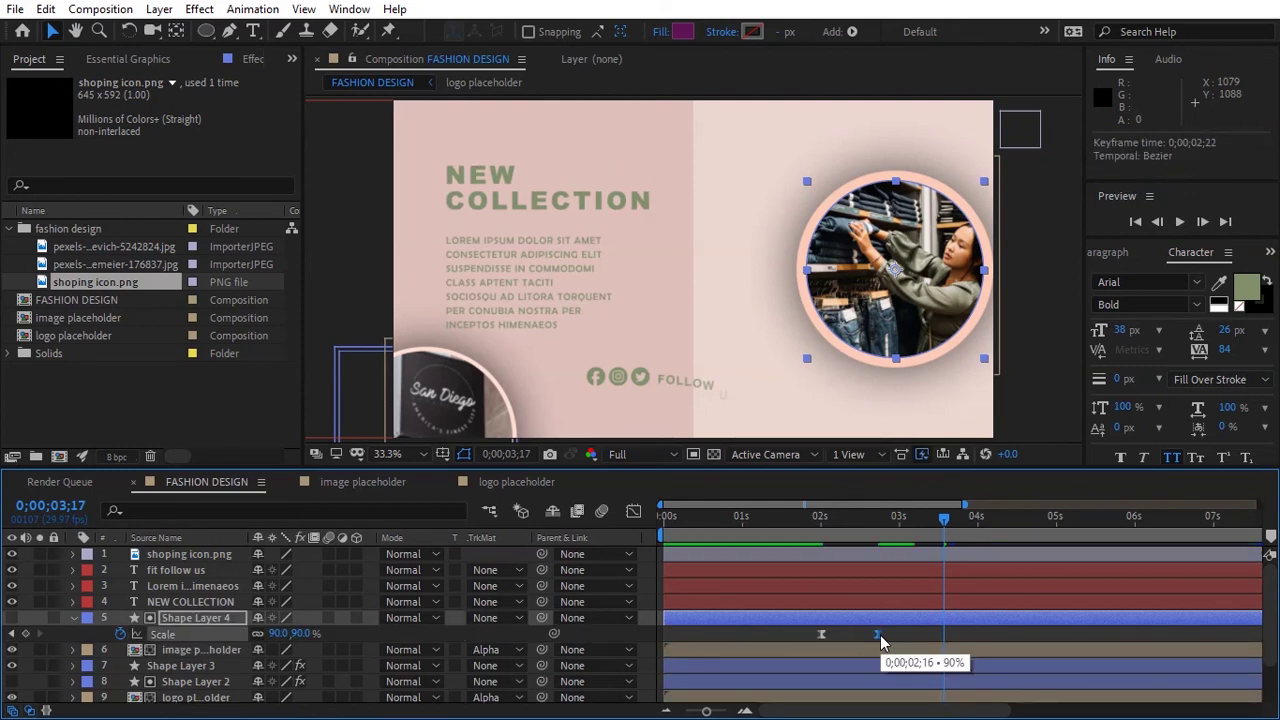
Step: Delay Shape Layer 2's second Position keyframe and preview the retimed animation
click(183, 667)
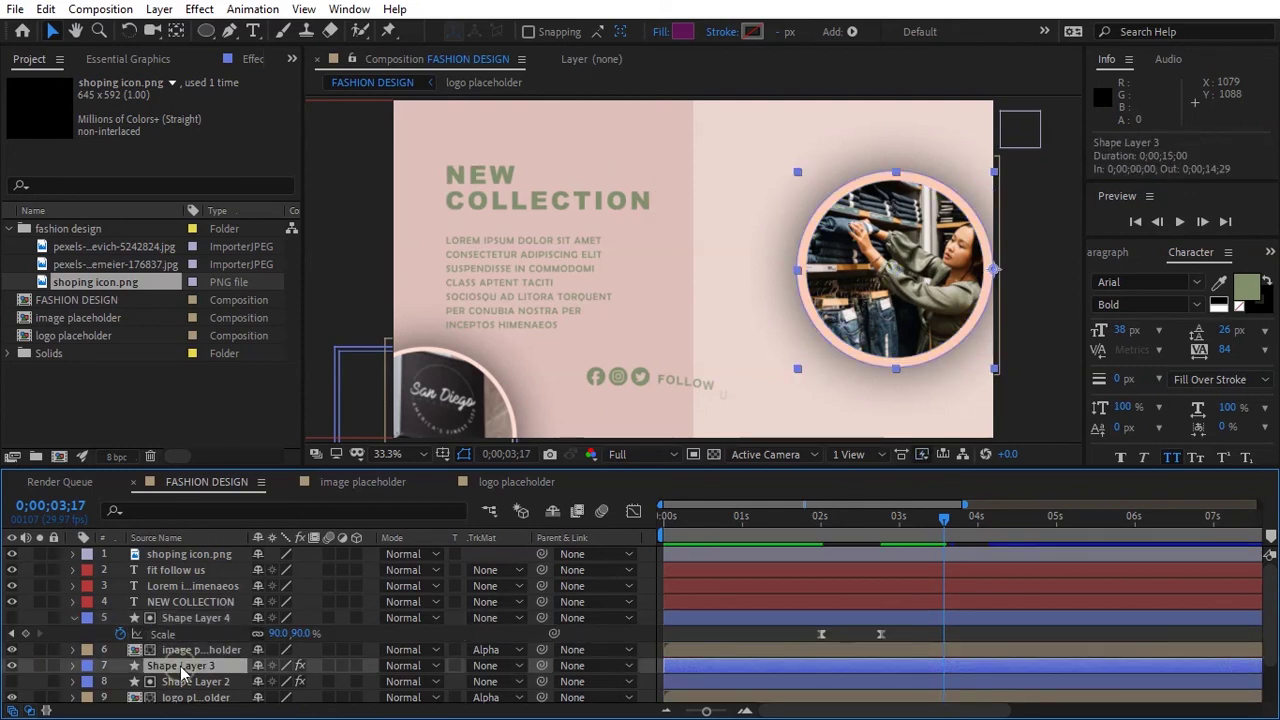
click(195, 682)
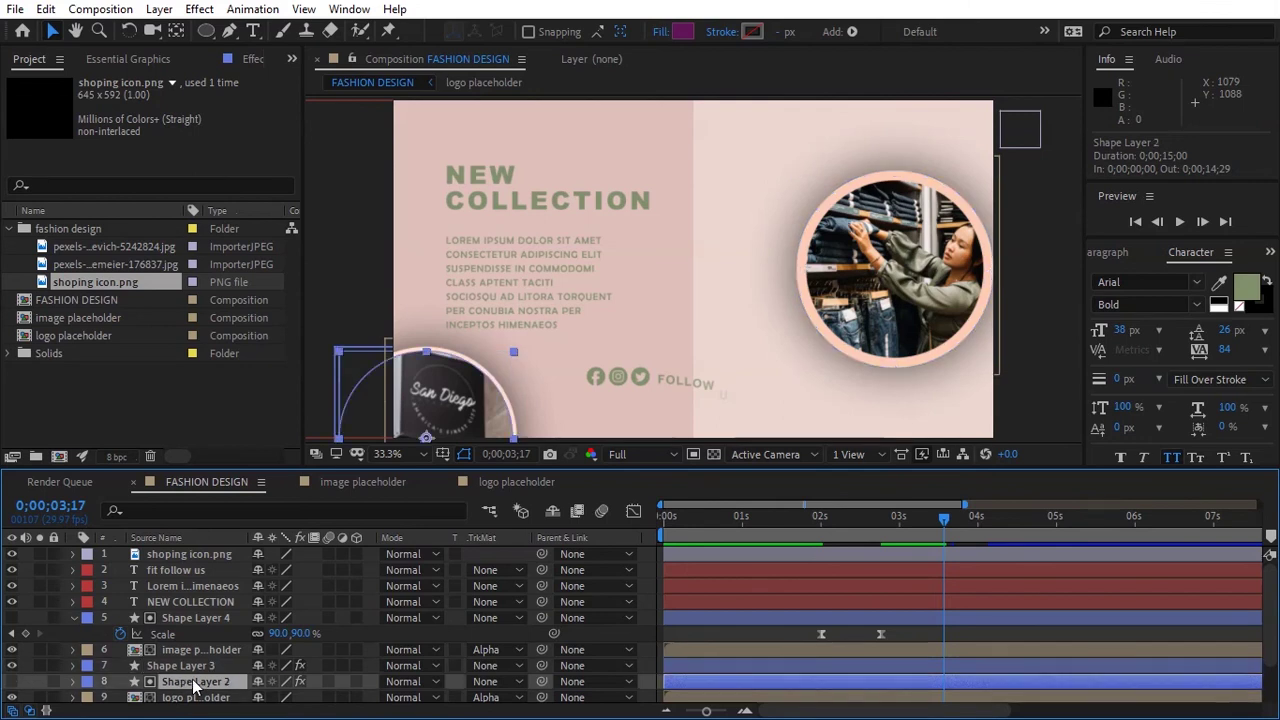
key(p)
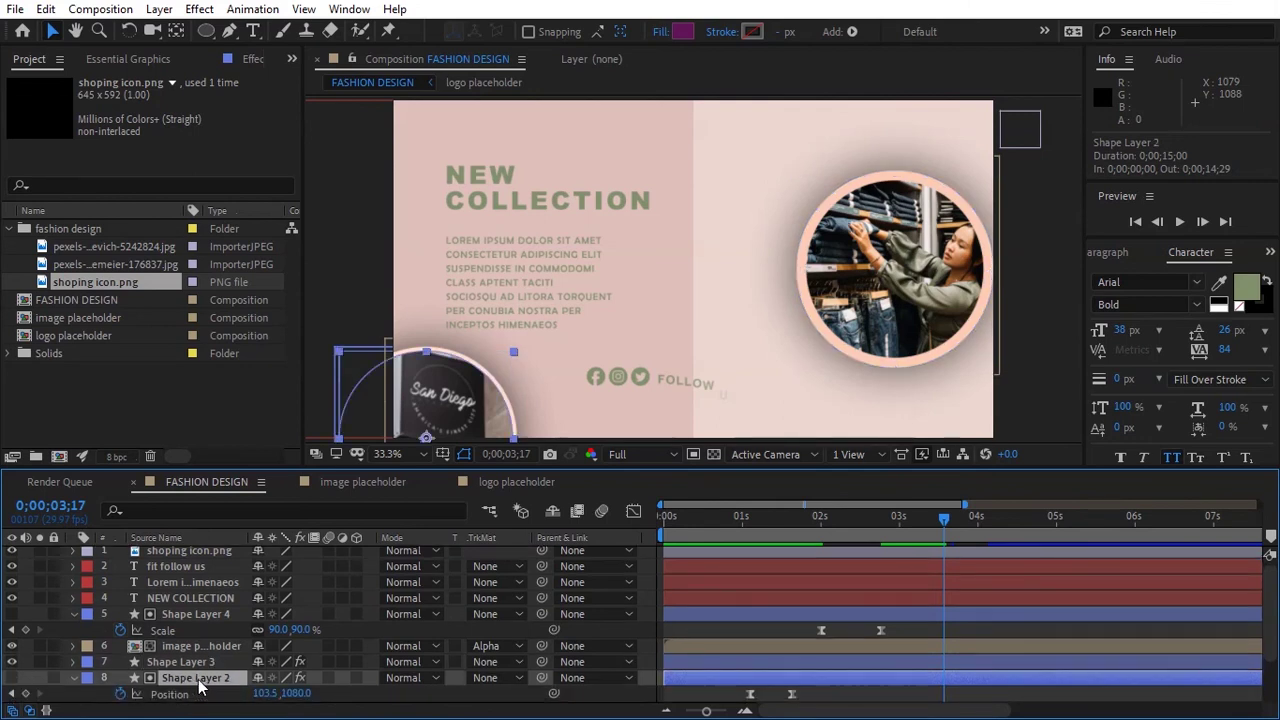
click(791, 693)
drag(791, 693, 810, 693)
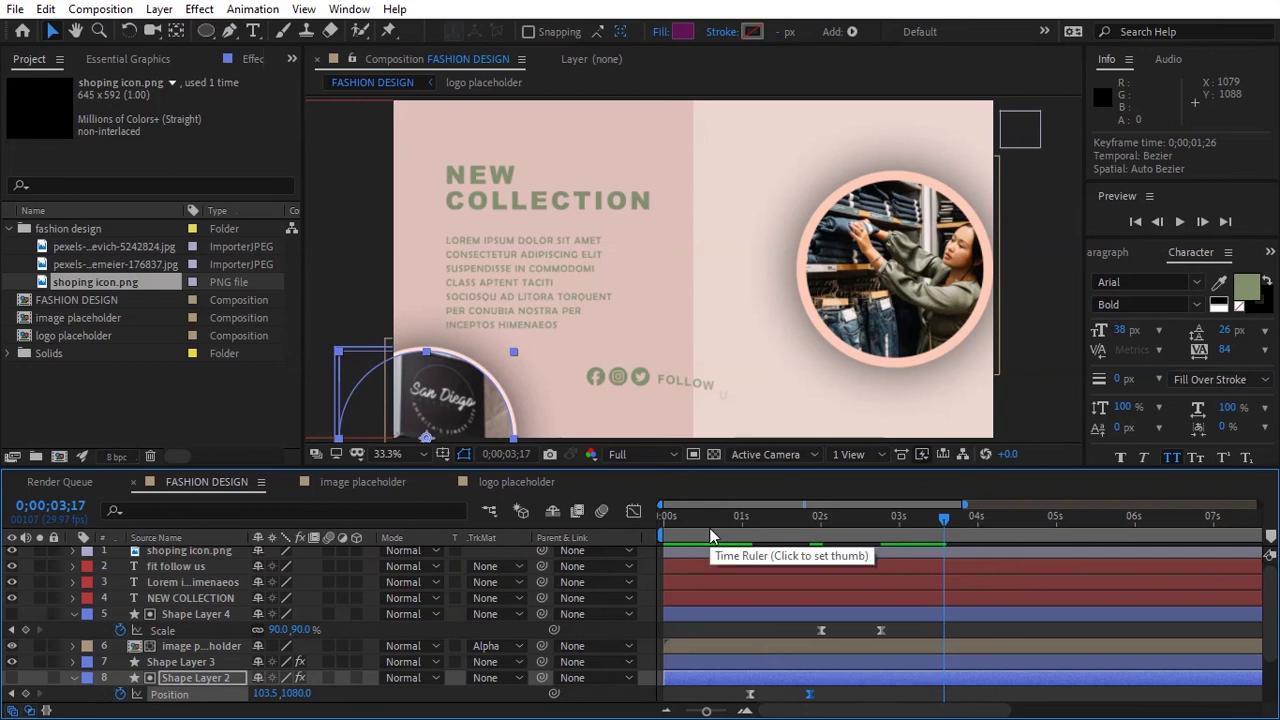
key(space)
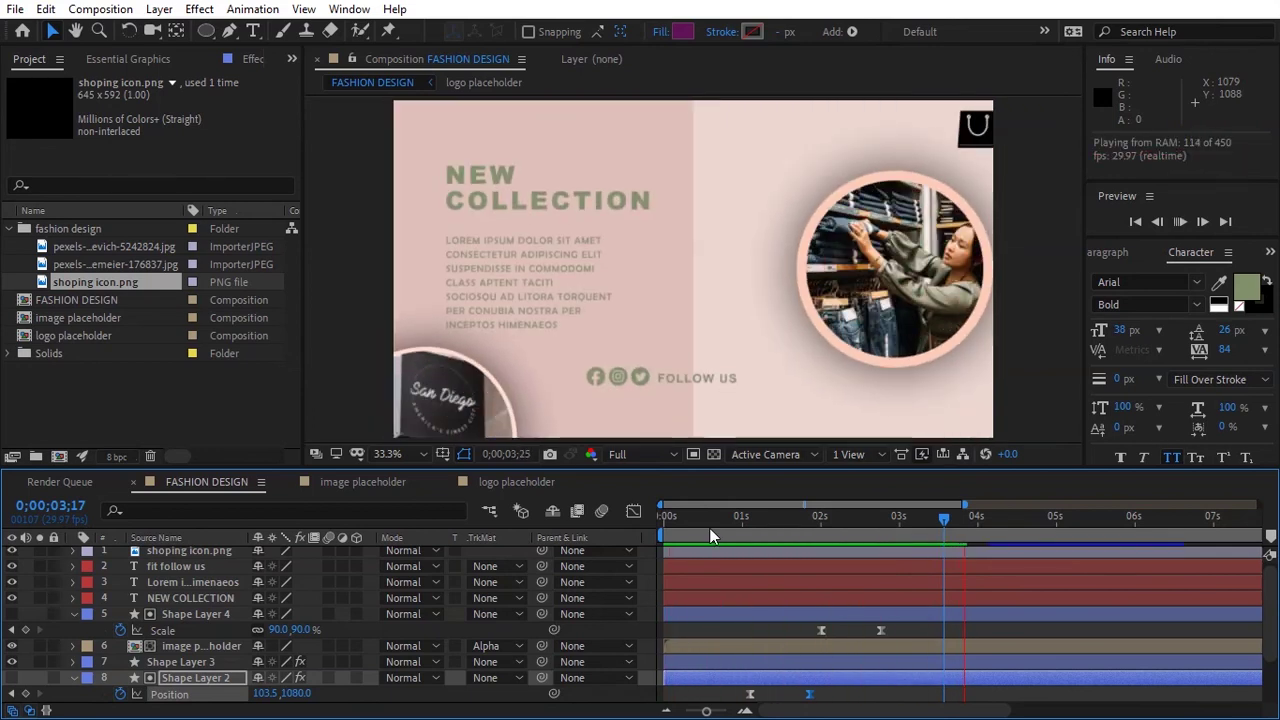
key(space)
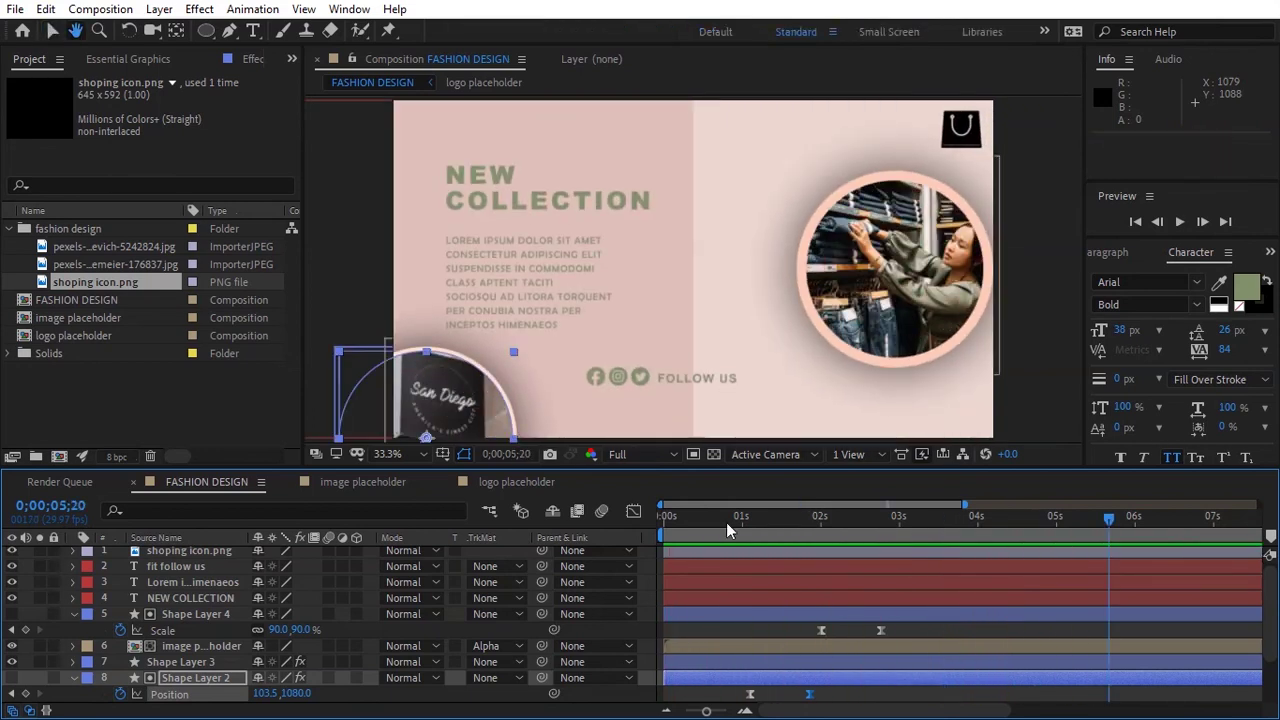
Step: Apply a Fill effect to shoping icon.png, sample the NEW heading's olive green, and preview
click(1266, 256)
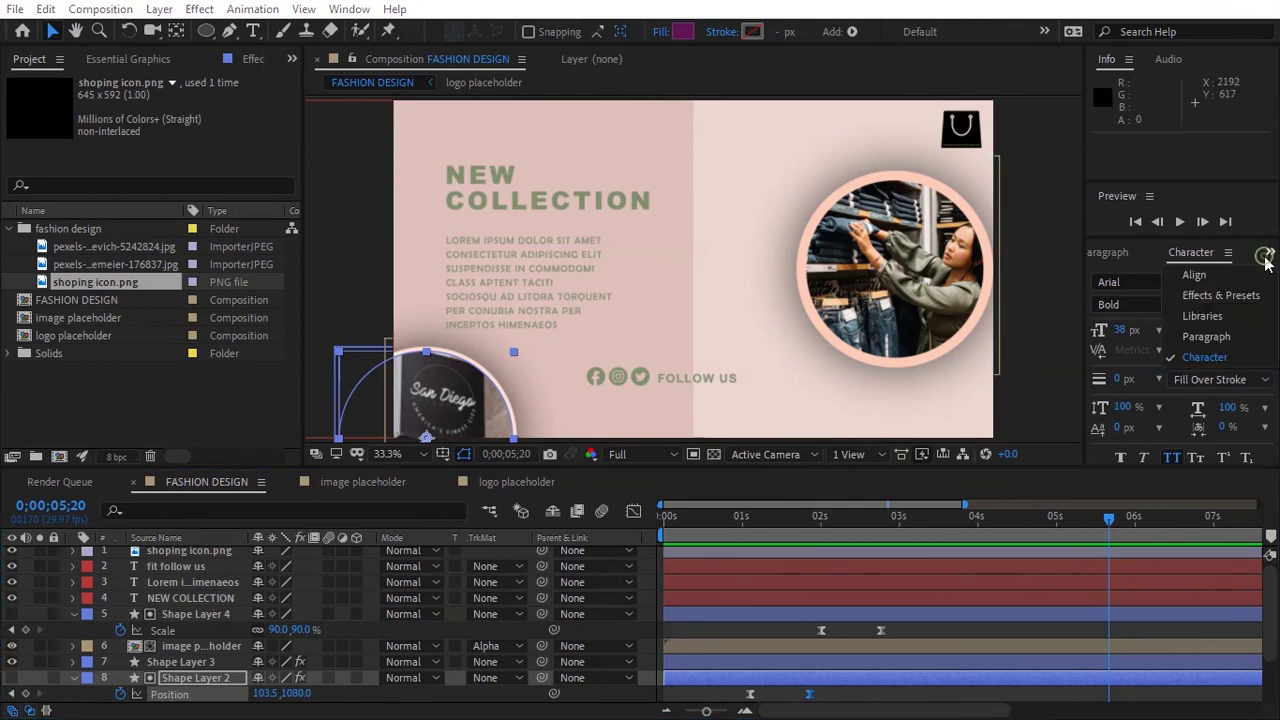
click(1185, 295)
text(fill)
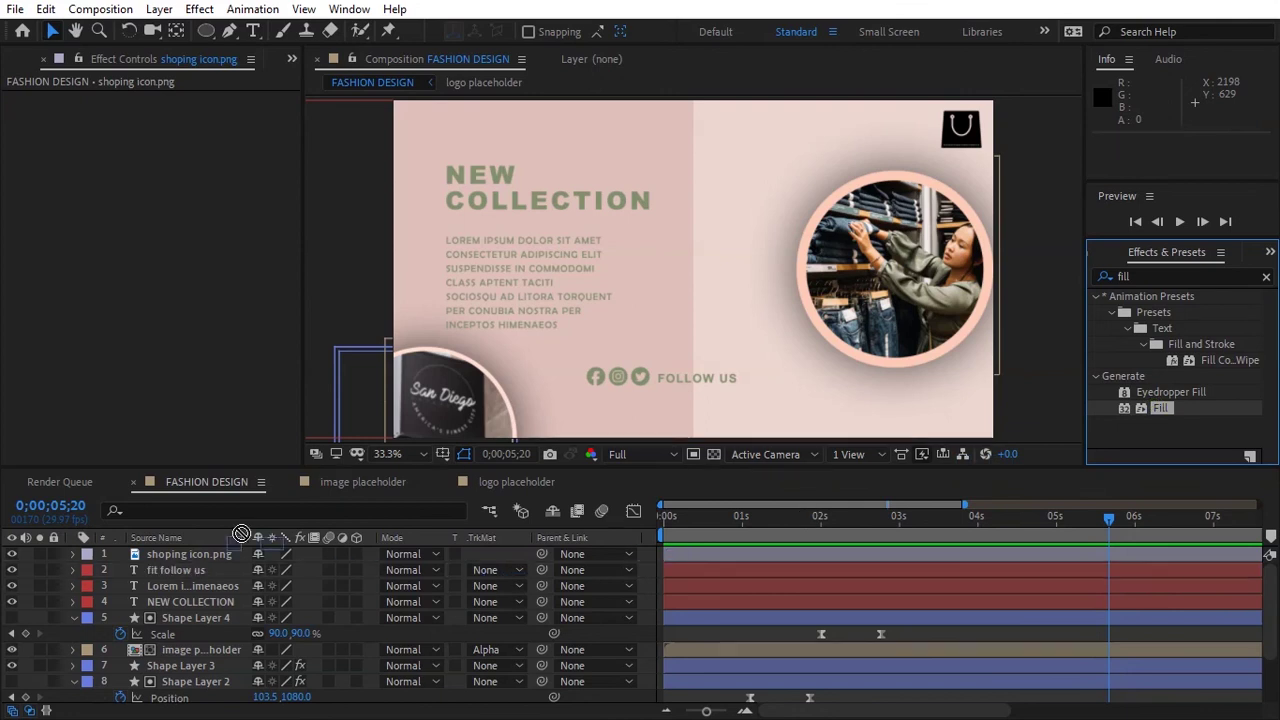
drag(1158, 410, 202, 554)
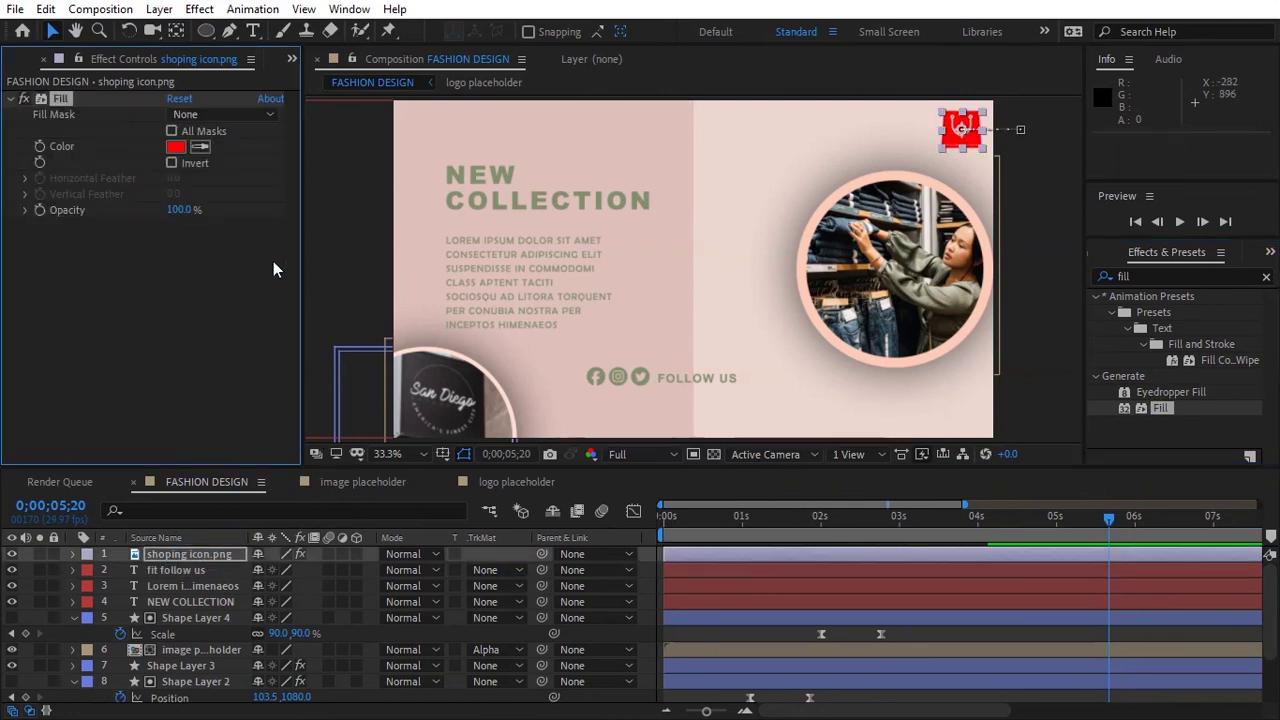
click(200, 146)
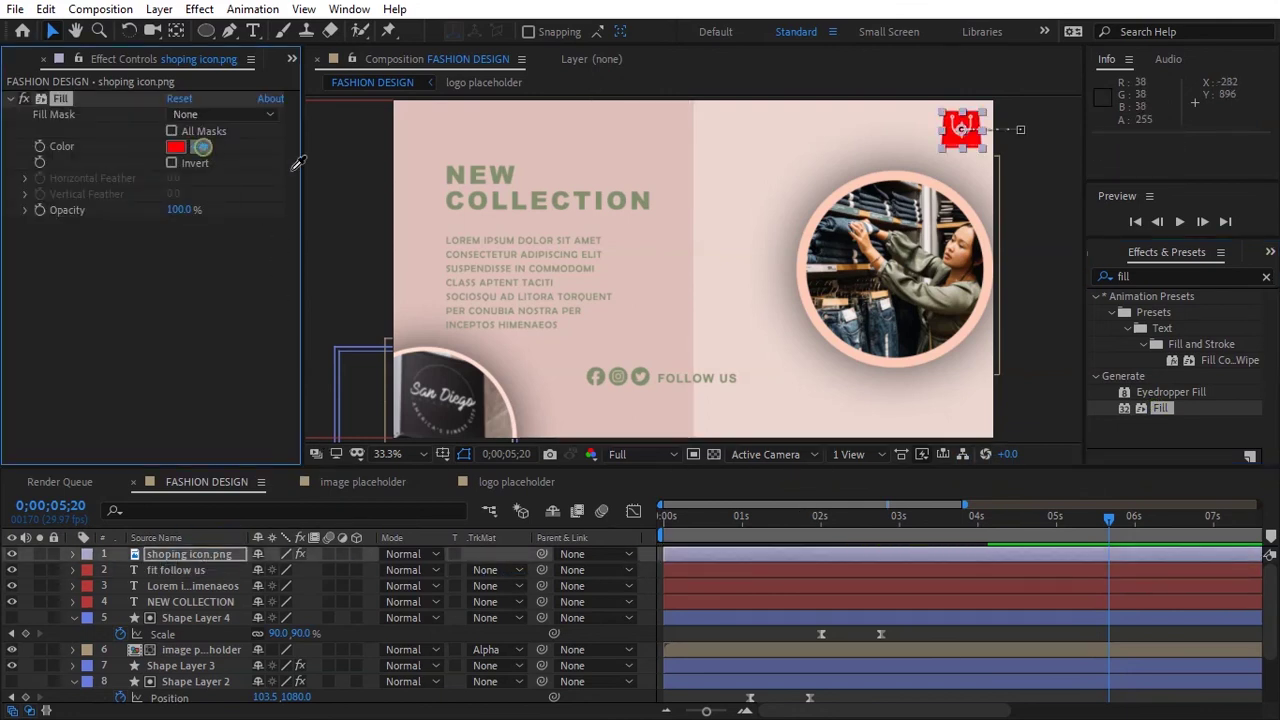
click(452, 173)
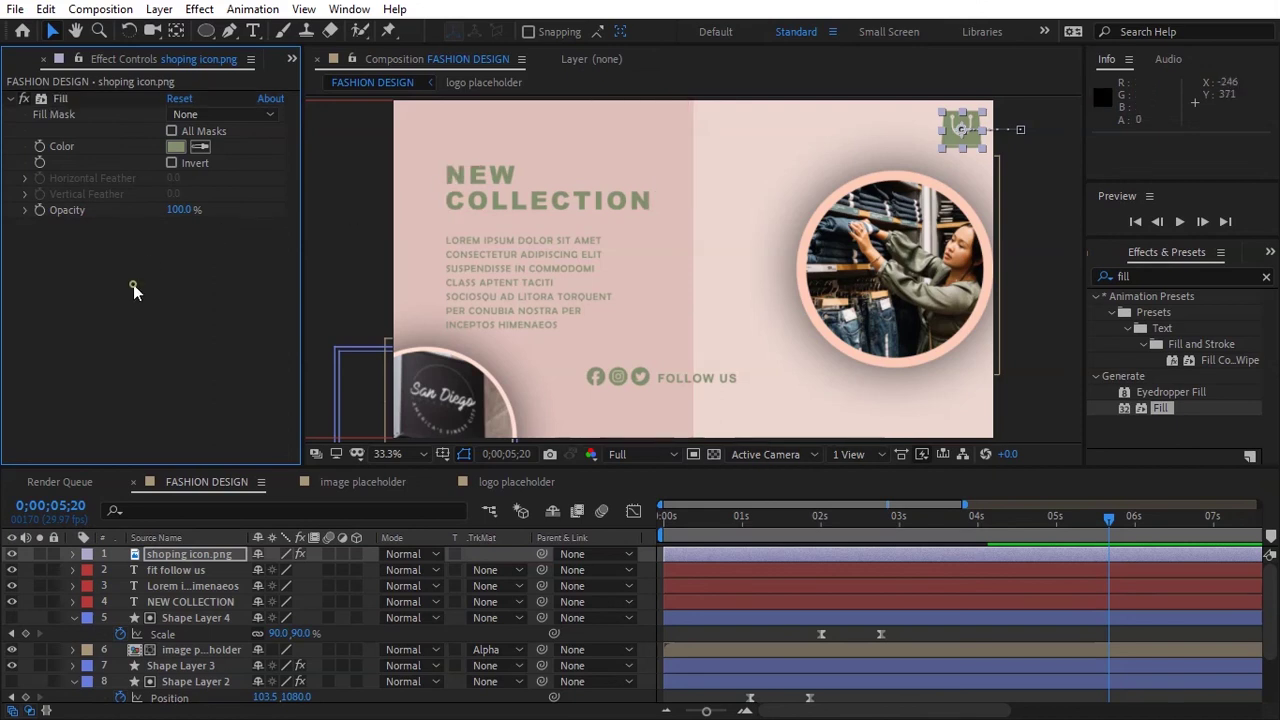
click(560, 245)
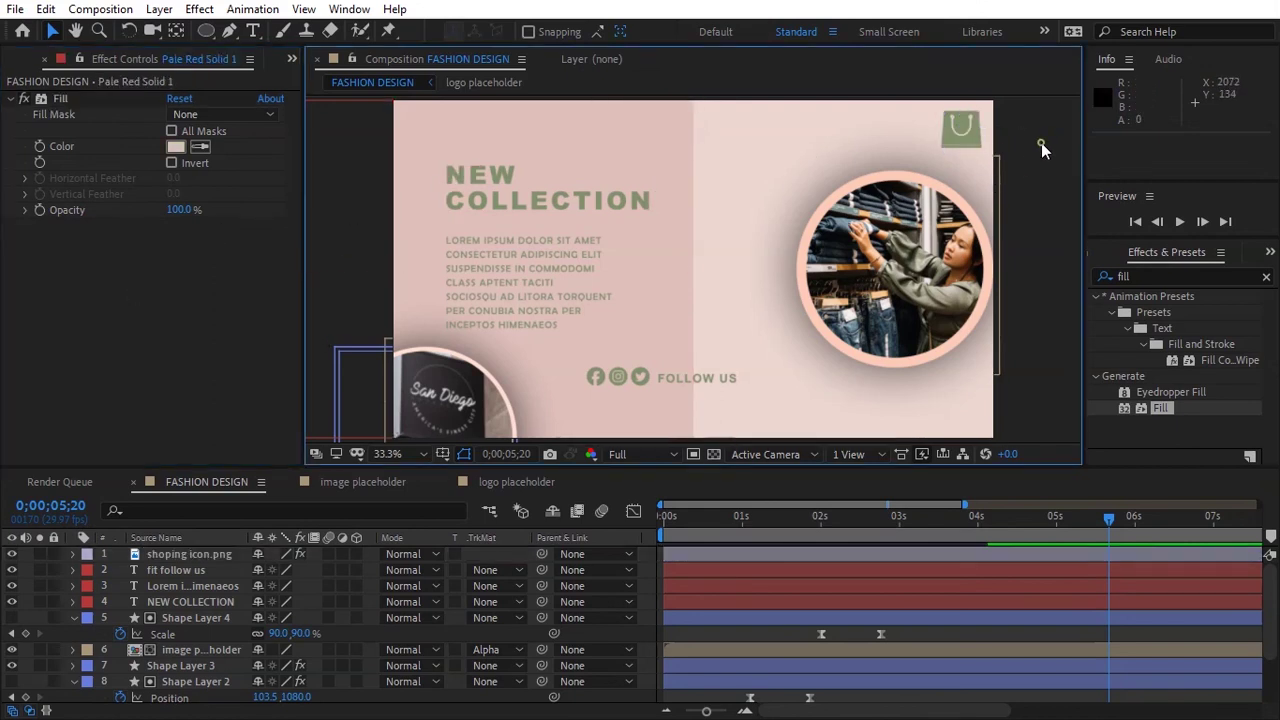
key(space)
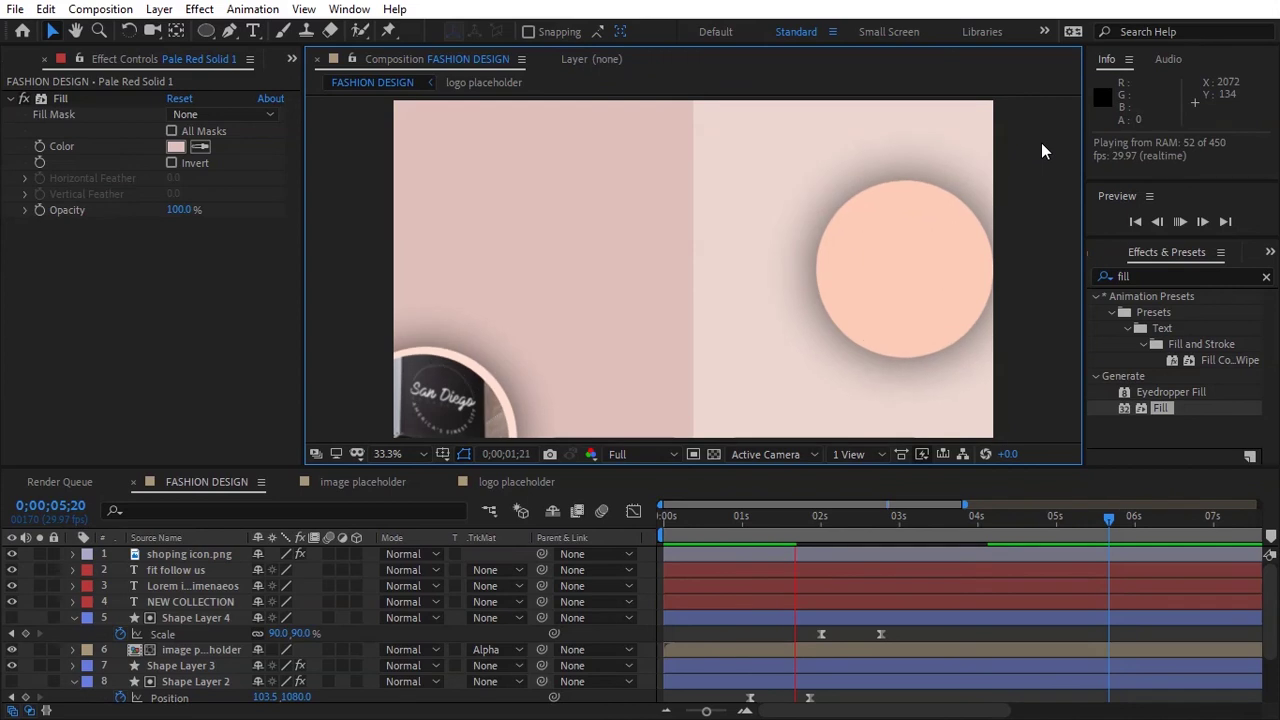